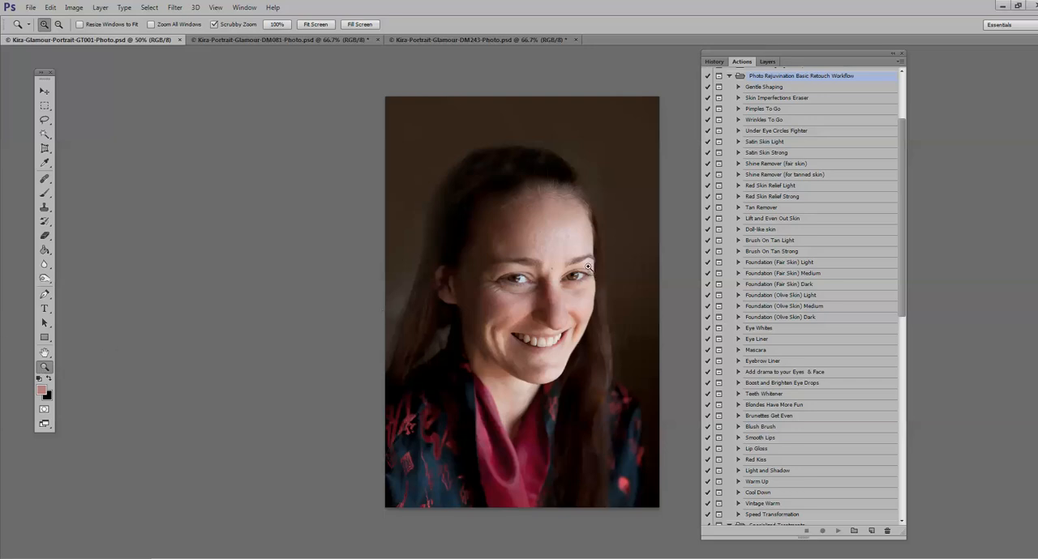
# Step: Run the Gentle Shaping action on the GT001 portrait and continue past its message
pyautogui.click(559, 226)
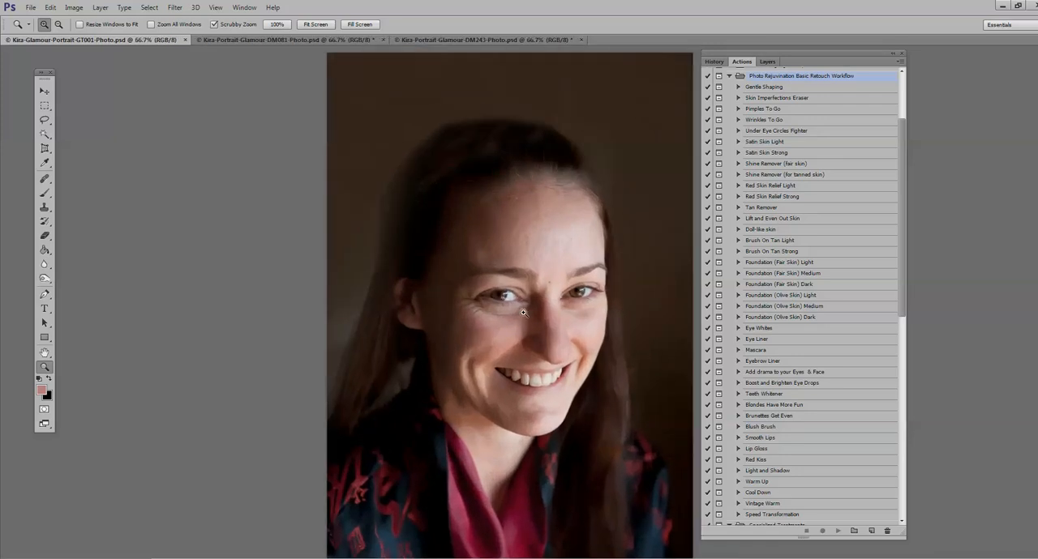
pyautogui.click(616, 234)
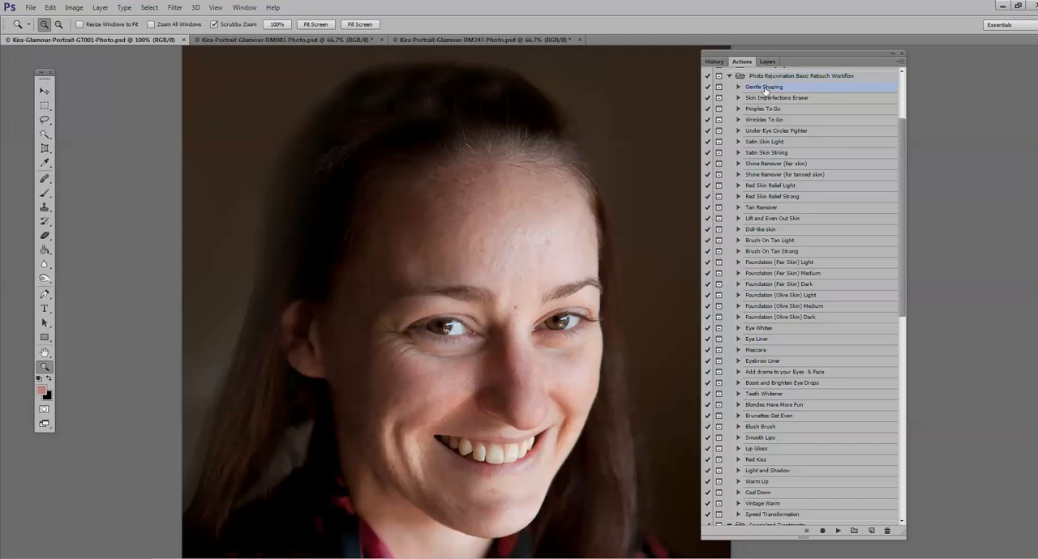
pyautogui.click(837, 531)
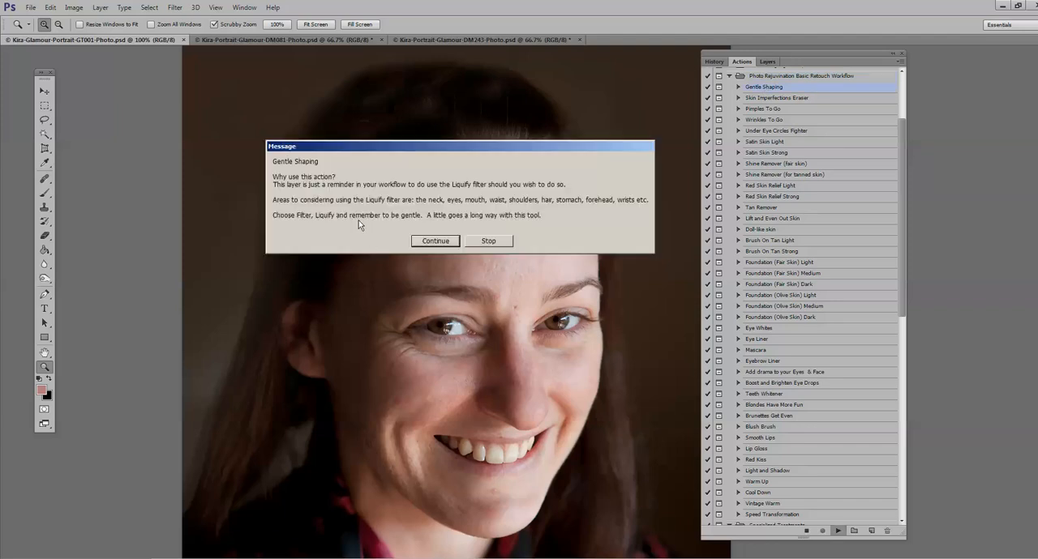
pyautogui.click(434, 241)
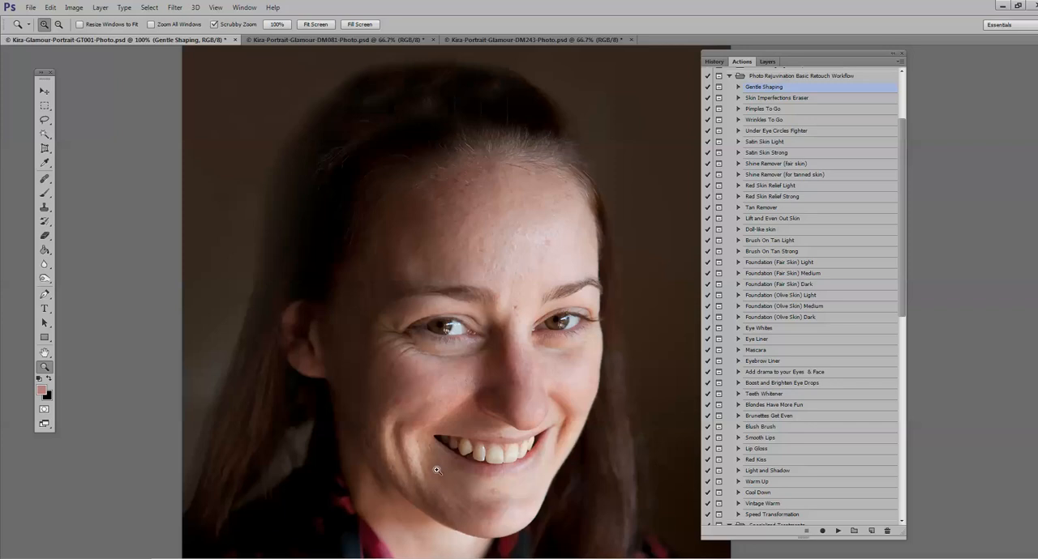
# Step: Apply the Liquify filter to the Gentle Shaping layer, gently pushing the scarf area below the neck with a size 121 brush
pyautogui.click(175, 9)
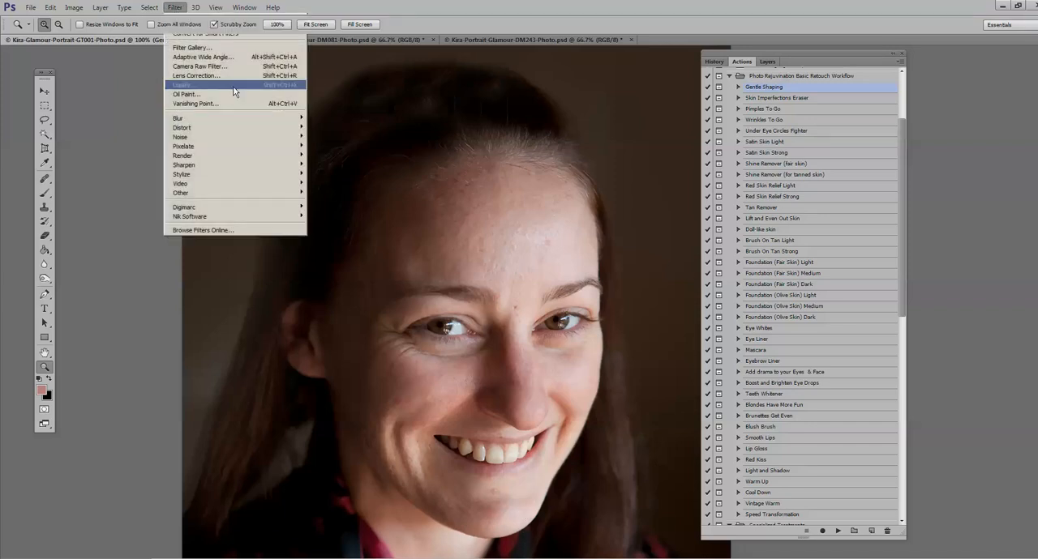
pyautogui.click(194, 85)
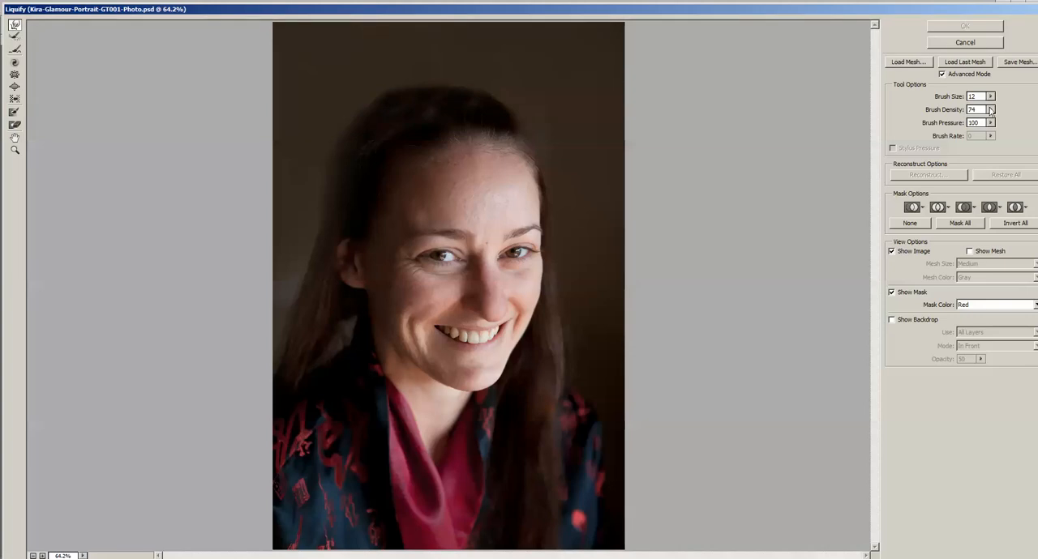
pyautogui.moveTo(990, 109); pyautogui.dragTo(954, 116)
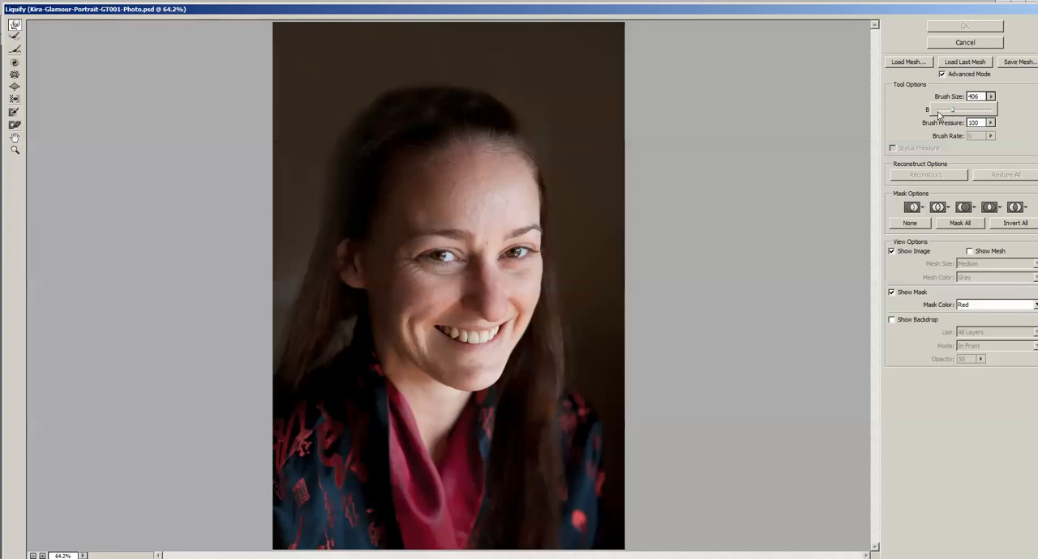
pyautogui.moveTo(938, 111); pyautogui.dragTo(946, 112)
pyautogui.moveTo(454, 452); pyautogui.dragTo(439, 483)
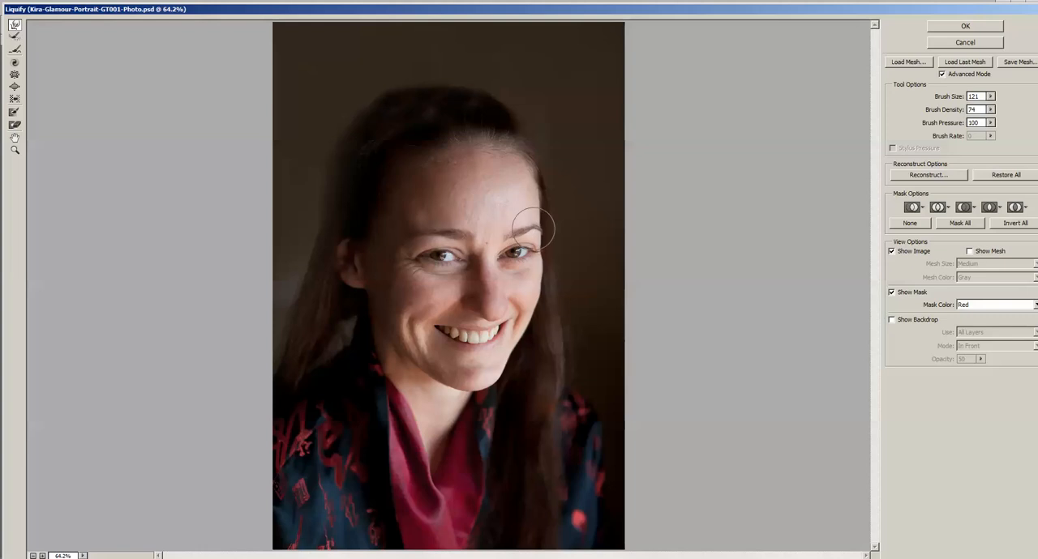
pyautogui.click(955, 28)
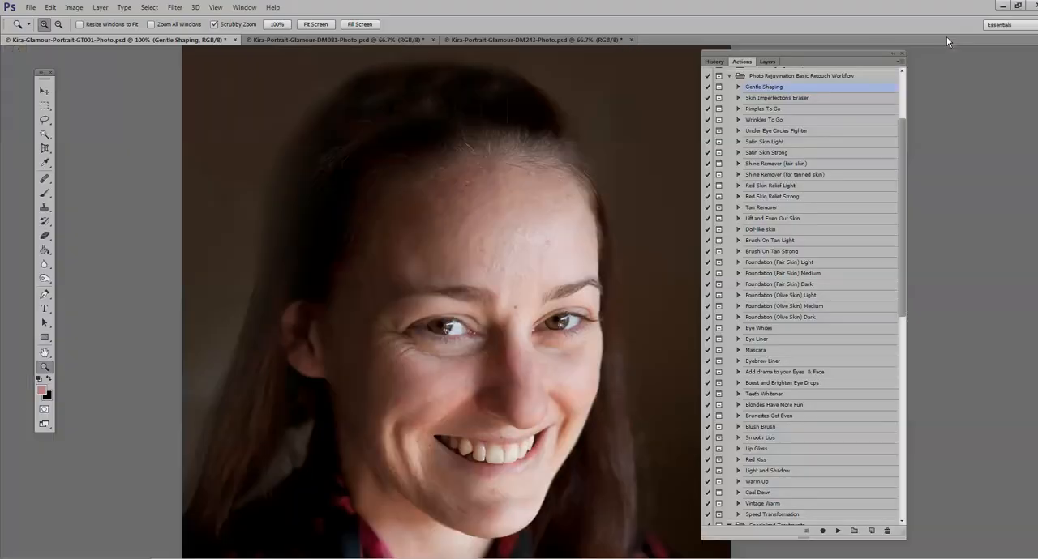
# Step: Compare the portrait with the Gentle Shaping layer hidden and shown, and flatten the image
pyautogui.click(768, 61)
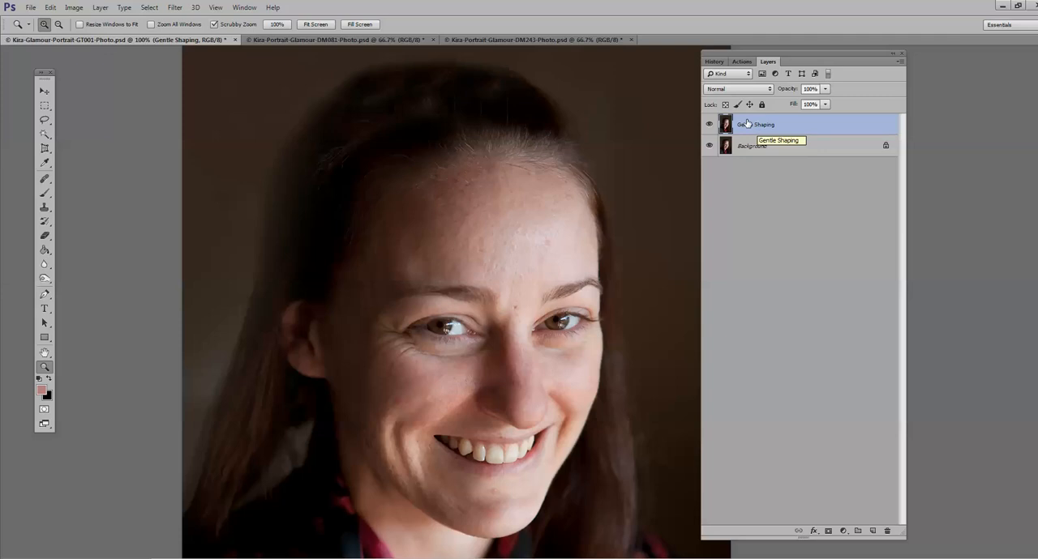
pyautogui.click(708, 124)
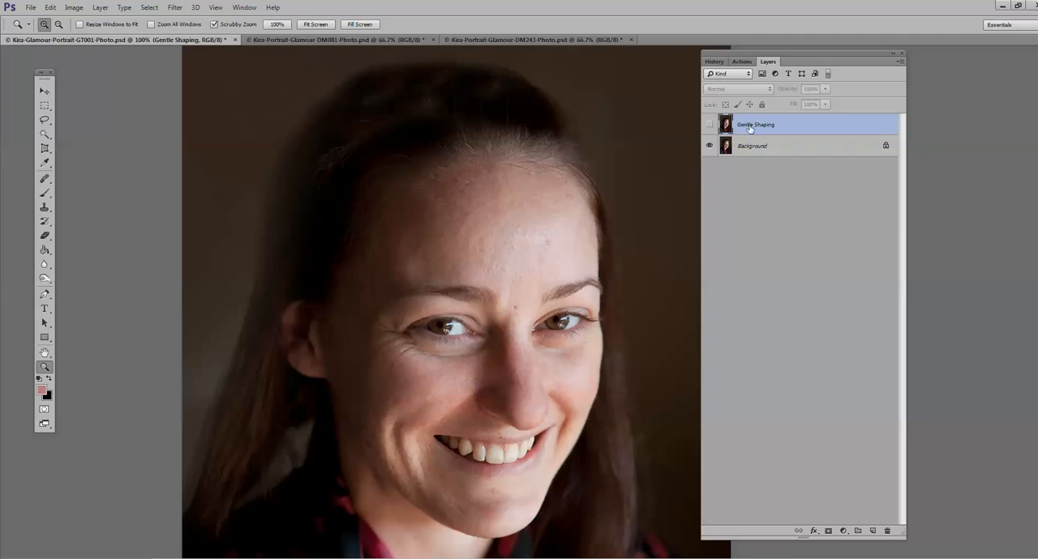
pyautogui.click(709, 125)
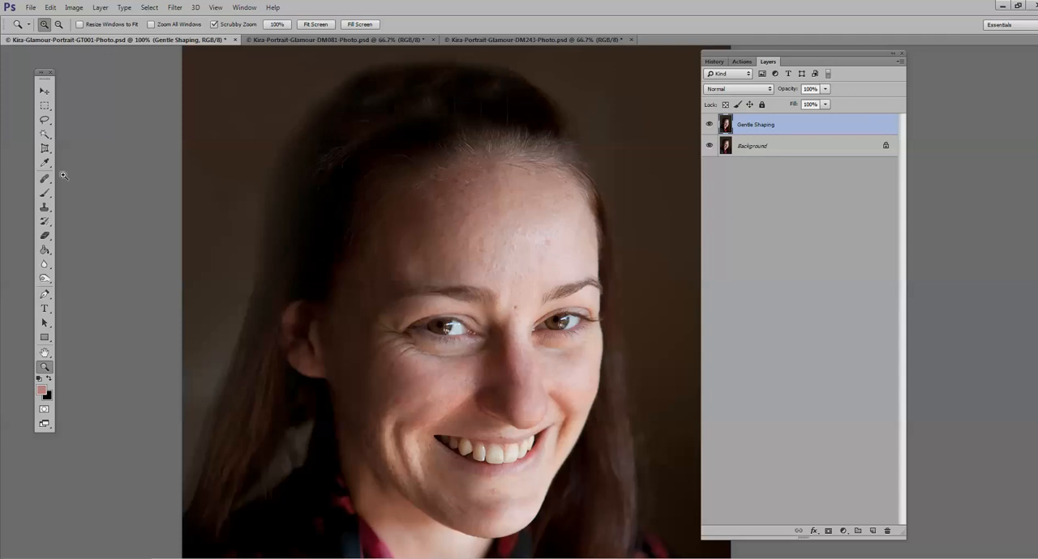
pyautogui.click(100, 8)
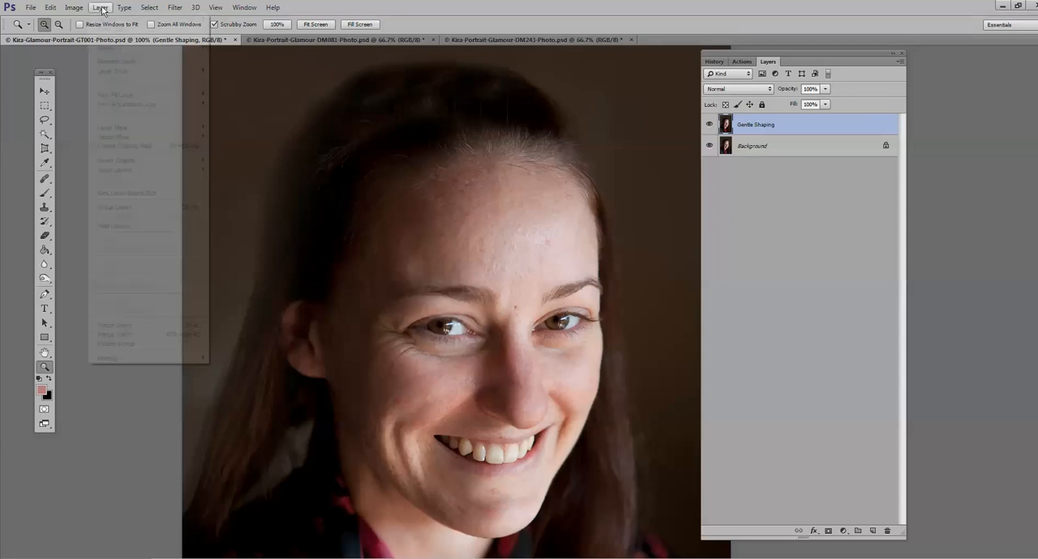
pyautogui.click(140, 347)
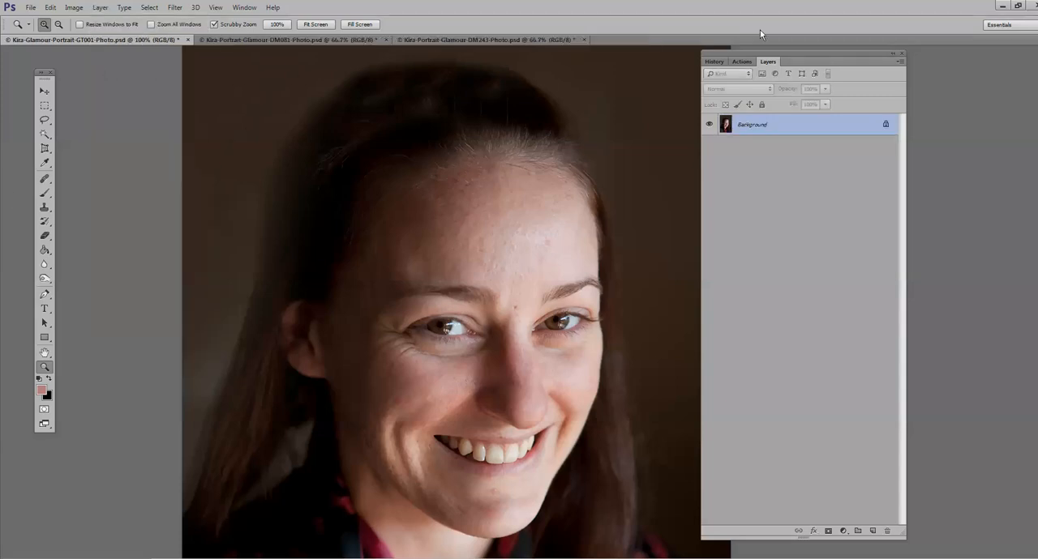
# Step: Run the Skin Imperfections Eraser action and continue past its message
pyautogui.click(741, 61)
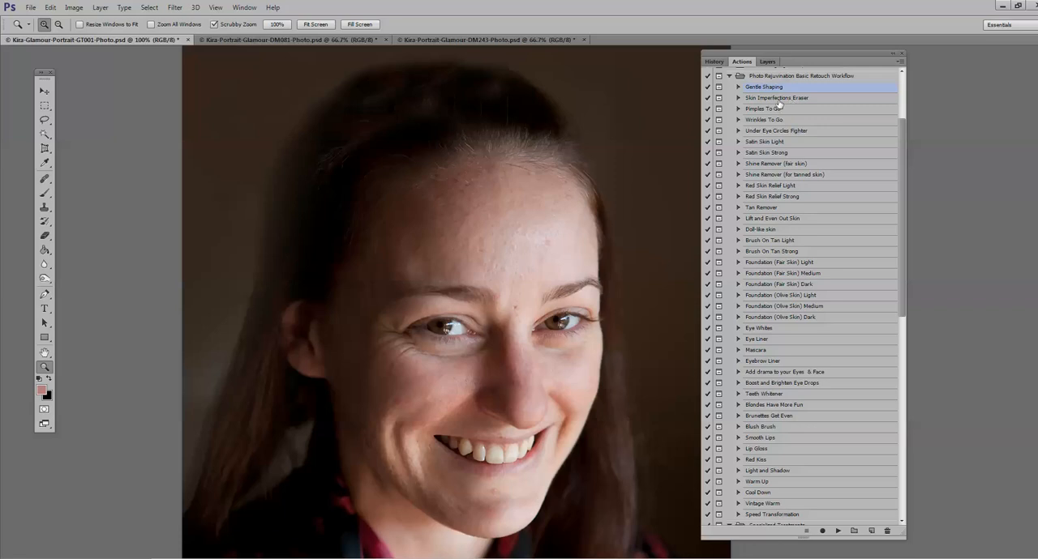
pyautogui.click(838, 533)
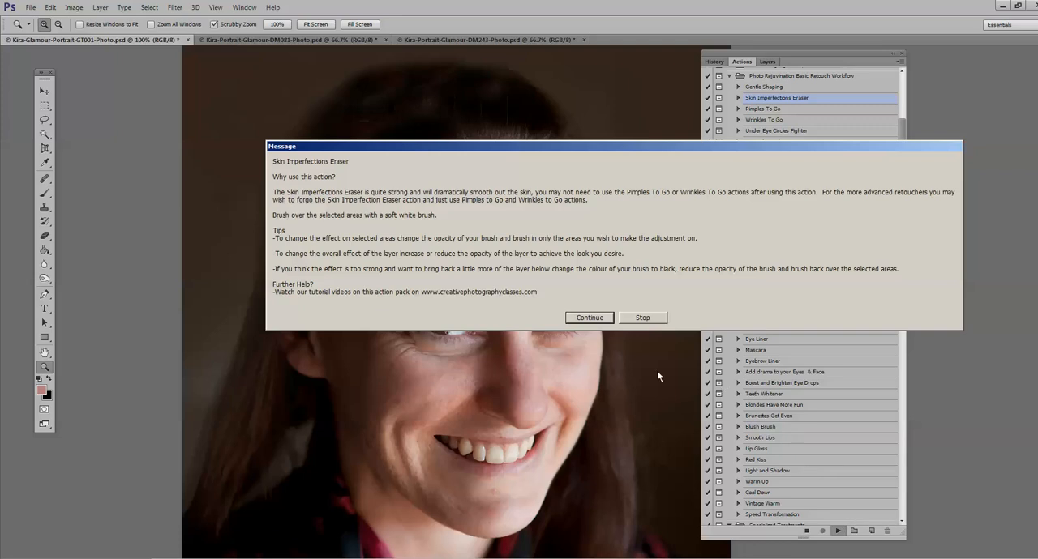
pyautogui.click(608, 319)
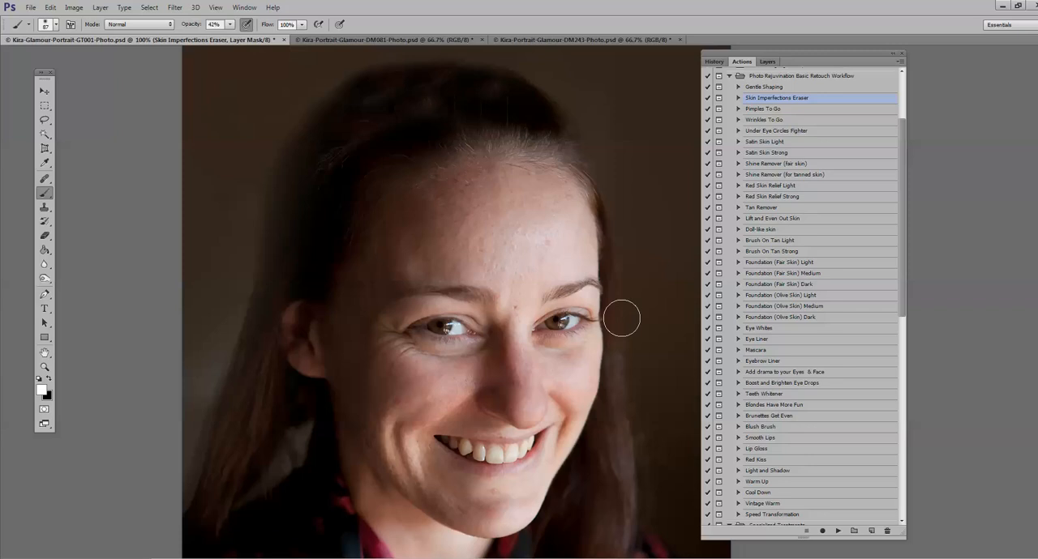
# Step: Paint the Skin Imperfections Eraser mask white at 100% brush opacity over the forehead, cheeks, chin and skin around the mouth
pyautogui.click(770, 63)
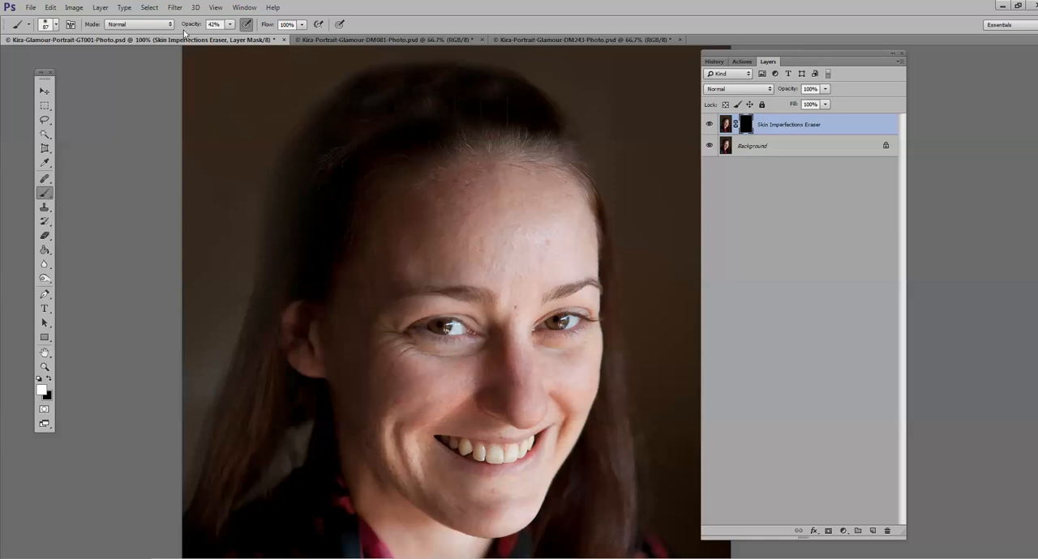
pyautogui.click(230, 24)
pyautogui.moveTo(230, 37); pyautogui.dragTo(275, 45)
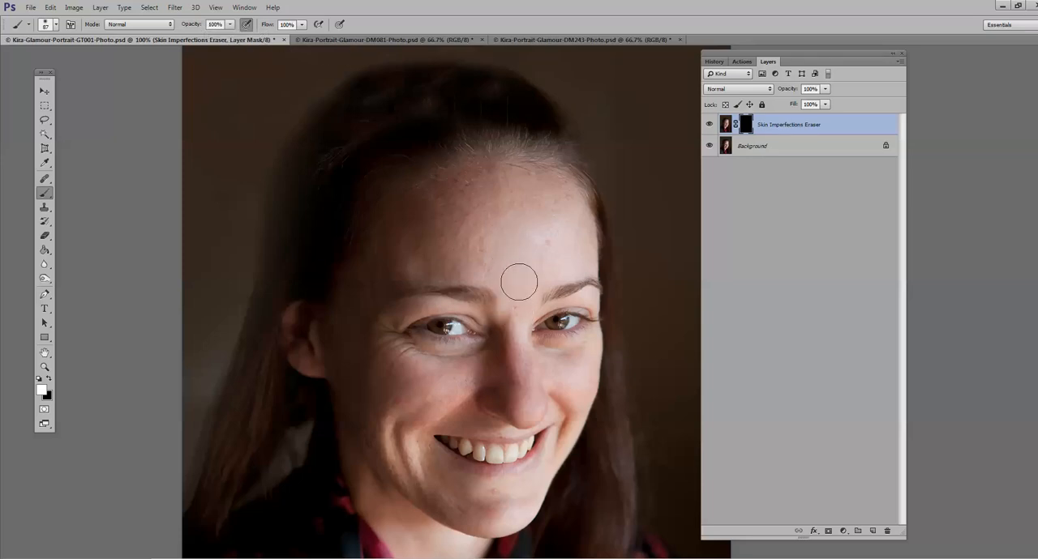
pyautogui.moveTo(536, 259)
pyautogui.mouseDown()
pyautogui.moveTo(435, 257)
pyautogui.moveTo(522, 231)
pyautogui.moveTo(551, 235)
pyautogui.moveTo(545, 221)
pyautogui.moveTo(408, 236)
pyautogui.moveTo(533, 202)
pyautogui.moveTo(566, 205)
pyautogui.moveTo(569, 249)
pyautogui.moveTo(559, 203)
pyautogui.mouseUp()
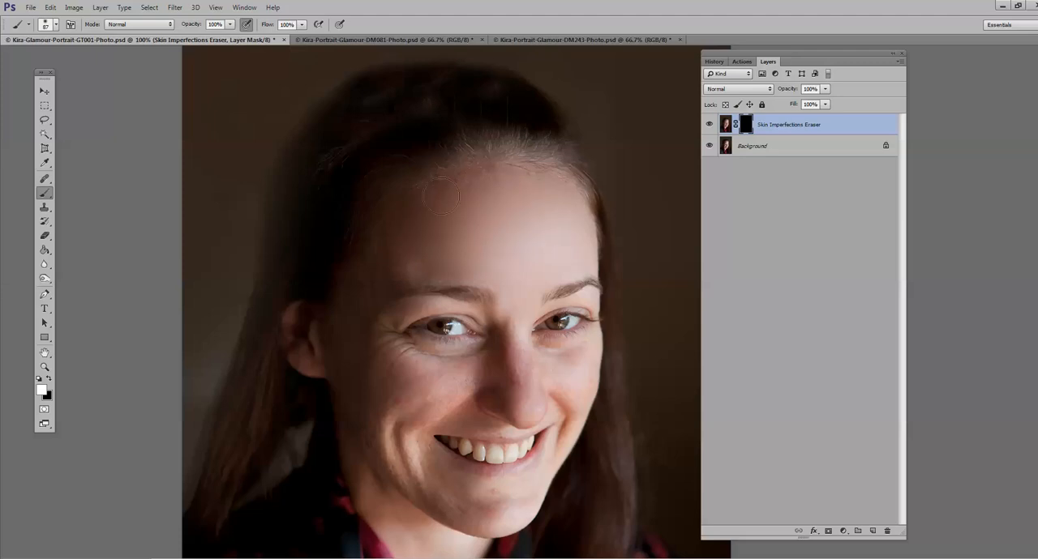
pyautogui.moveTo(399, 260); pyautogui.dragTo(459, 254)
pyautogui.moveTo(458, 375)
pyautogui.mouseDown()
pyautogui.moveTo(398, 390)
pyautogui.moveTo(469, 370)
pyautogui.moveTo(507, 379)
pyautogui.moveTo(520, 298)
pyautogui.moveTo(571, 403)
pyautogui.moveTo(550, 377)
pyautogui.moveTo(573, 363)
pyautogui.mouseUp()
pyautogui.moveTo(548, 457)
pyautogui.mouseDown()
pyautogui.moveTo(514, 494)
pyautogui.moveTo(444, 493)
pyautogui.moveTo(391, 419)
pyautogui.moveTo(426, 484)
pyautogui.mouseUp()
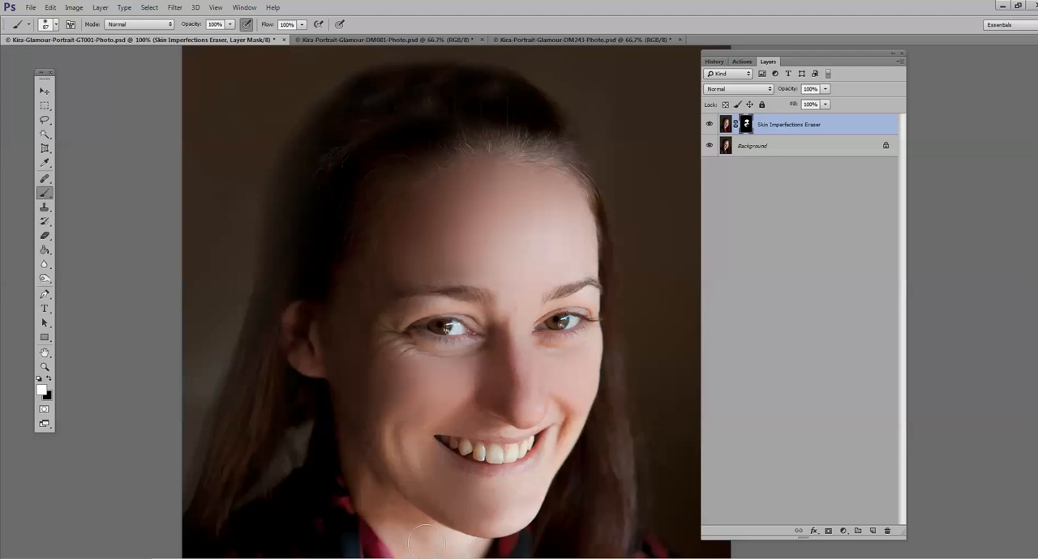
pyautogui.moveTo(566, 428); pyautogui.dragTo(564, 417)
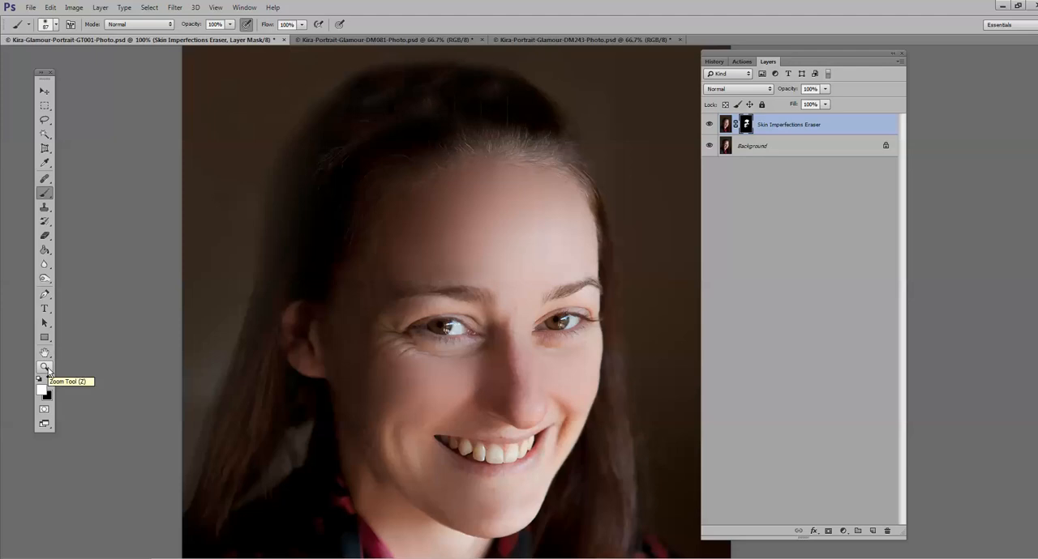
# Step: Try the Skin Imperfections Eraser layer at about 48% opacity, and restore it to 100%
pyautogui.click(825, 89)
pyautogui.moveTo(824, 101); pyautogui.dragTo(801, 104)
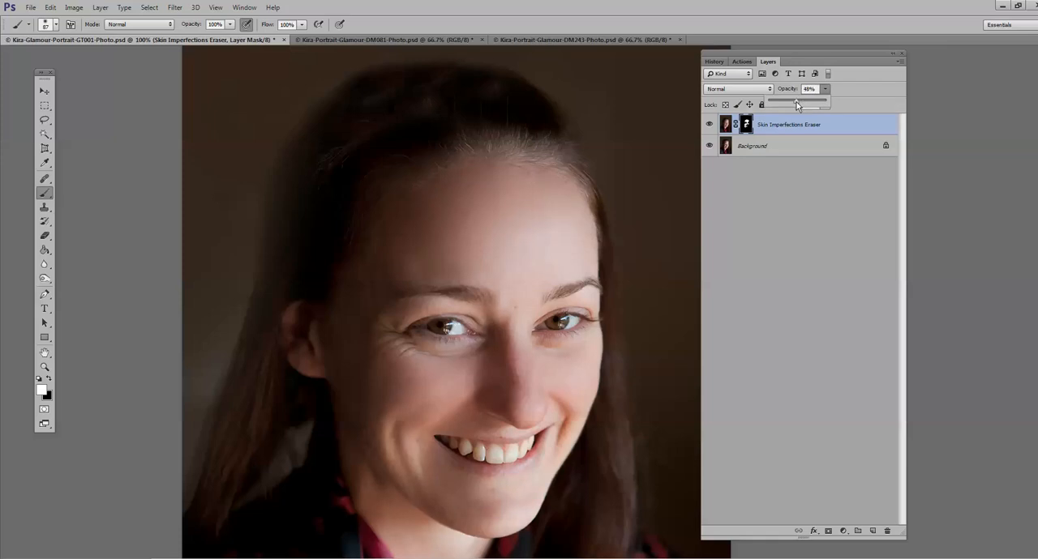
pyautogui.moveTo(790, 103)
pyautogui.mouseDown()
pyautogui.moveTo(748, 108)
pyautogui.moveTo(868, 105)
pyautogui.mouseUp()
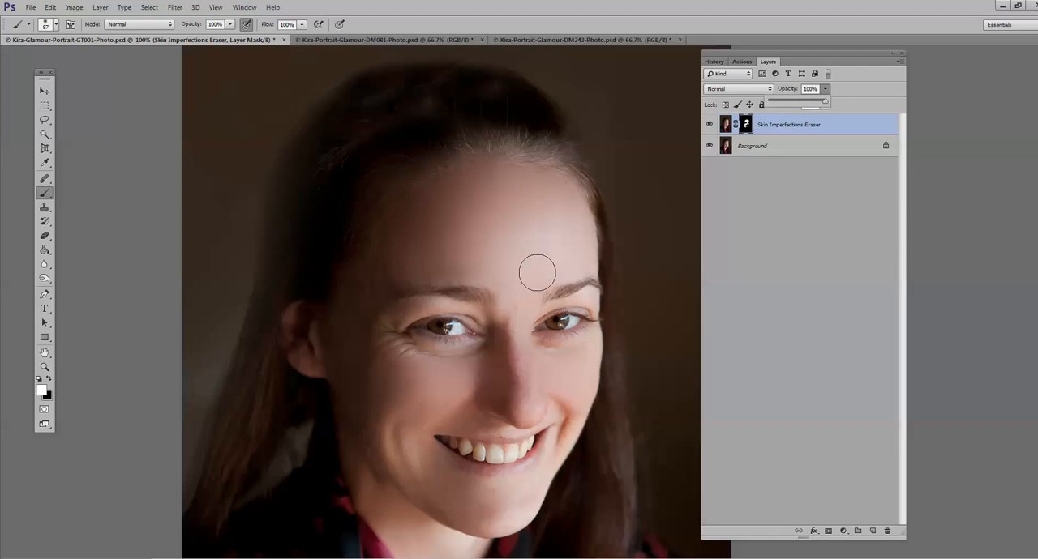
# Step: Paint the layer mask with black at 31% brush opacity to bring back some skin texture on the forehead
pyautogui.click(48, 378)
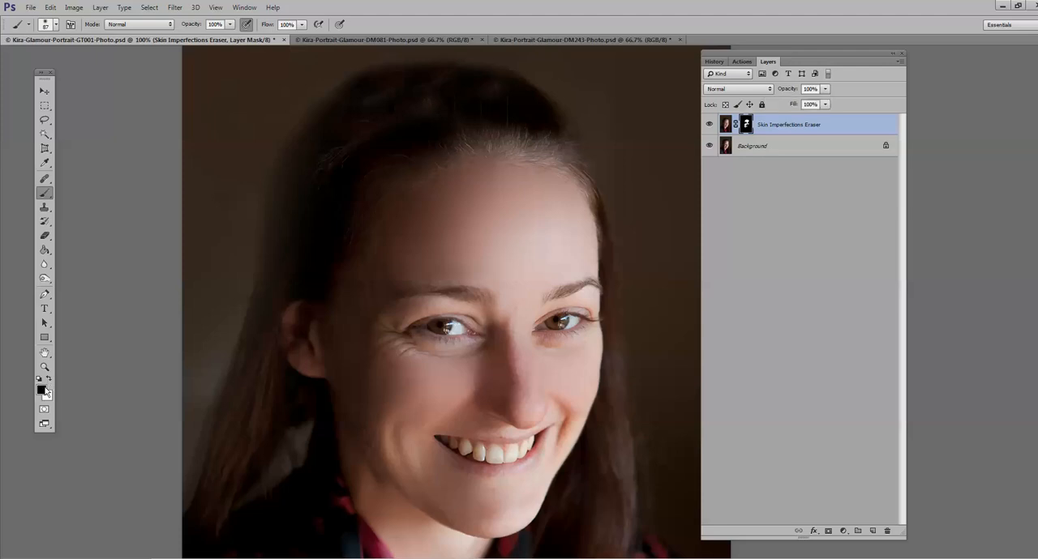
pyautogui.click(230, 25)
pyautogui.moveTo(227, 37); pyautogui.dragTo(192, 40)
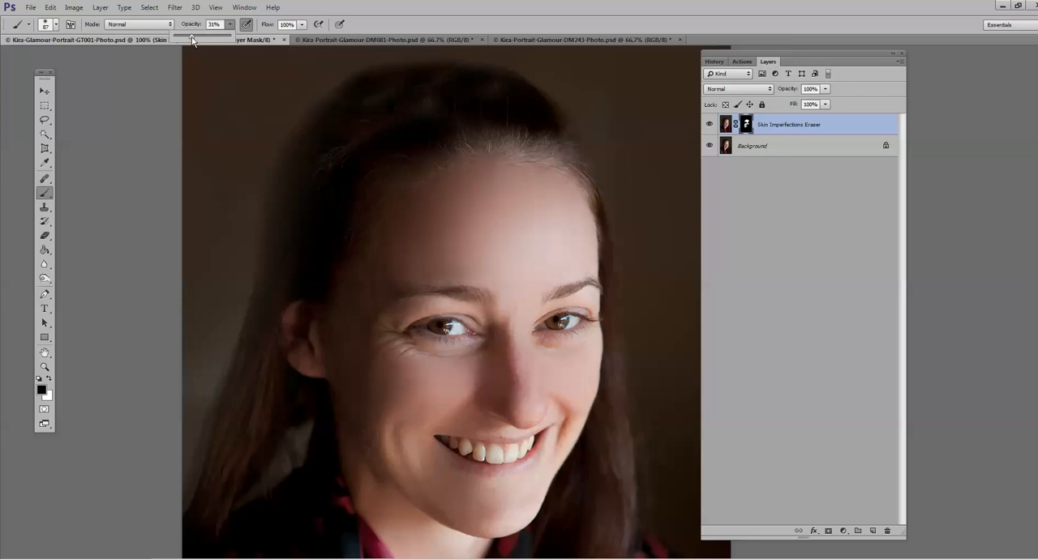
pyautogui.click(517, 274)
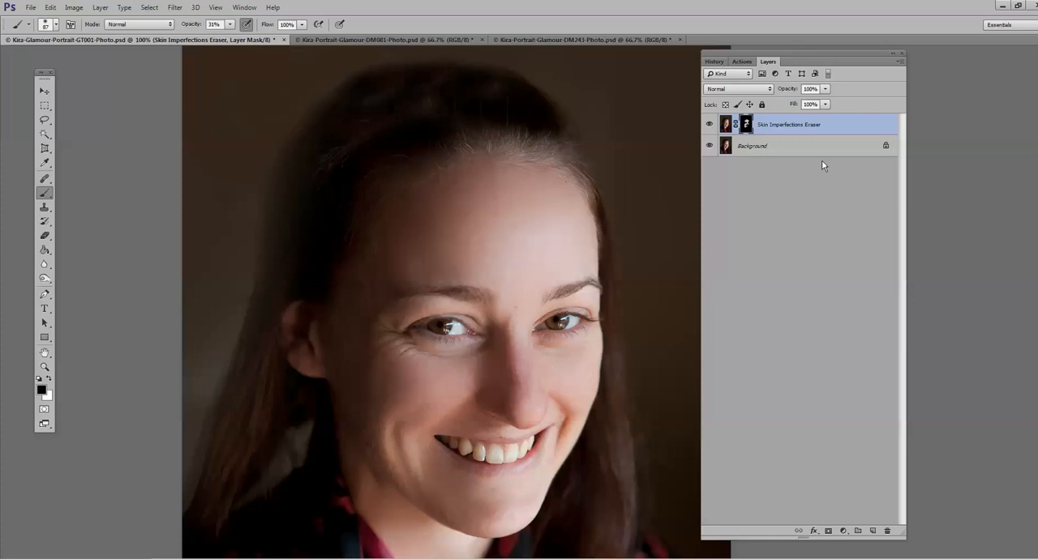
# Step: Touch up forehead blemishes on the mask with a white 26 px brush, raising its opacity to 100%
pyautogui.click(45, 367)
pyautogui.click(472, 206)
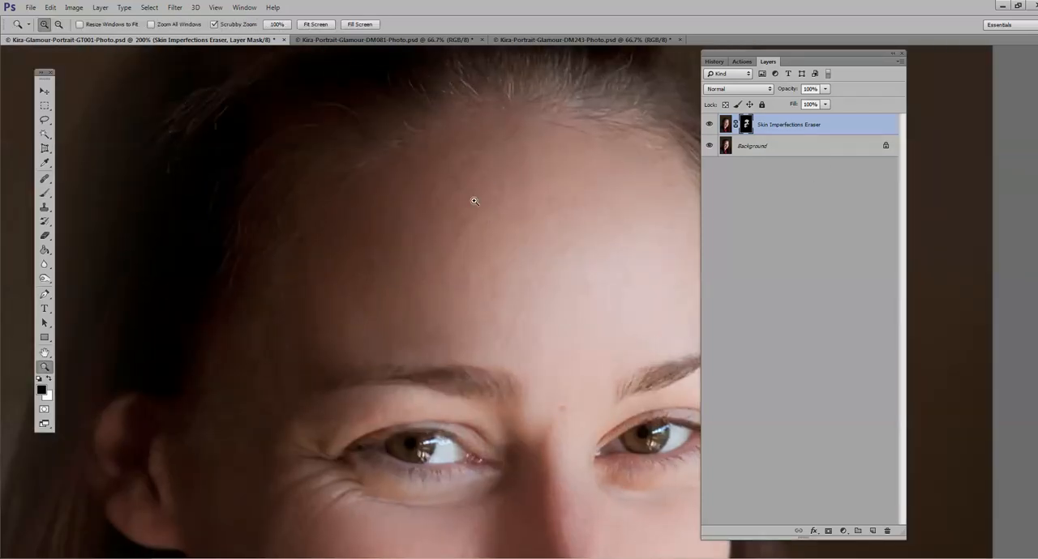
pyautogui.click(49, 379)
pyautogui.click(45, 192)
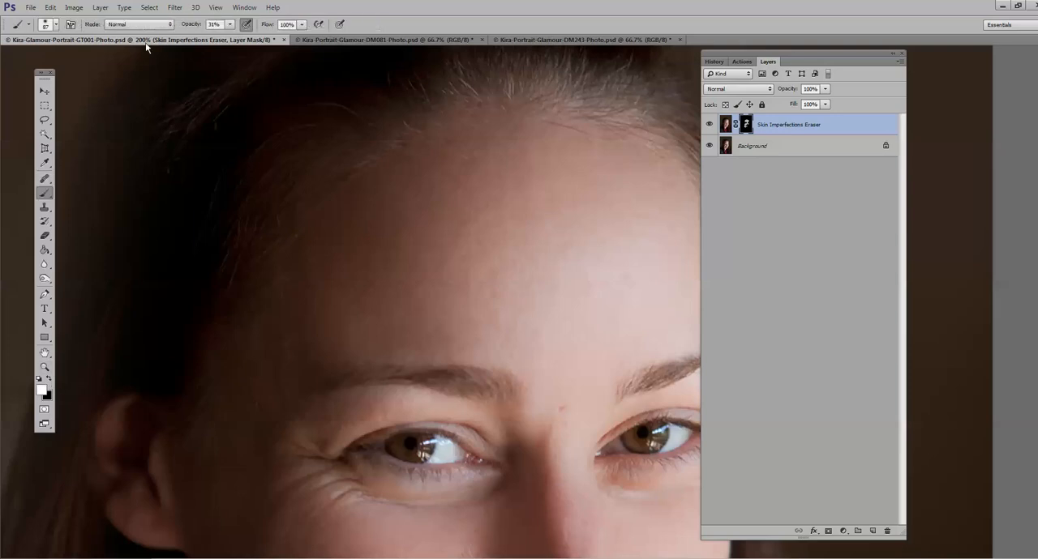
pyautogui.click(59, 30)
pyautogui.write('26')
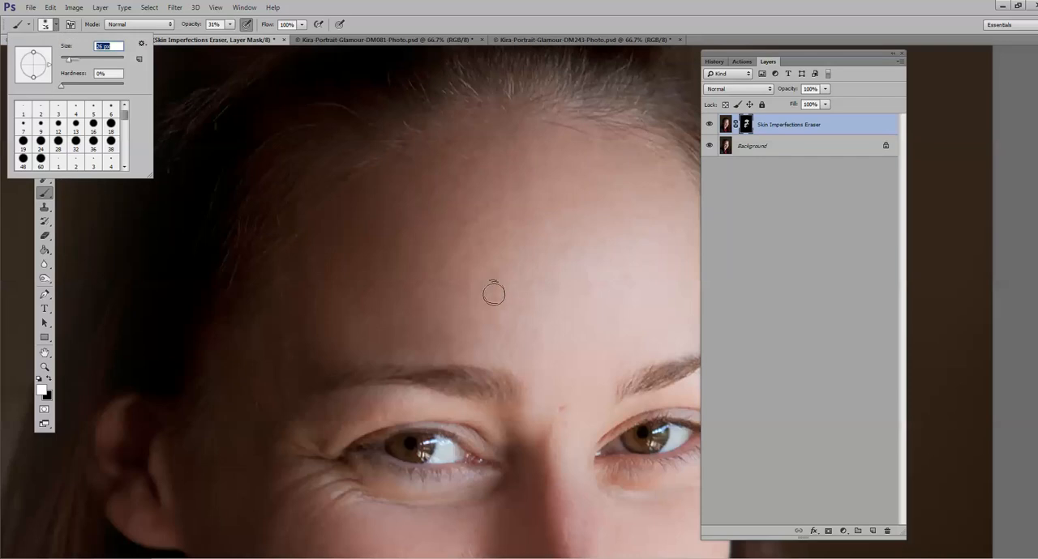
pyautogui.click(558, 320)
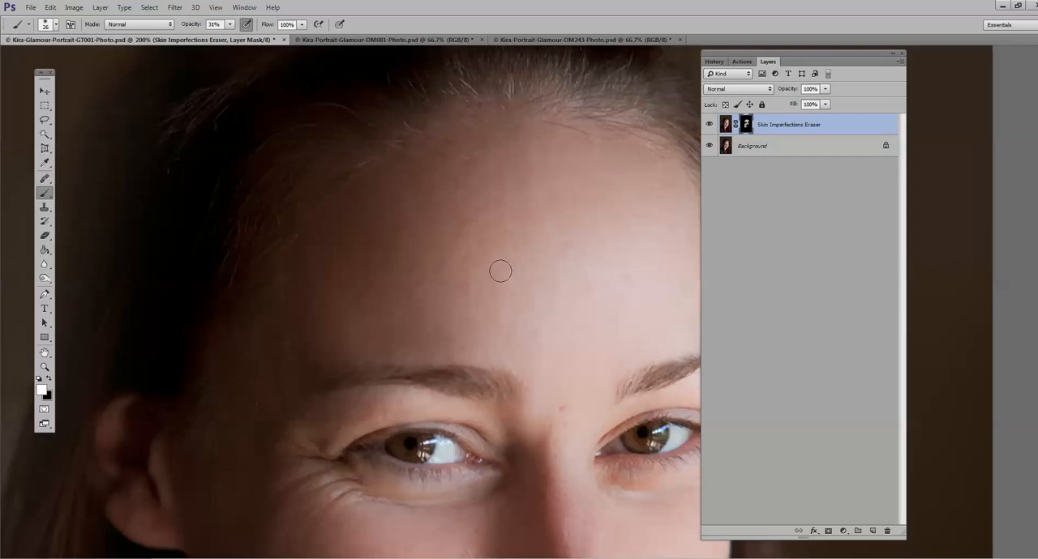
pyautogui.moveTo(229, 25); pyautogui.dragTo(230, 37)
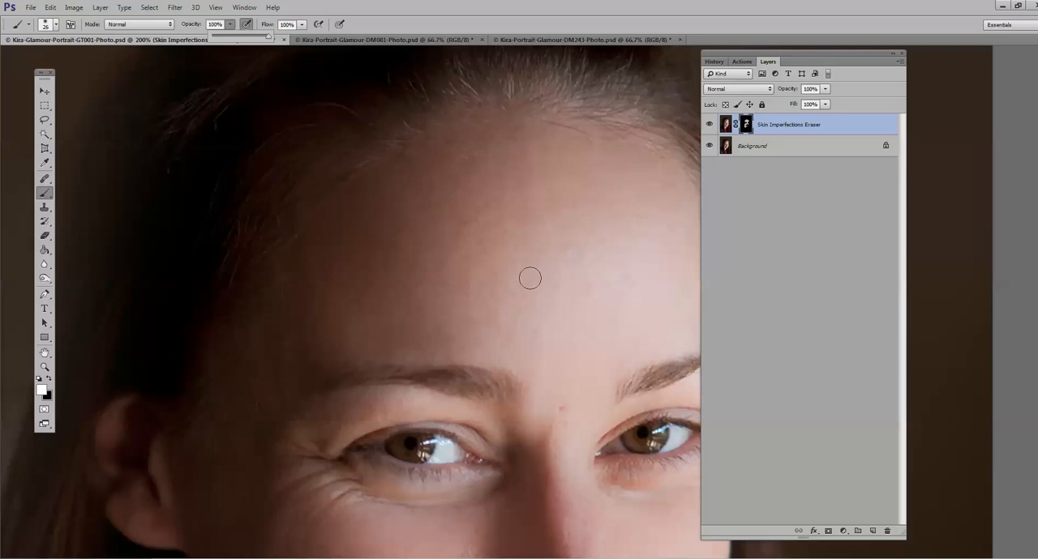
pyautogui.press('0')
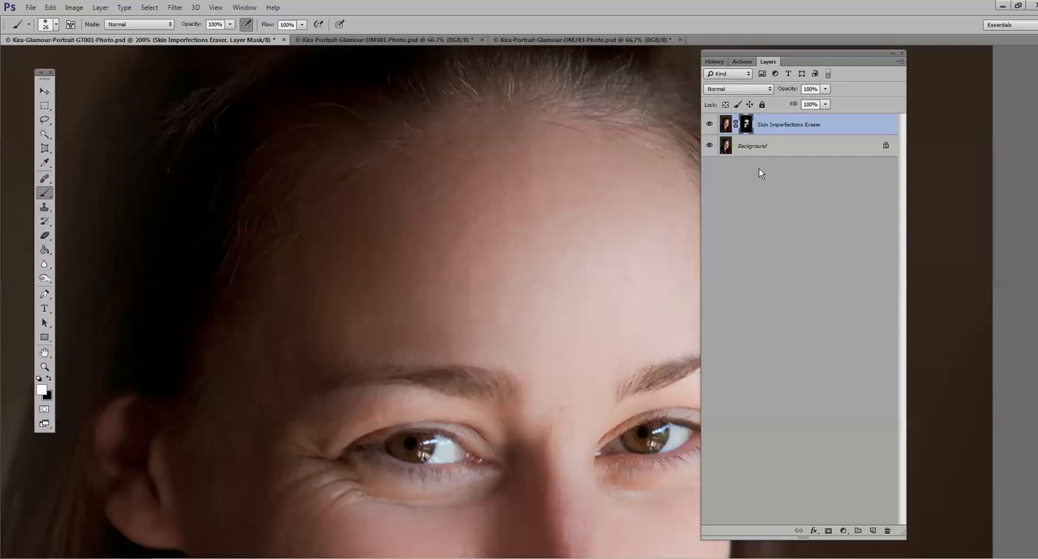
# Step: Delete the Skin Imperfections Eraser layer and return to the list of retouch actions
pyautogui.moveTo(778, 124)
pyautogui.mouseDown()
pyautogui.moveTo(782, 525)
pyautogui.moveTo(886, 531)
pyautogui.mouseUp()
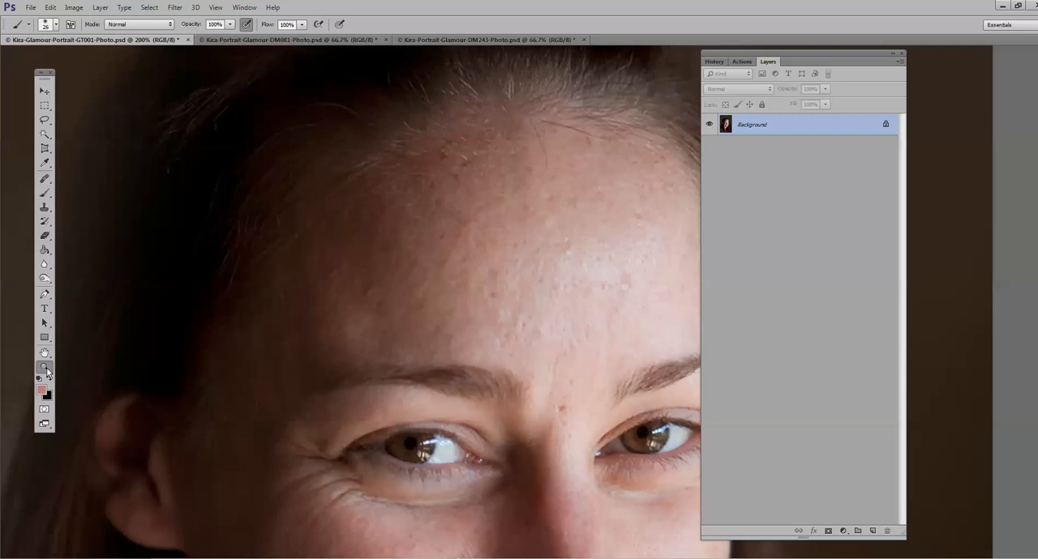
pyautogui.click(45, 367)
pyautogui.keyDown('alt'); pyautogui.click(412, 344); pyautogui.keyUp('alt')
pyautogui.click(741, 62)
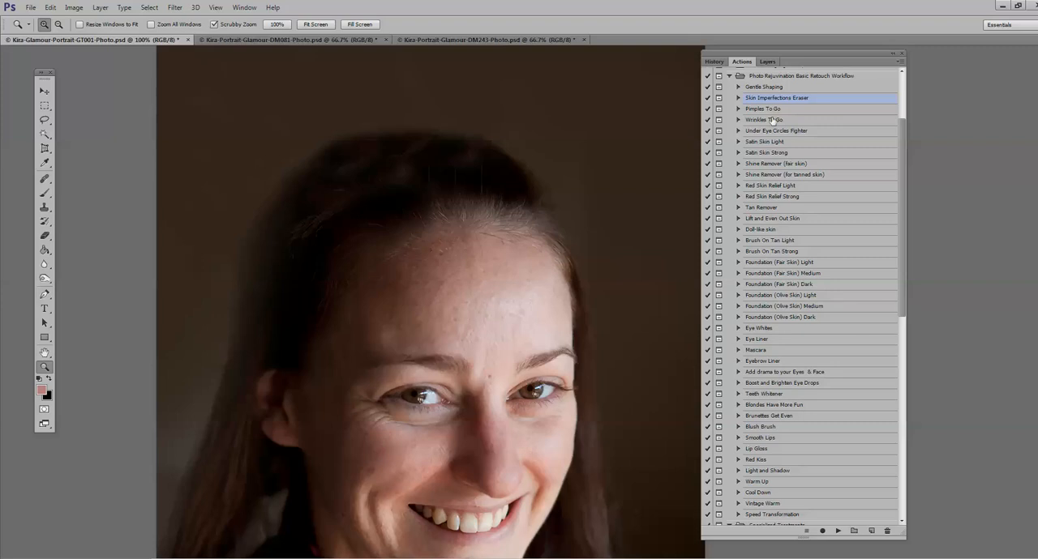
pyautogui.click(443, 334)
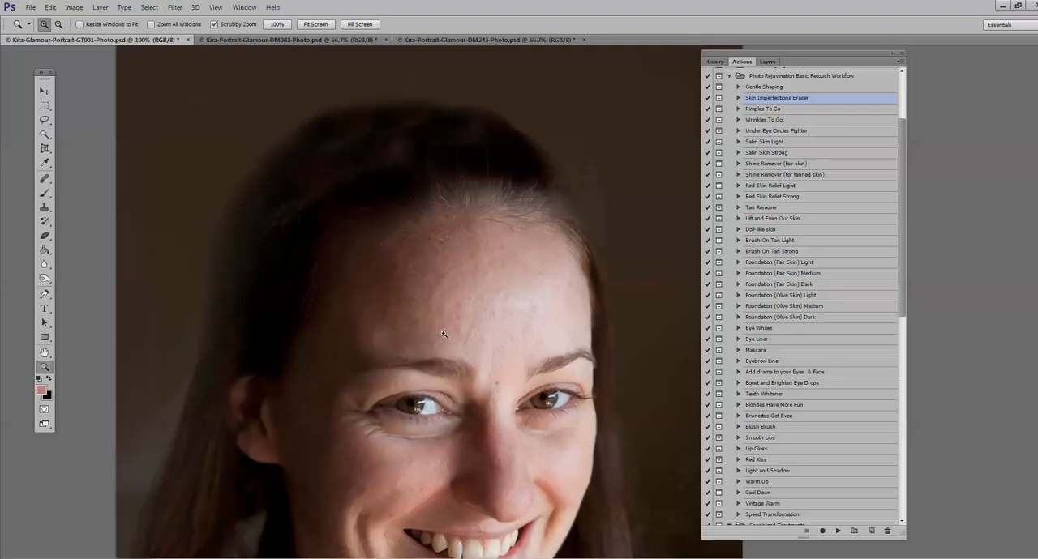
# Step: Run the Pimples To Go action past its instructions and display the layer stack
pyautogui.click(775, 110)
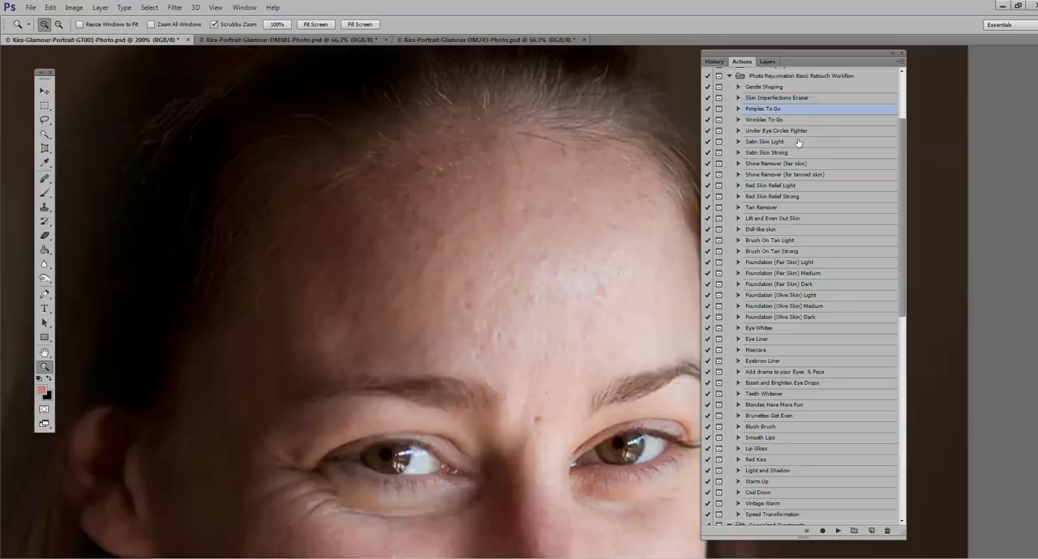
pyautogui.click(838, 532)
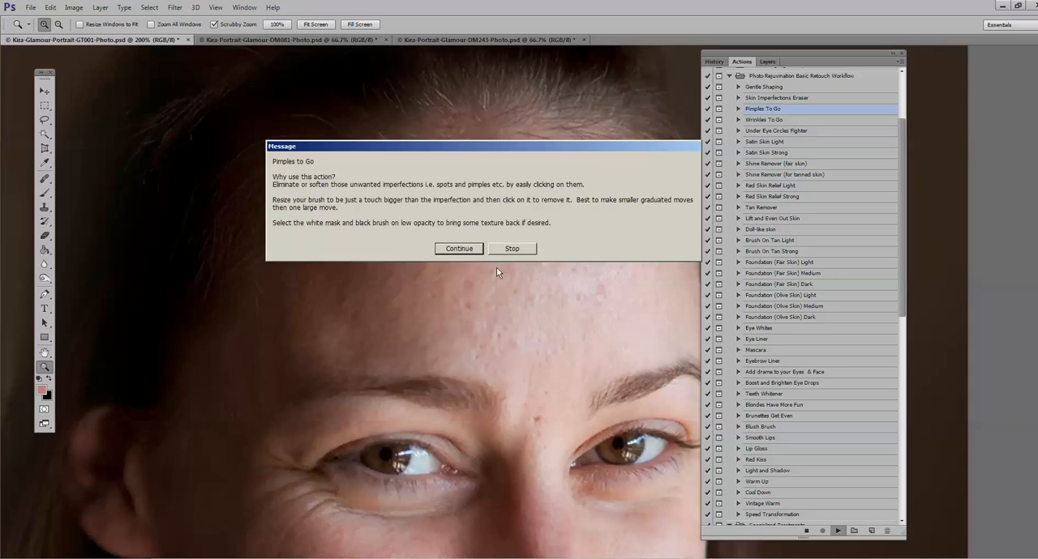
pyautogui.press('Return')
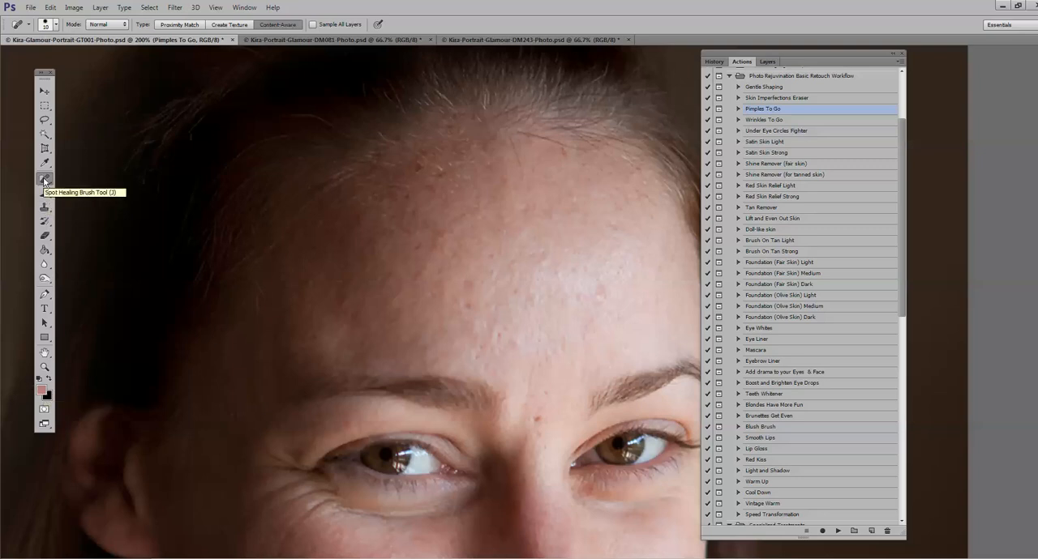
pyautogui.click(768, 63)
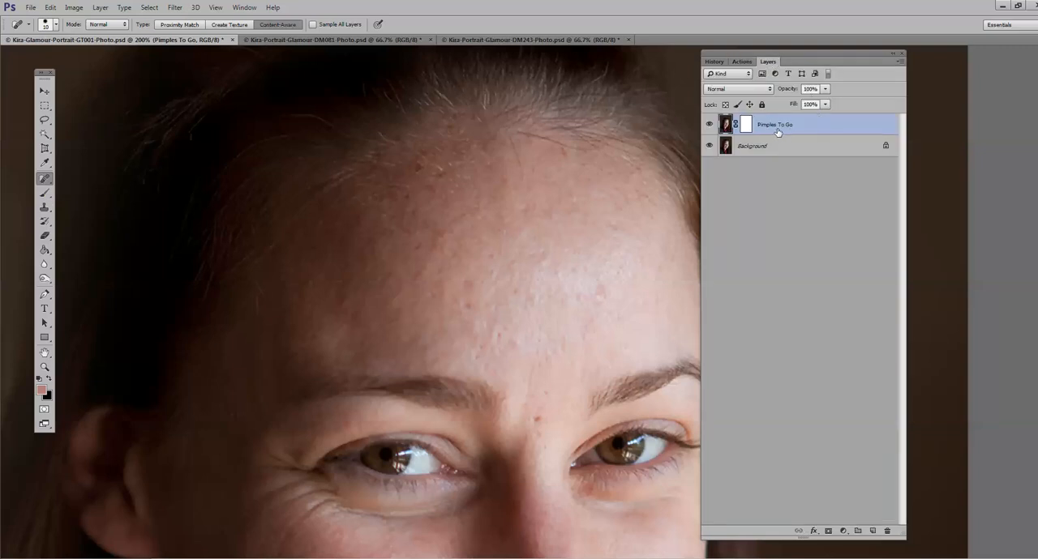
# Step: Heal the spots on the central forehead and between the eyebrows with the Spot Healing Brush at 10 px, enlarging it to 20 px
pyautogui.click(498, 335)
pyautogui.click(504, 338)
pyautogui.click(544, 395)
pyautogui.click(540, 432)
pyautogui.press(']')
pyautogui.click(473, 305)
pyautogui.click(470, 286)
# Step: Reduce the Spot Healing Brush to 10 px and heal the remaining small blemishes across the forehead
pyautogui.press('[')
pyautogui.click(564, 349)
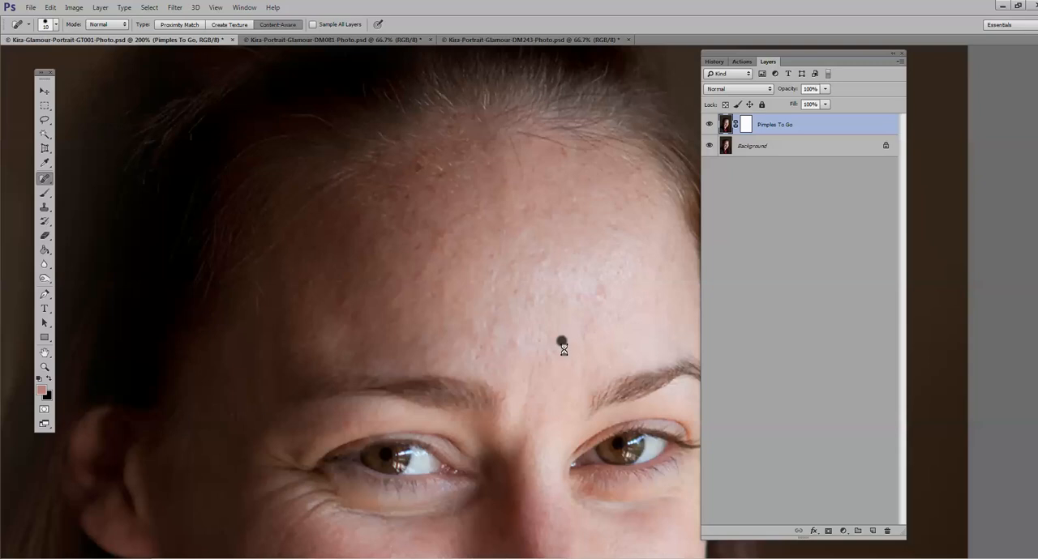
pyautogui.click(580, 299)
pyautogui.click(576, 274)
pyautogui.click(612, 225)
pyautogui.click(551, 214)
pyautogui.click(573, 199)
pyautogui.click(420, 270)
pyautogui.click(454, 261)
pyautogui.click(479, 348)
# Step: Heal the blemishes along the jaw and beside the subject's right mouth corner with the 10 px Spot Healing Brush
pyautogui.scroll(-5, 429, 385)
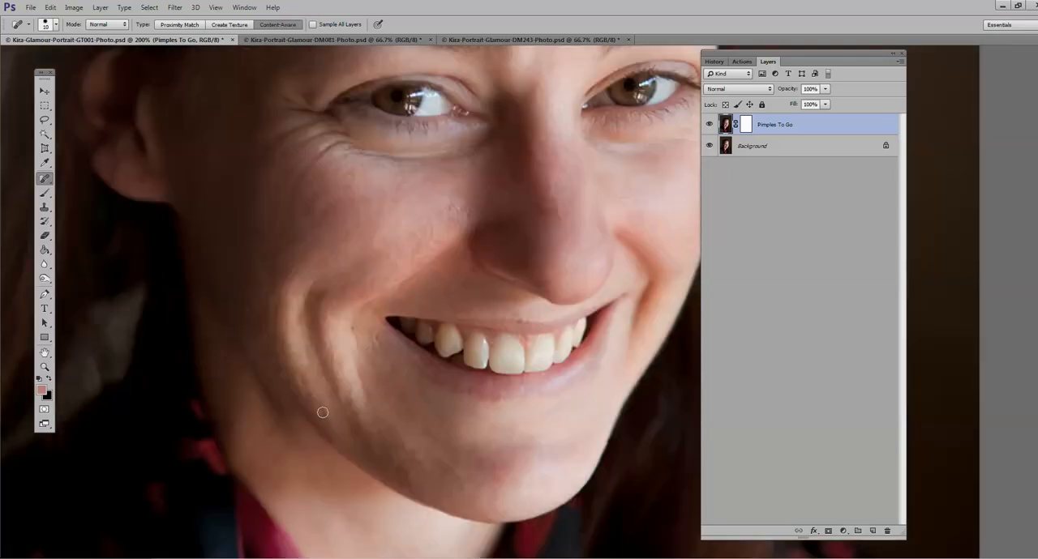
pyautogui.click(324, 415)
pyautogui.click(355, 327)
pyautogui.click(375, 340)
pyautogui.click(360, 374)
pyautogui.click(391, 366)
# Step: Compare the face at 100% zoom with the Pimples To Go layer hidden and shown
pyautogui.scroll(3, 527, 334)
pyautogui.scroll(1, 507, 332)
pyautogui.scroll(1, 508, 316)
pyautogui.keyDown('alt'); pyautogui.click(508, 316); pyautogui.keyUp('alt')
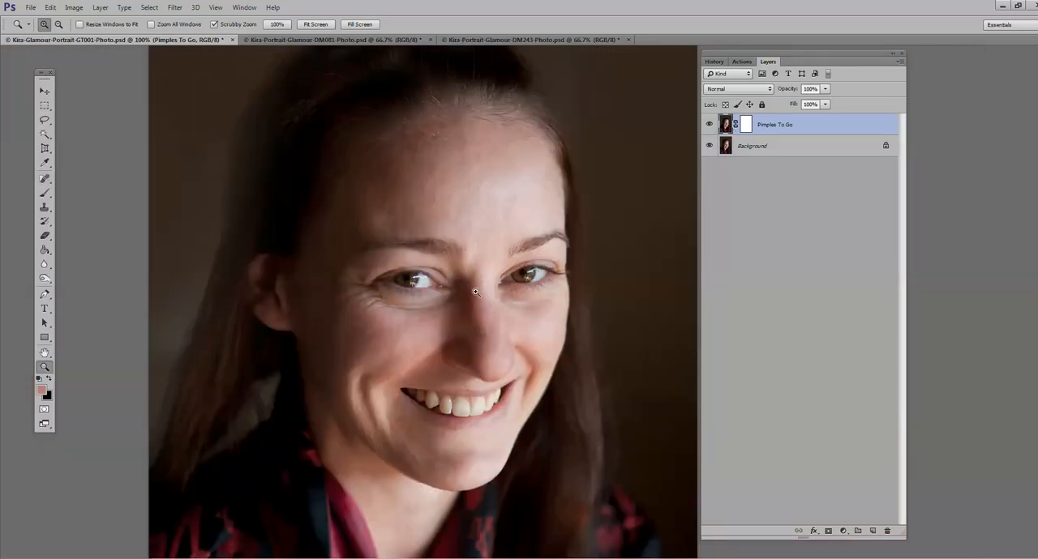
pyautogui.click(449, 291)
pyautogui.keyDown('alt'); pyautogui.click(449, 292); pyautogui.keyUp('alt')
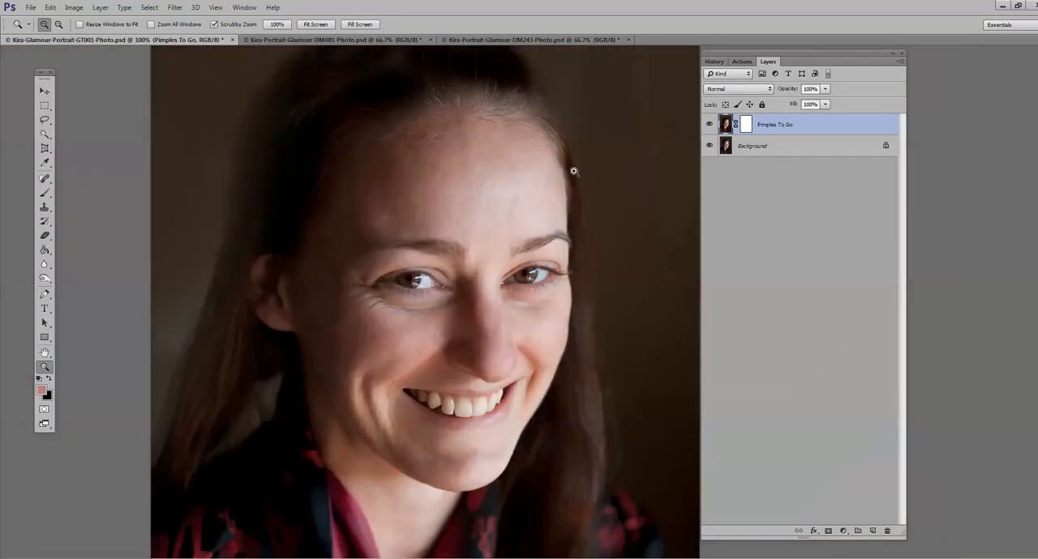
pyautogui.click(711, 125)
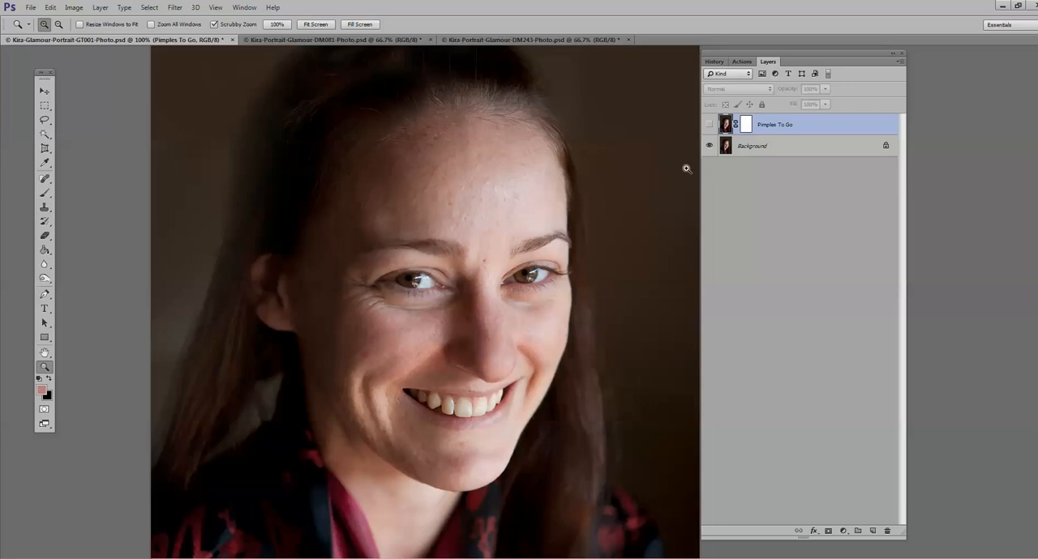
pyautogui.click(708, 125)
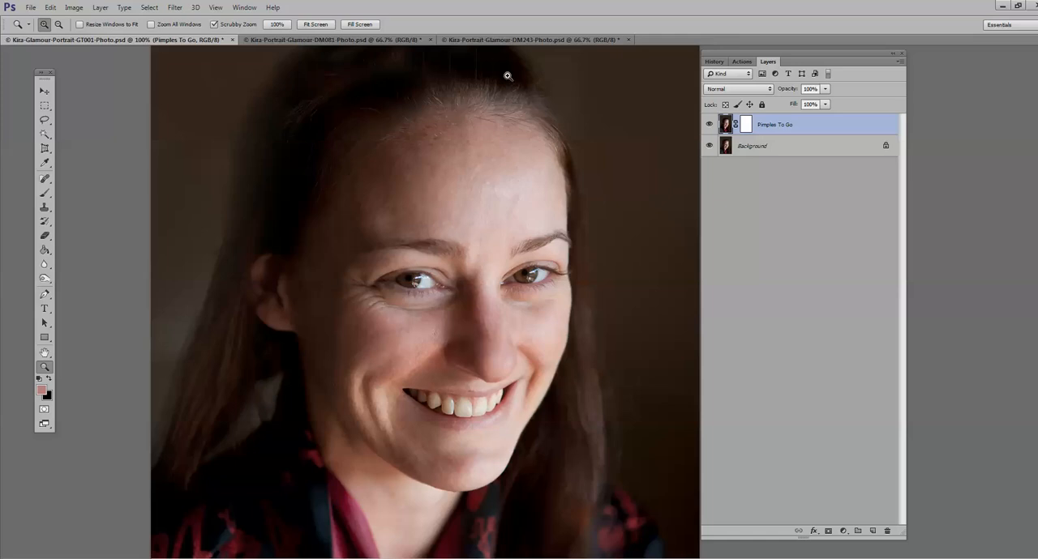
# Step: Flatten the image and return to the list of retouch actions
pyautogui.click(99, 7)
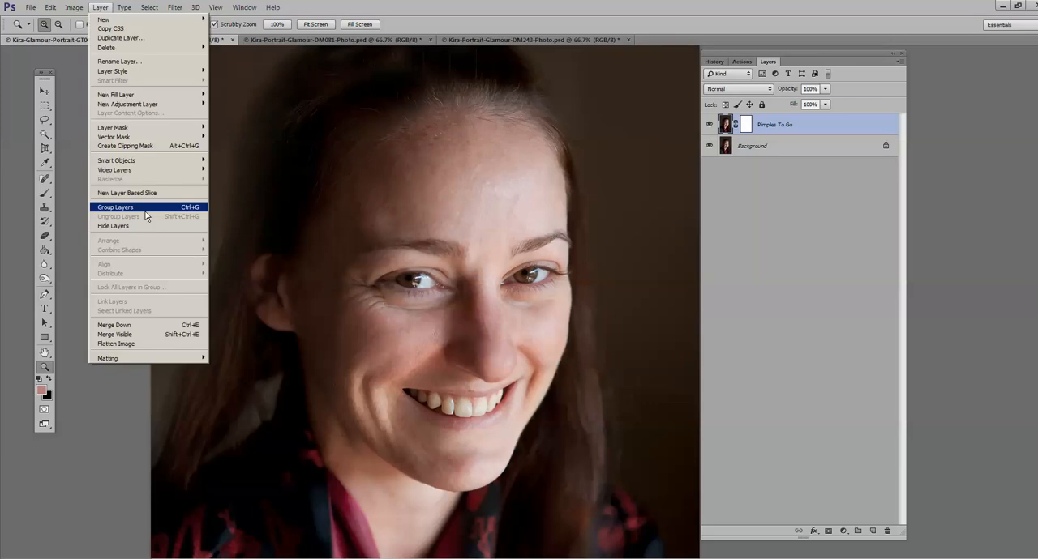
pyautogui.click(146, 209)
pyautogui.click(739, 63)
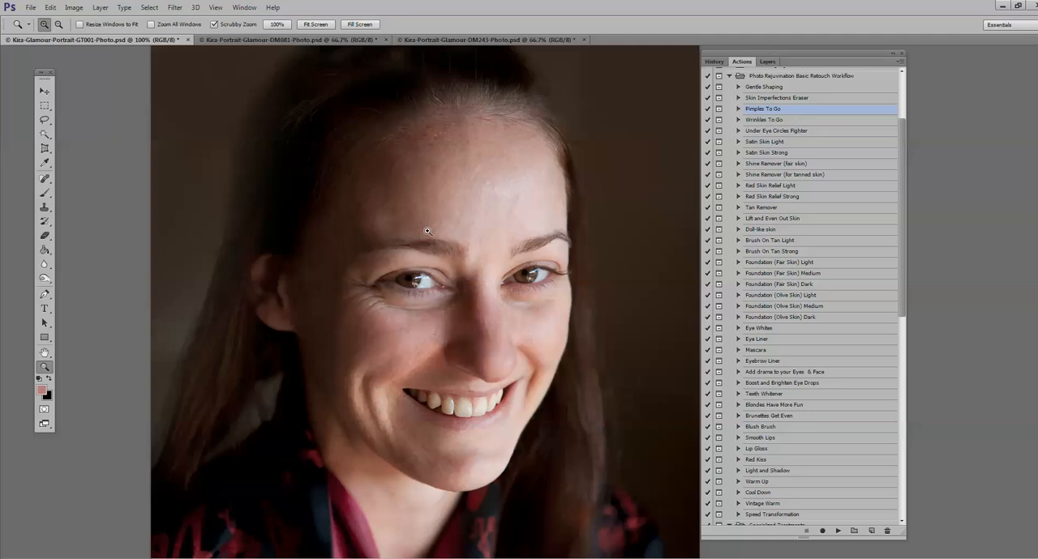
# Step: Run the Wrinkles To Go action on the portrait and continue past its instructions
pyautogui.click(499, 236)
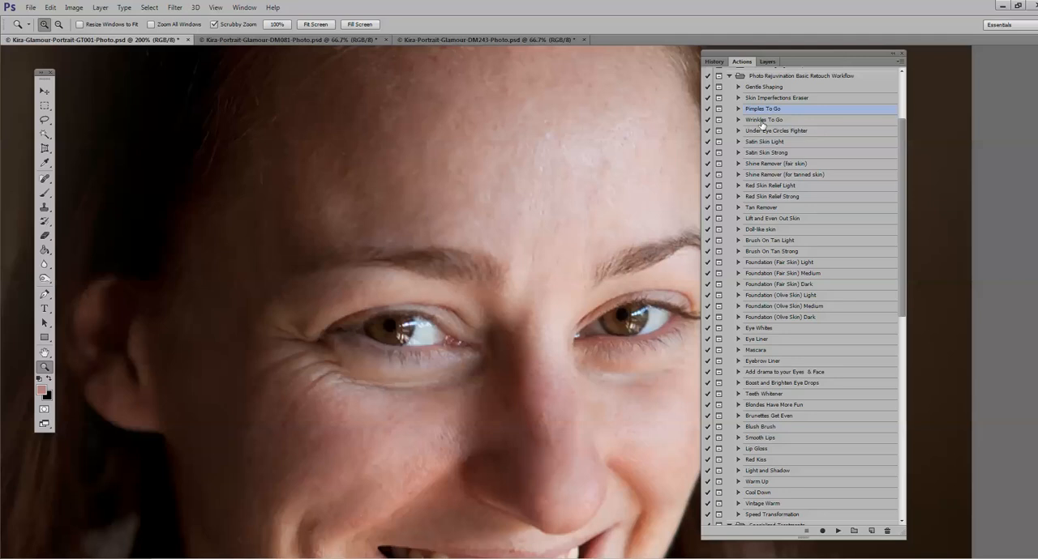
pyautogui.click(837, 531)
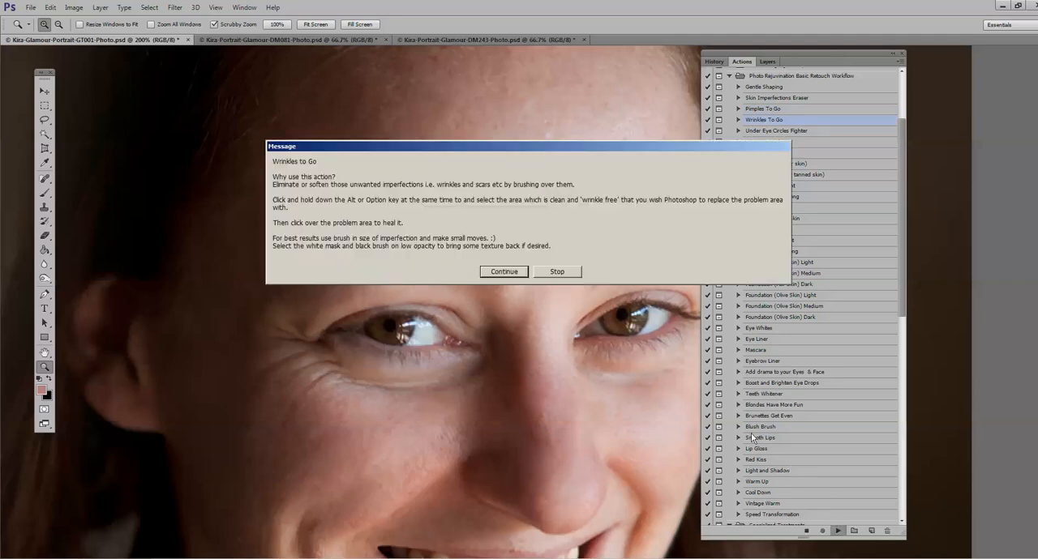
pyautogui.click(491, 275)
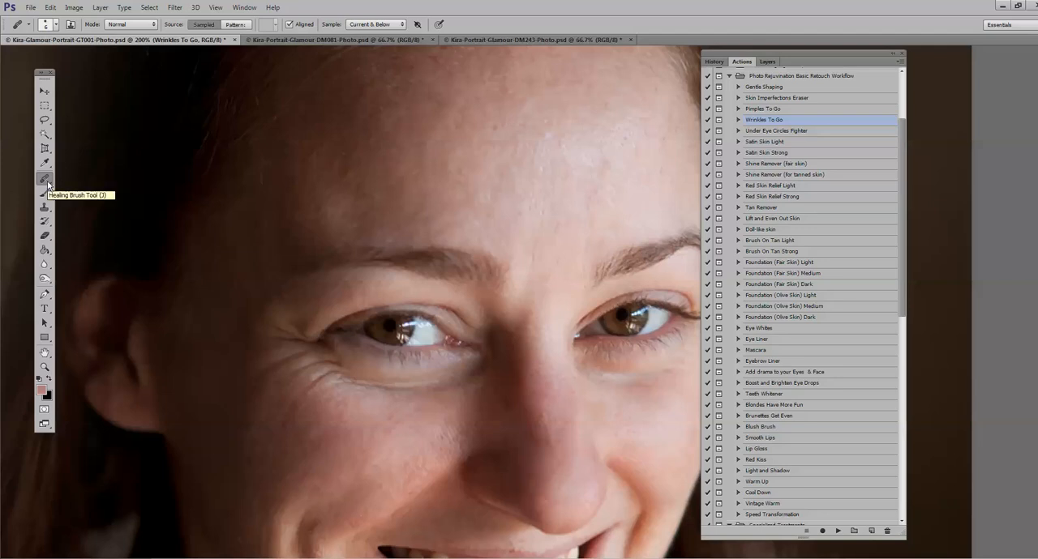
# Step: Sample clean cheek skin and heal the fine wrinkles below the outer corner of the subject's right eye with a 6 px Healing Brush
pyautogui.keyDown('alt'); pyautogui.click(322, 390); pyautogui.keyUp('alt')
pyautogui.moveTo(332, 374); pyautogui.dragTo(281, 417)
pyautogui.moveTo(320, 377); pyautogui.dragTo(294, 402)
pyautogui.keyDown('alt'); pyautogui.click(289, 394); pyautogui.keyUp('alt')
pyautogui.moveTo(307, 367); pyautogui.dragTo(275, 384)
pyautogui.click(331, 374)
pyautogui.moveTo(325, 364); pyautogui.dragTo(302, 374)
# Step: Enlarge the Healing Brush to 10 px and smooth the remaining crow's feet beside the subject's right eye
pyautogui.press(']')
pyautogui.press(']')
pyautogui.press(']')
pyautogui.press(']')
pyautogui.moveTo(300, 357); pyautogui.dragTo(273, 378)
pyautogui.moveTo(286, 333); pyautogui.dragTo(269, 321)
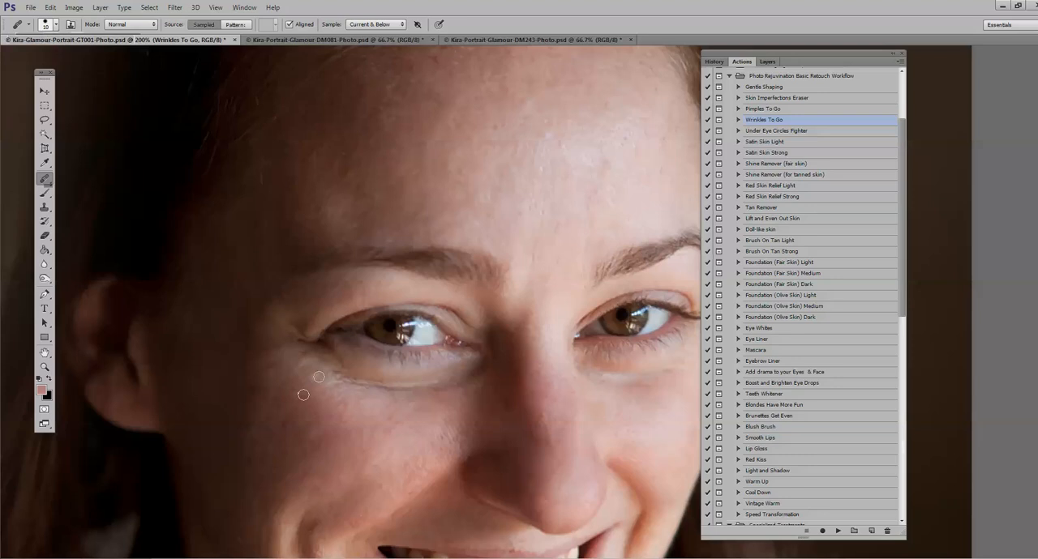
pyautogui.moveTo(324, 375); pyautogui.dragTo(306, 360)
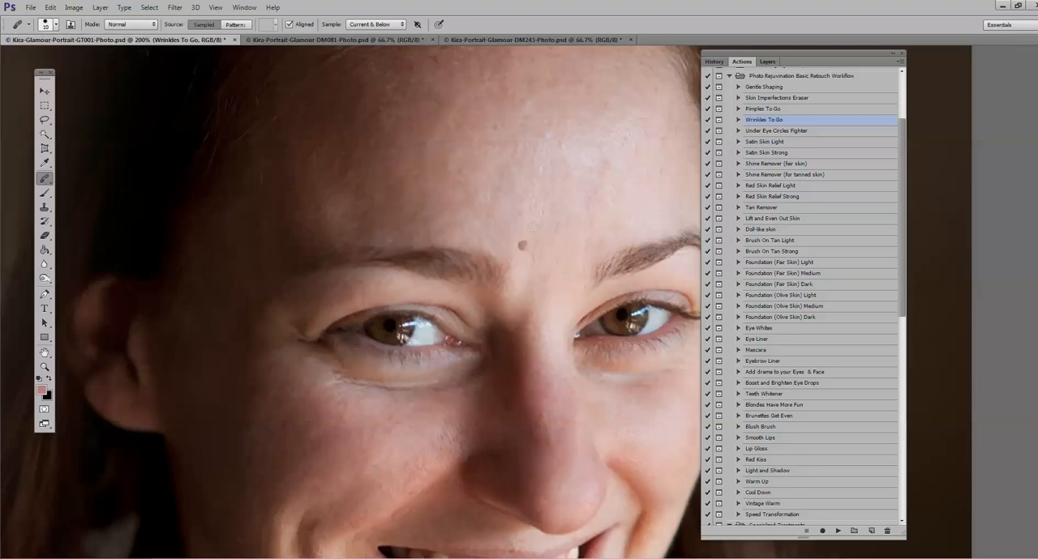
# Step: Heal the fine lines between the eyebrows and on the lower forehead with the 10 px Healing Brush
pyautogui.moveTo(534, 248); pyautogui.dragTo(552, 187)
pyautogui.keyDown('alt'); pyautogui.click(628, 173); pyautogui.keyUp('alt')
pyautogui.click(584, 228)
pyautogui.moveTo(584, 228); pyautogui.dragTo(586, 206)
# Step: Set the Healing Brush to 22 px, sample the upper cheek and heal the inner crease under the subject's right eye
pyautogui.scroll(-5, 534, 410)
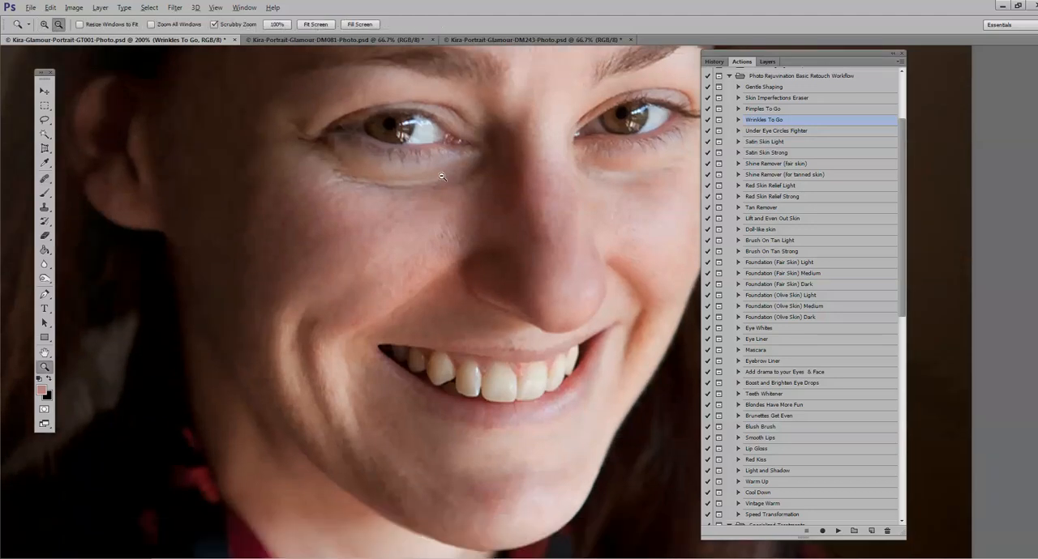
pyautogui.keyDown('alt'); pyautogui.click(442, 178); pyautogui.keyUp('alt')
pyautogui.click(437, 167)
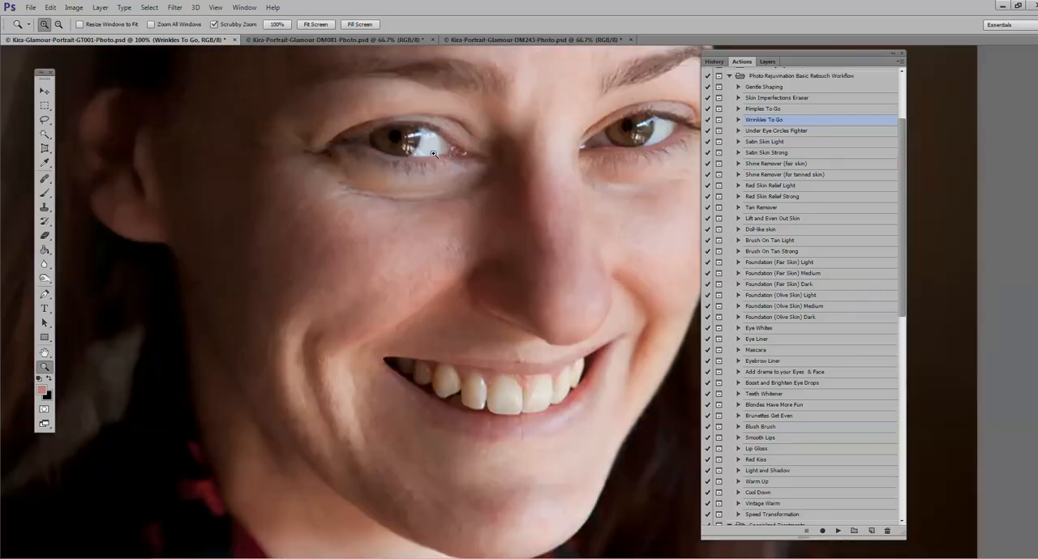
pyautogui.click(45, 178)
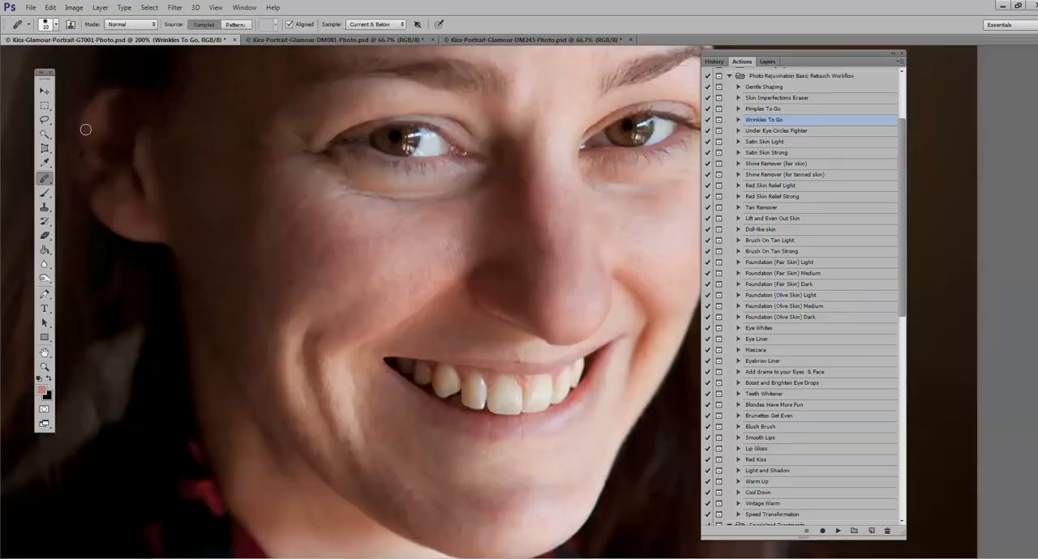
pyautogui.click(52, 25)
pyautogui.moveTo(23, 57); pyautogui.dragTo(29, 58)
pyautogui.moveTo(413, 201); pyautogui.dragTo(442, 204)
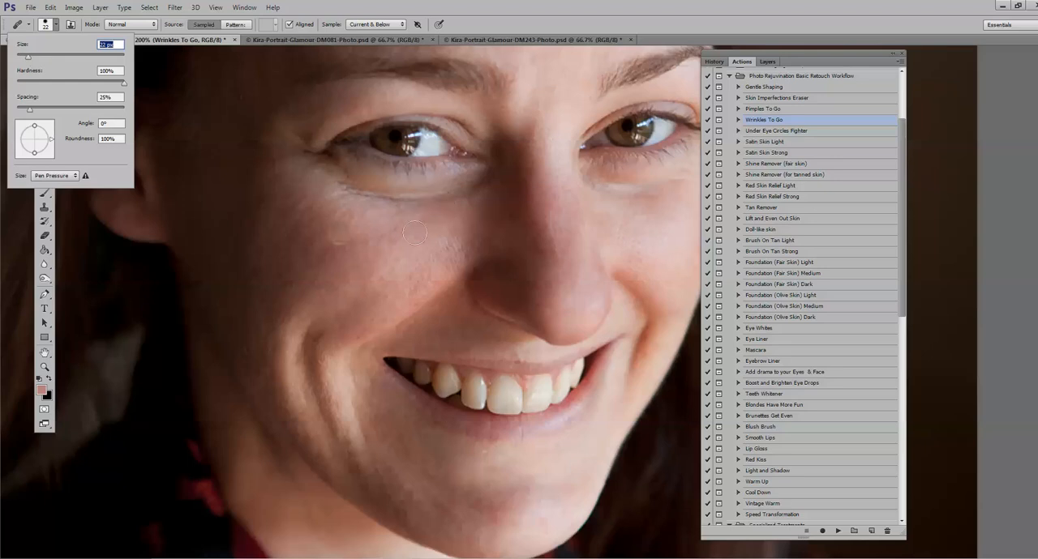
pyautogui.keyDown('alt'); pyautogui.click(453, 218); pyautogui.keyUp('alt')
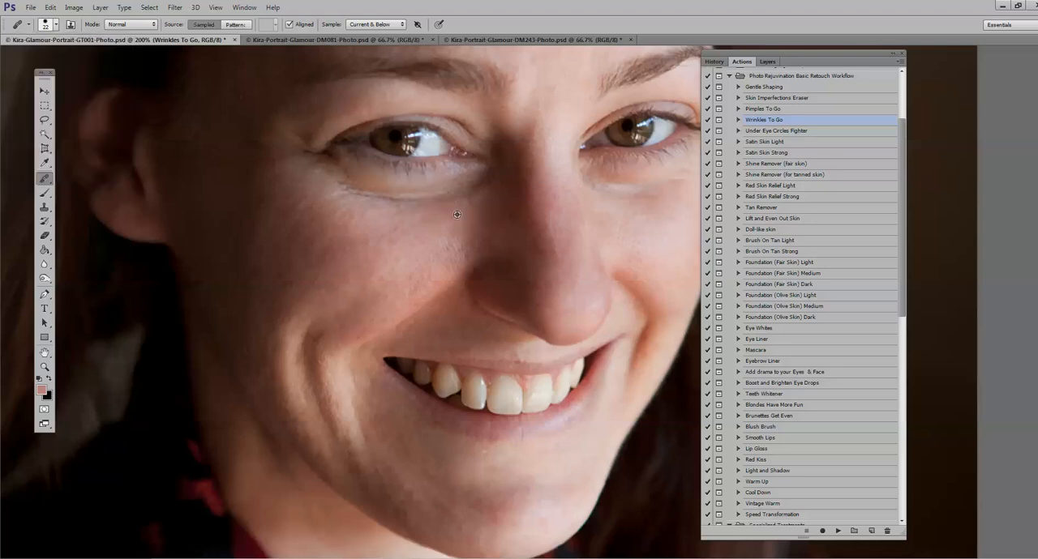
pyautogui.moveTo(488, 176); pyautogui.dragTo(453, 189)
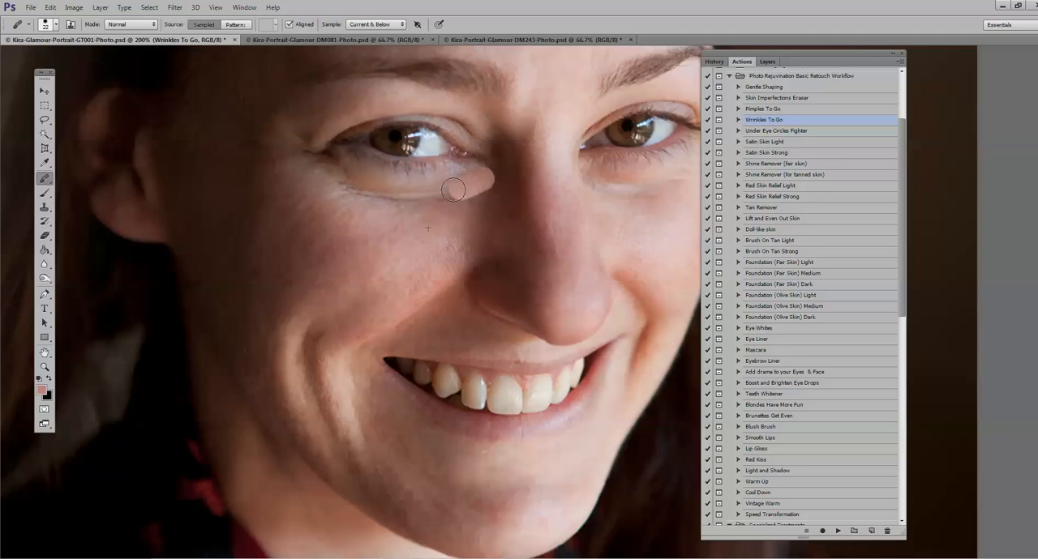
pyautogui.moveTo(453, 189); pyautogui.dragTo(453, 190)
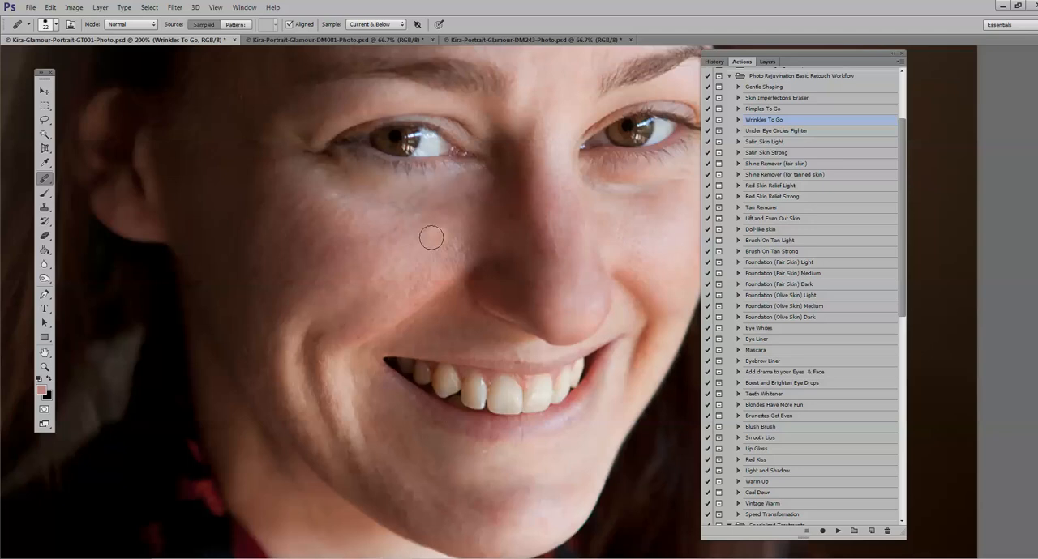
# Step: Resample cheek skin and blend the rest of the under-eye crease out to the outer corner of the subject's right eye
pyautogui.keyDown('alt'); pyautogui.click(408, 227); pyautogui.keyUp('alt')
pyautogui.moveTo(408, 210); pyautogui.dragTo(480, 187)
pyautogui.keyDown('alt'); pyautogui.click(368, 222); pyautogui.keyUp('alt')
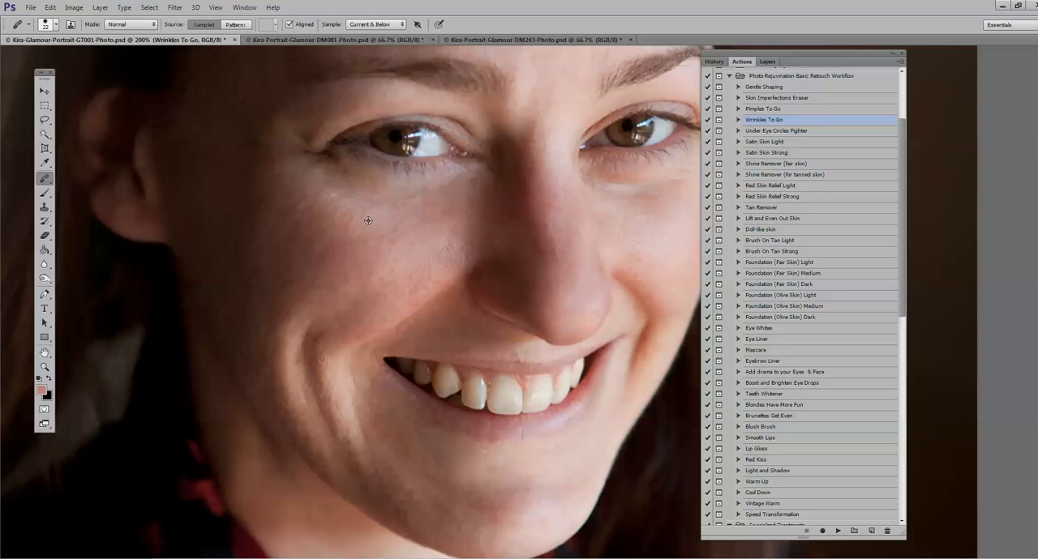
pyautogui.moveTo(392, 208); pyautogui.dragTo(318, 180)
pyautogui.moveTo(366, 212); pyautogui.dragTo(326, 189)
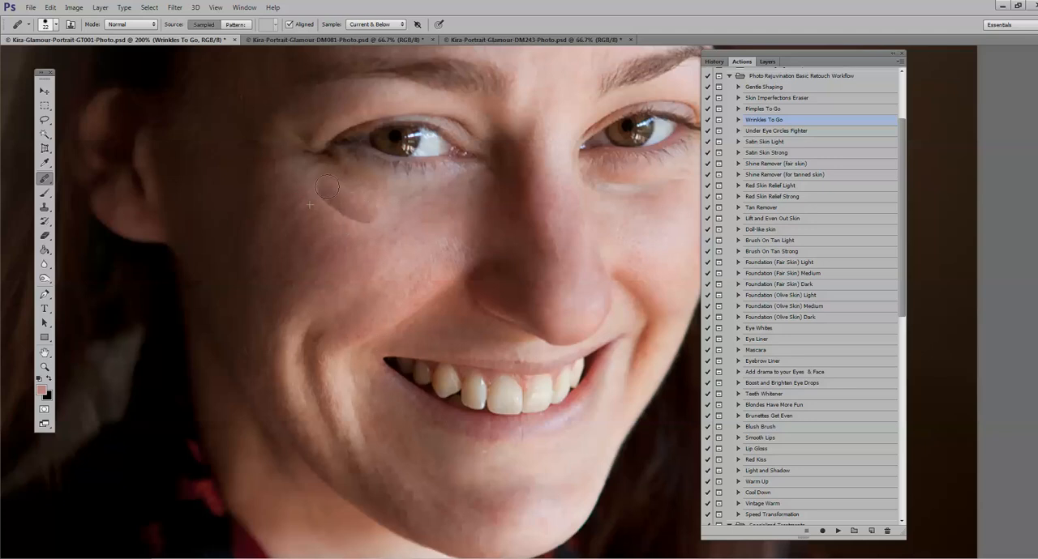
pyautogui.click(364, 217)
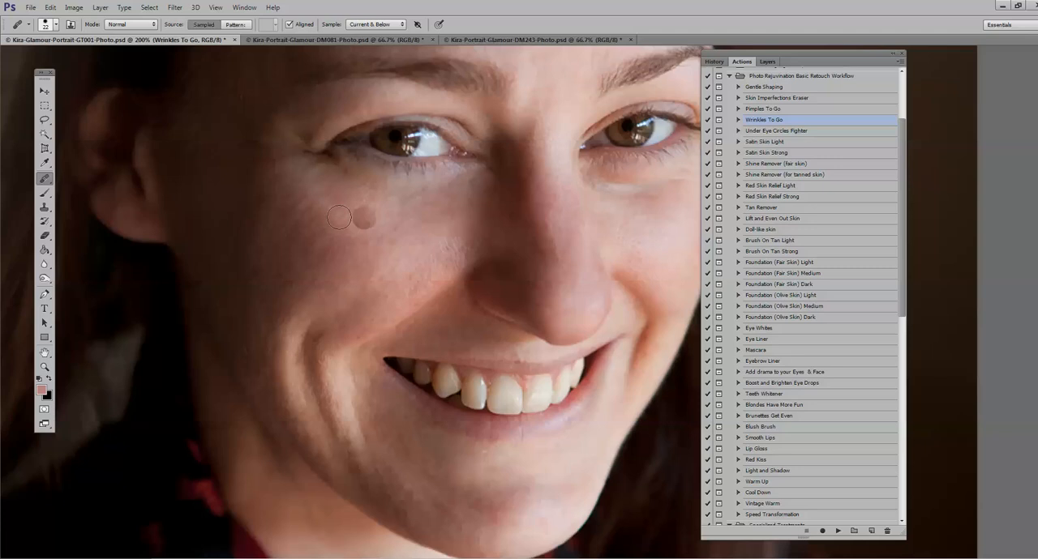
pyautogui.click(367, 231)
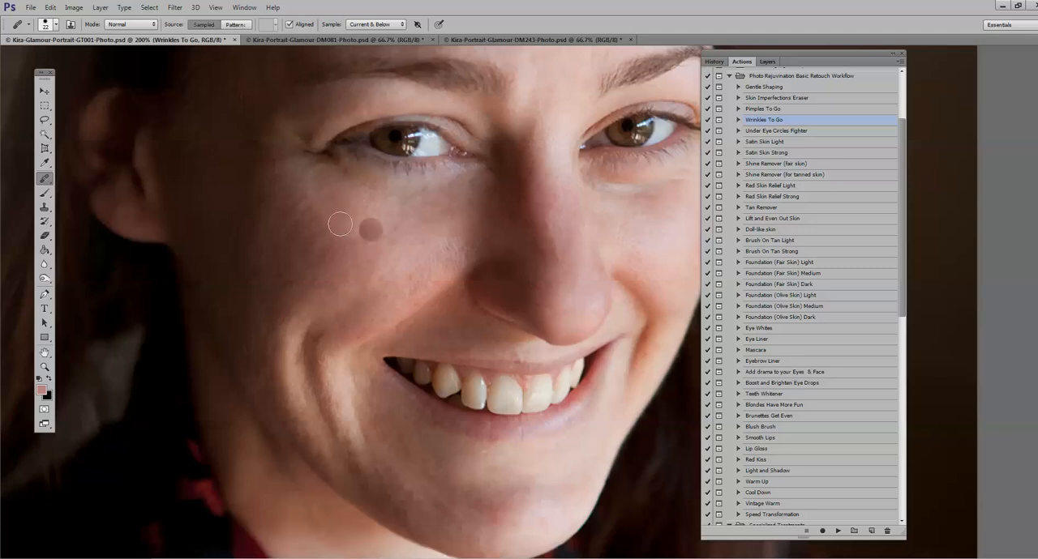
pyautogui.moveTo(328, 213); pyautogui.dragTo(323, 195)
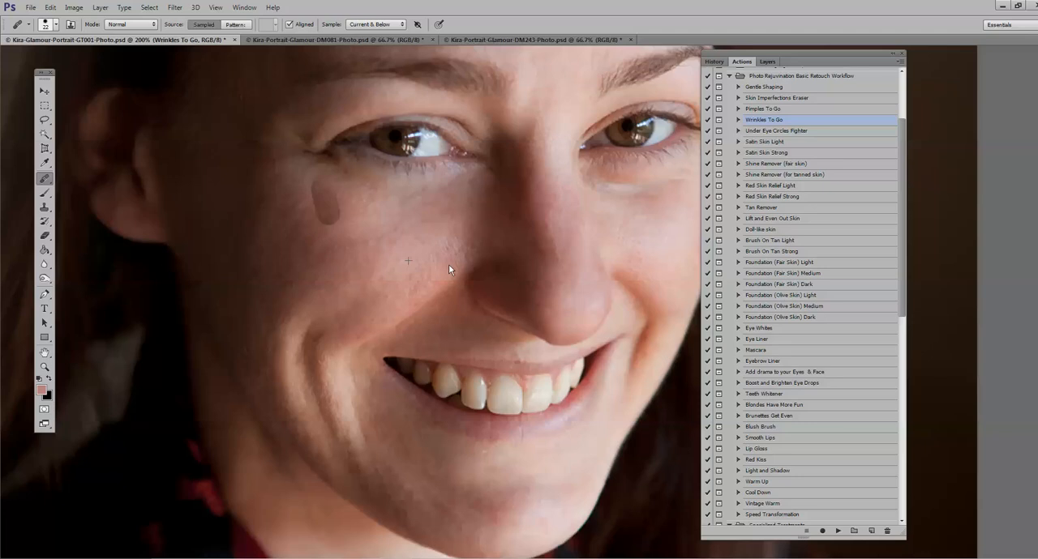
pyautogui.keyDown('alt'); pyautogui.click(450, 270); pyautogui.keyUp('alt')
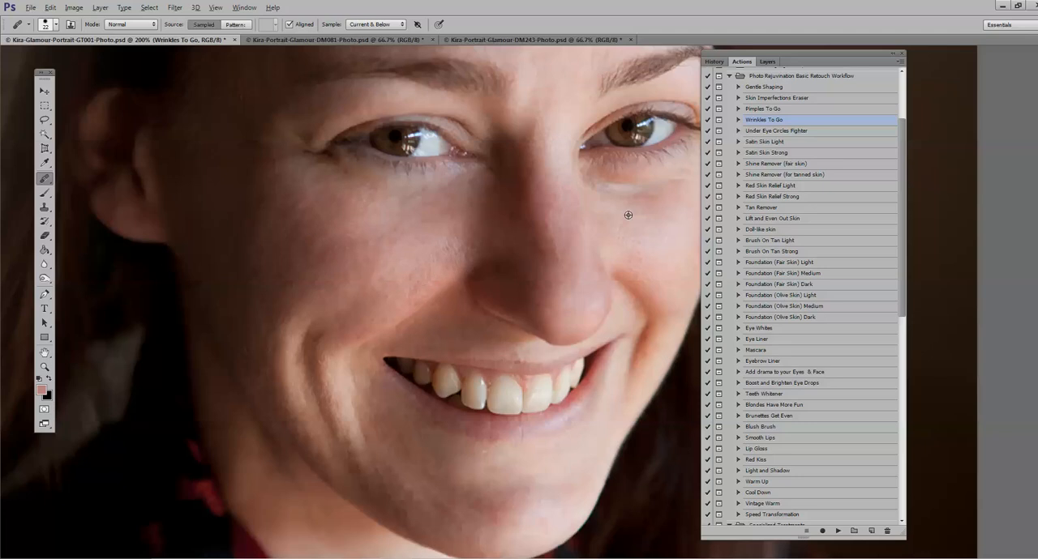
# Step: Sample the cheek below the subject's left eye and heal the inner part of its under-eye crease
pyautogui.moveTo(532, 233); pyautogui.dragTo(385, 331)
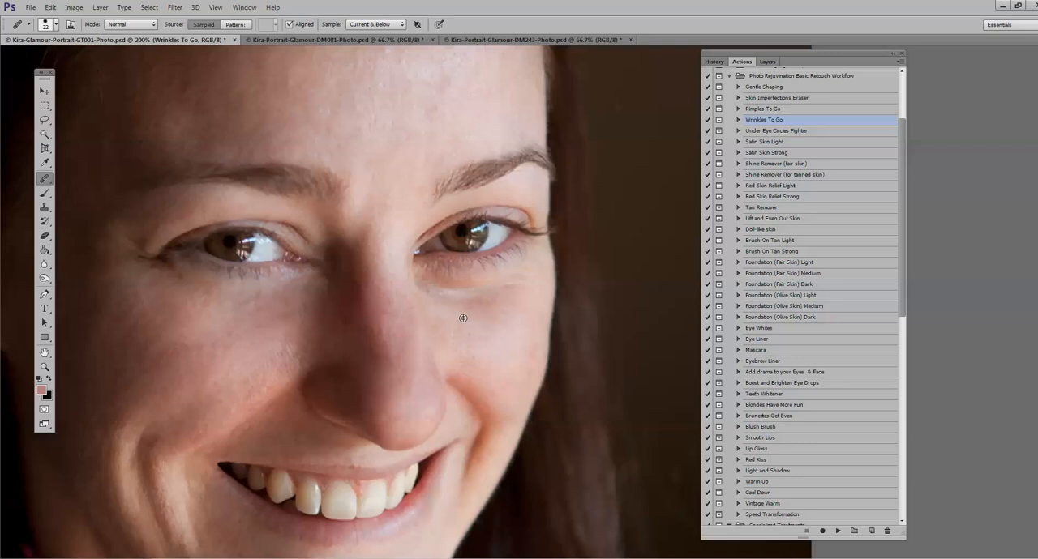
pyautogui.keyDown('alt'); pyautogui.click(463, 318); pyautogui.keyUp('alt')
pyautogui.moveTo(431, 289); pyautogui.dragTo(480, 294)
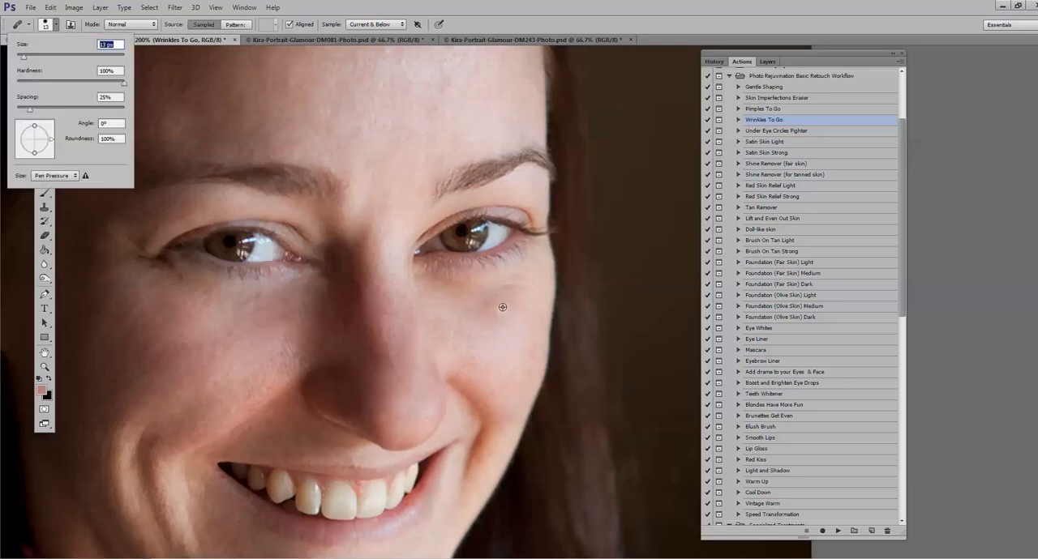
# Step: Try healing the outer area under the subject's left eye with a 13 px brush, and revert the strokes through the history
pyautogui.keyDown('alt'); pyautogui.click(502, 307); pyautogui.keyUp('alt')
pyautogui.moveTo(525, 287); pyautogui.dragTo(488, 287)
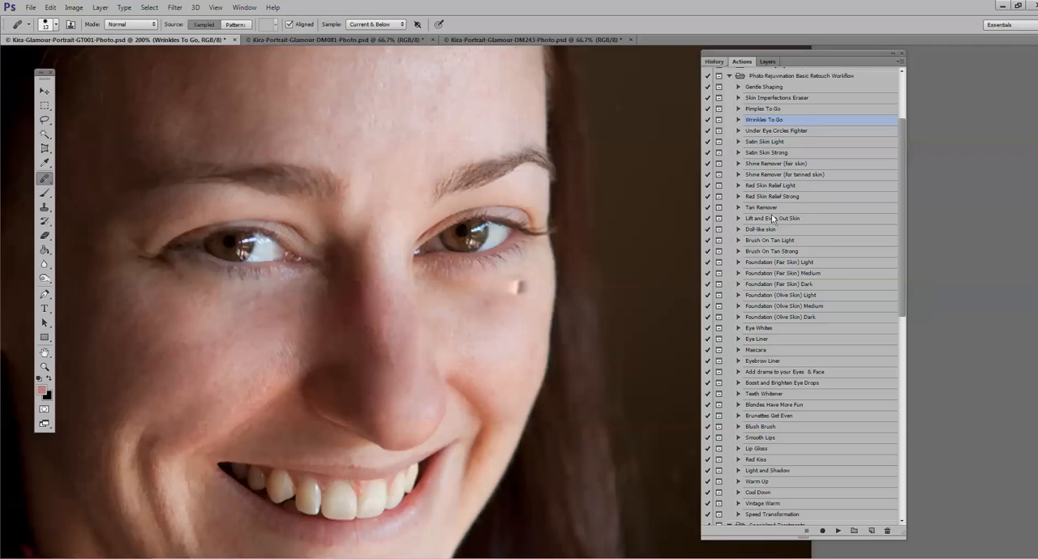
pyautogui.click(715, 63)
pyautogui.hotkey('ctrl', 'z')
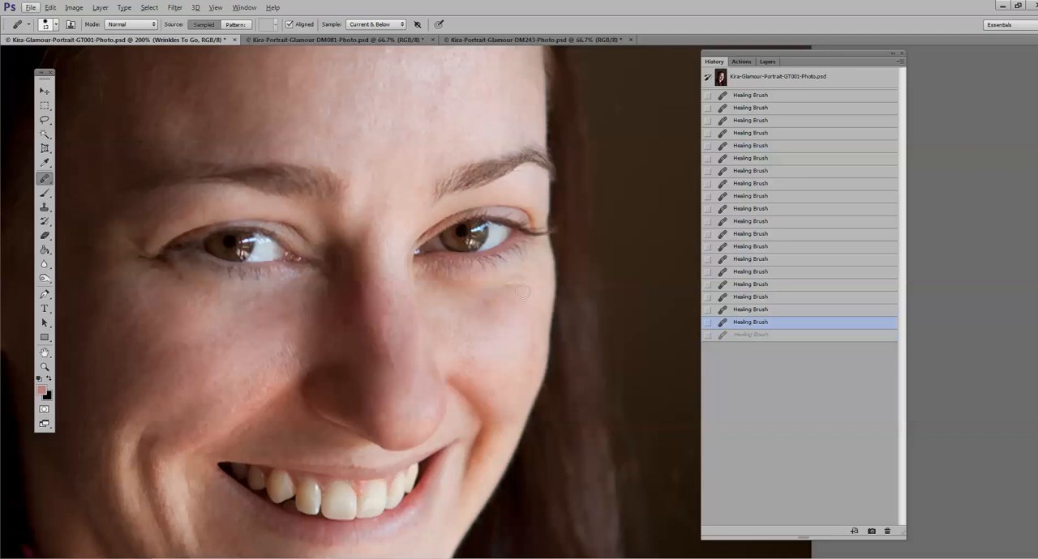
pyautogui.click(523, 297)
pyautogui.click(528, 283)
pyautogui.click(751, 325)
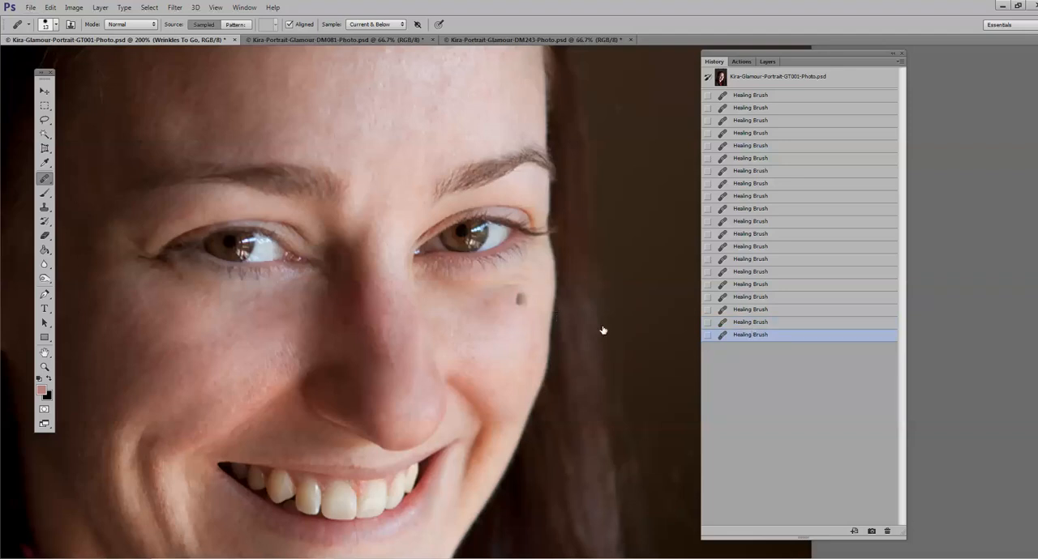
pyautogui.click(761, 311)
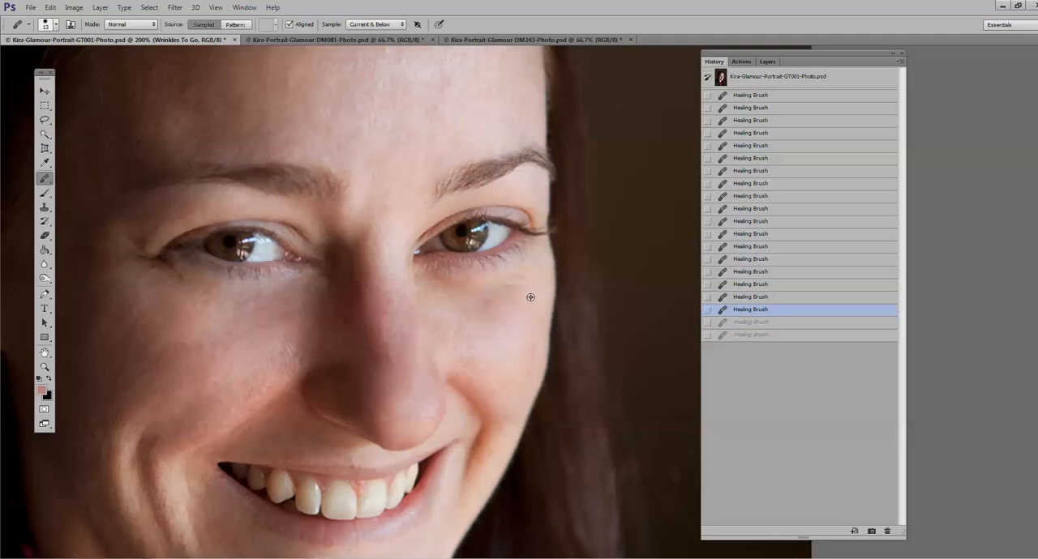
# Step: Resample cheek skin and heal the remaining area under the subject's left eye with the 13 px Healing Brush
pyautogui.click(500, 278)
pyautogui.click(502, 321)
pyautogui.keyDown('alt'); pyautogui.click(511, 321); pyautogui.keyUp('alt')
pyautogui.moveTo(497, 280); pyautogui.dragTo(488, 303)
pyautogui.click(44, 367)
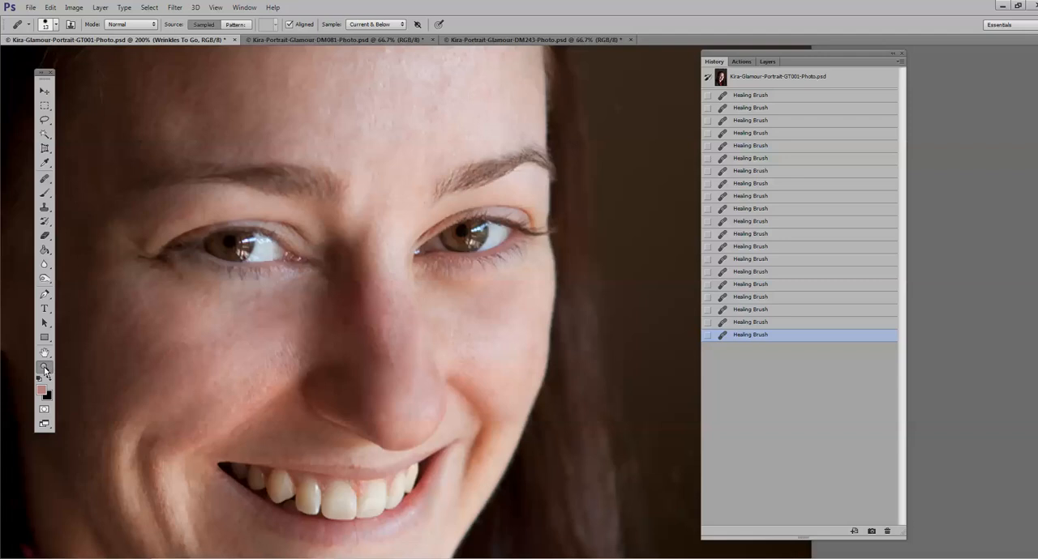
# Step: Try the Wrinkles To Go layer at 45% opacity and toggle its visibility to compare the retouch with the unretouched face
pyautogui.keyDown('alt'); pyautogui.click(399, 331); pyautogui.keyUp('alt')
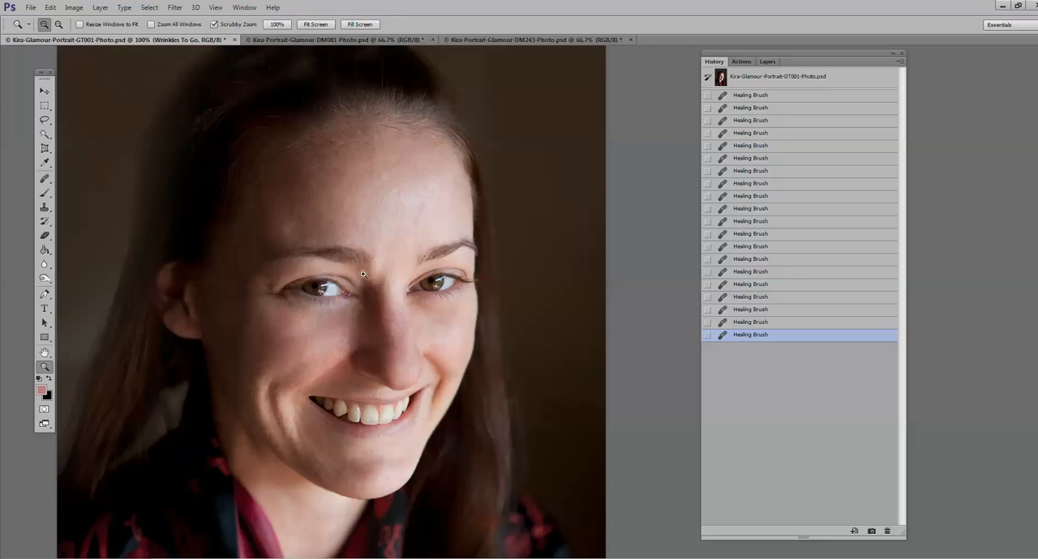
pyautogui.click(768, 63)
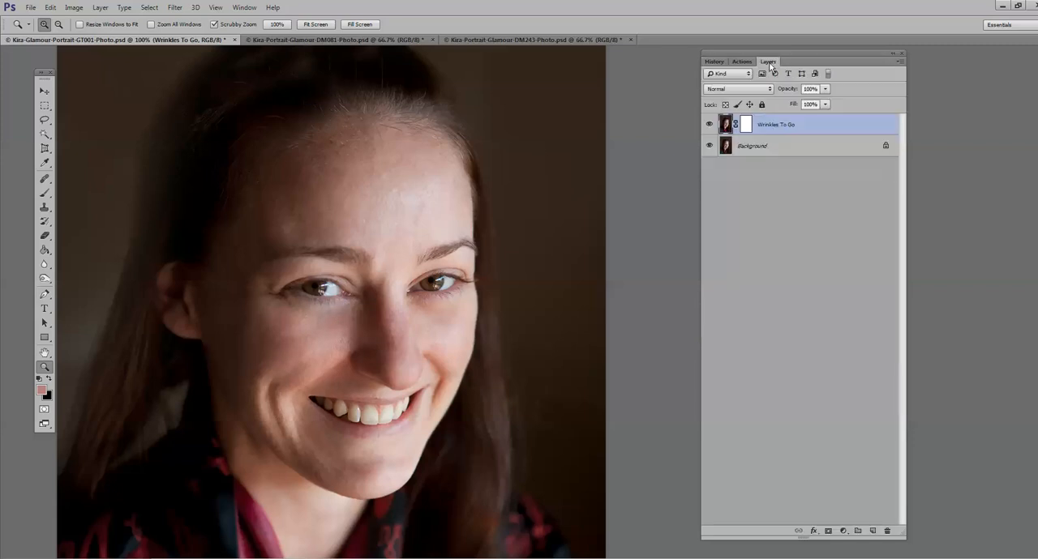
pyautogui.click(825, 89)
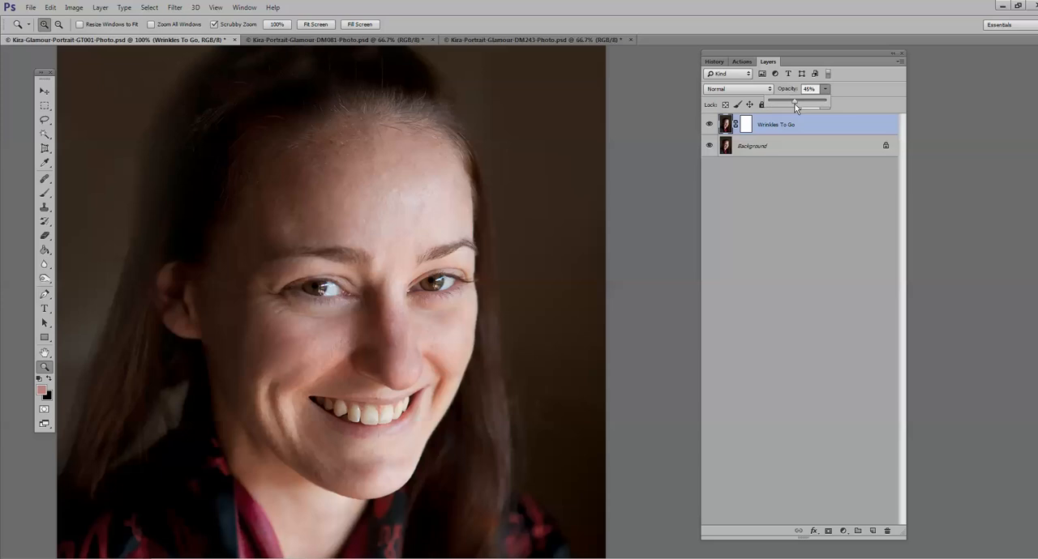
pyautogui.click(710, 124)
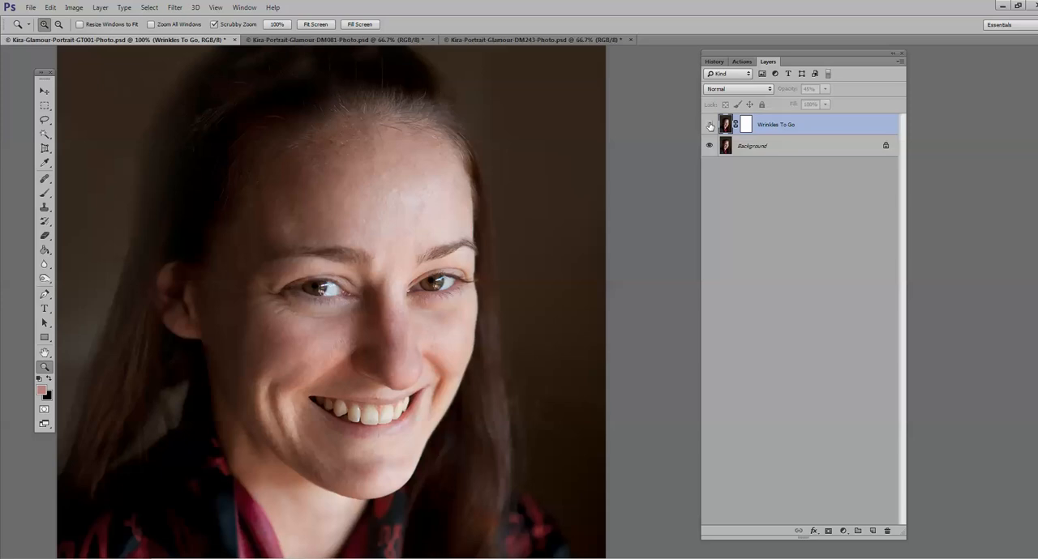
pyautogui.click(709, 124)
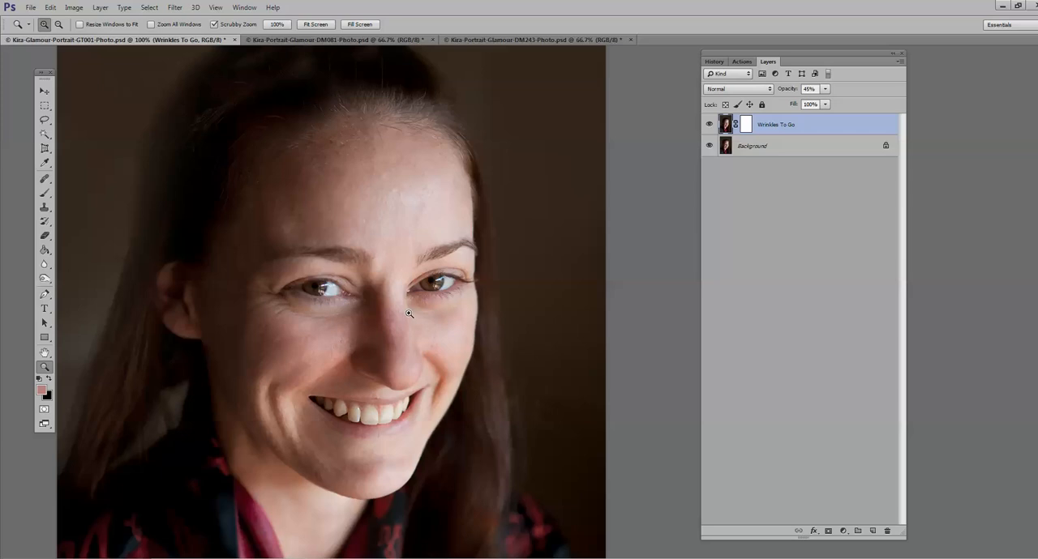
# Step: Restore the Wrinkles To Go layer's opacity to 100% and flatten the image
pyautogui.moveTo(823, 99); pyautogui.dragTo(903, 100)
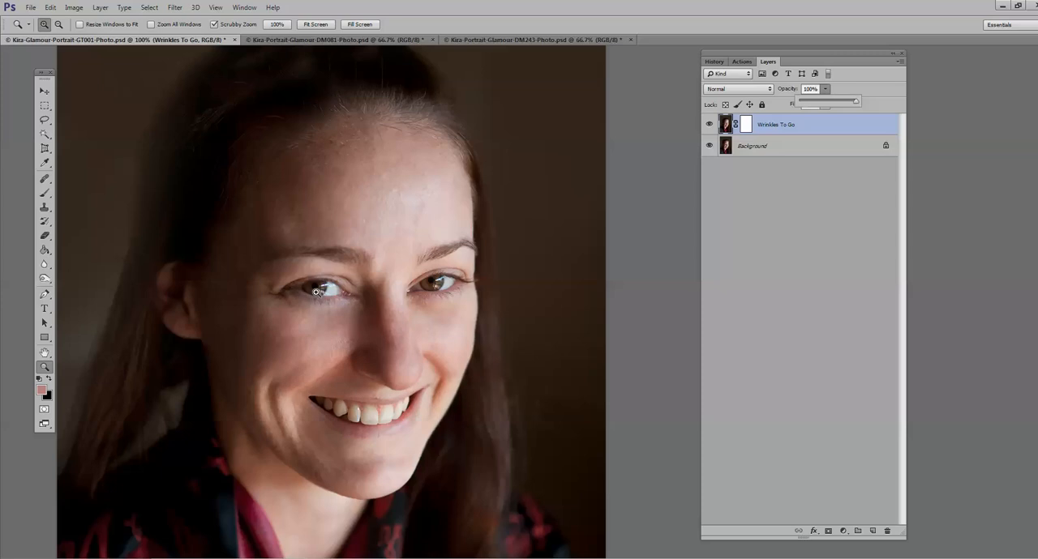
pyautogui.click(100, 8)
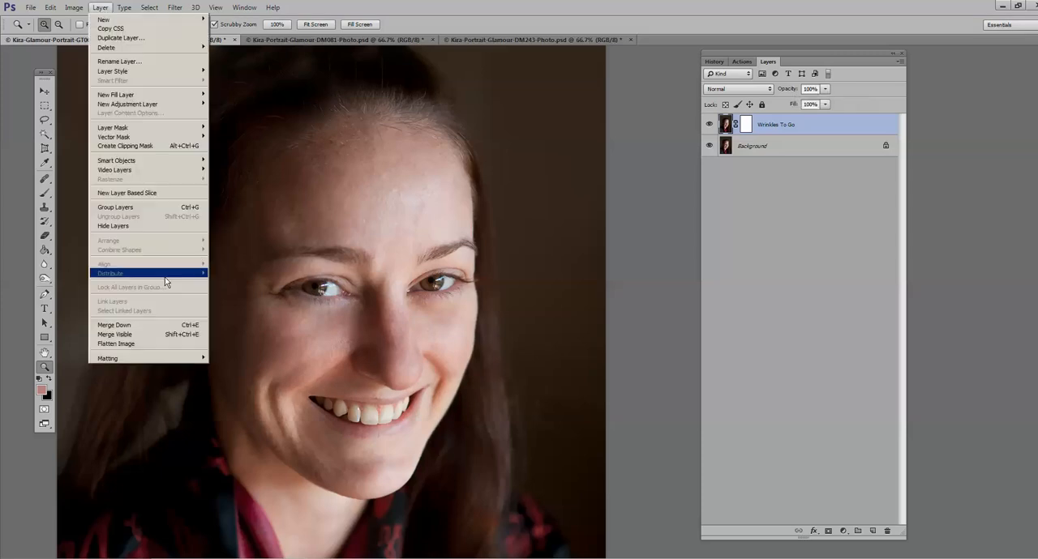
pyautogui.click(178, 345)
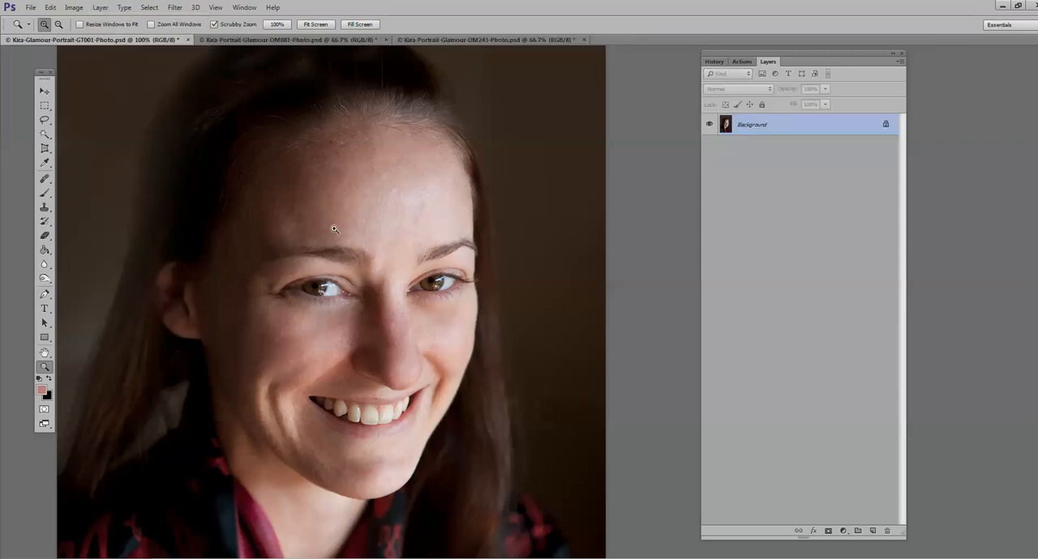
# Step: Paint lightly over the under-eye areas with the History Brush at 54 px and 10% opacity to bring back some original skin detail
pyautogui.click(46, 223)
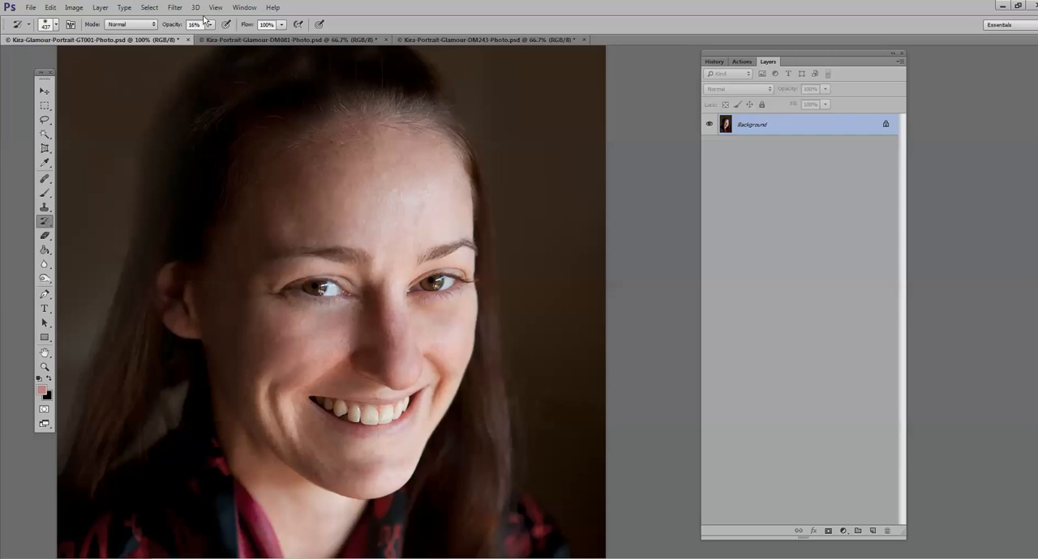
pyautogui.click(56, 24)
pyautogui.moveTo(109, 62); pyautogui.dragTo(90, 62)
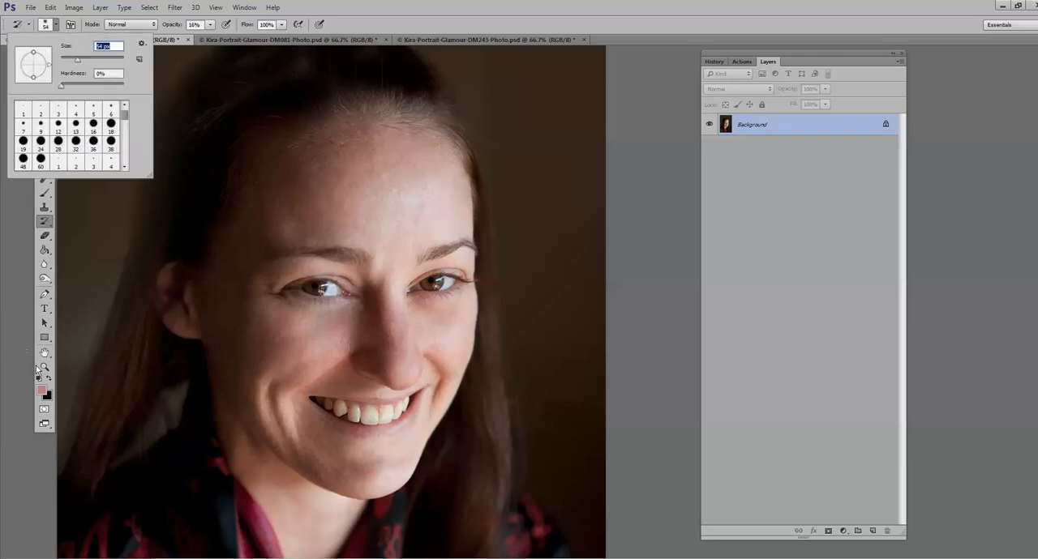
pyautogui.click(44, 367)
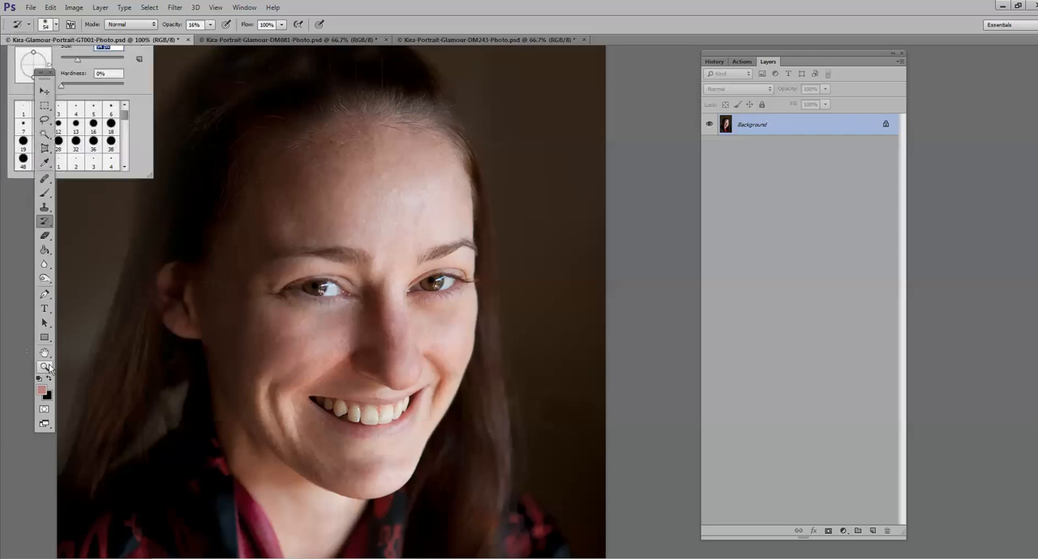
pyautogui.moveTo(234, 316); pyautogui.dragTo(246, 317)
pyautogui.click(246, 316)
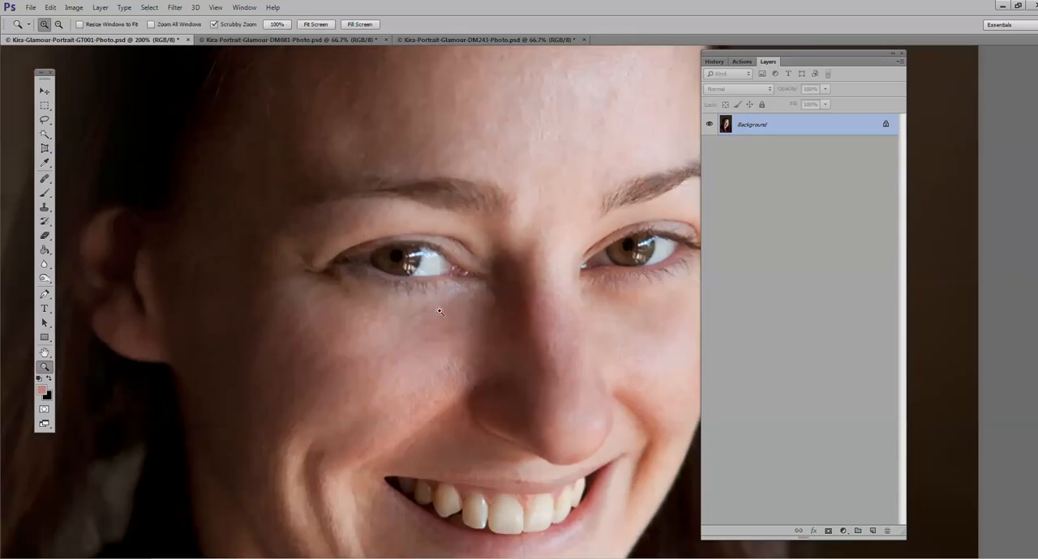
pyautogui.click(44, 220)
pyautogui.click(209, 25)
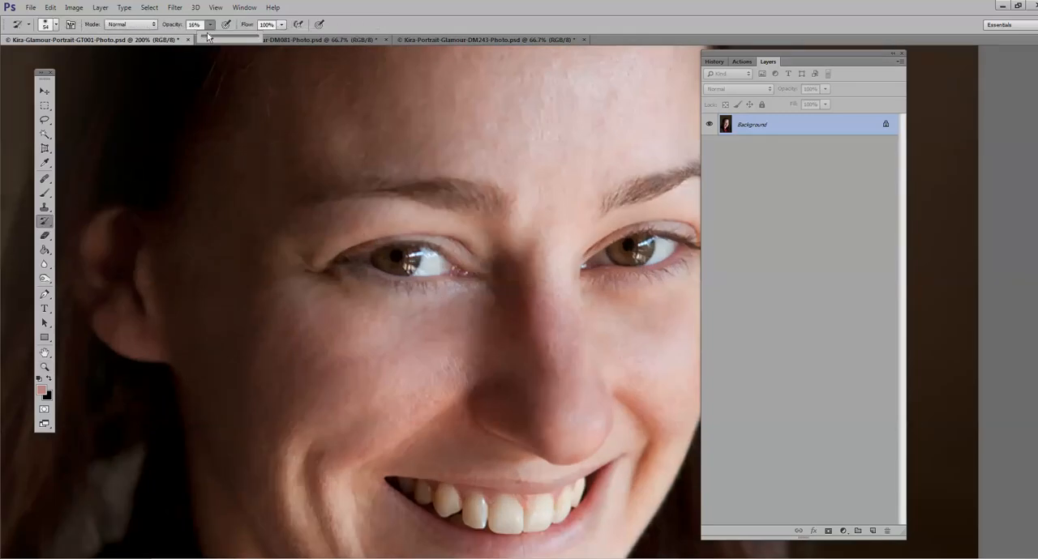
pyautogui.click(432, 328)
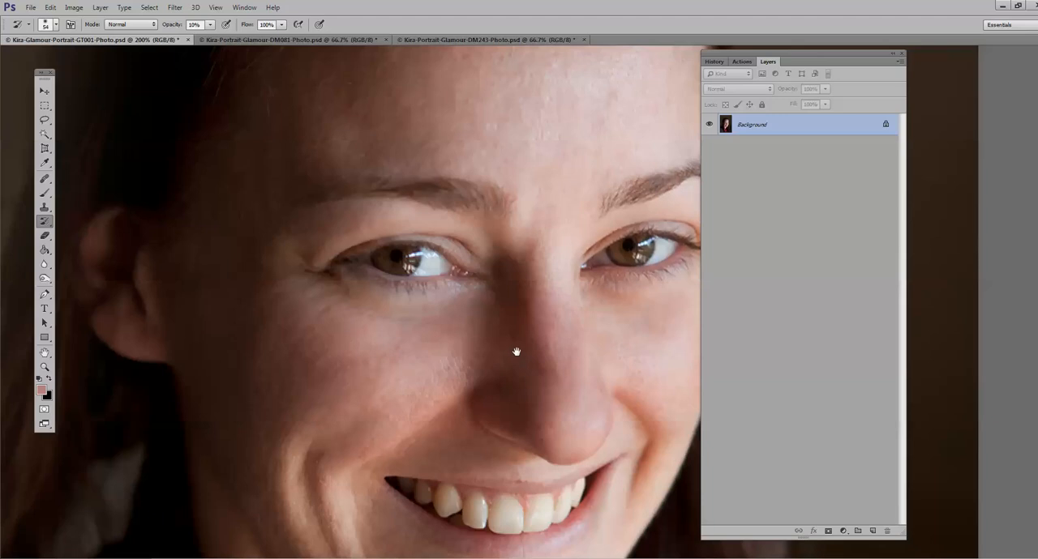
pyautogui.moveTo(508, 283); pyautogui.dragTo(368, 368)
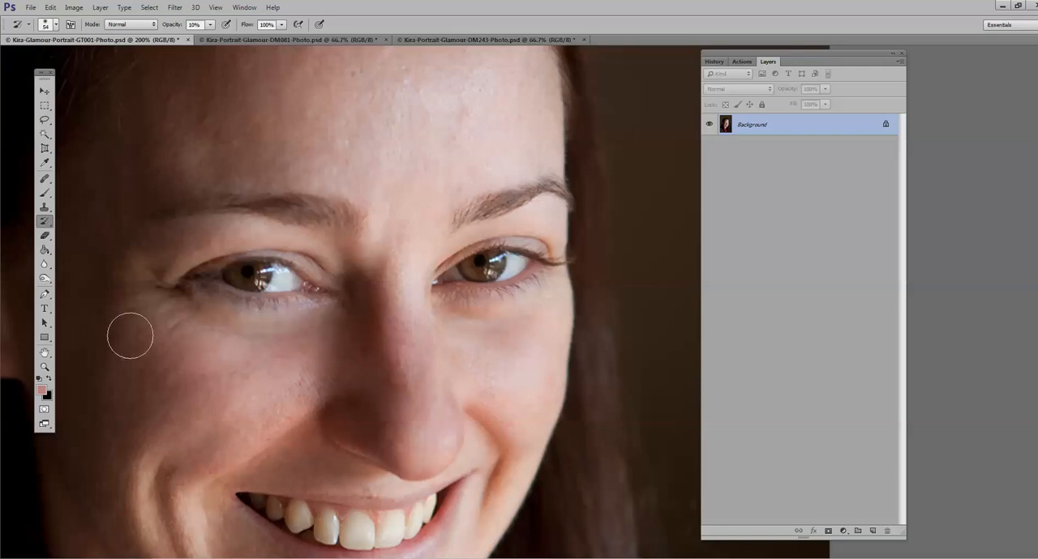
# Step: Compare the whole retouched face with the original snapshot in the history, and return to the latest History Brush state
pyautogui.click(44, 367)
pyautogui.keyDown('alt'); pyautogui.click(282, 356); pyautogui.keyUp('alt')
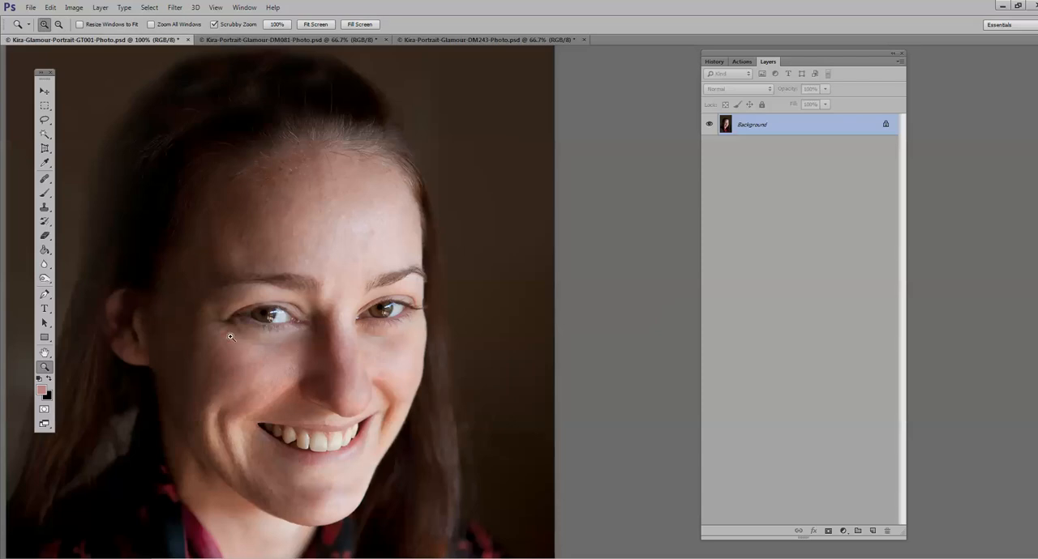
pyautogui.click(712, 62)
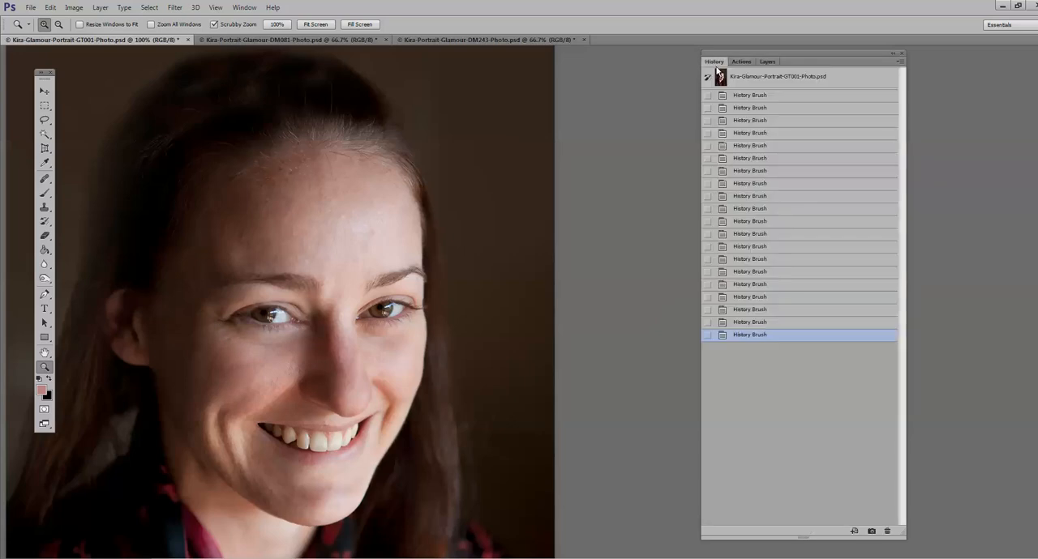
pyautogui.click(768, 82)
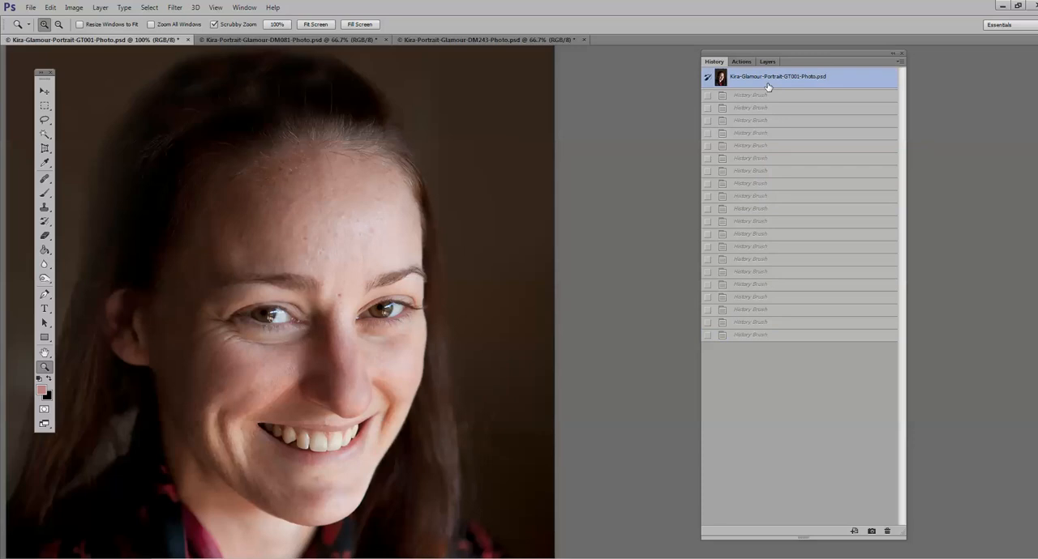
pyautogui.click(750, 334)
# Step: Revert to the third listed History Brush state and repaint under the subject's left eye with the 54 px brush at 10% opacity
pyautogui.click(253, 283)
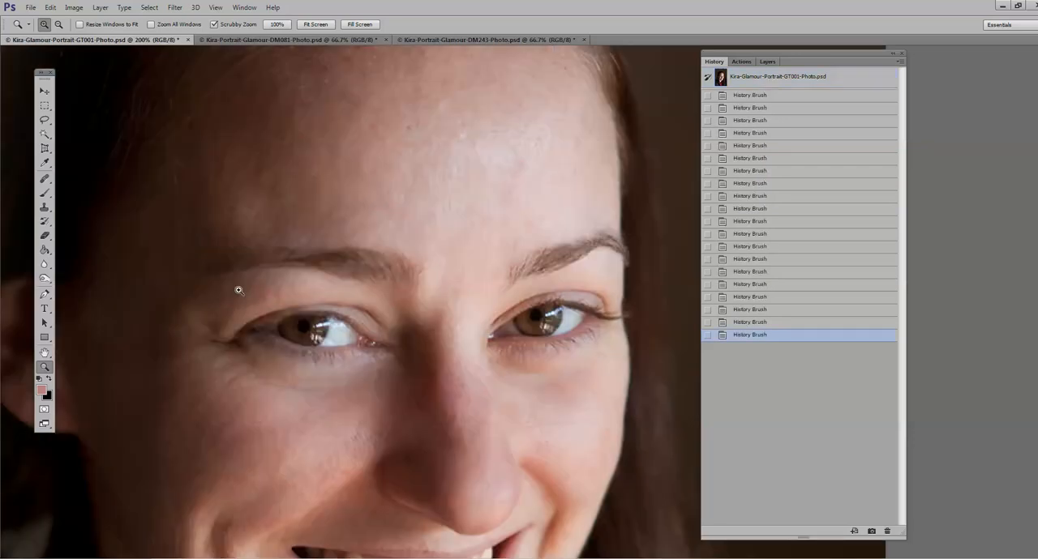
pyautogui.click(796, 127)
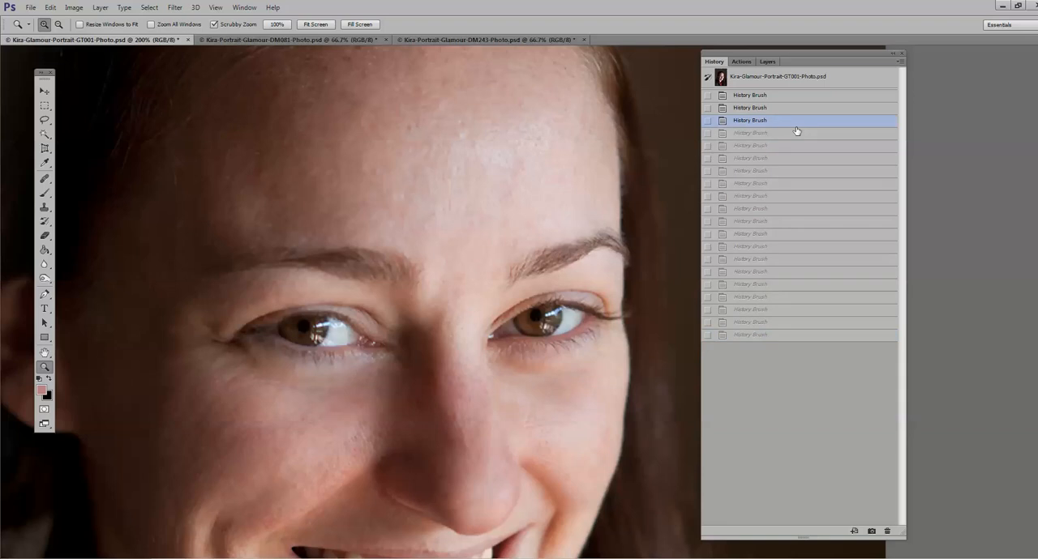
pyautogui.click(44, 220)
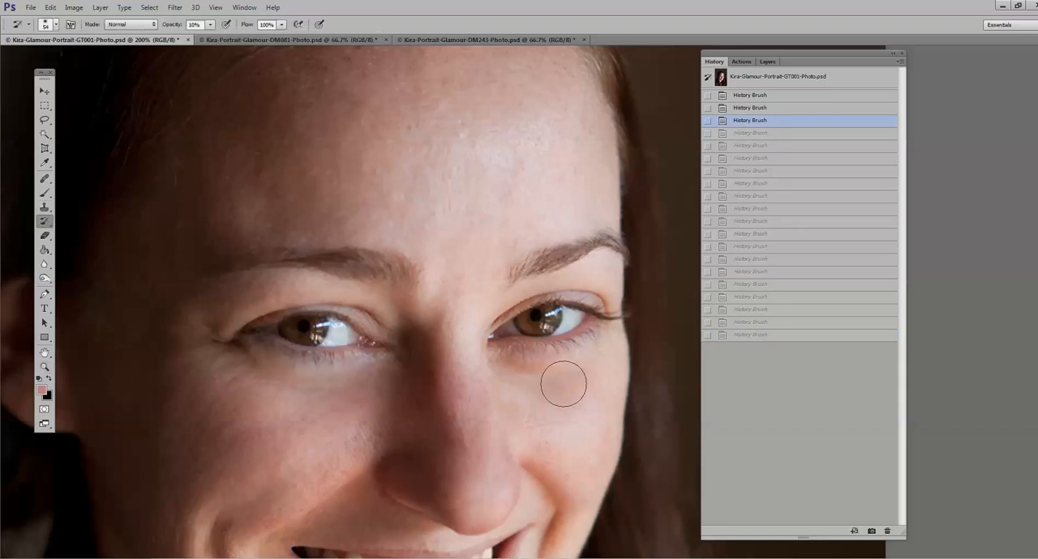
pyautogui.moveTo(563, 383)
pyautogui.mouseDown()
pyautogui.moveTo(510, 379)
pyautogui.moveTo(609, 364)
pyautogui.moveTo(499, 378)
pyautogui.moveTo(589, 374)
pyautogui.moveTo(515, 383)
pyautogui.mouseUp()
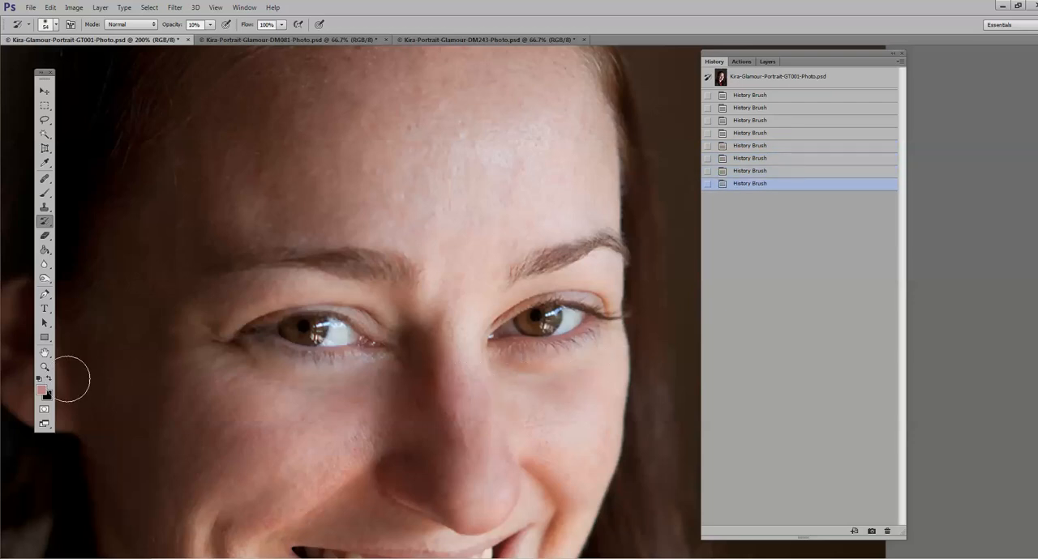
pyautogui.click(45, 366)
pyautogui.keyDown('alt'); pyautogui.click(255, 369); pyautogui.keyUp('alt')
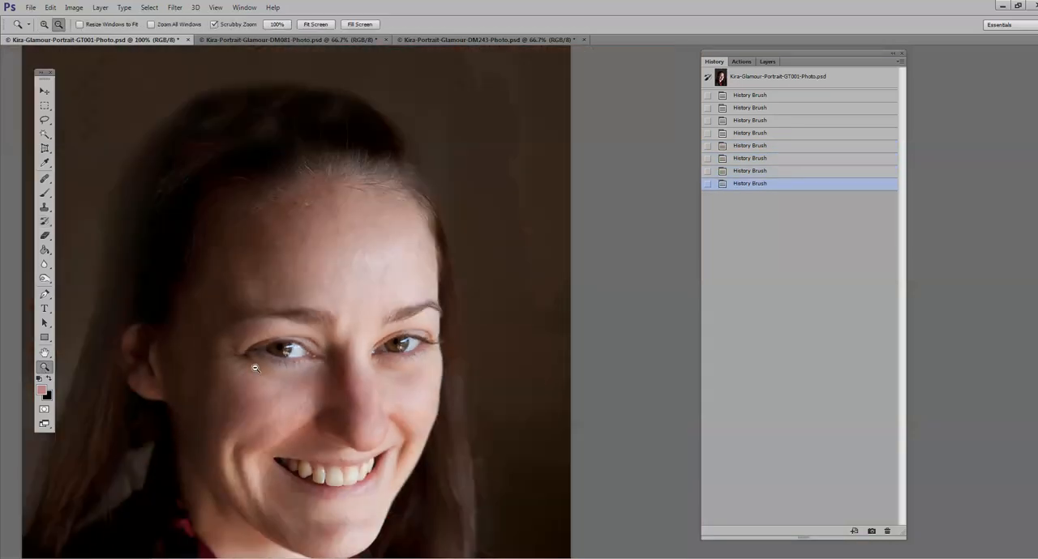
pyautogui.keyDown('alt'); pyautogui.click(255, 368); pyautogui.keyUp('alt')
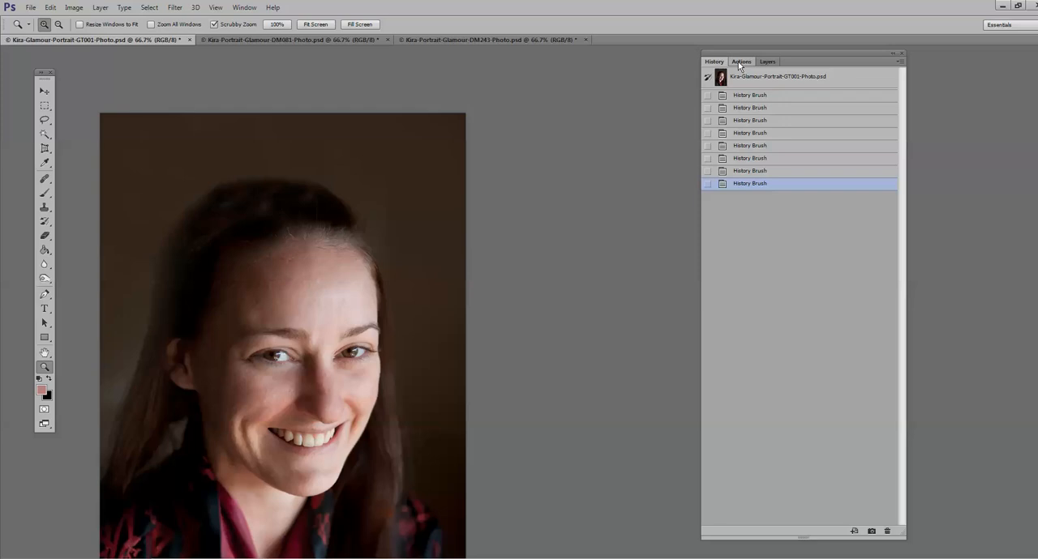
# Step: Play the Satin Skin Light action from the Photo Rejuvination Basic Retouch Workflow set and continue past its message
pyautogui.click(739, 61)
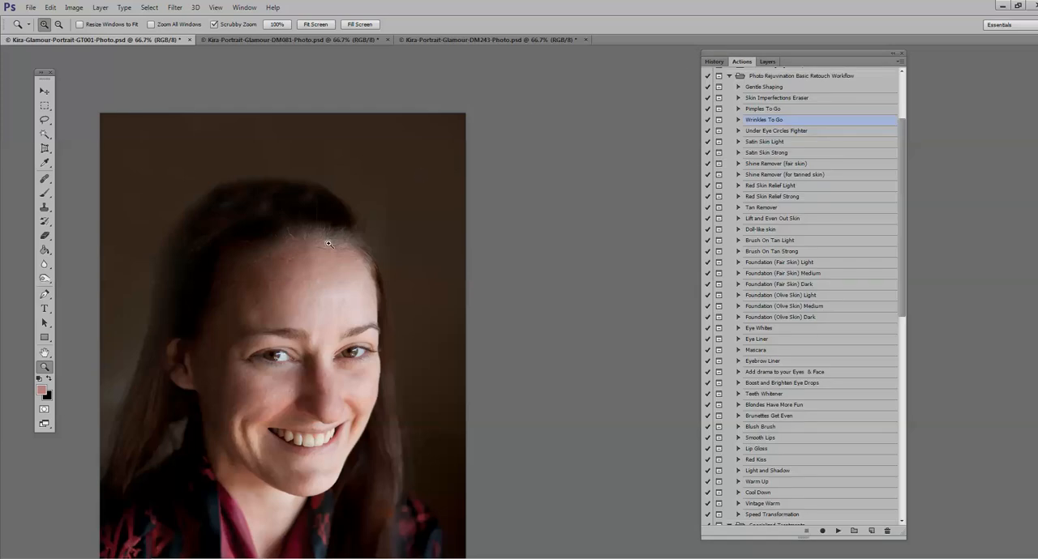
pyautogui.click(212, 371)
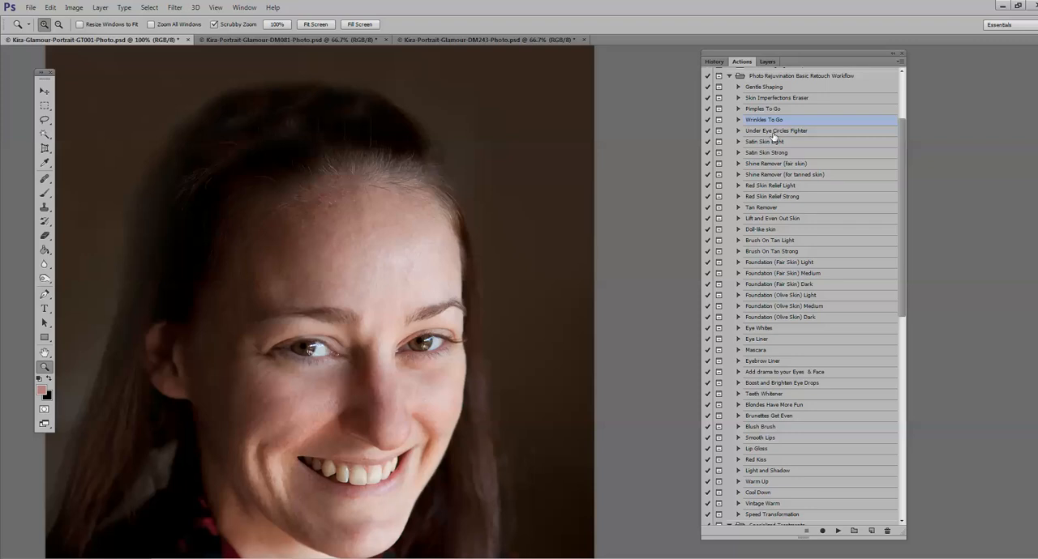
pyautogui.click(318, 406)
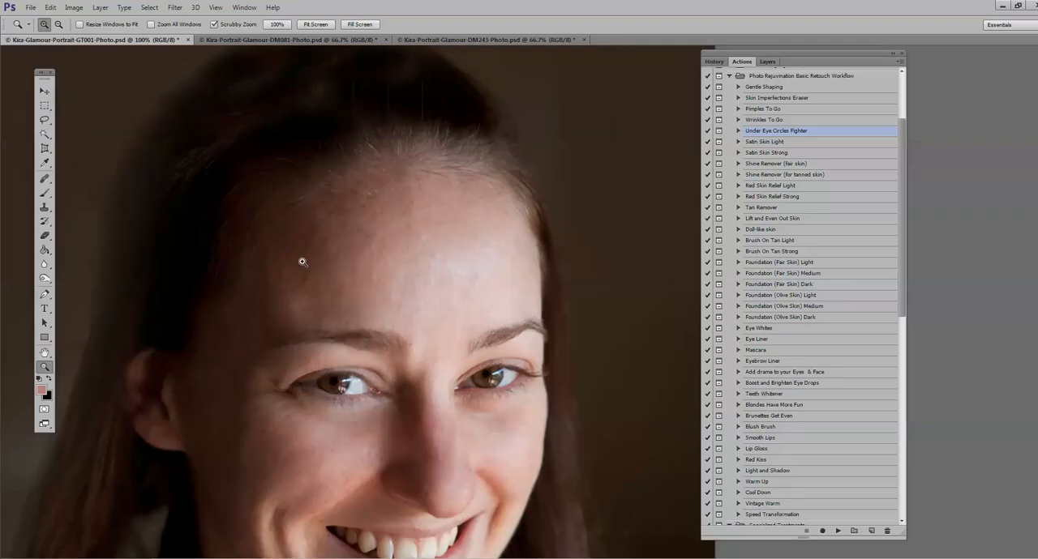
pyautogui.click(301, 261)
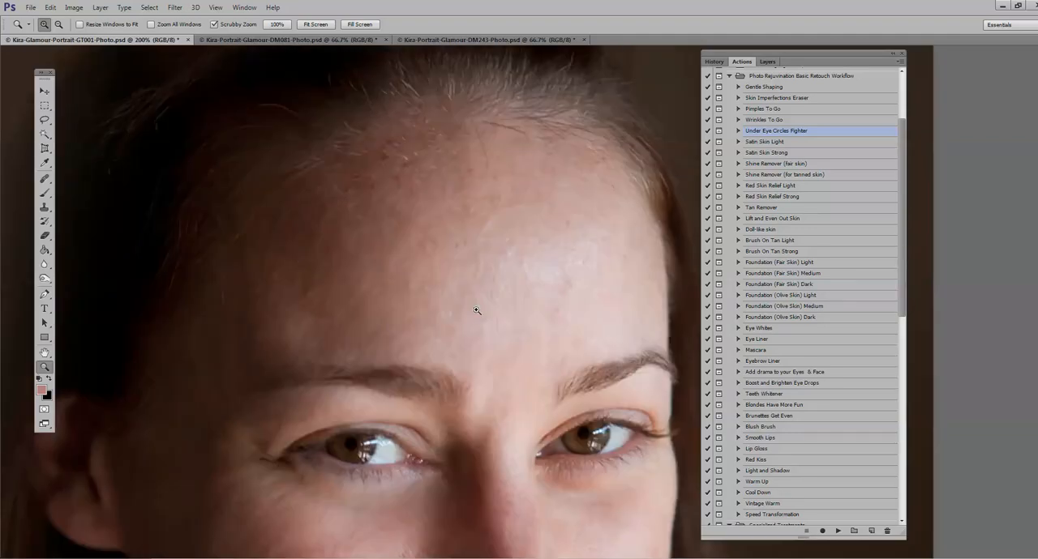
pyautogui.scroll(-1, 477, 311)
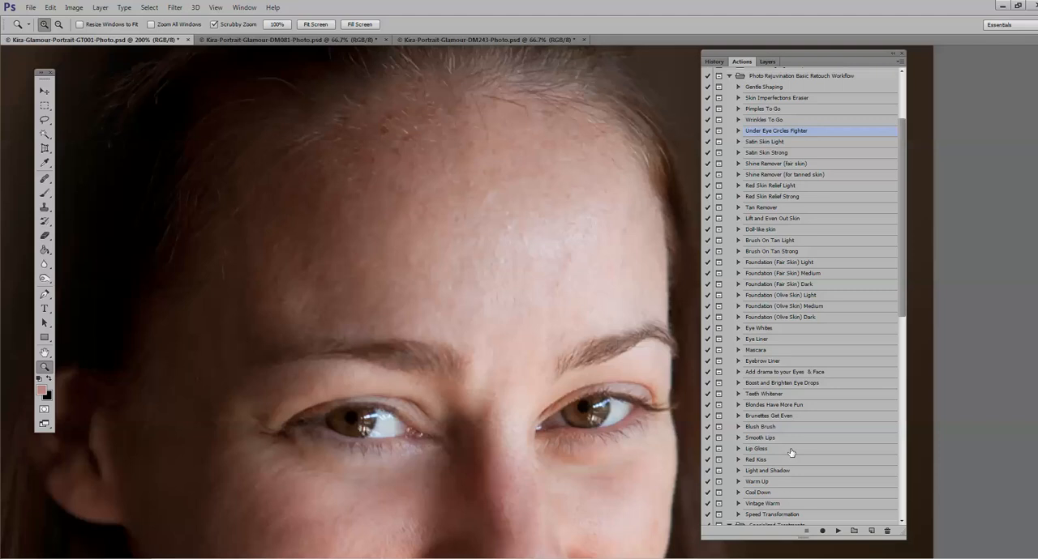
pyautogui.click(771, 142)
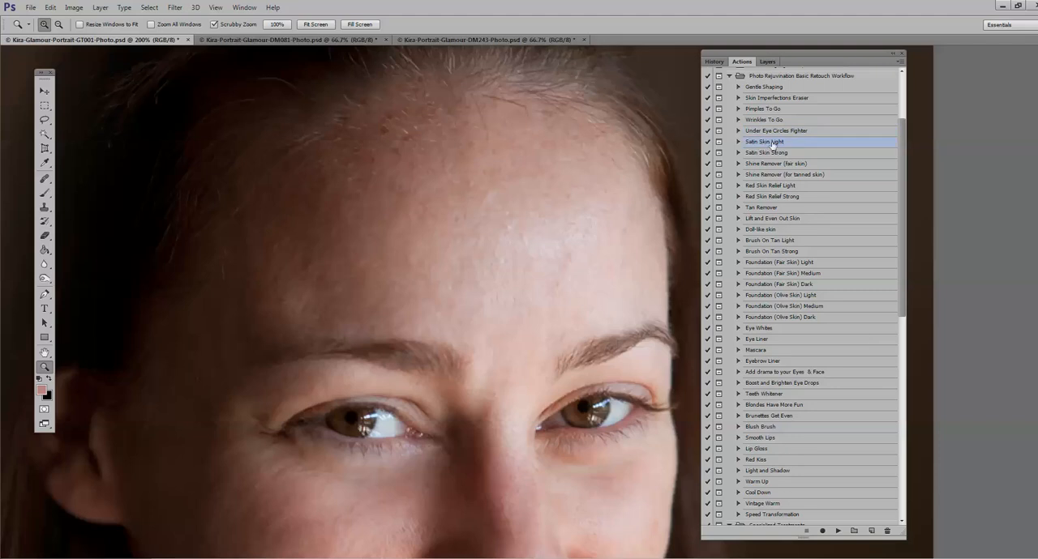
pyautogui.click(838, 531)
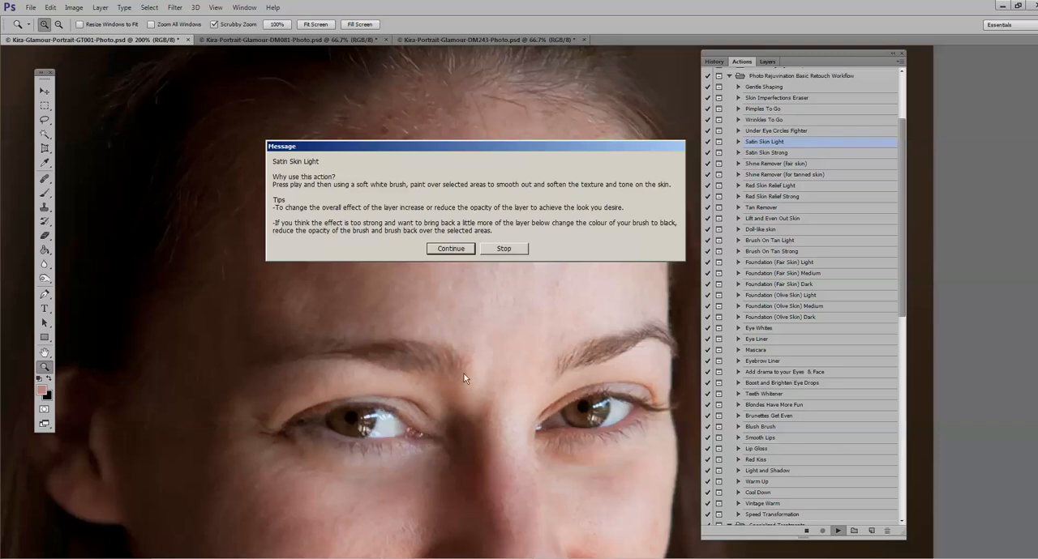
pyautogui.click(444, 250)
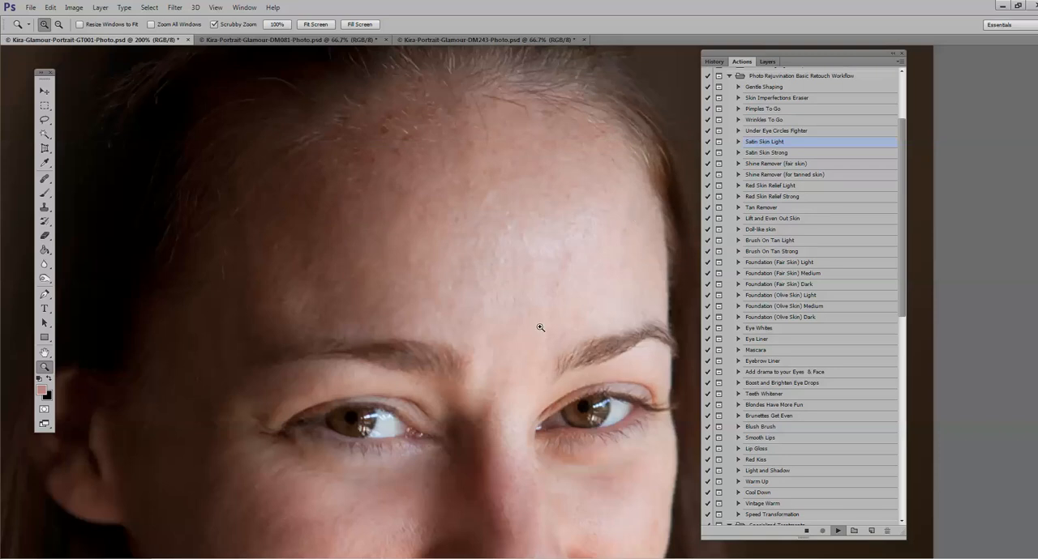
# Step: Paint the Satin Skin Light mask white over the forehead with a soft 61 px brush, with the group's opacity raised to 100%
pyautogui.click(767, 61)
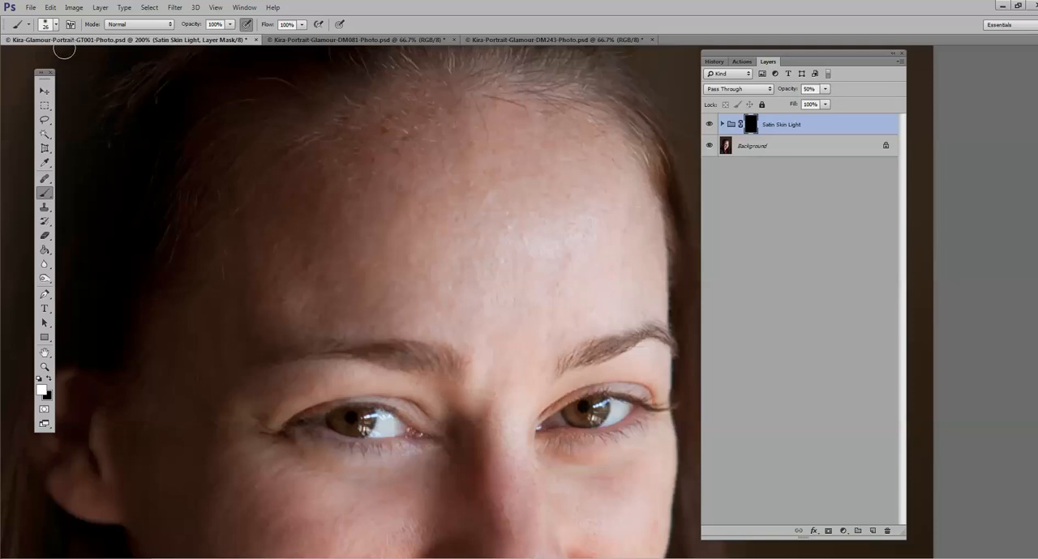
pyautogui.rightClick(65, 50)
pyautogui.moveTo(73, 61); pyautogui.dragTo(79, 64)
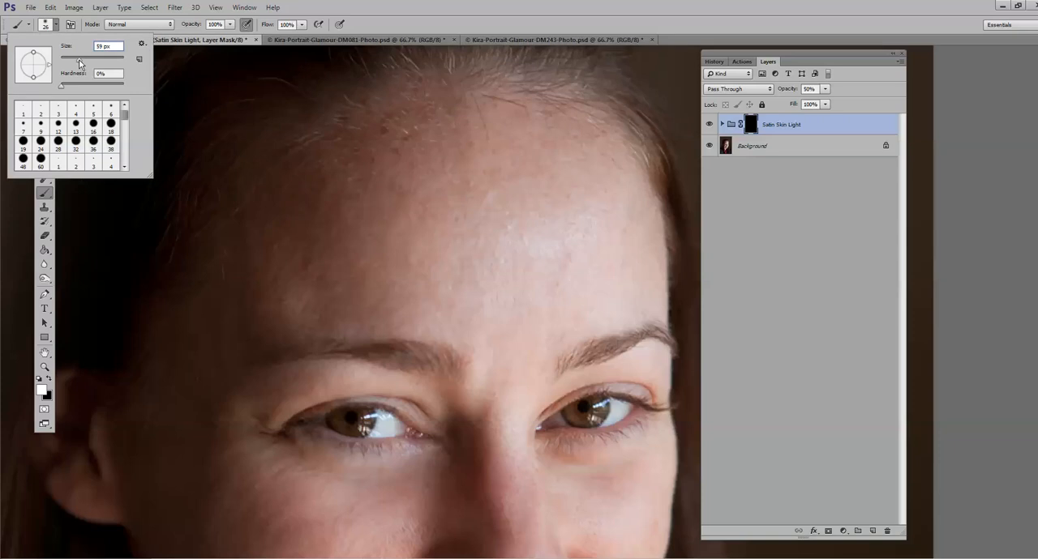
pyautogui.moveTo(80, 65); pyautogui.dragTo(80, 64)
pyautogui.click(554, 184)
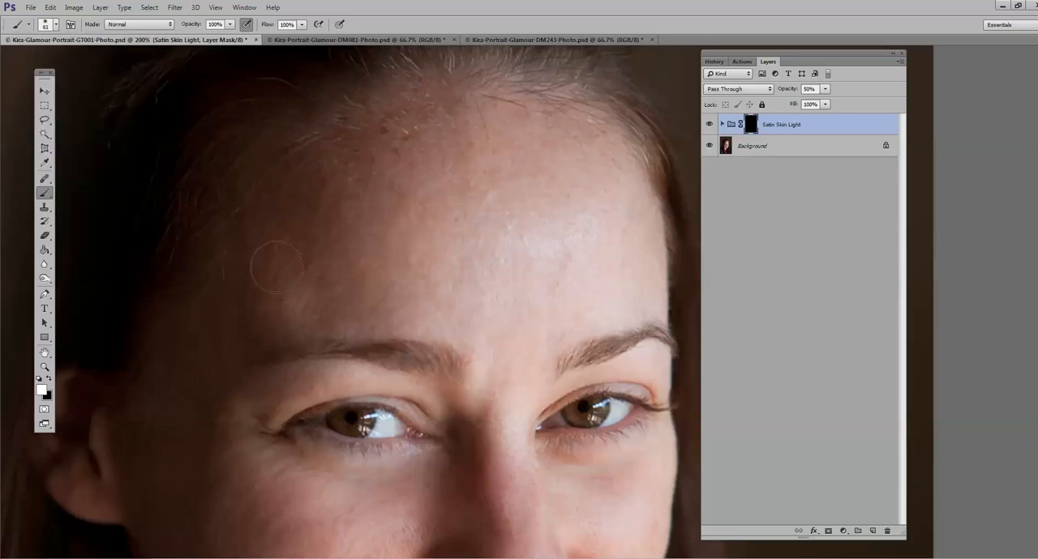
pyautogui.moveTo(824, 88)
pyautogui.mouseDown()
pyautogui.moveTo(823, 103)
pyautogui.moveTo(885, 106)
pyautogui.mouseUp()
pyautogui.click(531, 313)
pyautogui.click(709, 125)
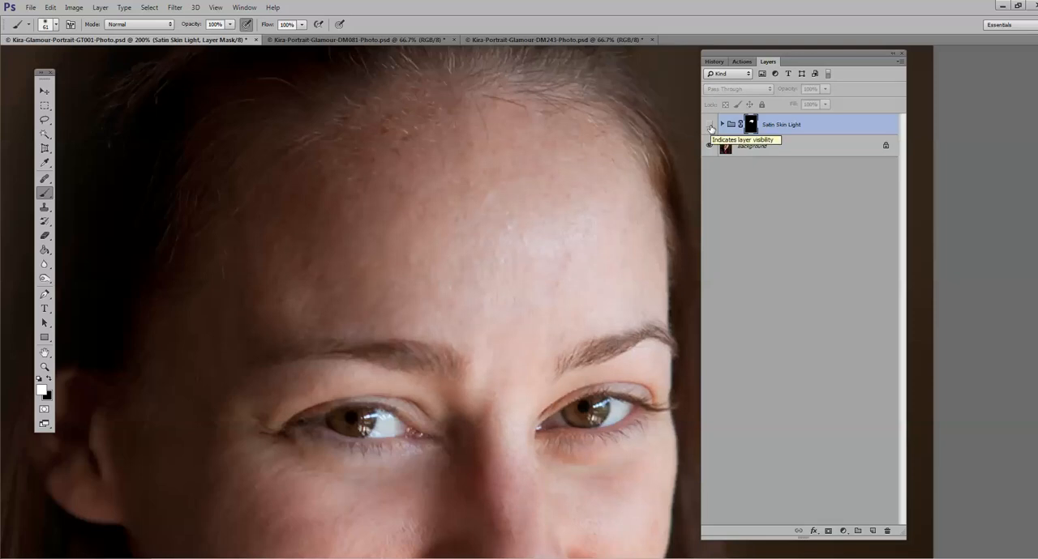
pyautogui.click(710, 126)
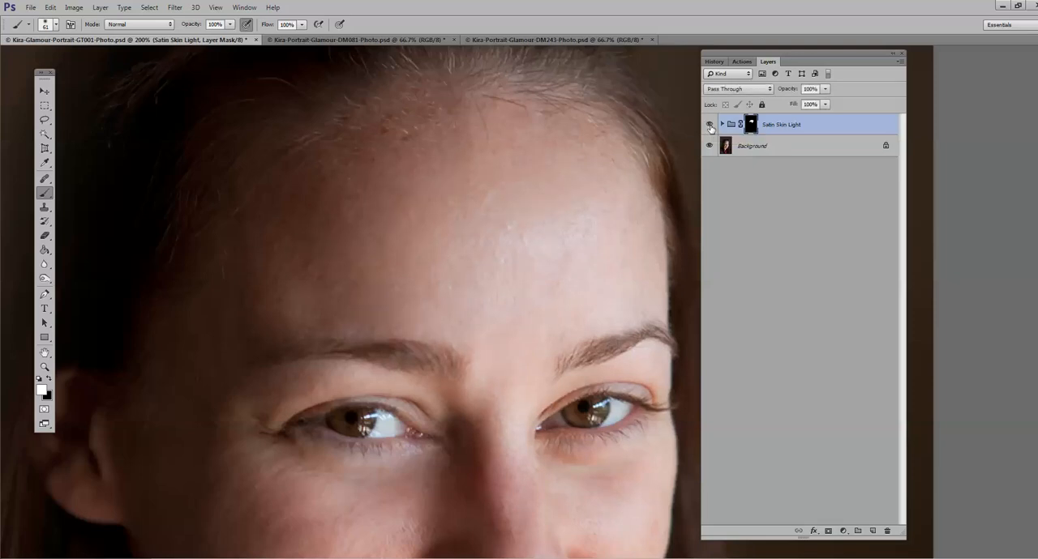
# Step: Check the forehead with and without Satin Skin Light, and paint its mask white over the cheeks and chin with the 61 px brush
pyautogui.click(710, 127)
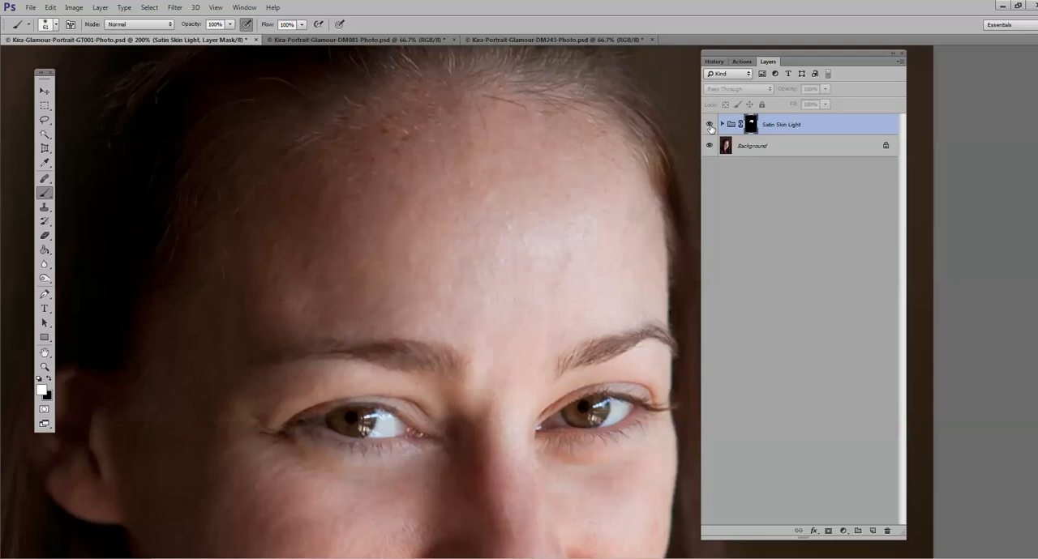
pyautogui.click(710, 128)
pyautogui.press('z')
pyautogui.keyDown('alt'); pyautogui.click(311, 372); pyautogui.keyUp('alt')
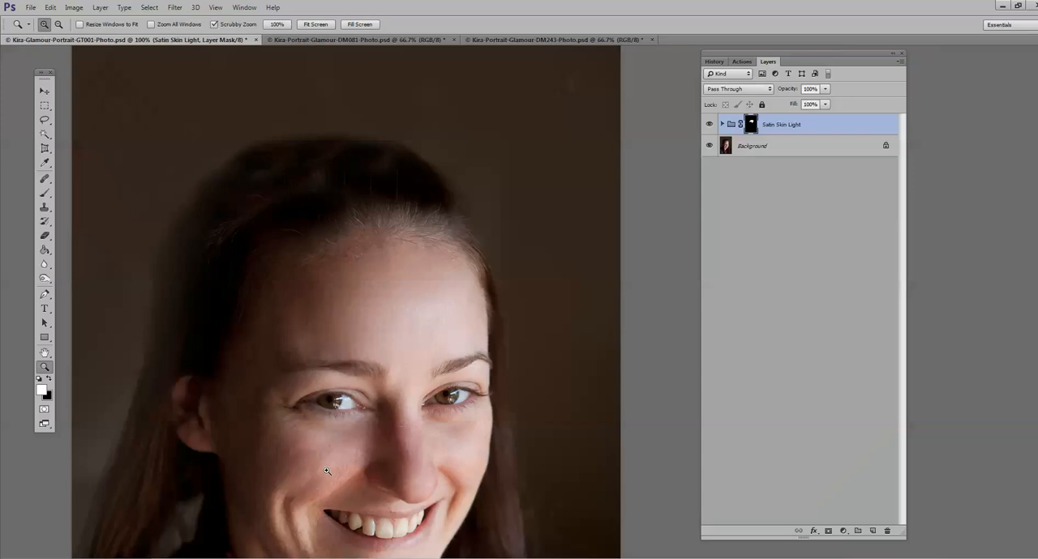
pyautogui.scroll(-5, 308, 398)
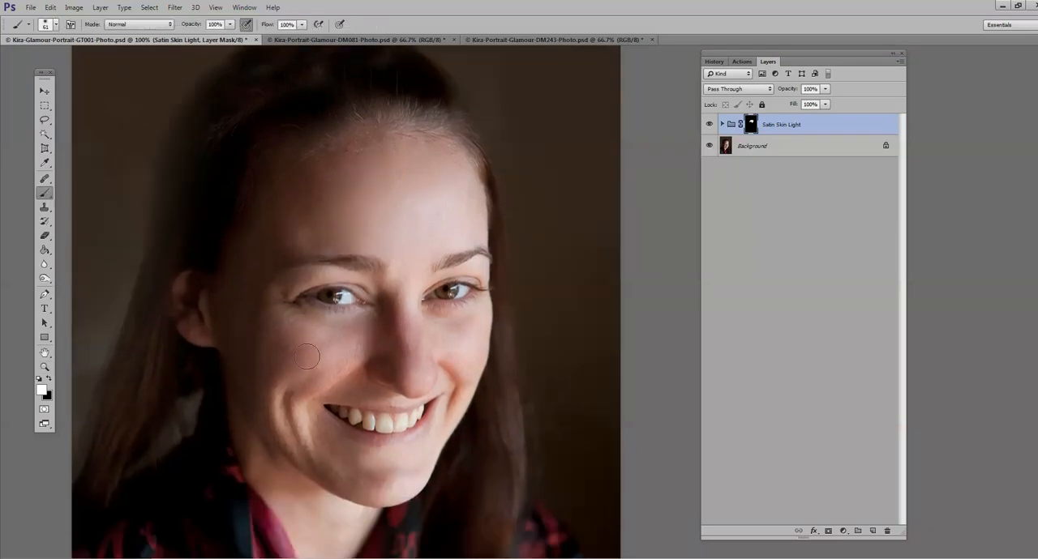
pyautogui.moveTo(284, 408)
pyautogui.mouseDown()
pyautogui.moveTo(294, 451)
pyautogui.moveTo(341, 456)
pyautogui.moveTo(346, 468)
pyautogui.mouseUp()
pyautogui.scroll(-2, 439, 324)
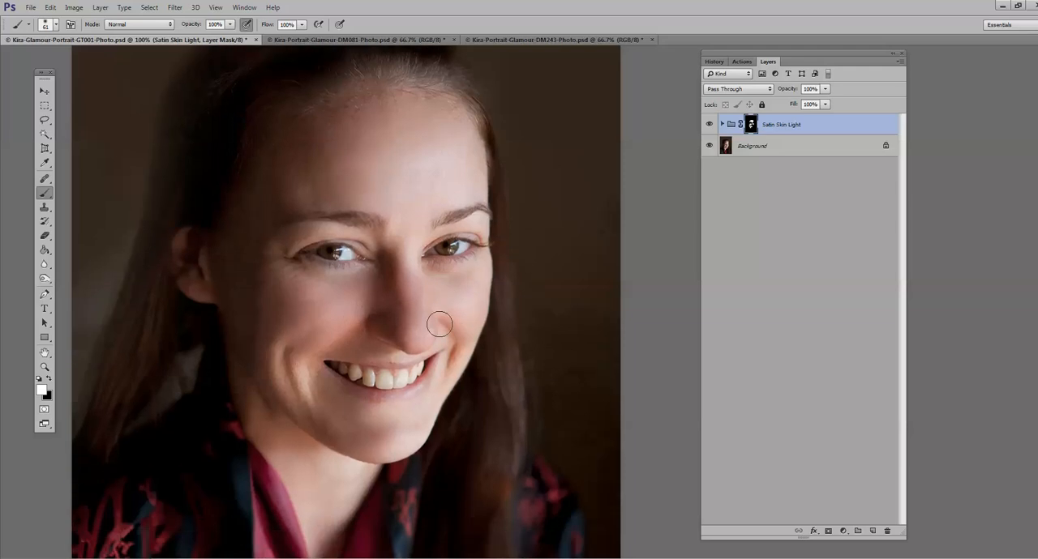
pyautogui.scroll(-4, 434, 332)
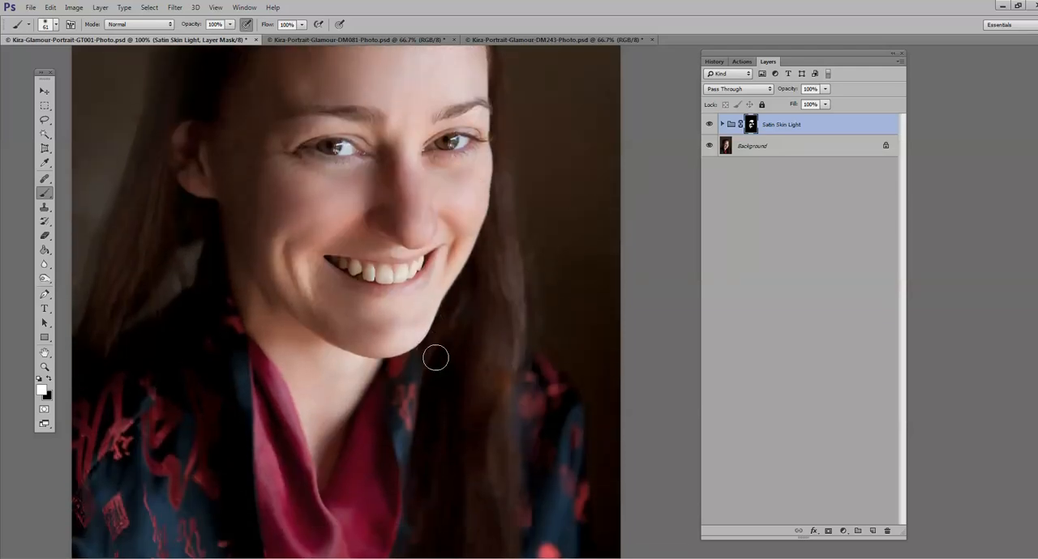
pyautogui.scroll(2, 435, 358)
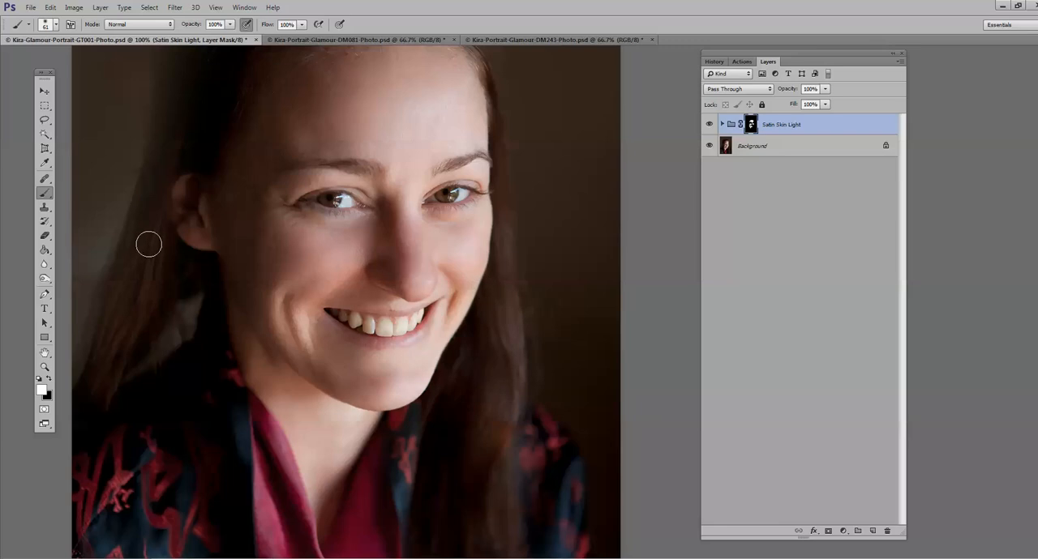
pyautogui.scroll(2, 186, 238)
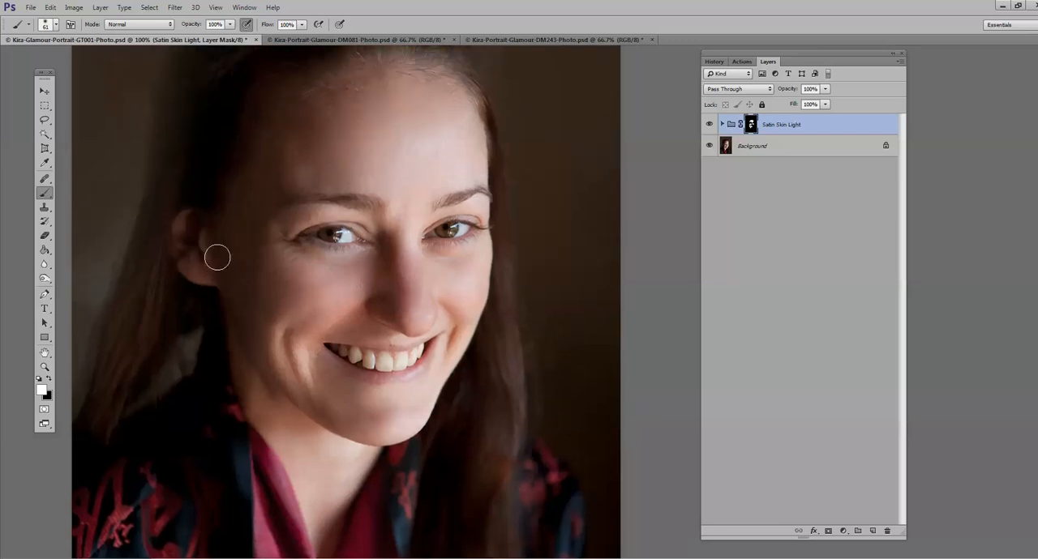
pyautogui.scroll(1, 217, 257)
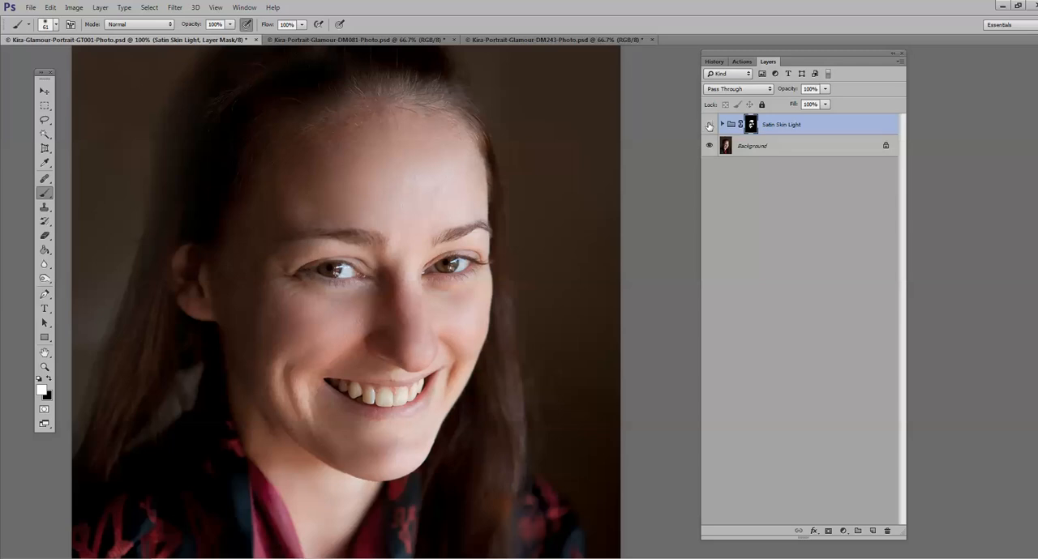
# Step: Compare the face with and without the Satin Skin Light group, and set the group's opacity to 96%
pyautogui.click(709, 126)
pyautogui.click(708, 126)
pyautogui.click(824, 89)
pyautogui.moveTo(810, 104); pyautogui.dragTo(821, 101)
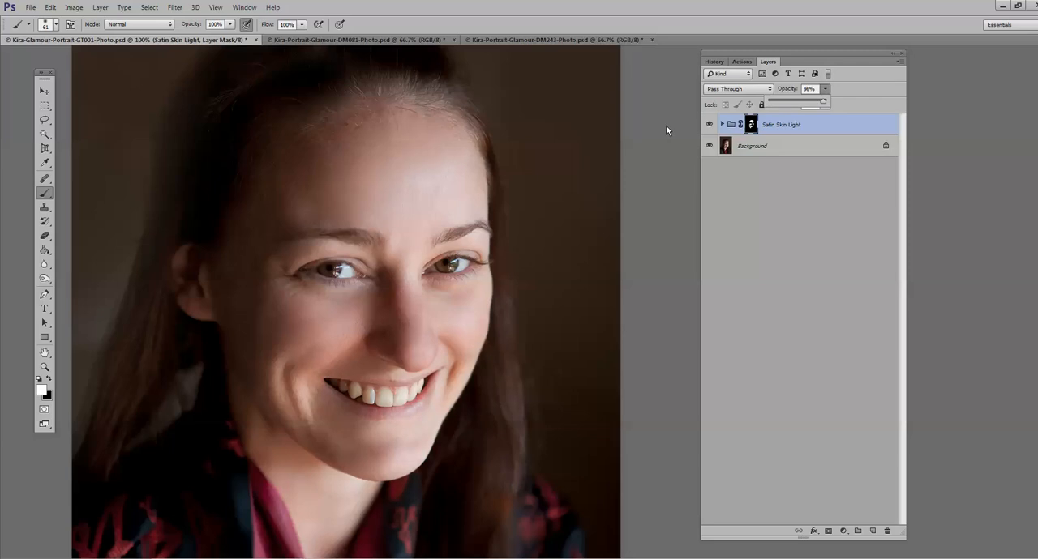
pyautogui.click(49, 380)
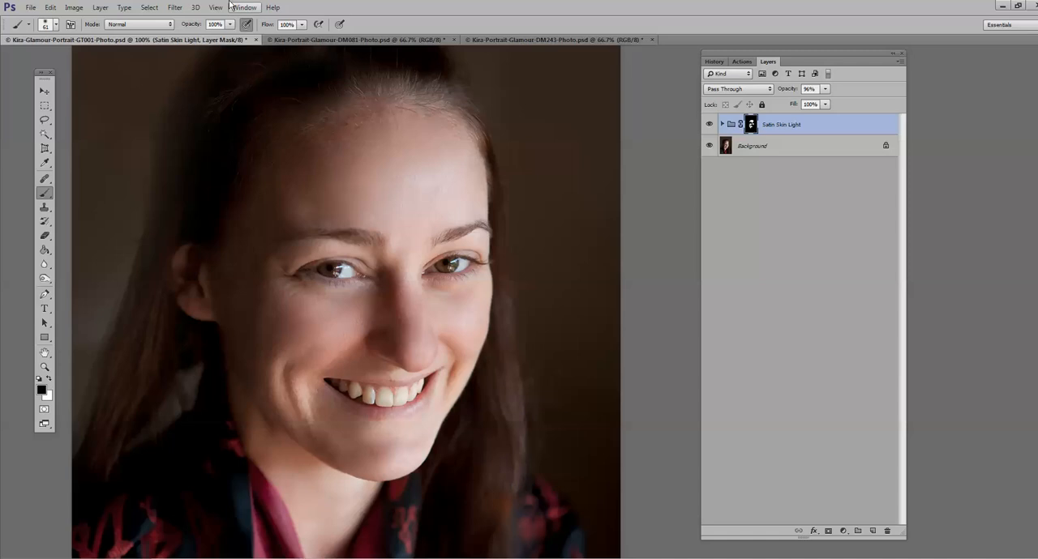
pyautogui.press('2')
pyautogui.press('6')
pyautogui.press('x')
# Step: Paint the Satin Skin Light mask white just above the subject's left eyebrow with a soft 41 px brush at 45% opacity
pyautogui.press('z')
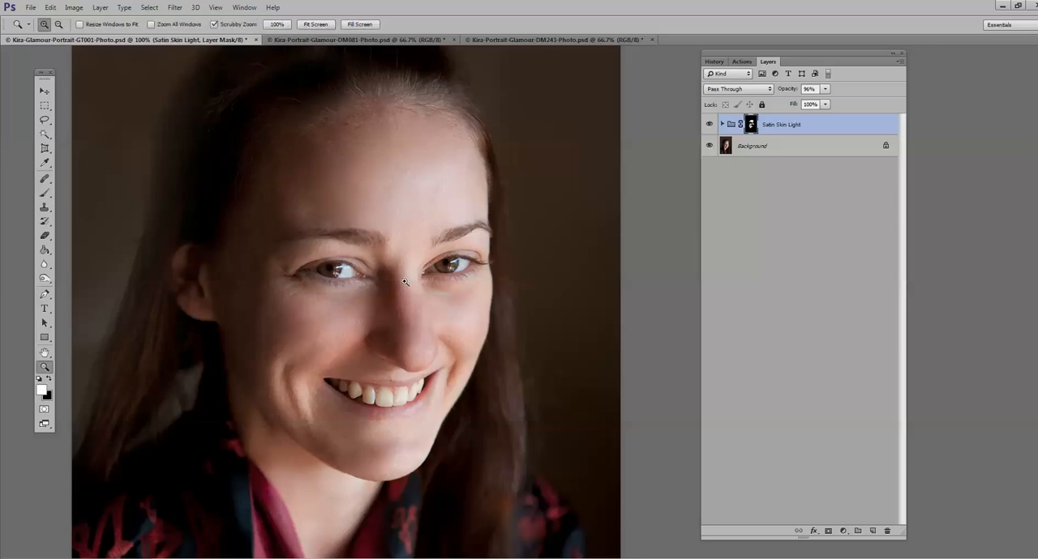
pyautogui.click(425, 253)
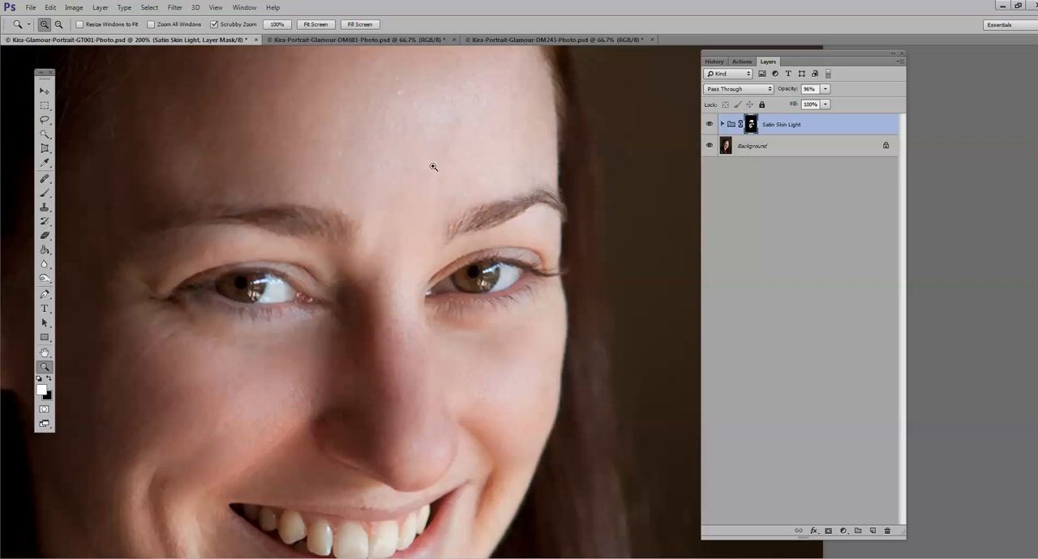
pyautogui.click(44, 193)
pyautogui.click(54, 26)
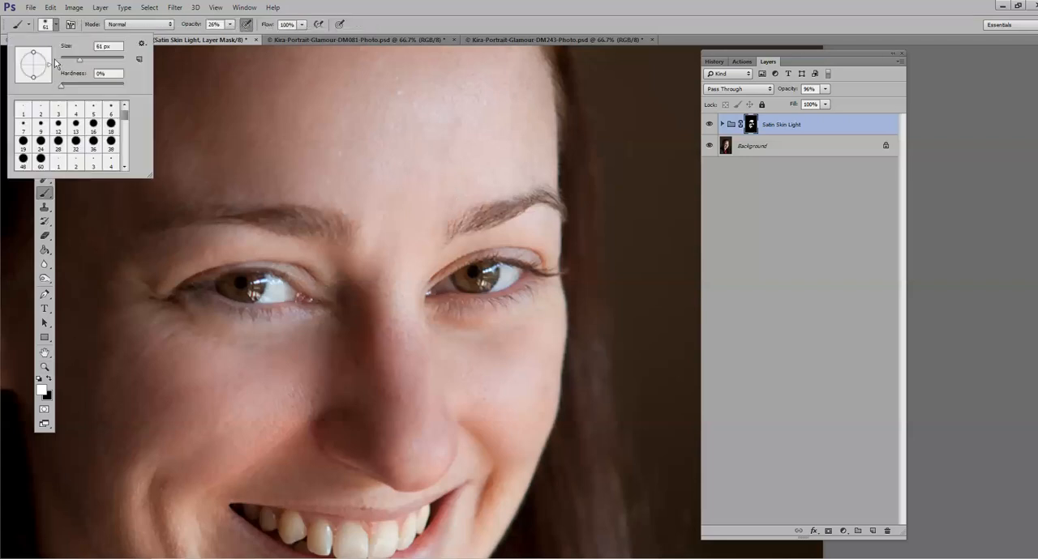
pyautogui.moveTo(79, 61); pyautogui.dragTo(70, 61)
pyautogui.click(230, 25)
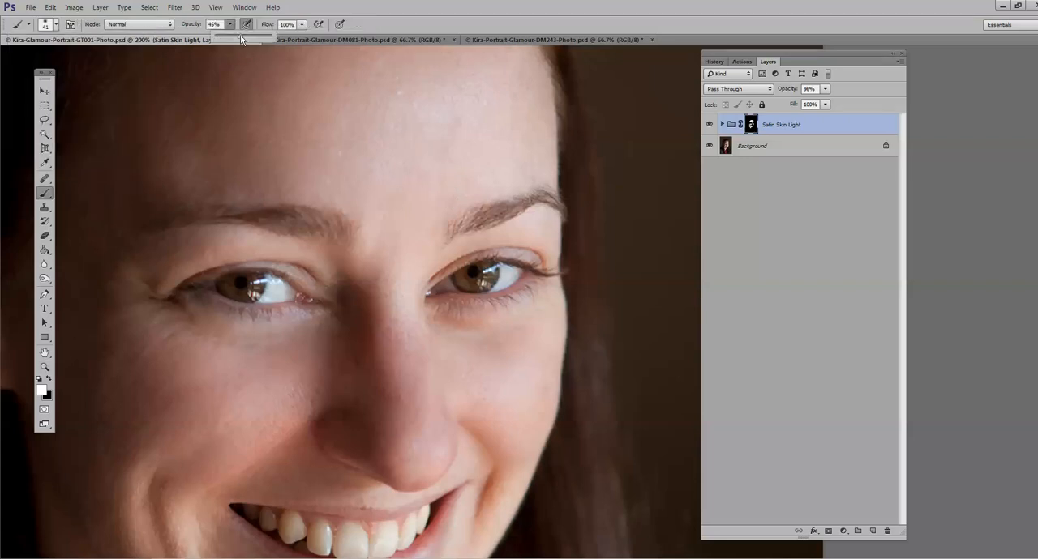
pyautogui.click(450, 201)
pyautogui.scroll(2, 250, 392)
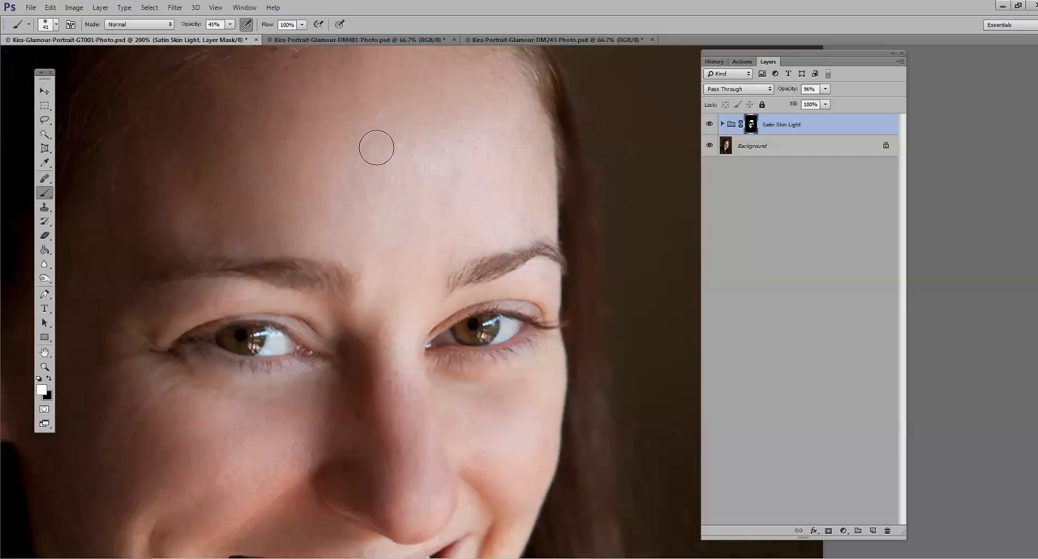
# Step: Flatten the Satin Skin Light group into the background and view the portrait at 66.7%
pyautogui.click(101, 10)
pyautogui.click(106, 344)
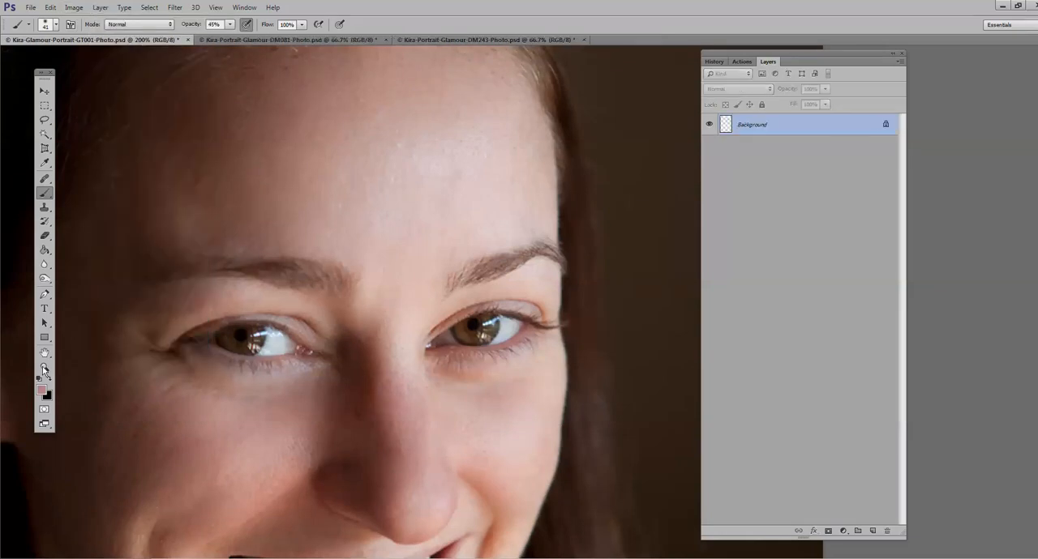
pyautogui.click(44, 368)
pyautogui.keyDown('alt'); pyautogui.click(466, 323); pyautogui.keyUp('alt')
pyautogui.keyDown('alt'); pyautogui.click(460, 338); pyautogui.keyUp('alt')
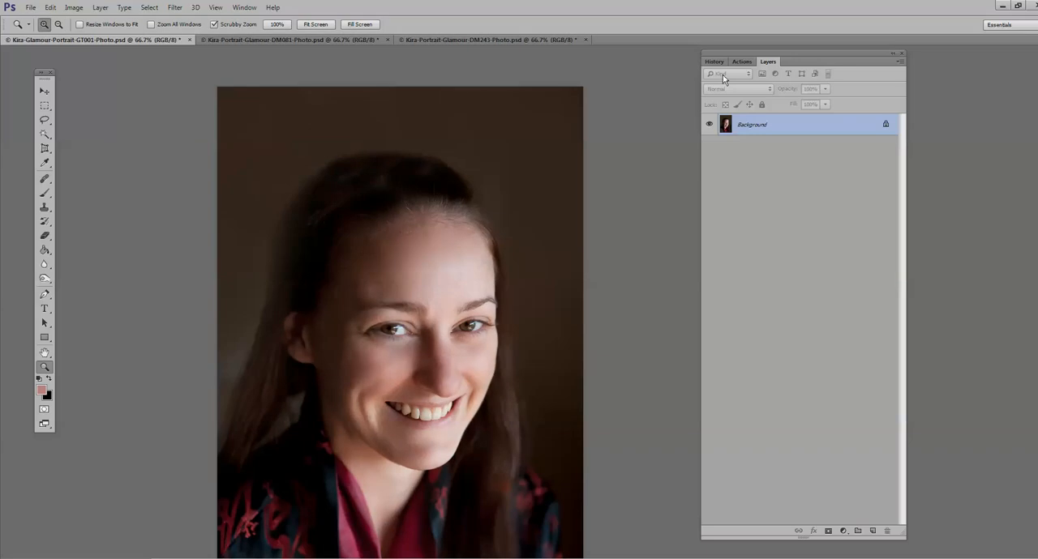
# Step: Play the Shine Remover (fair skin) action, continue past its message, and show the document's layers
pyautogui.click(743, 63)
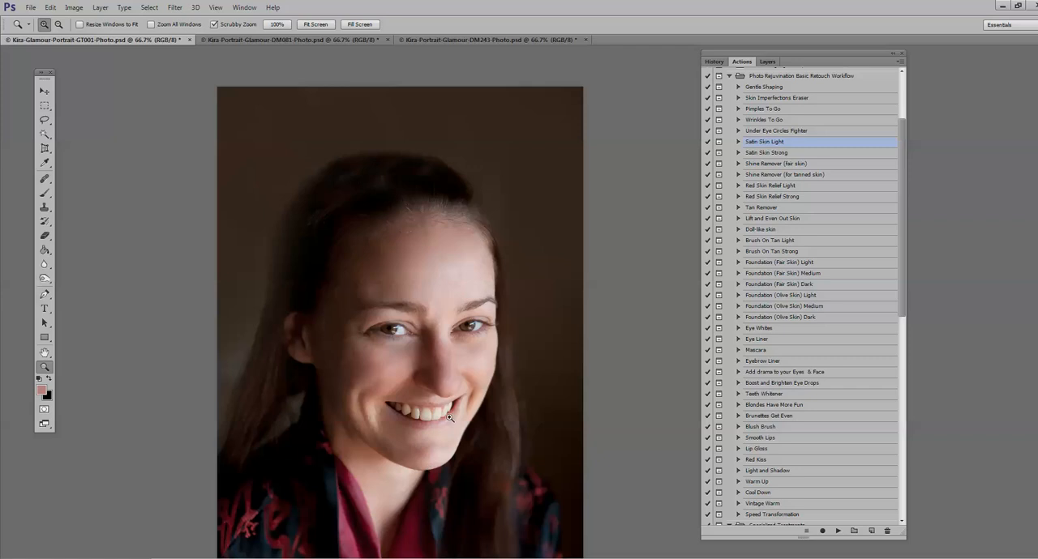
pyautogui.click(764, 166)
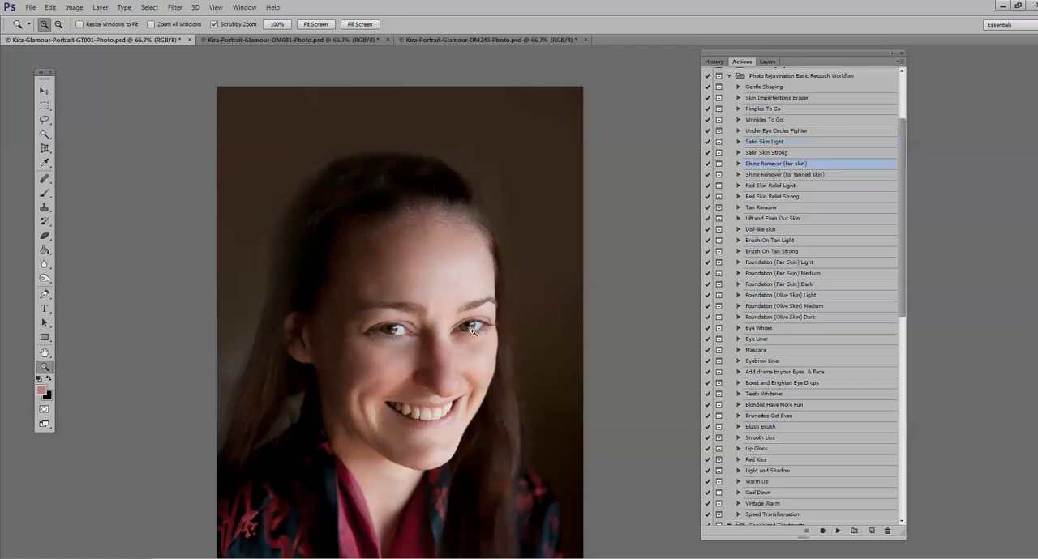
pyautogui.click(837, 531)
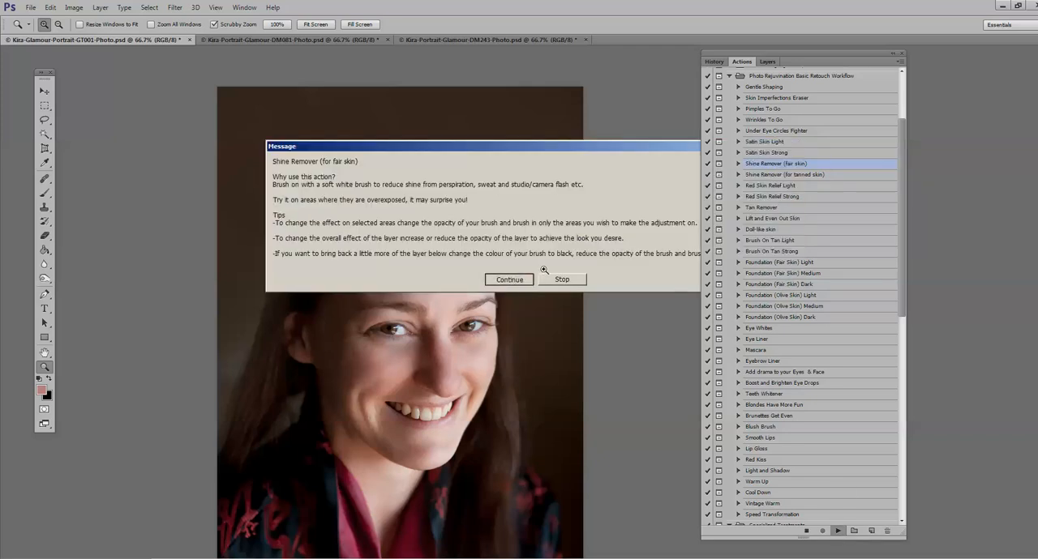
pyautogui.click(523, 280)
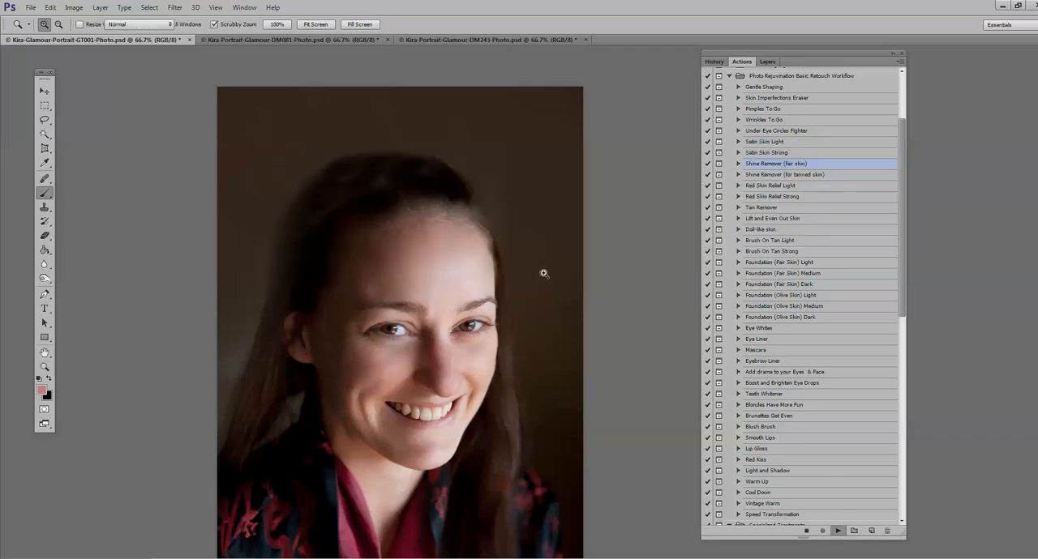
pyautogui.click(766, 62)
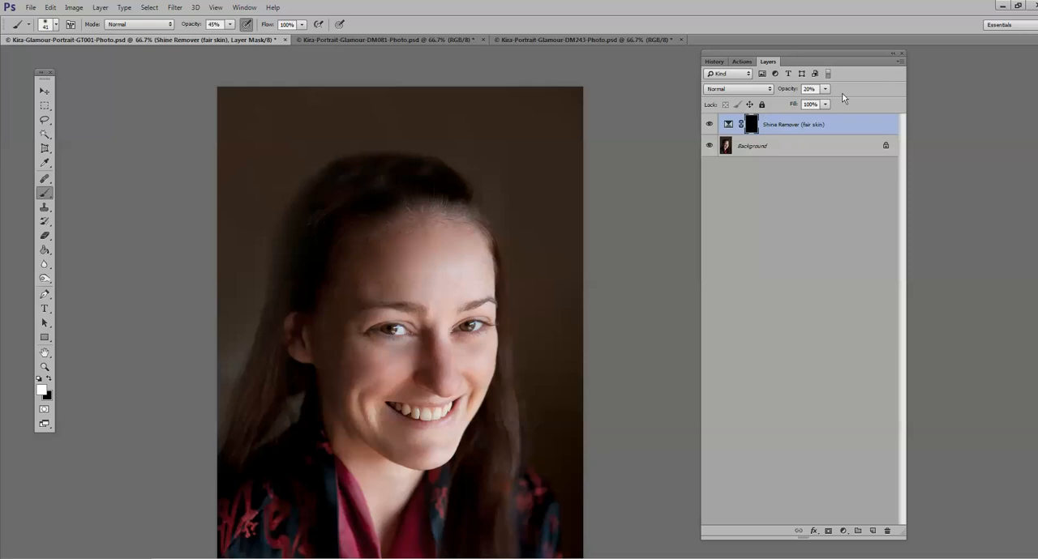
# Step: Paint the Shine Remover mask white over the shiny forehead and nose with the 41 px brush, raising its opacity from 43% to 100%
pyautogui.hotkey('ctrl', '+')
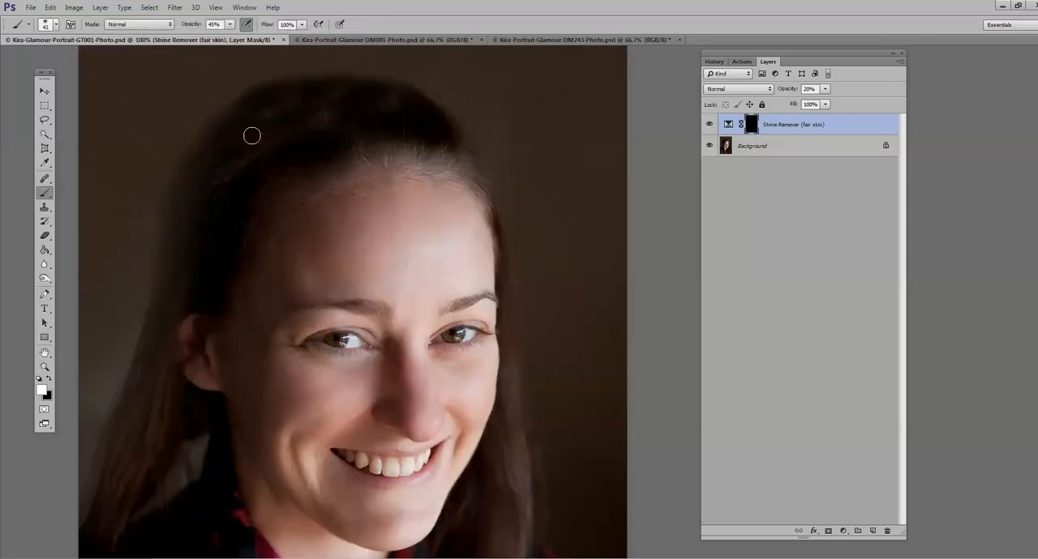
pyautogui.moveTo(229, 24); pyautogui.dragTo(230, 40)
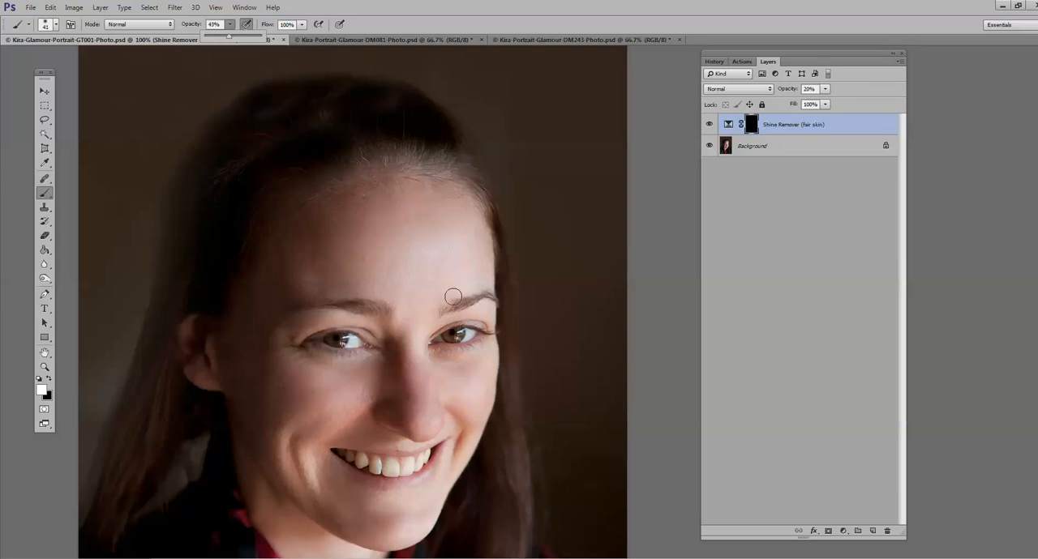
pyautogui.moveTo(450, 262)
pyautogui.mouseDown()
pyautogui.moveTo(375, 269)
pyautogui.moveTo(448, 250)
pyautogui.moveTo(411, 301)
pyautogui.moveTo(449, 283)
pyautogui.moveTo(421, 313)
pyautogui.moveTo(415, 349)
pyautogui.moveTo(432, 300)
pyautogui.moveTo(479, 282)
pyautogui.moveTo(432, 281)
pyautogui.moveTo(412, 260)
pyautogui.moveTo(450, 253)
pyautogui.moveTo(373, 229)
pyautogui.moveTo(421, 224)
pyautogui.moveTo(412, 285)
pyautogui.mouseUp()
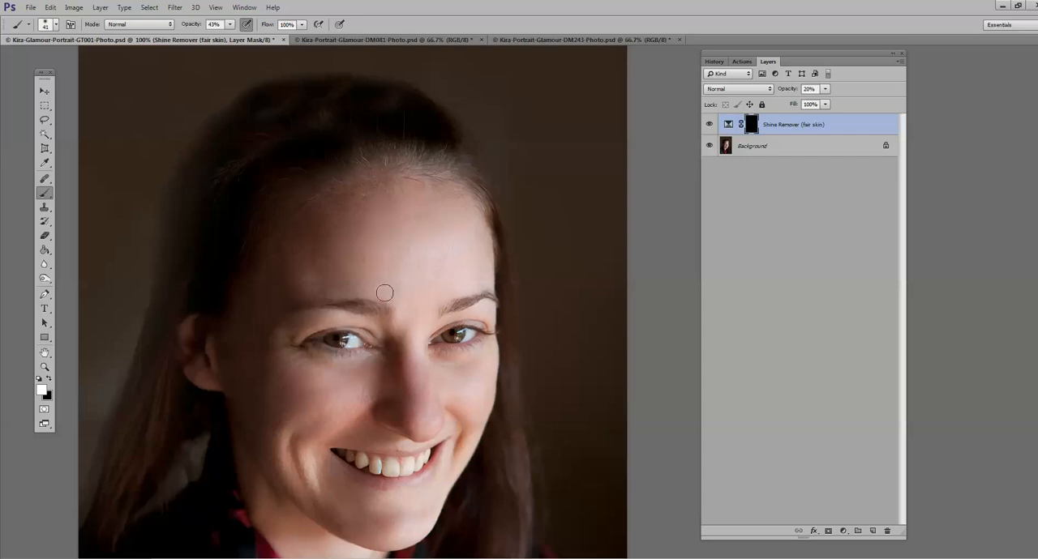
pyautogui.click(230, 24)
pyautogui.moveTo(233, 37); pyautogui.dragTo(269, 37)
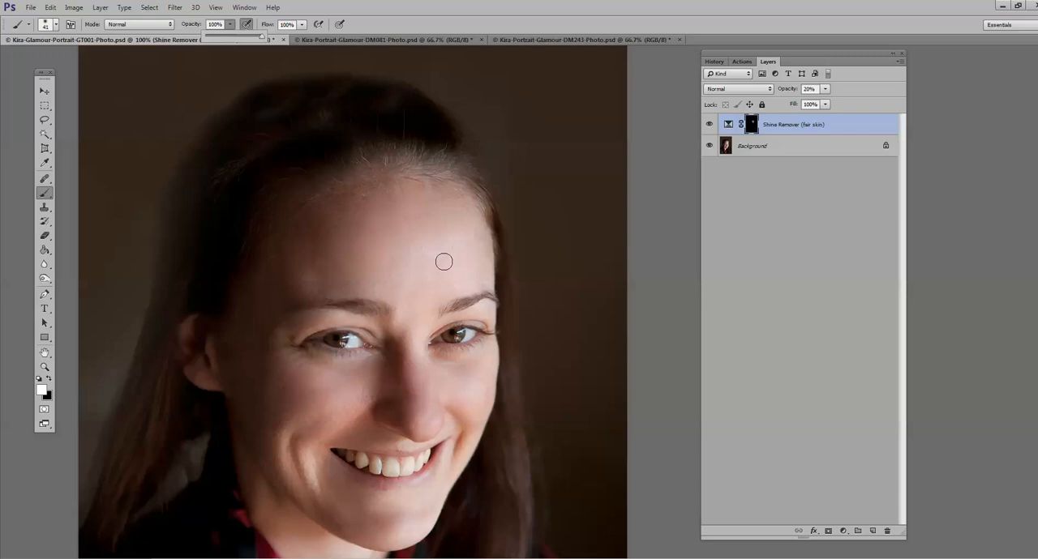
pyautogui.click(442, 265)
pyautogui.moveTo(480, 275)
pyautogui.mouseDown()
pyautogui.moveTo(384, 254)
pyautogui.moveTo(453, 229)
pyautogui.moveTo(426, 237)
pyautogui.moveTo(422, 264)
pyautogui.moveTo(397, 287)
pyautogui.mouseUp()
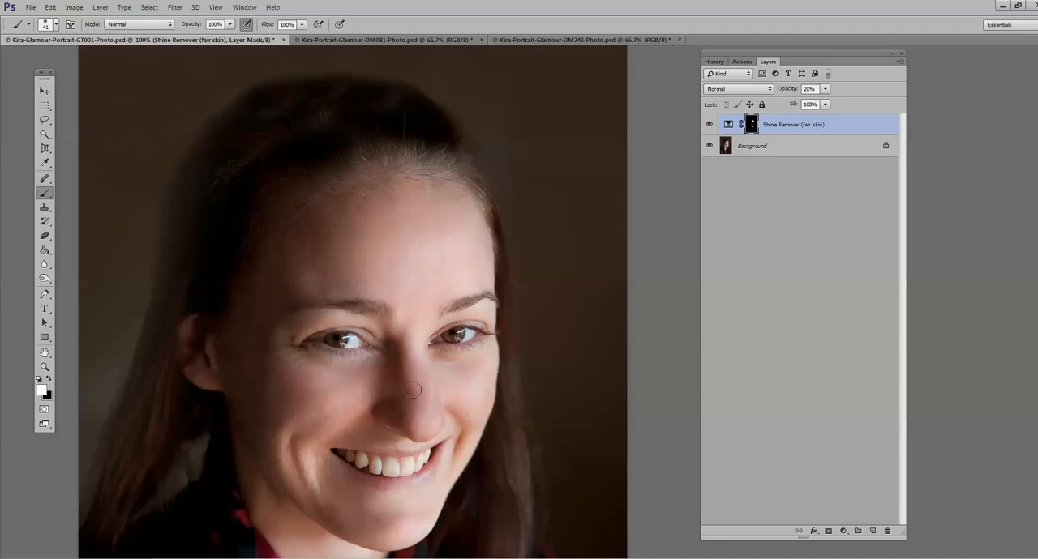
# Step: Compare the forehead and nose with the Shine Remover (fair skin) layer hidden and shown
pyautogui.scroll(-1, 364, 535)
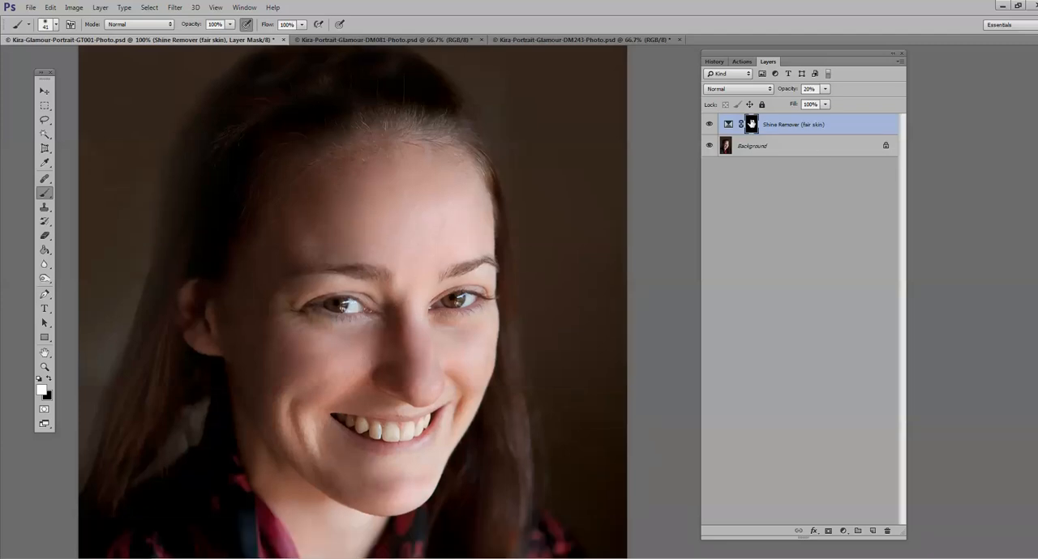
pyautogui.click(708, 125)
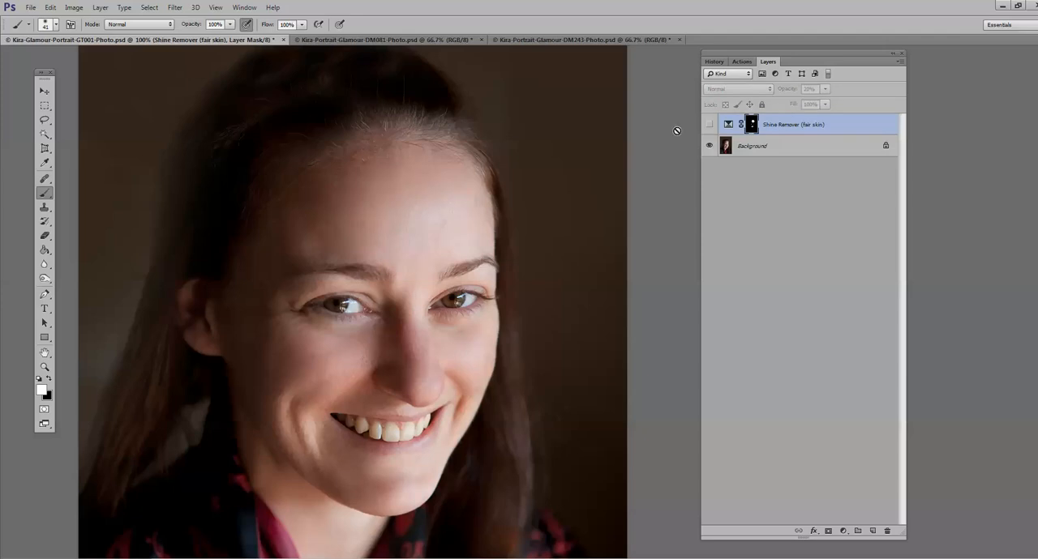
pyautogui.click(709, 125)
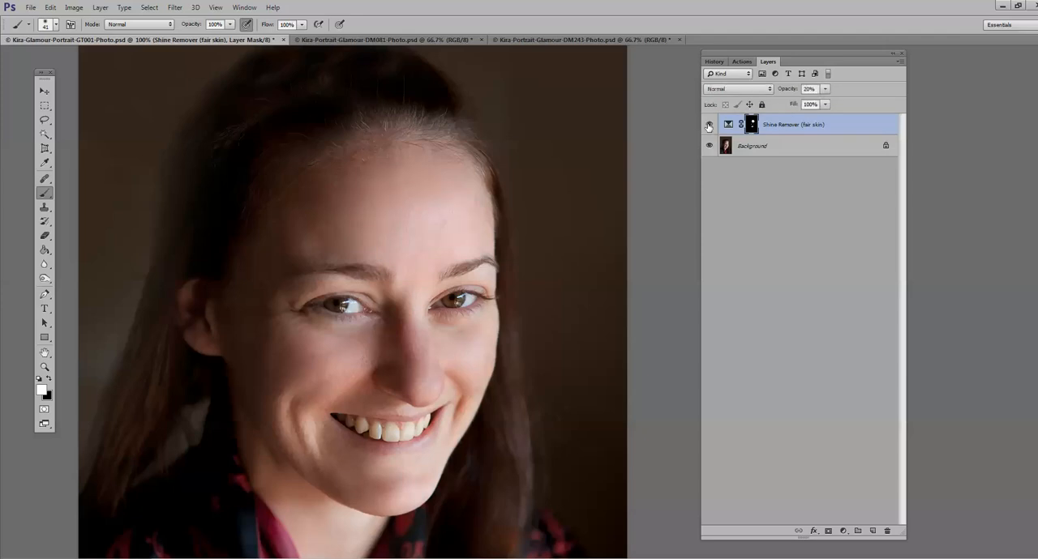
pyautogui.click(708, 125)
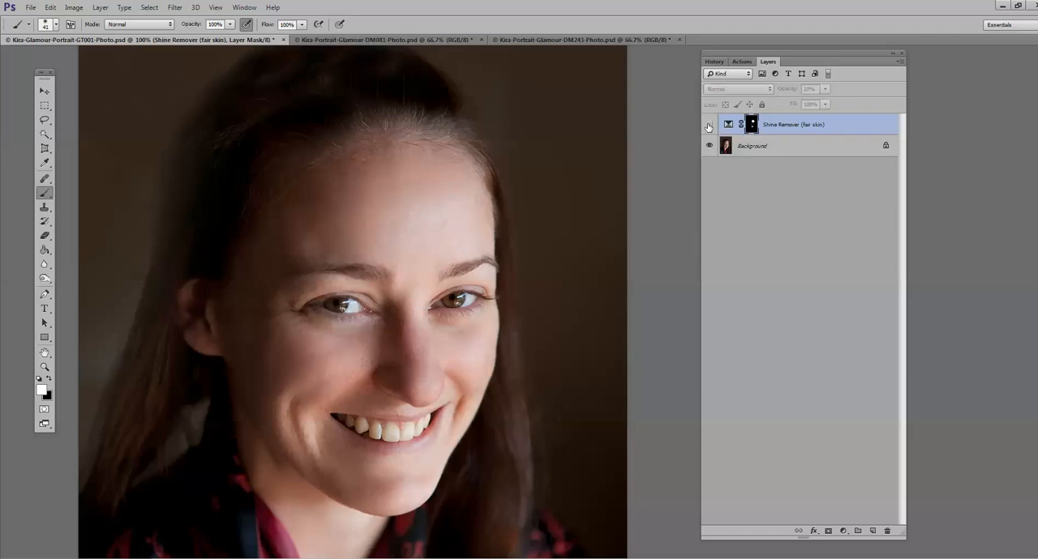
pyautogui.click(709, 126)
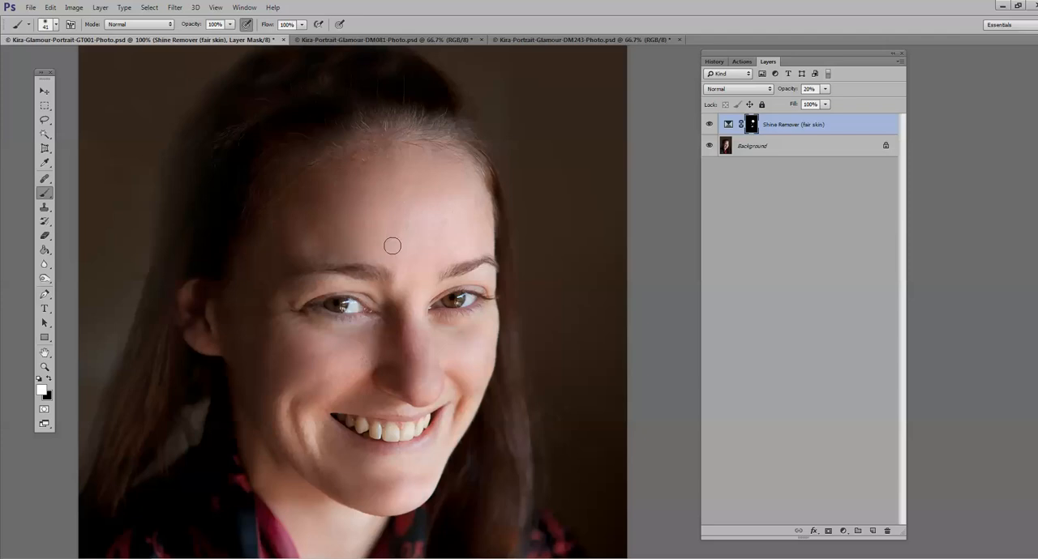
pyautogui.click(708, 125)
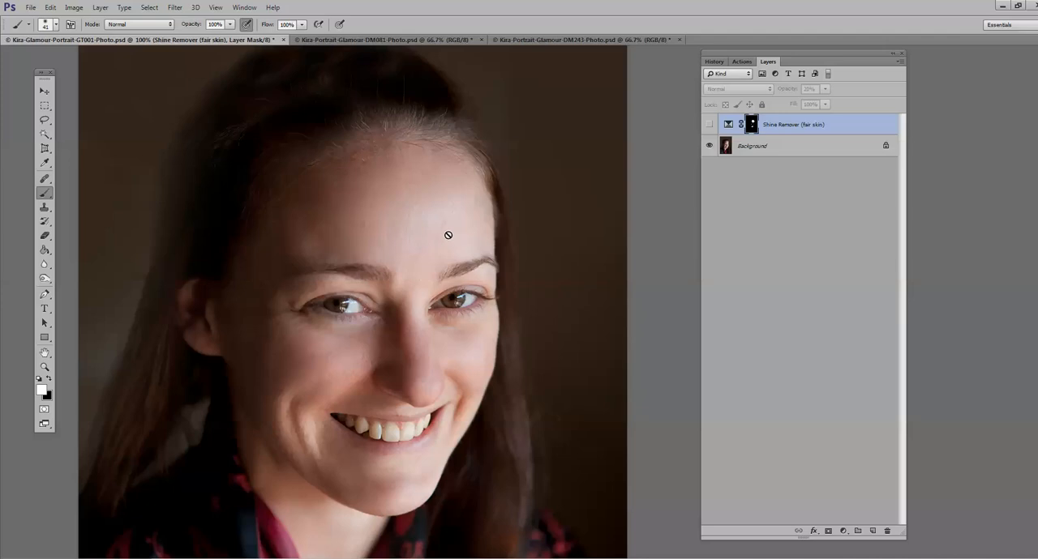
pyautogui.click(709, 125)
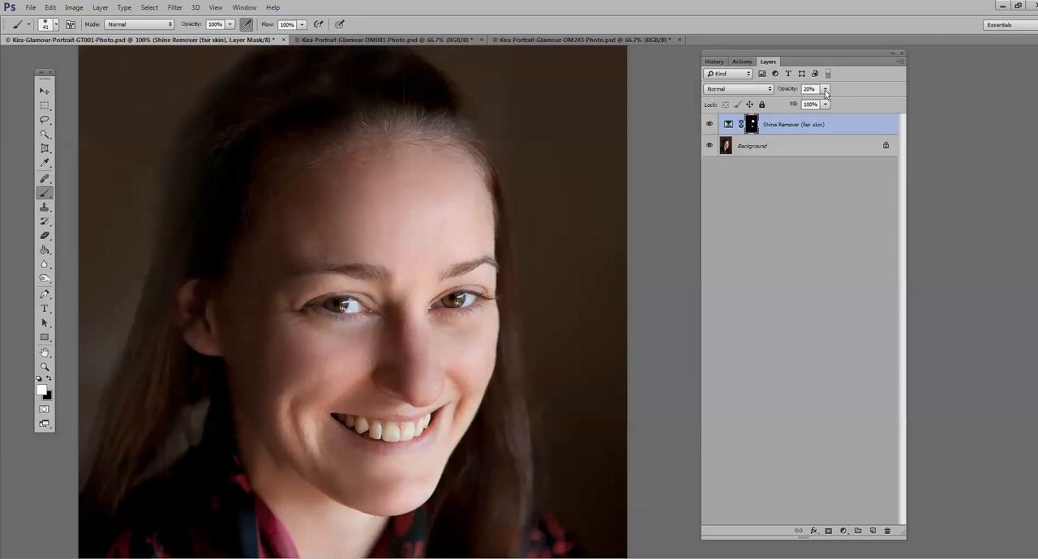
# Step: Lower the Shine Remover (fair skin) layer's opacity to 13% and flatten it into the background
pyautogui.moveTo(824, 90); pyautogui.dragTo(822, 103)
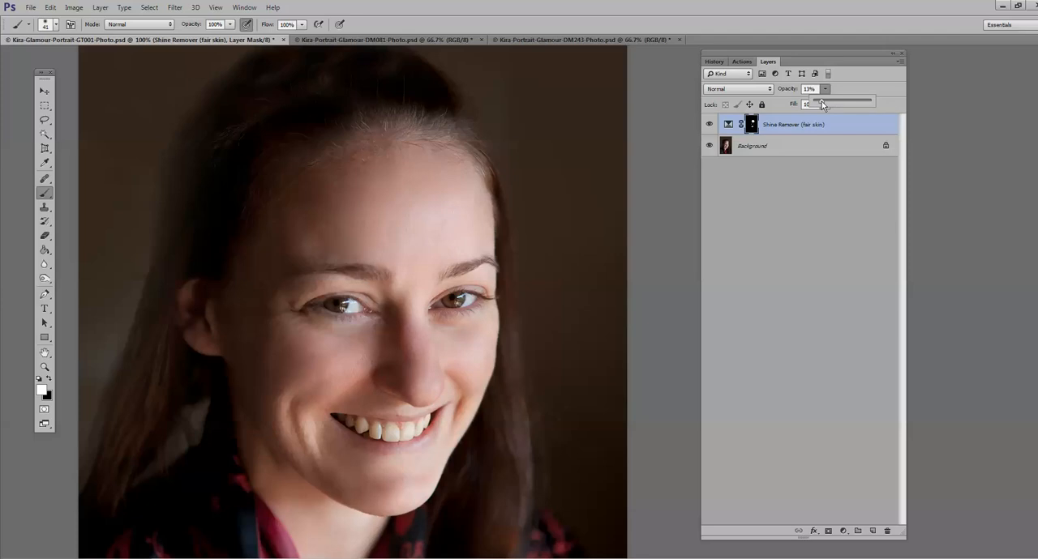
pyautogui.click(93, 10)
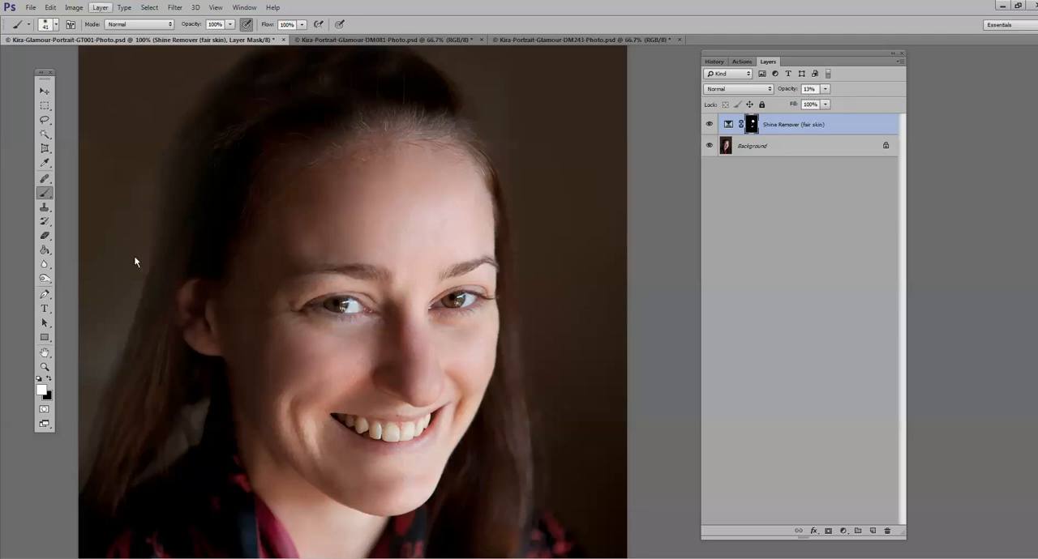
pyautogui.click(151, 346)
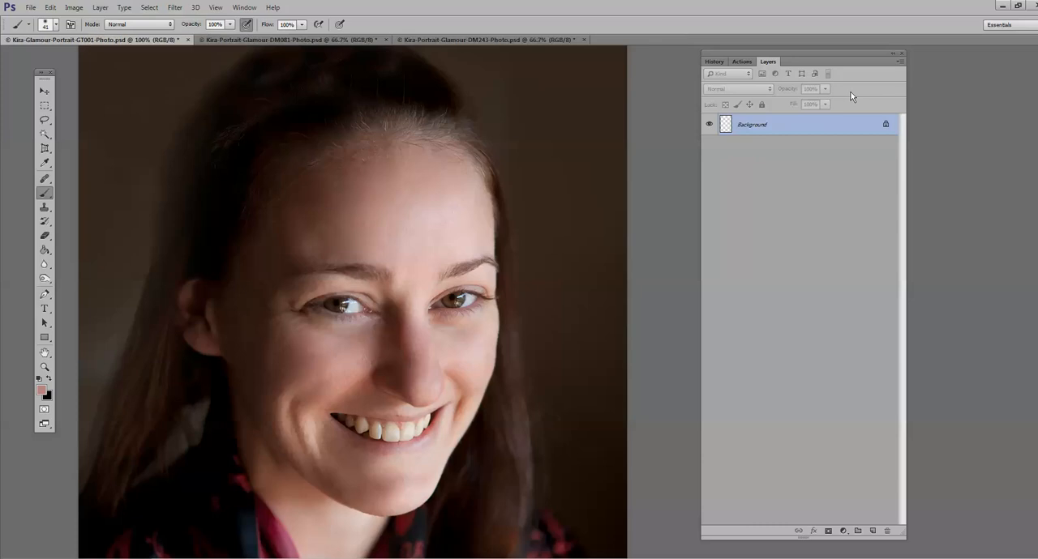
pyautogui.click(741, 62)
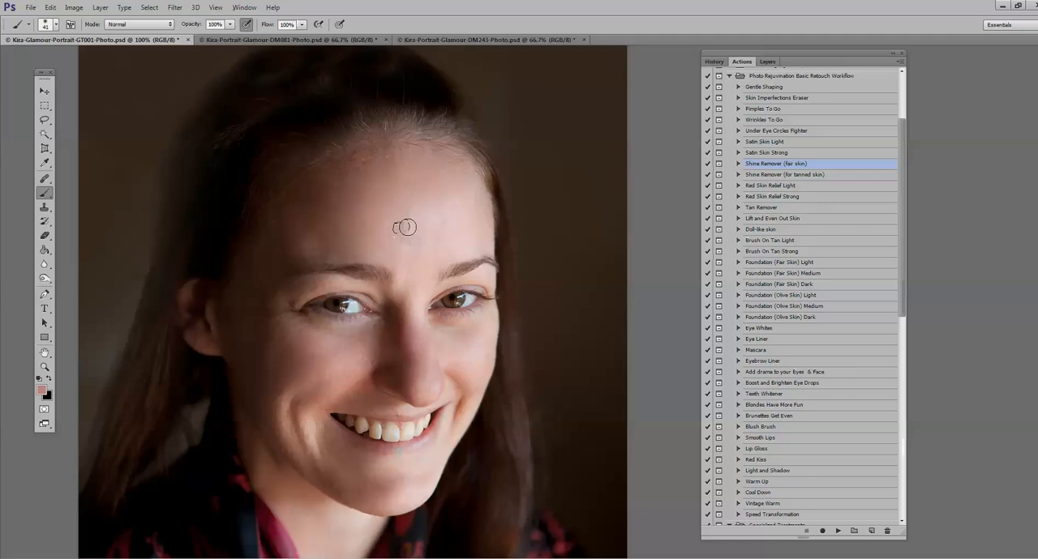
pyautogui.click(837, 531)
pyautogui.press('Return')
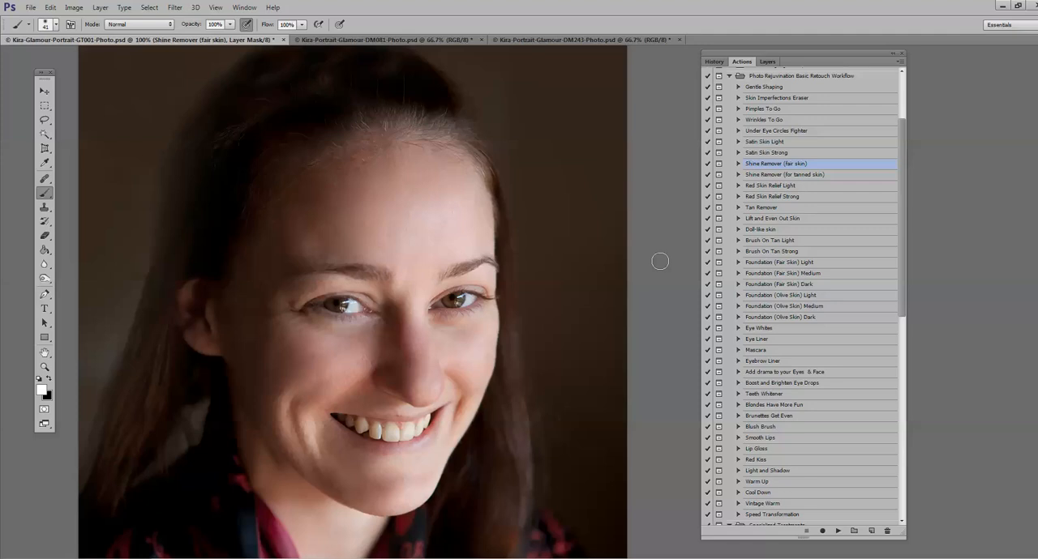
pyautogui.click(766, 61)
pyautogui.moveTo(793, 124); pyautogui.dragTo(886, 531)
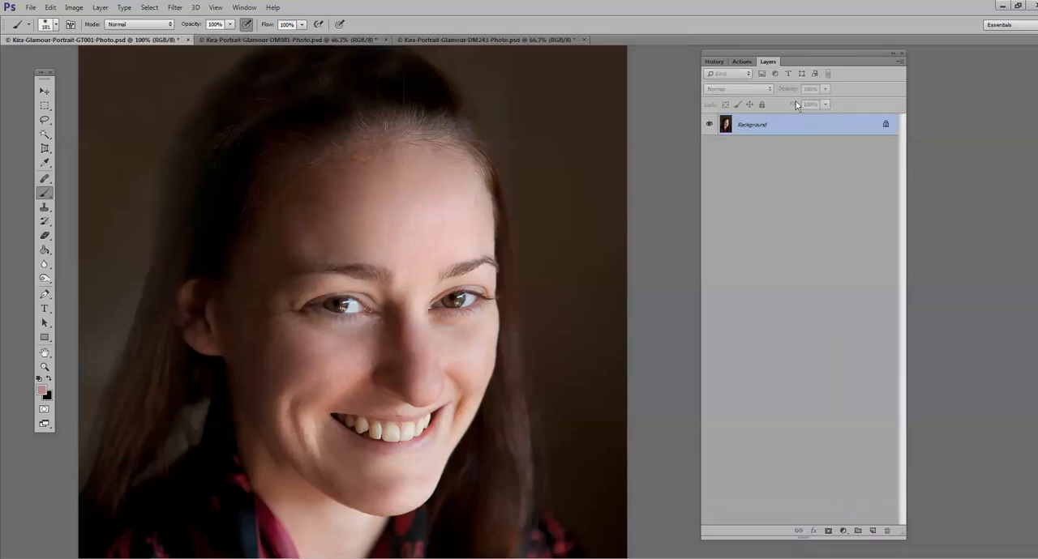
# Step: Play the Red Skin Relief Light action past its message and paint its mask white over the forehead and nose with the 181 px brush
pyautogui.click(741, 62)
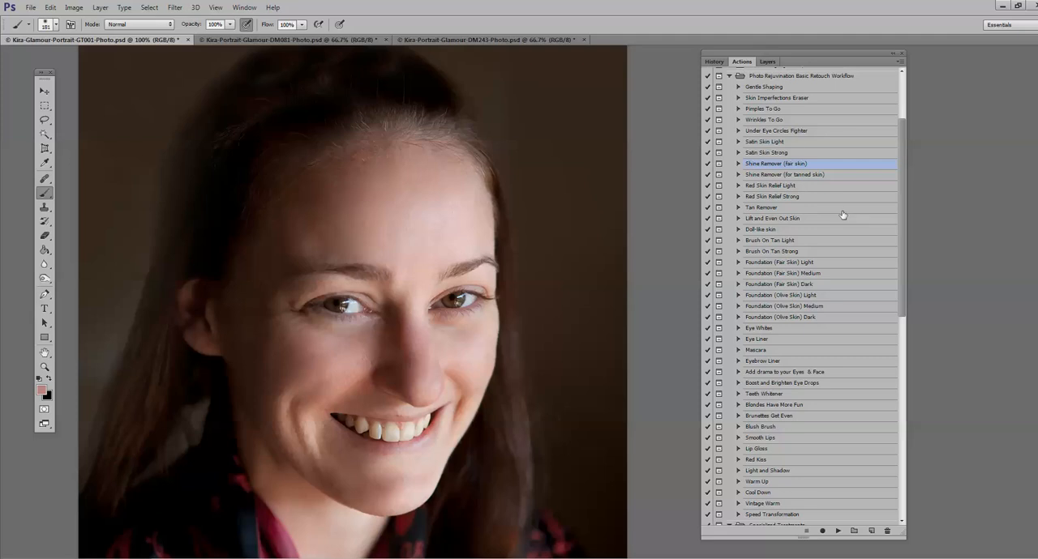
pyautogui.click(762, 186)
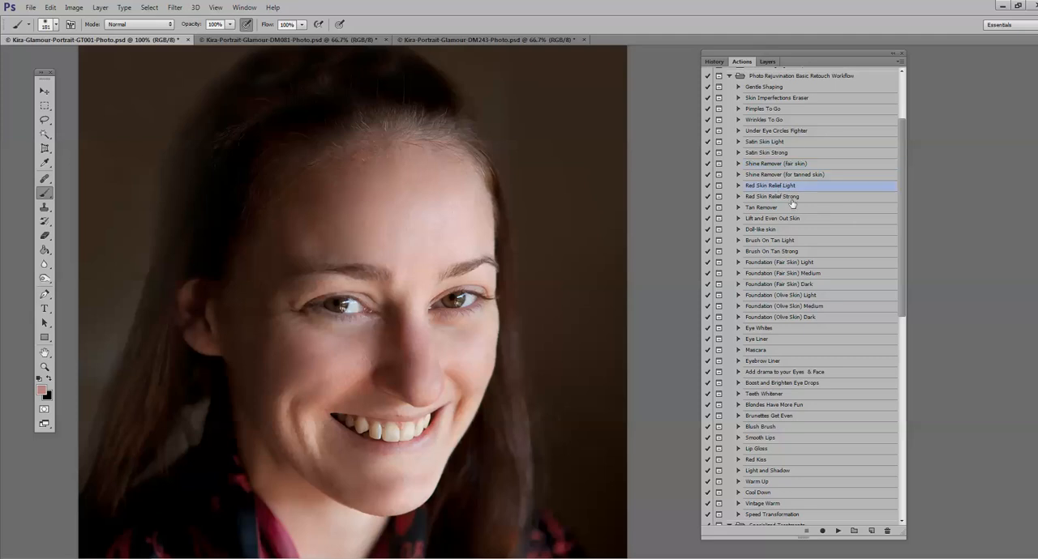
pyautogui.click(838, 531)
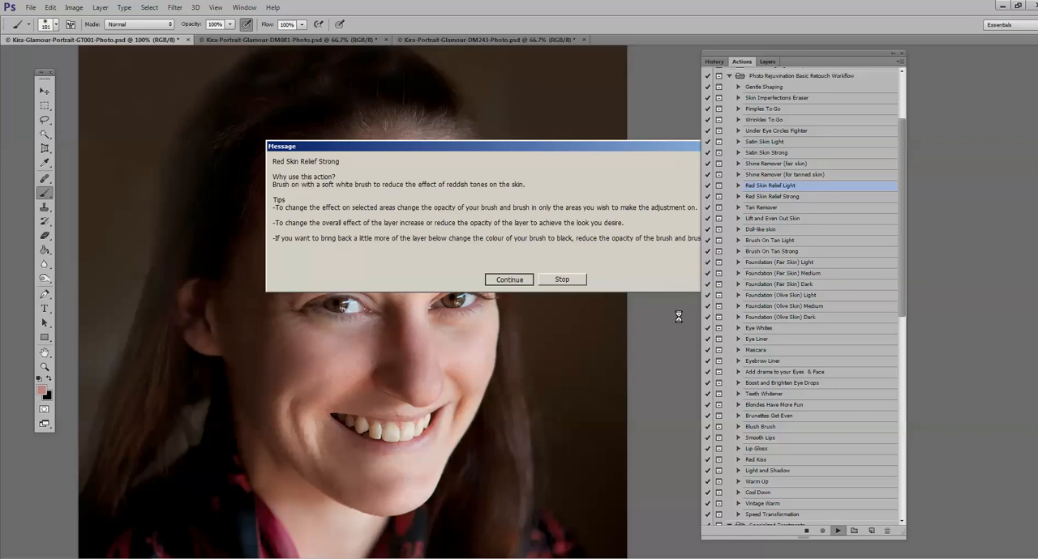
pyautogui.press('Return')
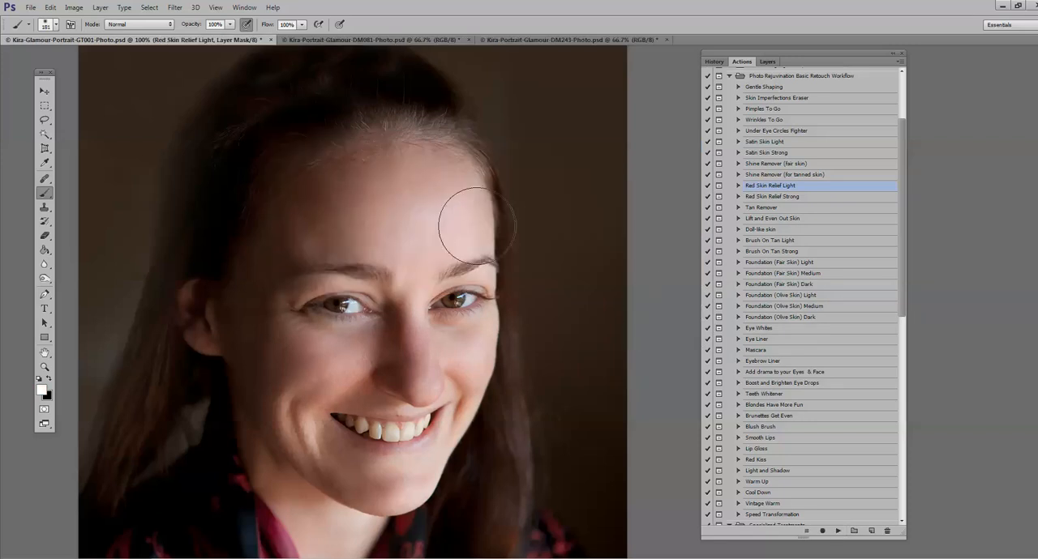
pyautogui.moveTo(424, 235)
pyautogui.mouseDown()
pyautogui.moveTo(288, 227)
pyautogui.moveTo(396, 198)
pyautogui.moveTo(445, 205)
pyautogui.moveTo(424, 194)
pyautogui.moveTo(325, 208)
pyautogui.moveTo(402, 360)
pyautogui.moveTo(440, 358)
pyautogui.moveTo(442, 379)
pyautogui.moveTo(299, 367)
pyautogui.moveTo(331, 458)
pyautogui.moveTo(363, 487)
pyautogui.moveTo(293, 544)
pyautogui.moveTo(290, 513)
pyautogui.moveTo(326, 549)
pyautogui.moveTo(343, 542)
pyautogui.moveTo(363, 388)
pyautogui.moveTo(400, 333)
pyautogui.mouseUp()
# Step: Compare the skin tones with the Red Skin Relief Light layer hidden and shown, at 100% and 66.7% zoom
pyautogui.click(767, 61)
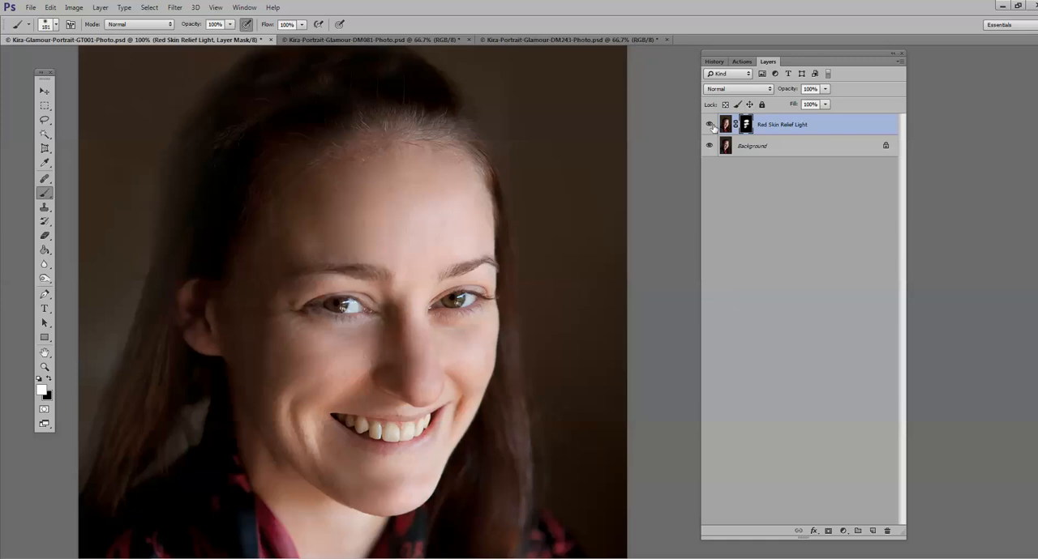
pyautogui.click(710, 125)
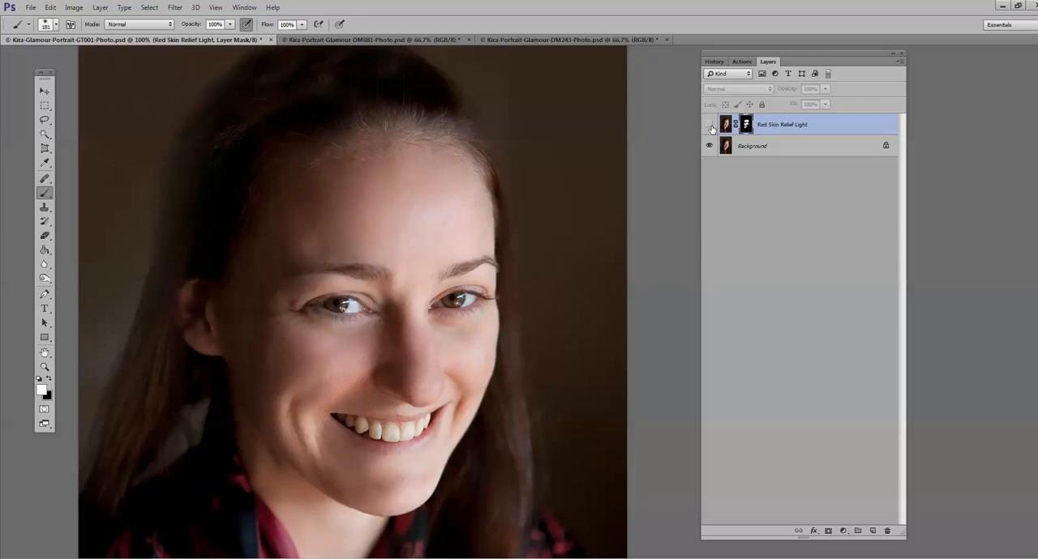
pyautogui.click(710, 126)
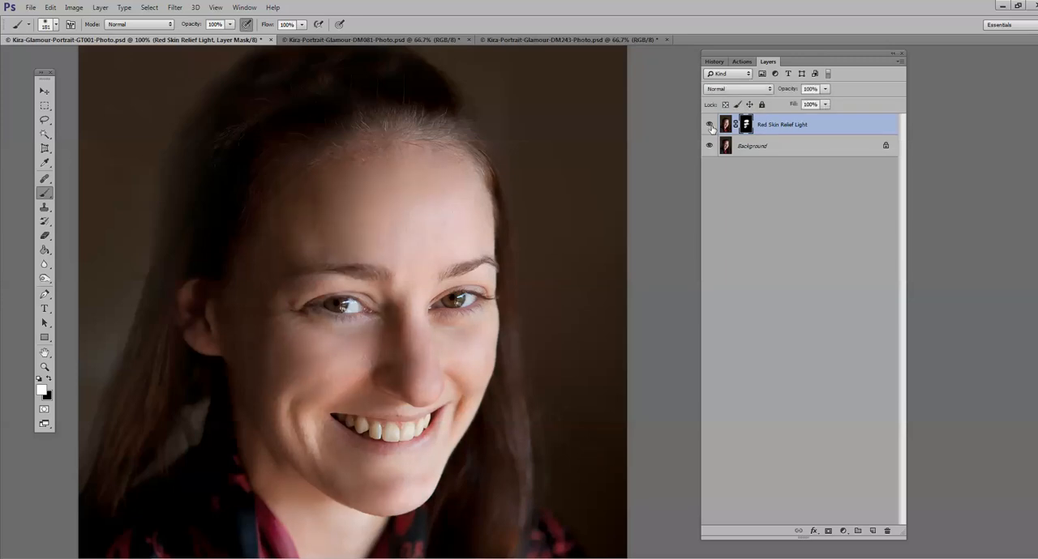
pyautogui.click(47, 369)
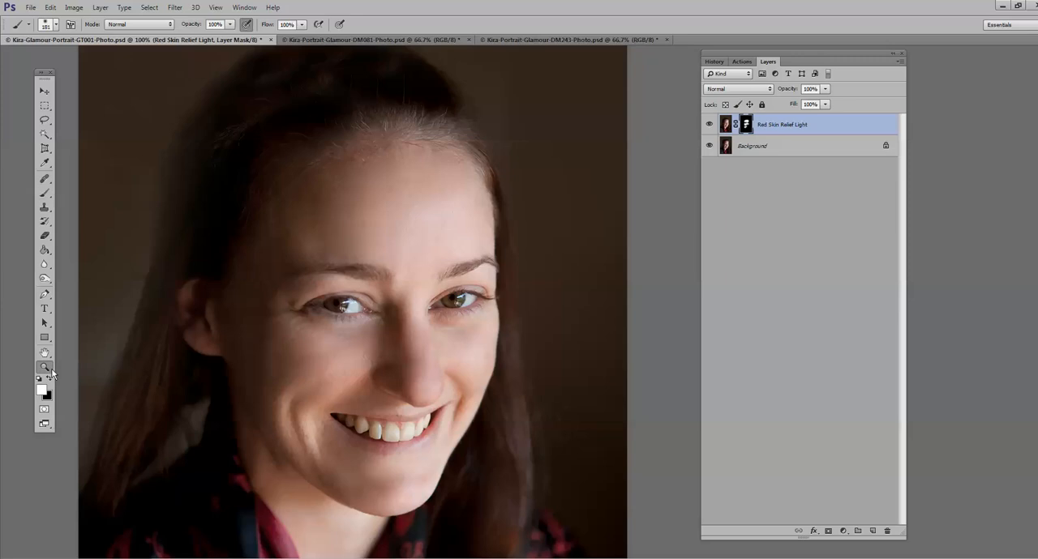
pyautogui.keyDown('alt'); pyautogui.click(274, 333); pyautogui.keyUp('alt')
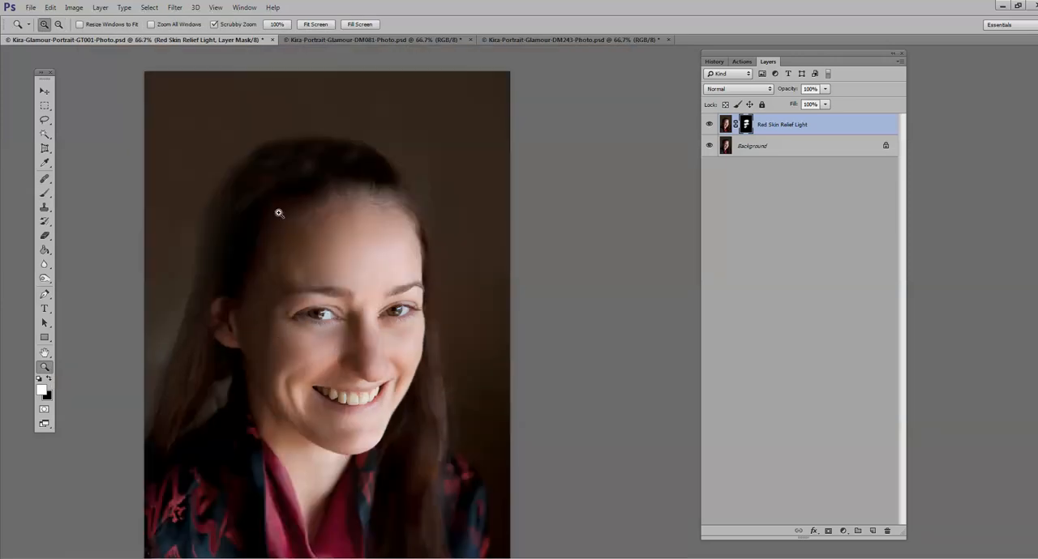
pyautogui.click(710, 126)
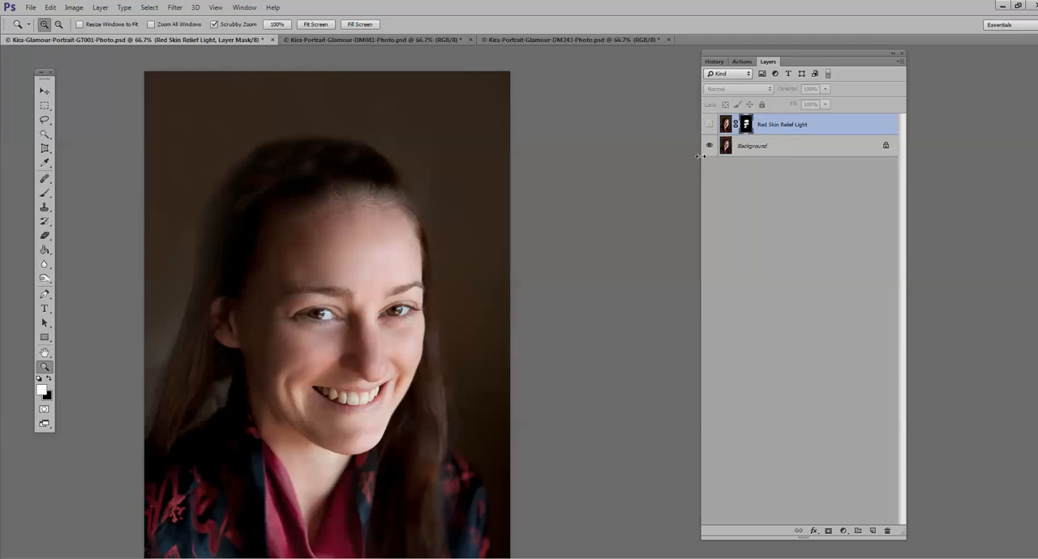
pyautogui.click(708, 126)
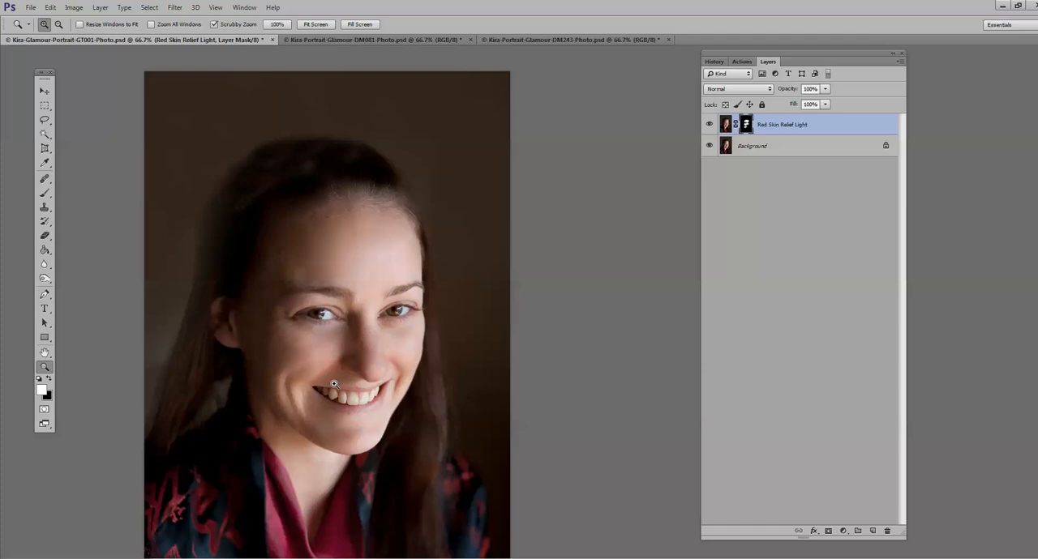
# Step: Paint the Red Skin Relief Light mask black at 18% brush opacity near the temple, and flatten the layer into the background
pyautogui.click(49, 379)
pyautogui.click(44, 193)
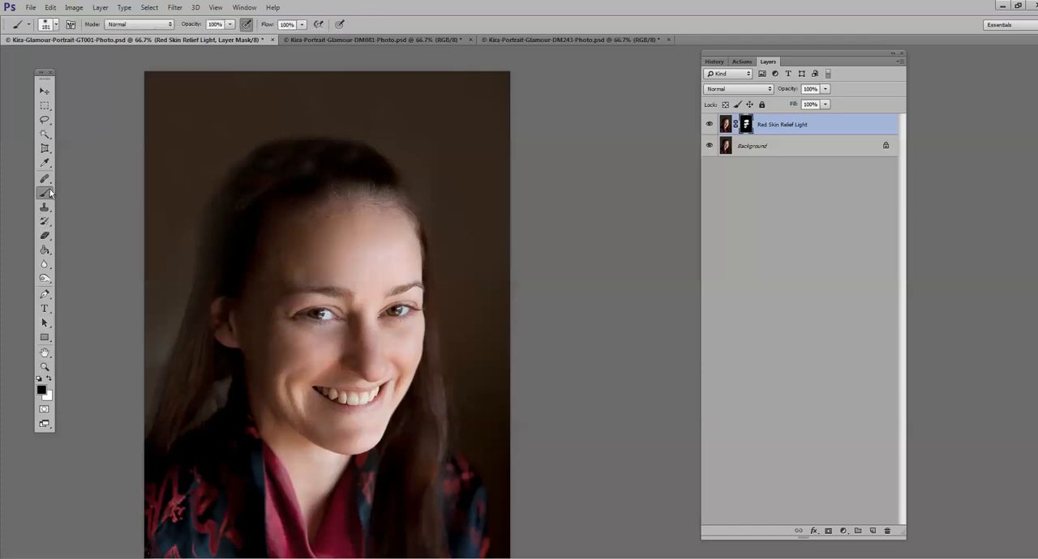
pyautogui.click(230, 24)
pyautogui.moveTo(233, 36); pyautogui.dragTo(184, 36)
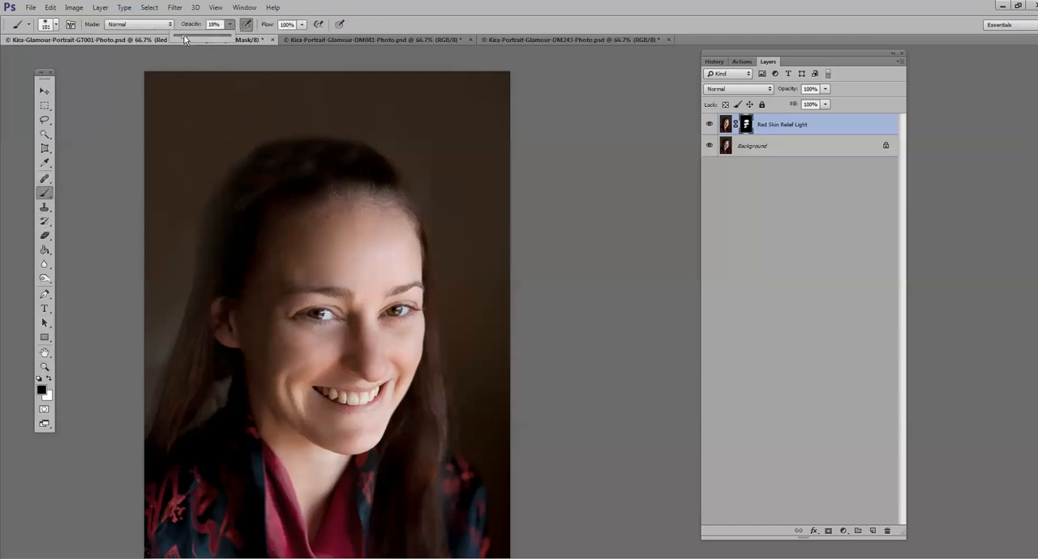
pyautogui.click(291, 269)
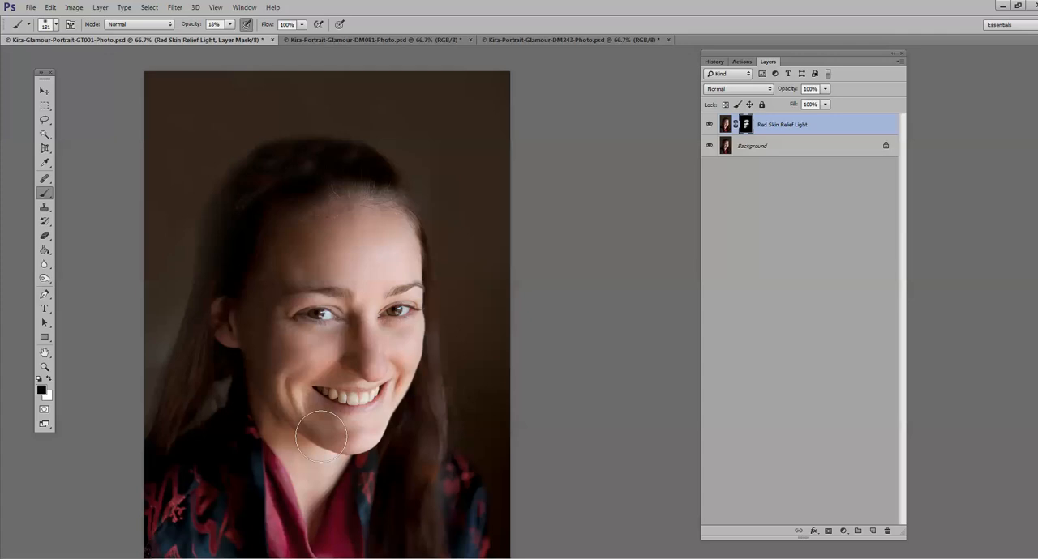
pyautogui.click(101, 8)
pyautogui.click(116, 344)
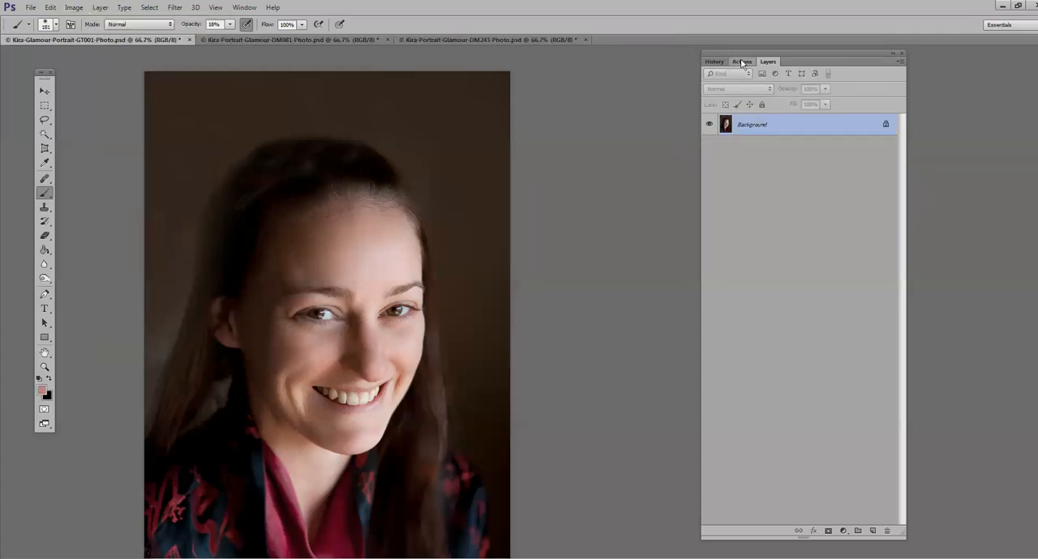
# Step: Play the Lift and Even Out Skin action on the portrait viewed at 100%, continue past its message, and show the document's layers
pyautogui.click(741, 62)
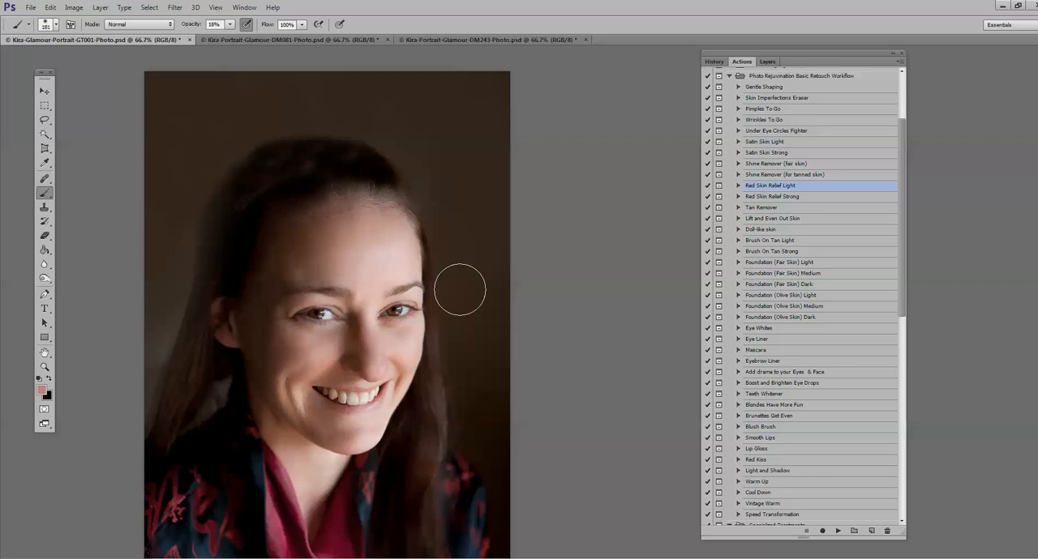
pyautogui.click(759, 222)
pyautogui.click(45, 366)
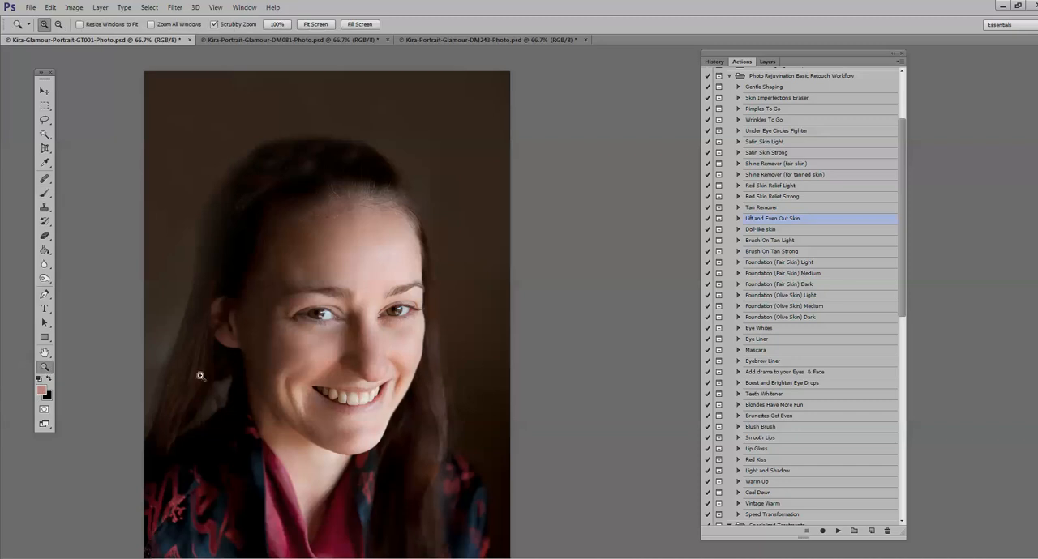
pyautogui.click(264, 375)
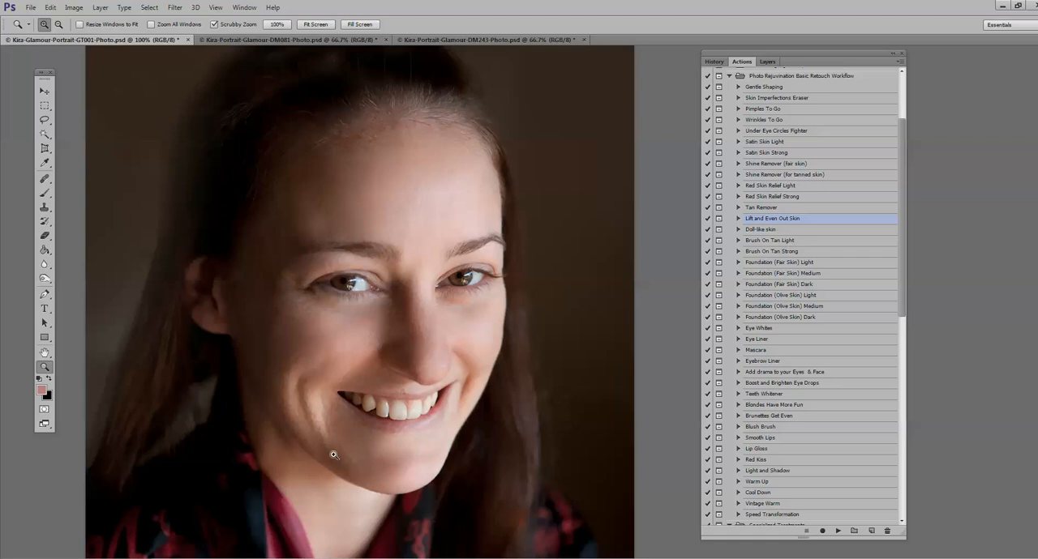
pyautogui.click(838, 532)
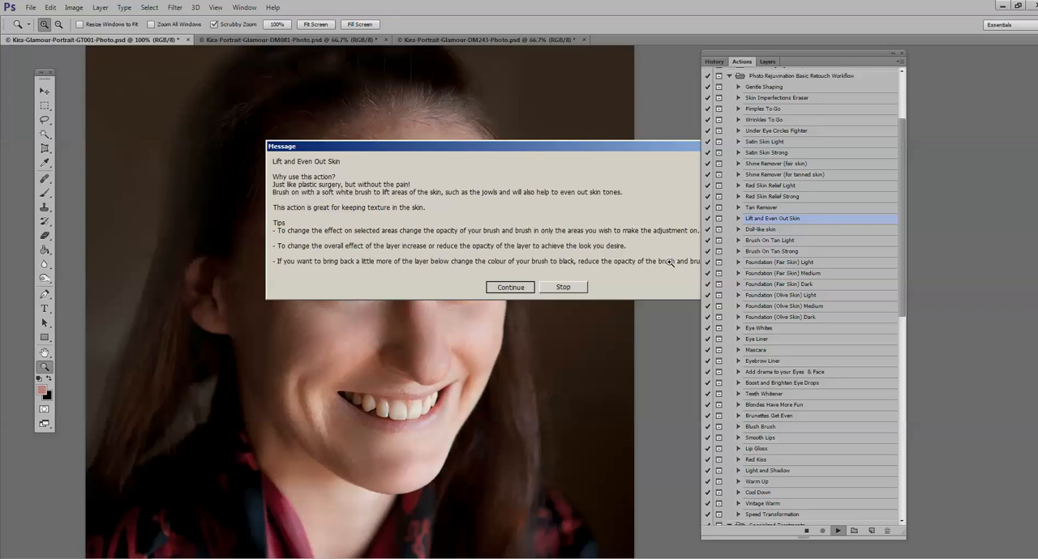
pyautogui.press('Return')
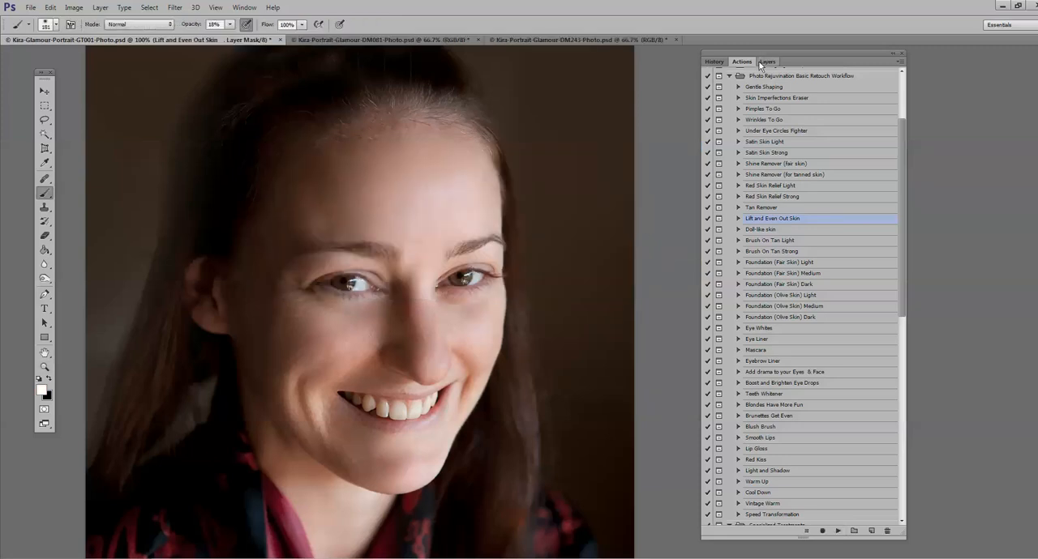
pyautogui.click(767, 62)
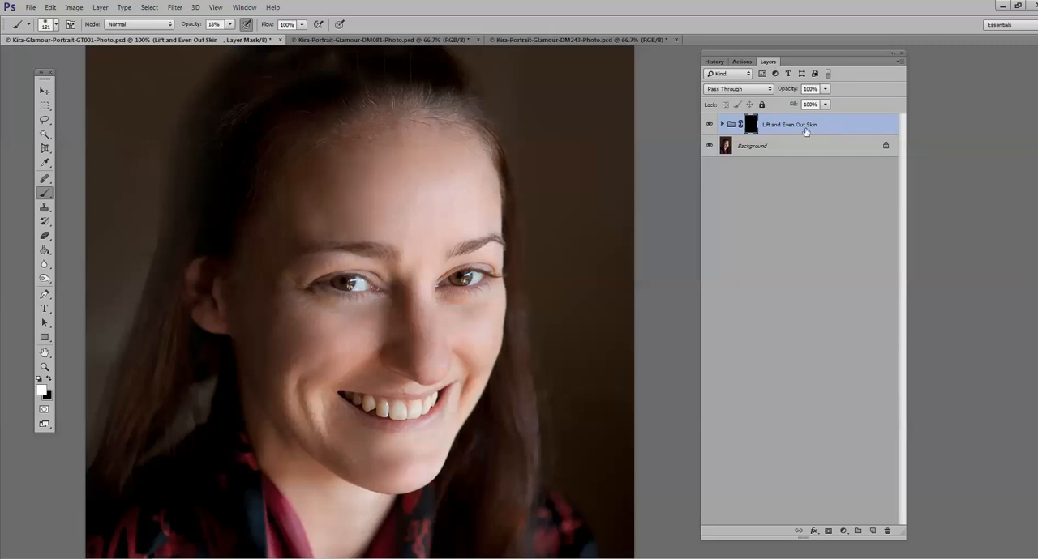
# Step: Paint the Lift and Even Out Skin mask white across the forehead with an 83 px brush at 100% opacity
pyautogui.moveTo(230, 25); pyautogui.dragTo(390, 63)
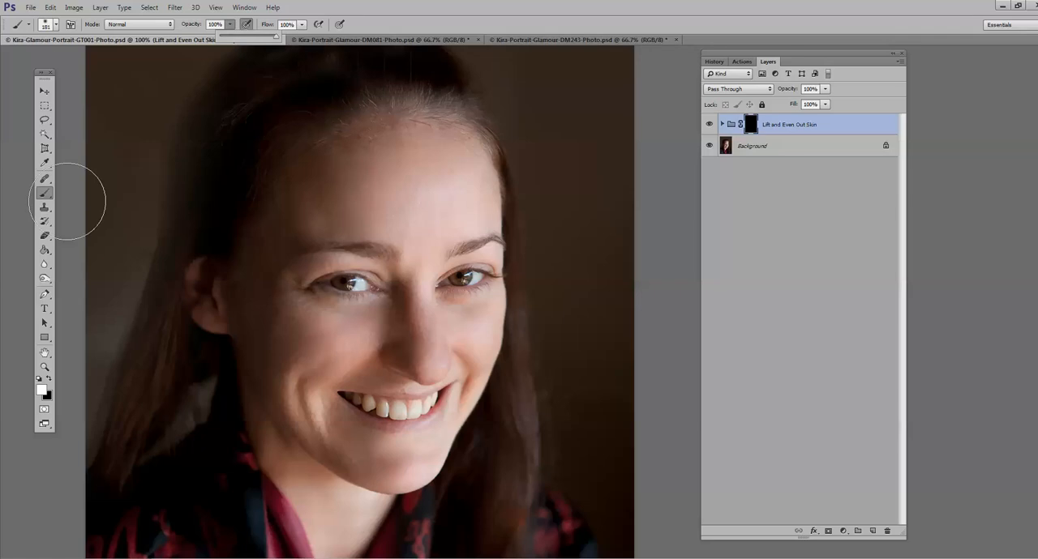
pyautogui.click(54, 26)
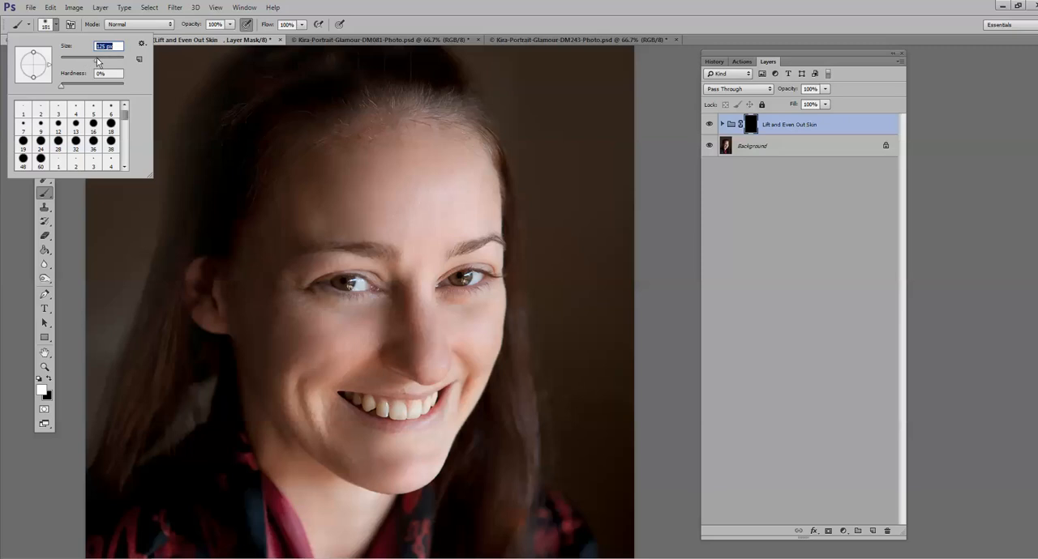
pyautogui.press('z')
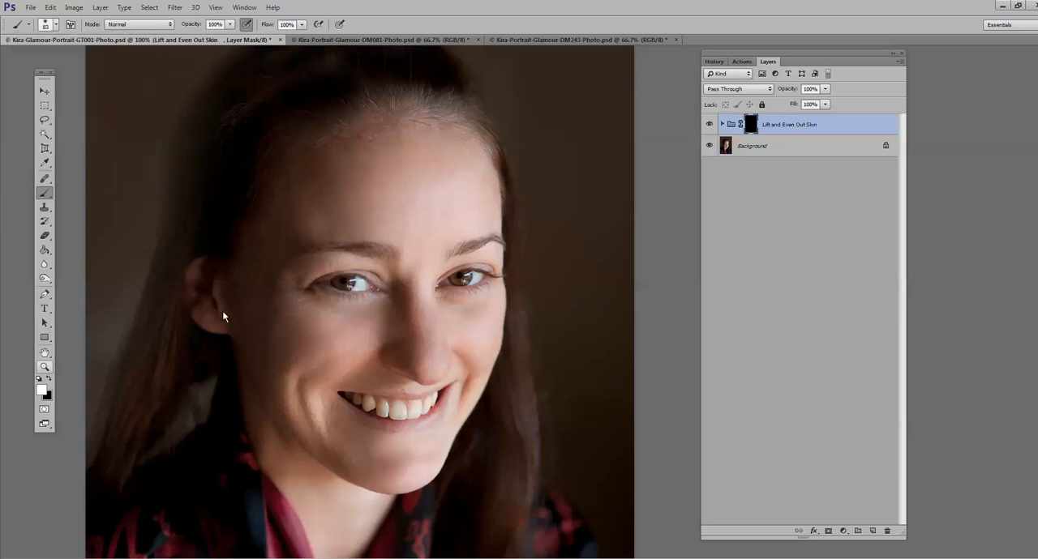
pyautogui.click(336, 157)
pyautogui.click(337, 157)
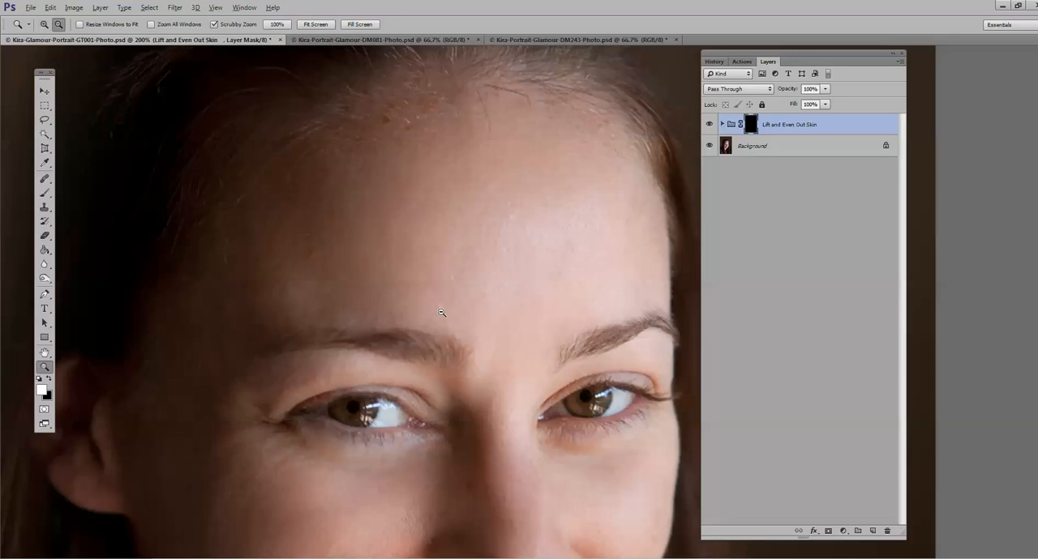
pyautogui.keyDown('alt'); pyautogui.click(440, 312); pyautogui.keyUp('alt')
pyautogui.click(44, 193)
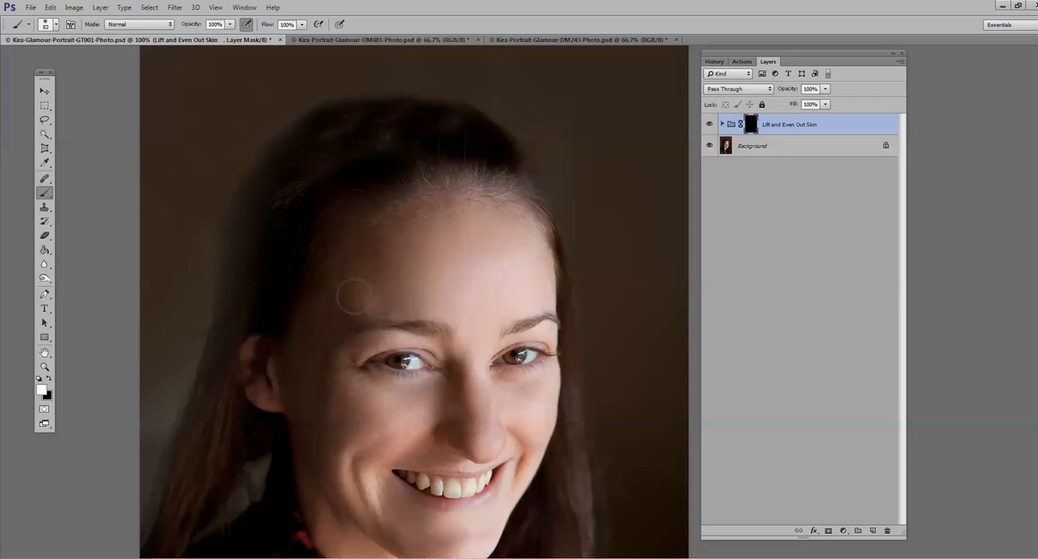
pyautogui.moveTo(448, 237)
pyautogui.mouseDown()
pyautogui.moveTo(391, 247)
pyautogui.moveTo(344, 293)
pyautogui.mouseUp()
# Step: Compare the forehead at 200% zoom with the Lift and Even Out Skin layer hidden and shown
pyautogui.click(44, 367)
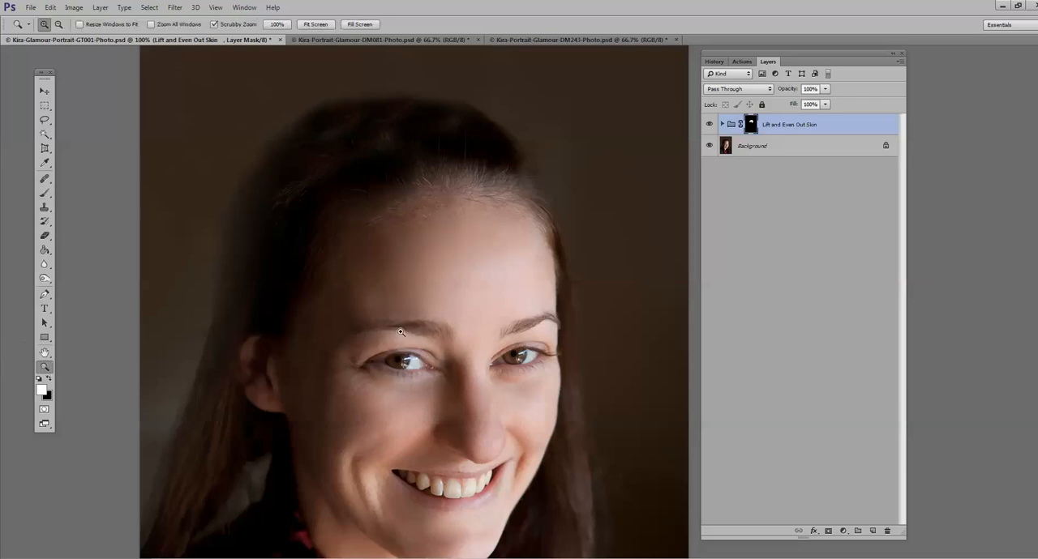
pyautogui.click(442, 326)
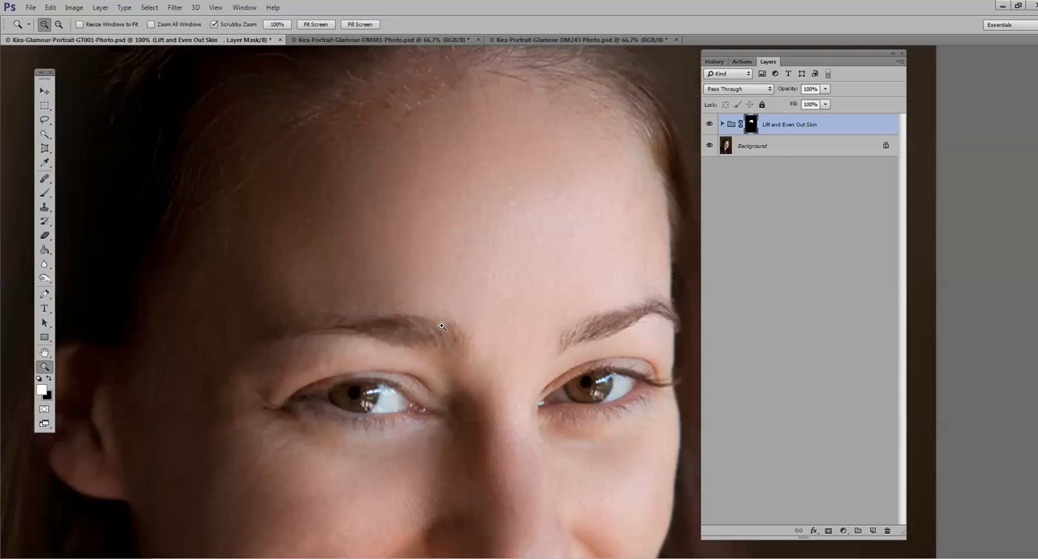
pyautogui.hotkey('ctrl', ',')
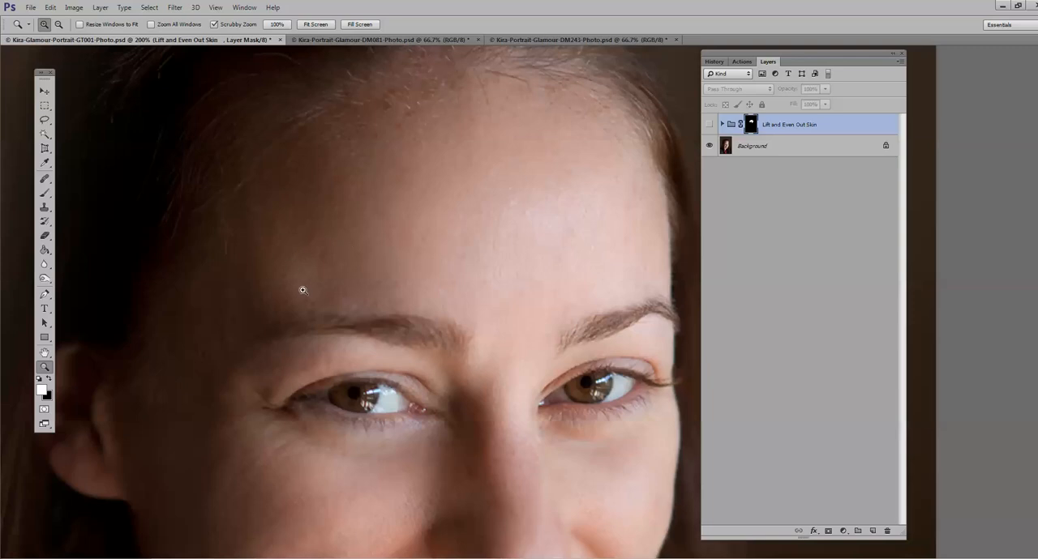
pyautogui.click(709, 125)
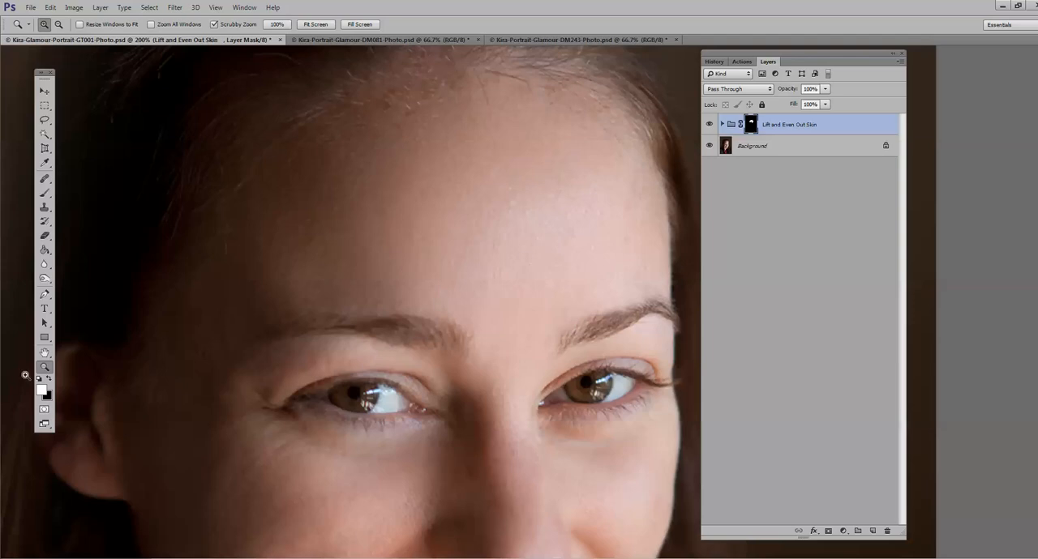
# Step: Paint the Lift and Even Out Skin mask white over the lower face with the 83 px brush at 100% zoom
pyautogui.keyDown('alt'); pyautogui.click(382, 414); pyautogui.keyUp('alt')
pyautogui.keyDown('alt'); pyautogui.click(385, 442); pyautogui.keyUp('alt')
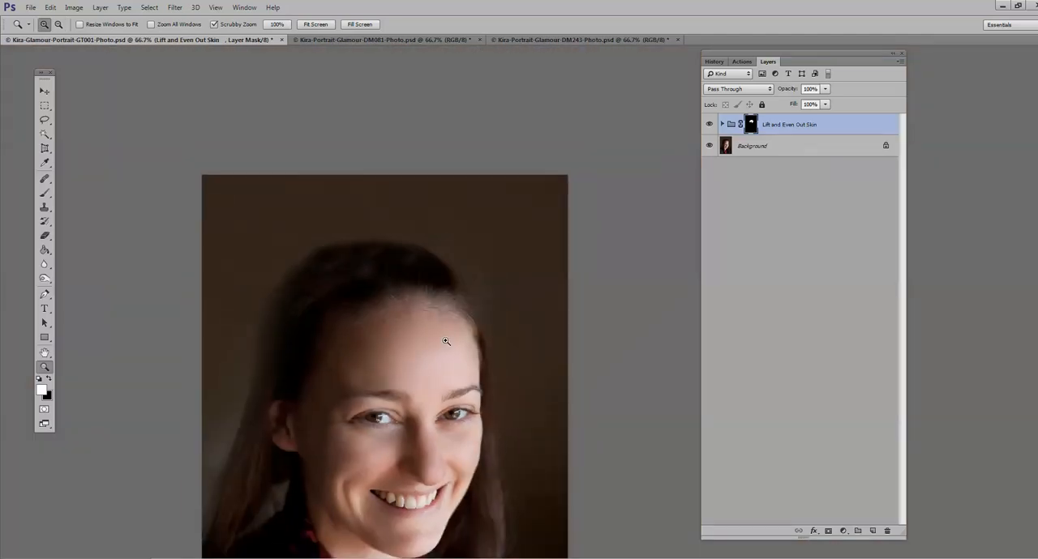
pyautogui.scroll(-3, 377, 486)
pyautogui.click(376, 446)
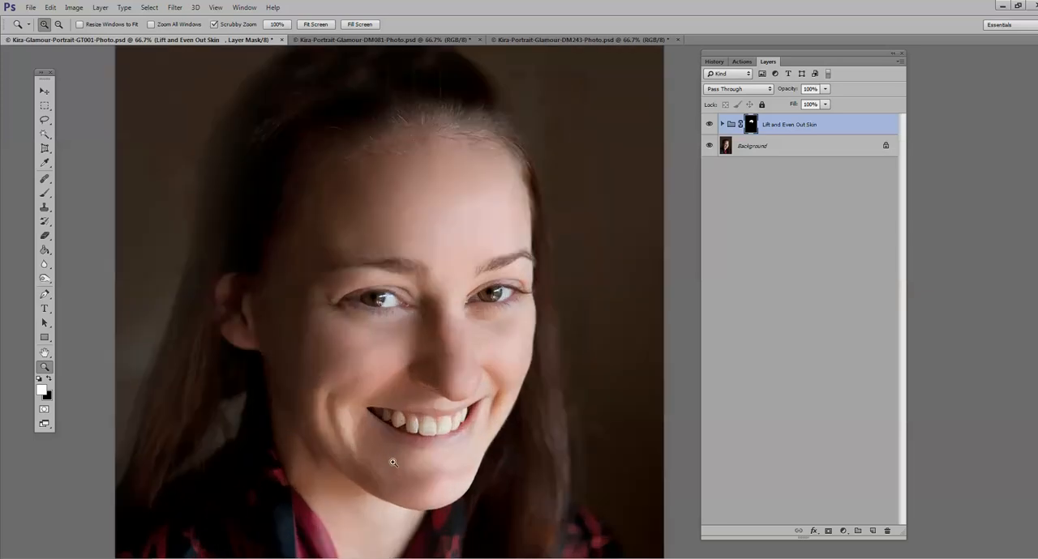
pyautogui.click(49, 194)
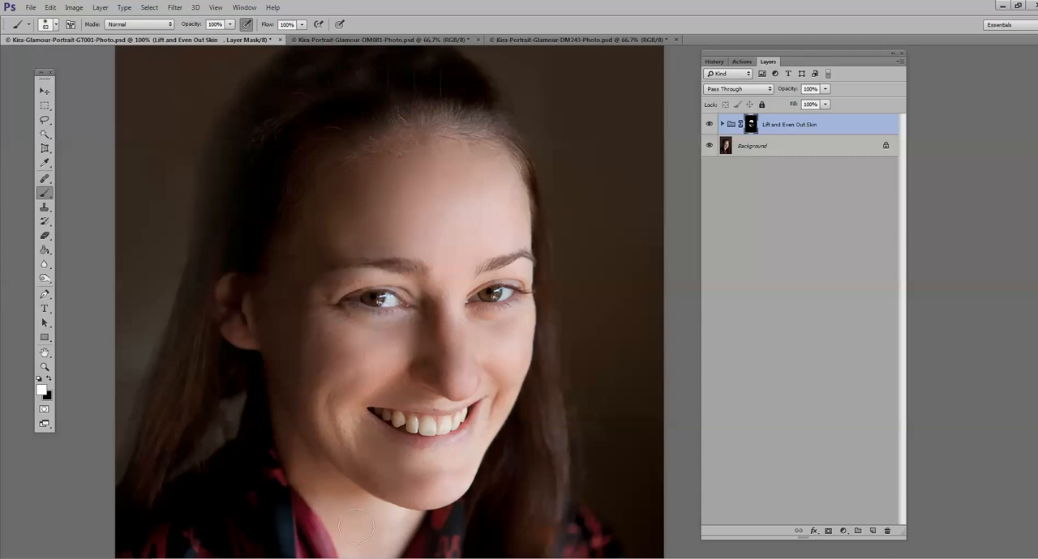
# Step: Reduce the brush to 50 px and paint the mask white around the eye area
pyautogui.click(48, 24)
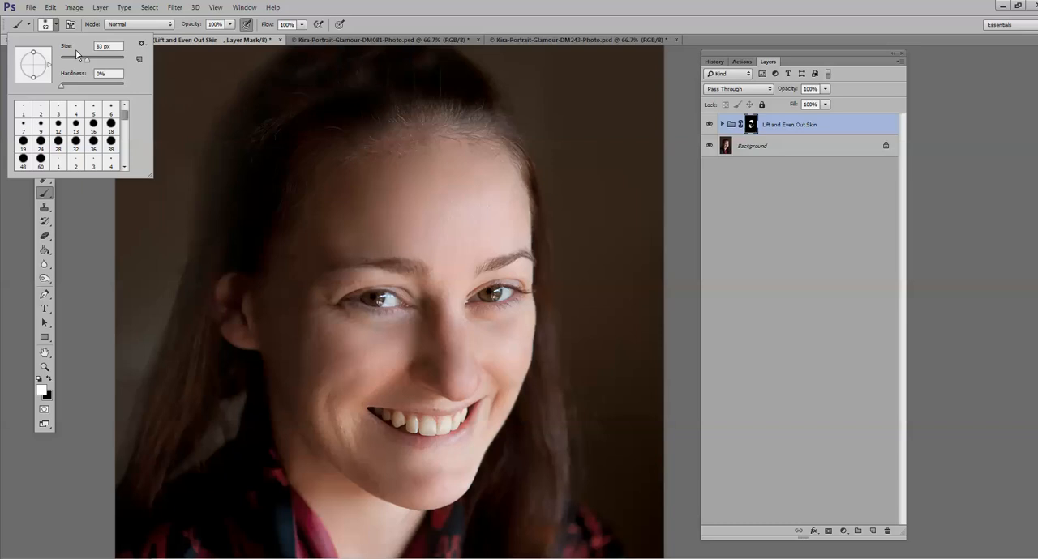
pyautogui.click(77, 58)
pyautogui.click(338, 320)
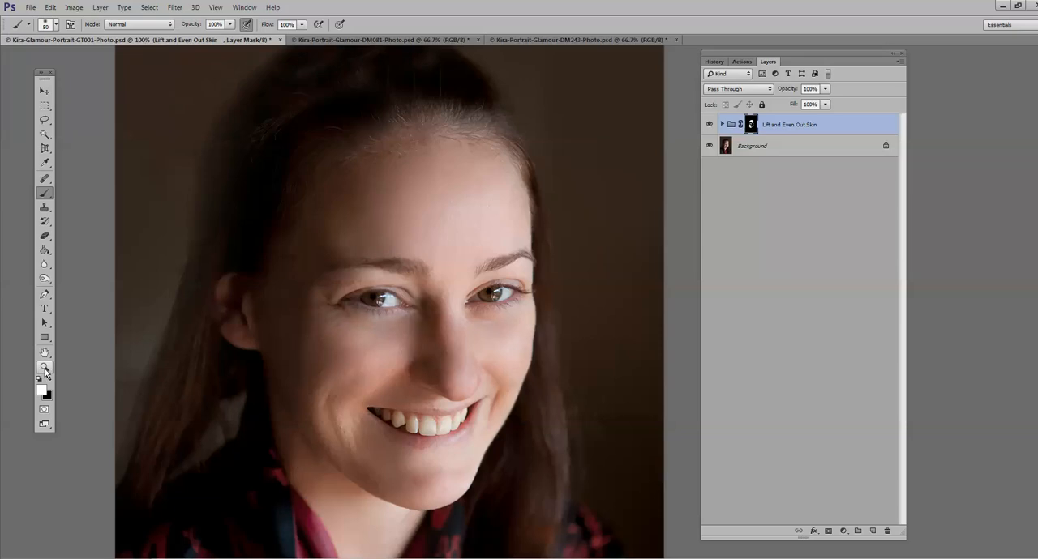
# Step: Compare the whole face at 66.7% zoom with the Lift and Even Out Skin layer hidden and shown
pyautogui.click(44, 368)
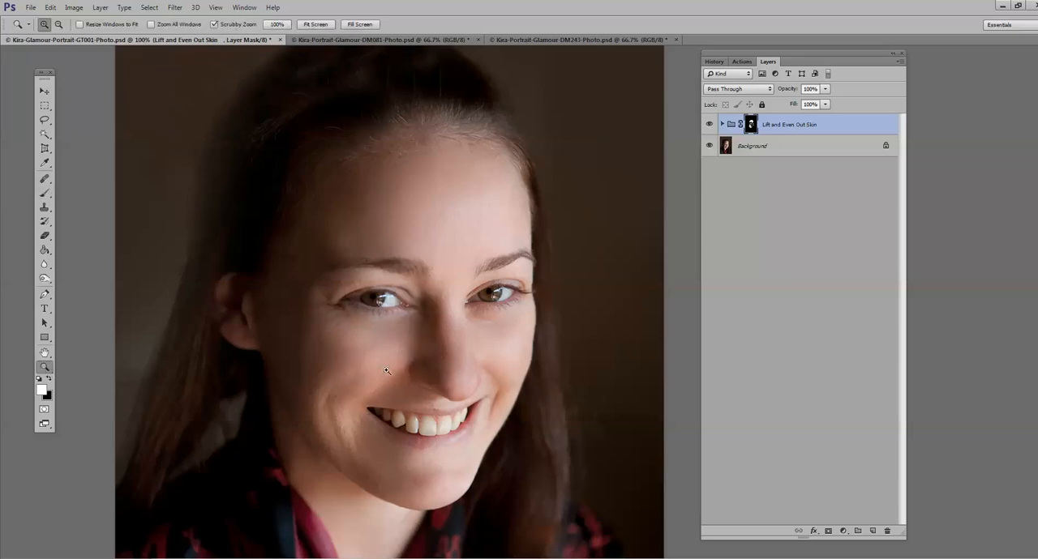
pyautogui.press('alt')
pyautogui.keyDown('alt'); pyautogui.click(367, 370); pyautogui.keyUp('alt')
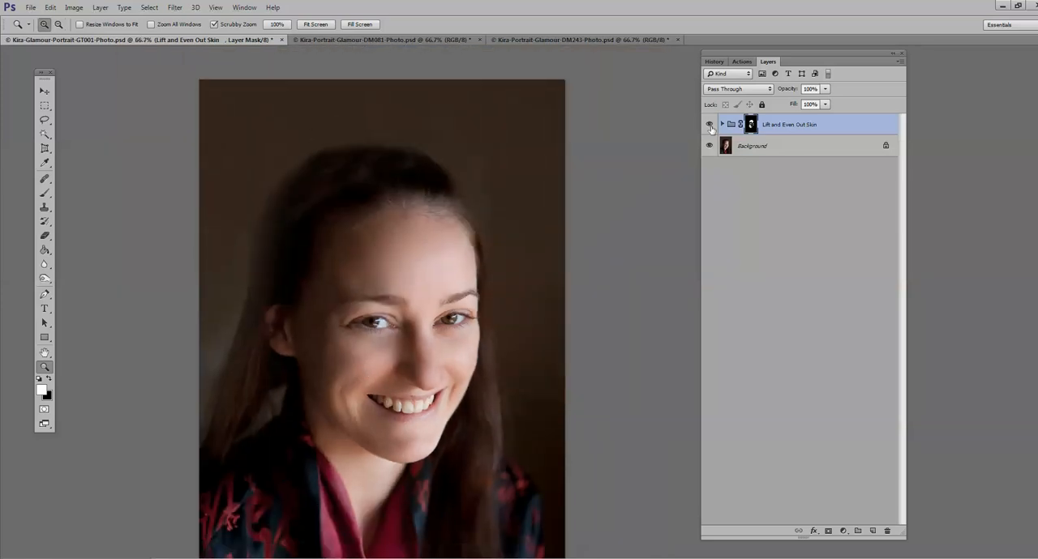
pyautogui.click(710, 125)
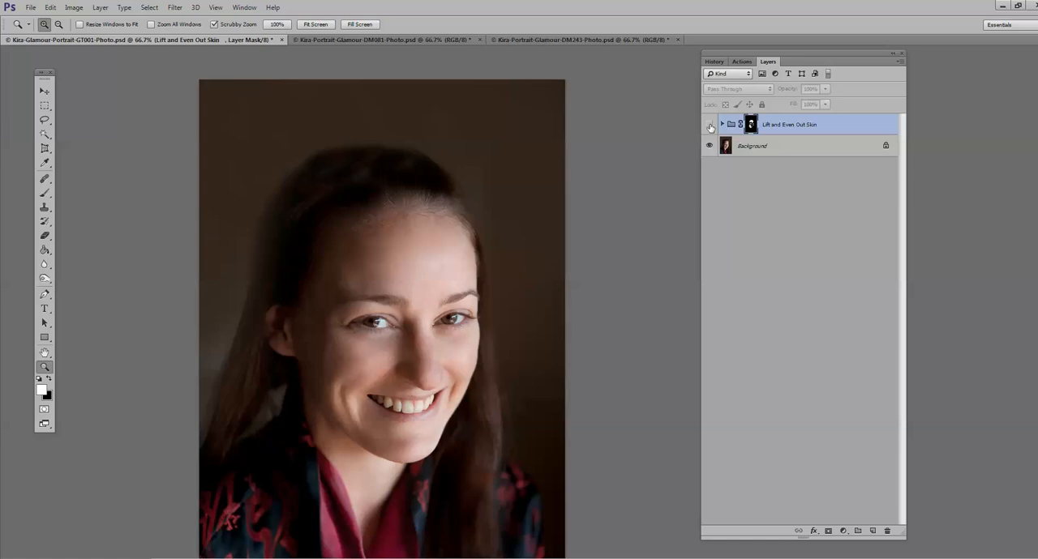
pyautogui.click(710, 125)
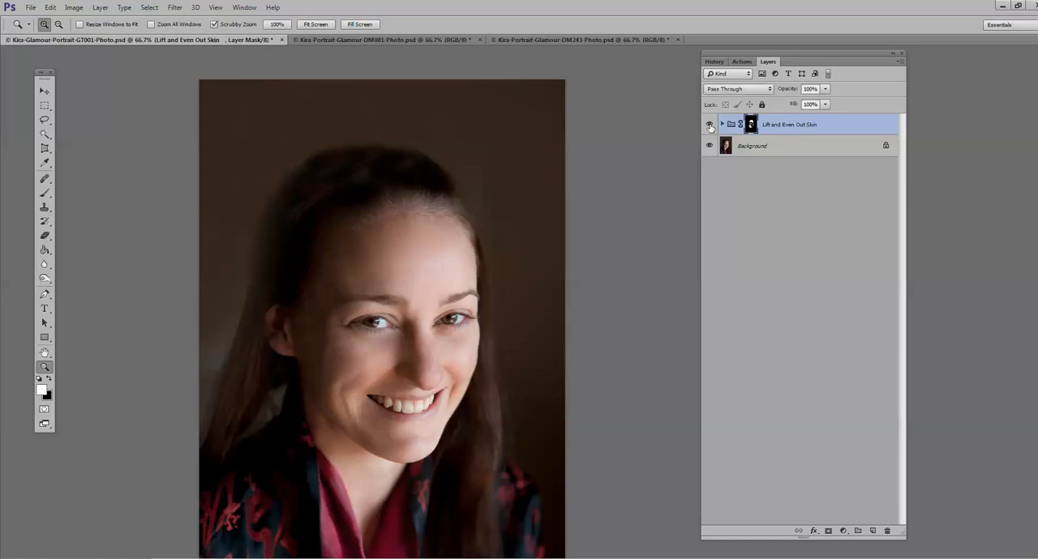
pyautogui.click(710, 126)
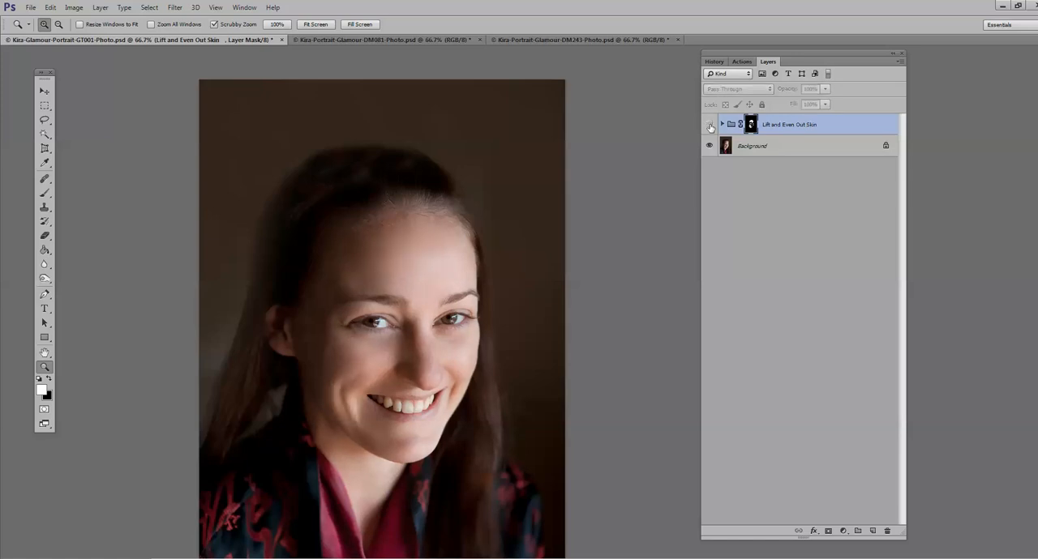
pyautogui.click(710, 126)
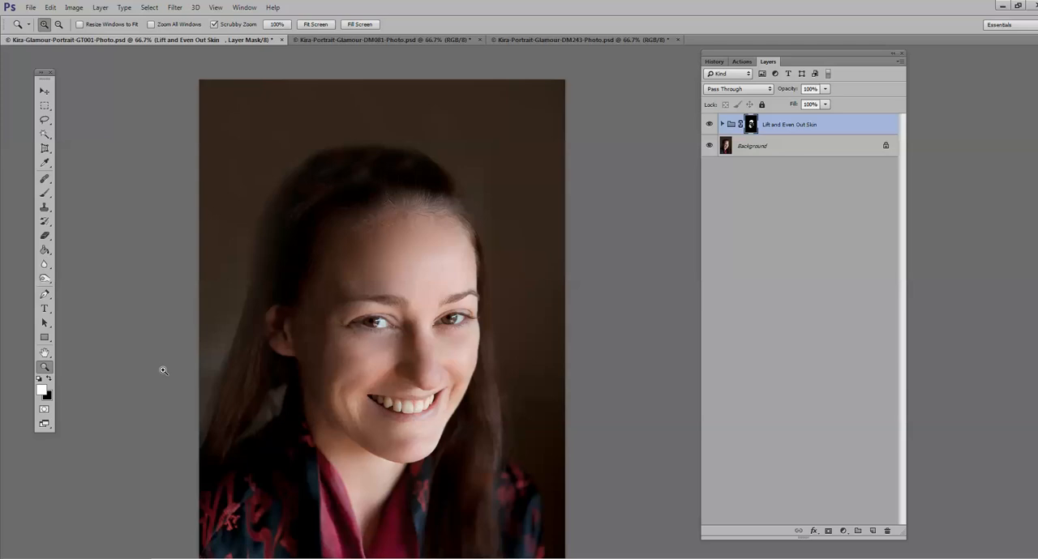
# Step: Lower the Lift and Even Out Skin layer to 75% opacity and paint its mask black at 30% brush opacity under the eye
pyautogui.moveTo(824, 88)
pyautogui.mouseDown()
pyautogui.moveTo(799, 102)
pyautogui.moveTo(812, 103)
pyautogui.mouseUp()
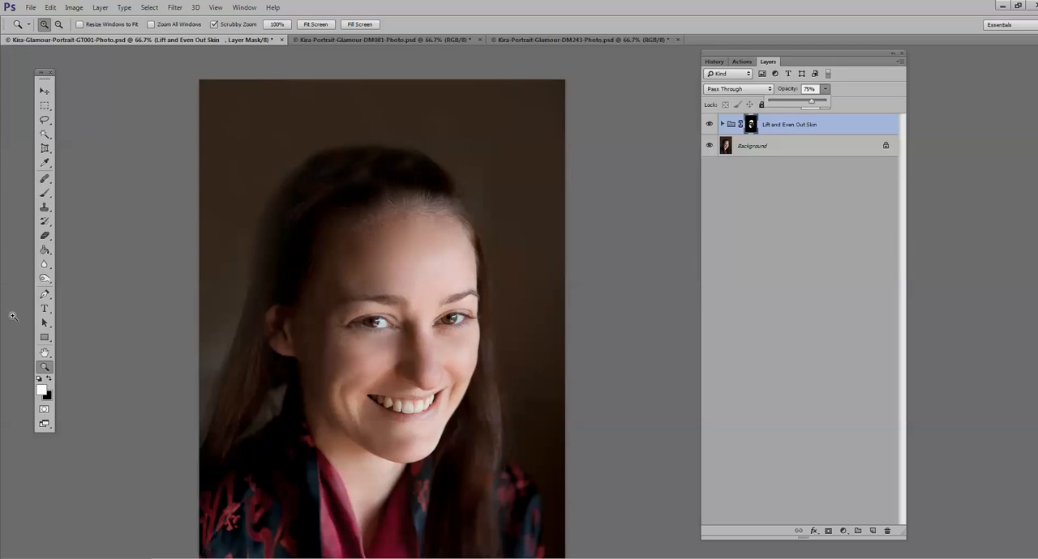
pyautogui.click(49, 379)
pyautogui.click(50, 379)
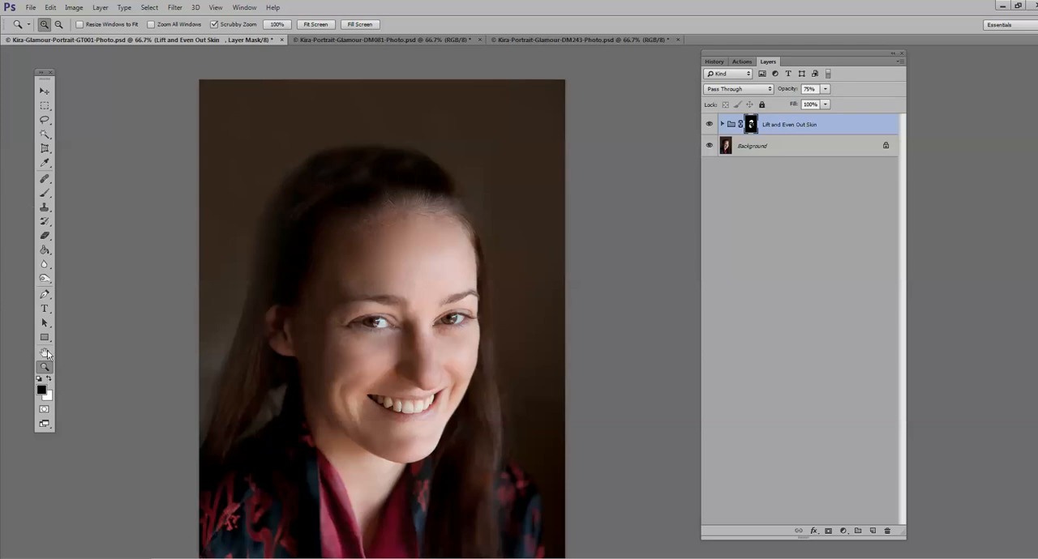
pyautogui.click(45, 193)
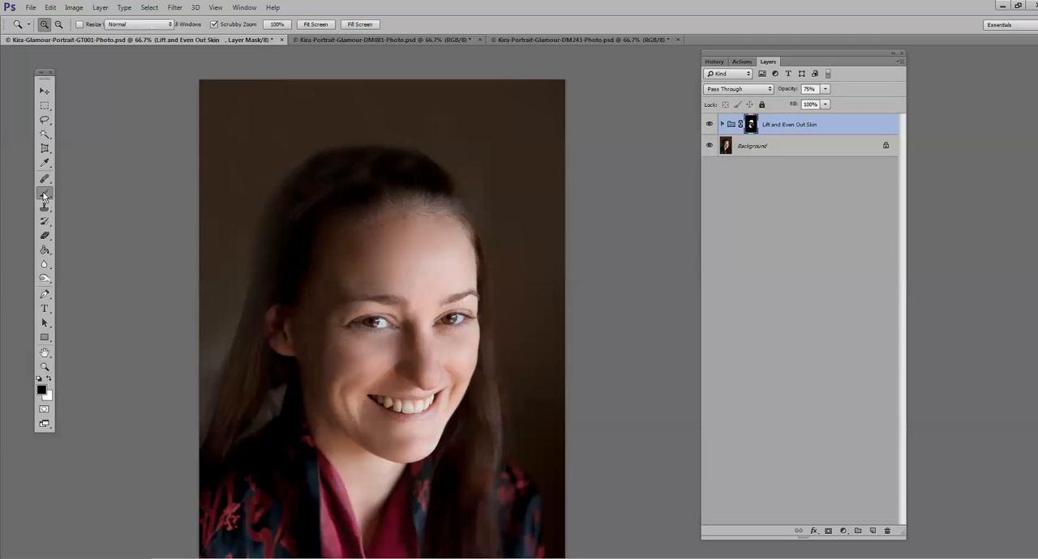
pyautogui.click(230, 25)
pyautogui.moveTo(229, 36); pyautogui.dragTo(191, 36)
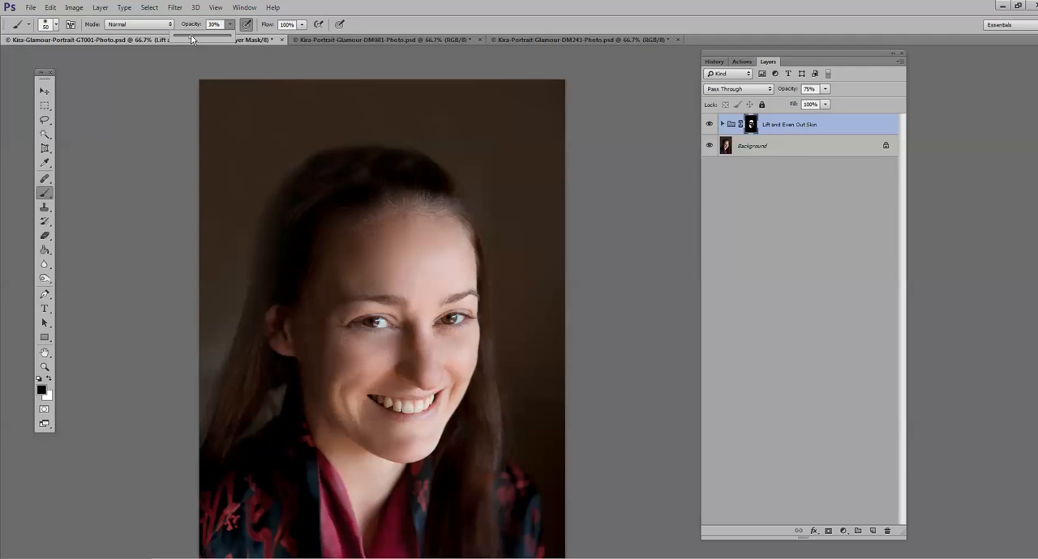
pyautogui.click(369, 344)
# Step: Check the portrait with the Lift and Even Out Skin layer hidden and shown, and flatten the image
pyautogui.click(709, 126)
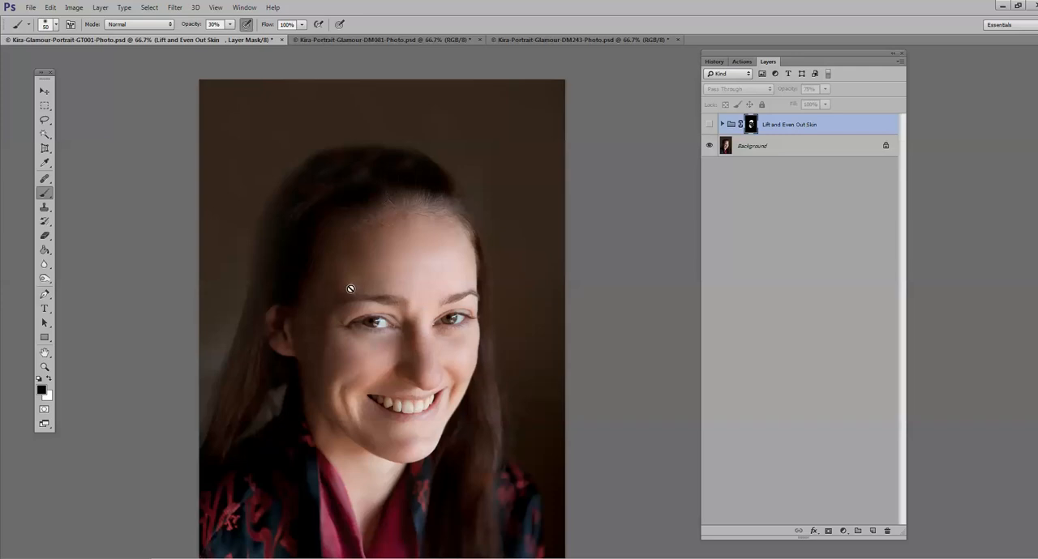
pyautogui.click(709, 126)
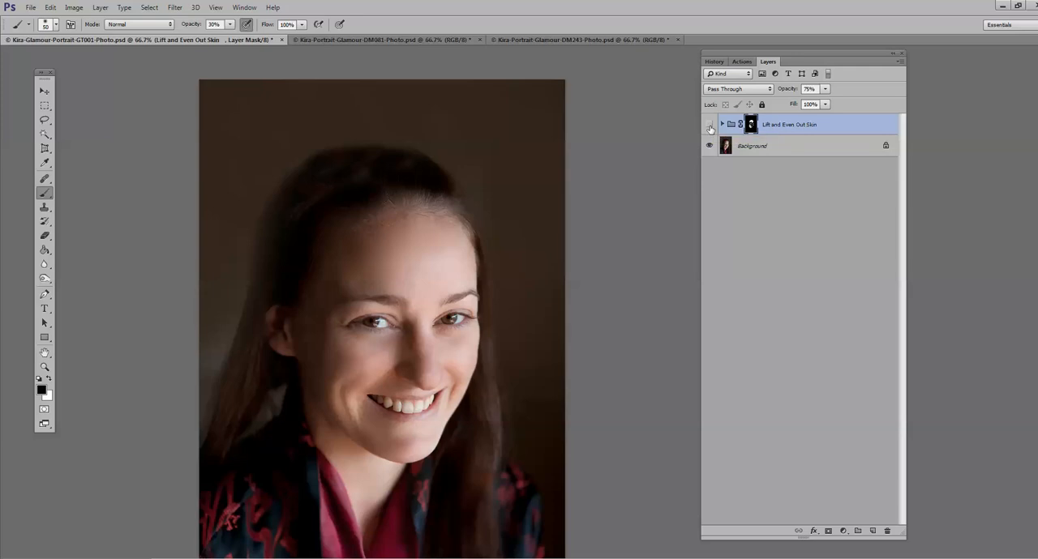
pyautogui.click(709, 127)
pyautogui.click(709, 127)
pyautogui.click(100, 7)
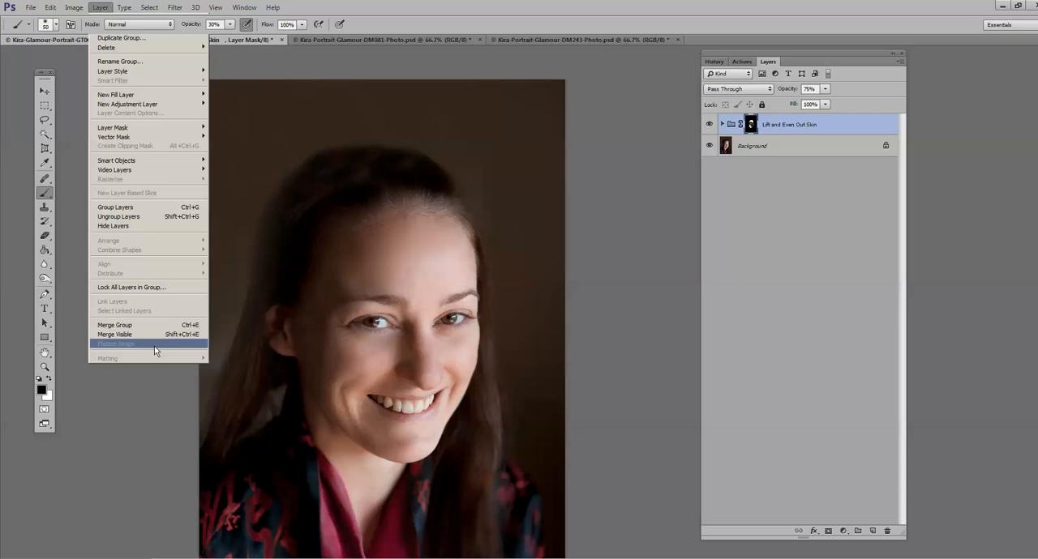
pyautogui.click(154, 346)
# Step: Play the Doll-like skin action on the portrait viewed at 100%, continue past its message, and show the document's layers
pyautogui.click(742, 62)
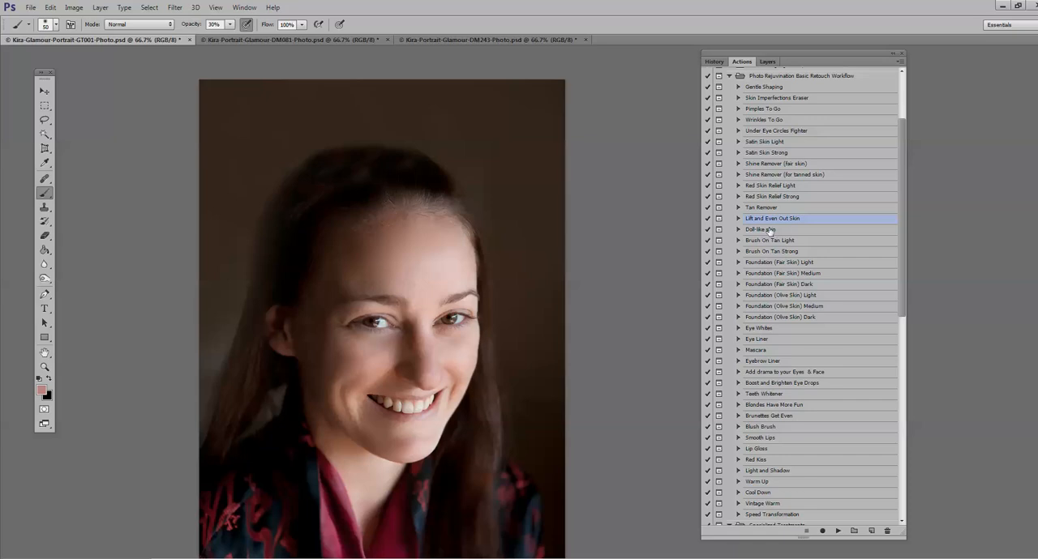
pyautogui.click(45, 369)
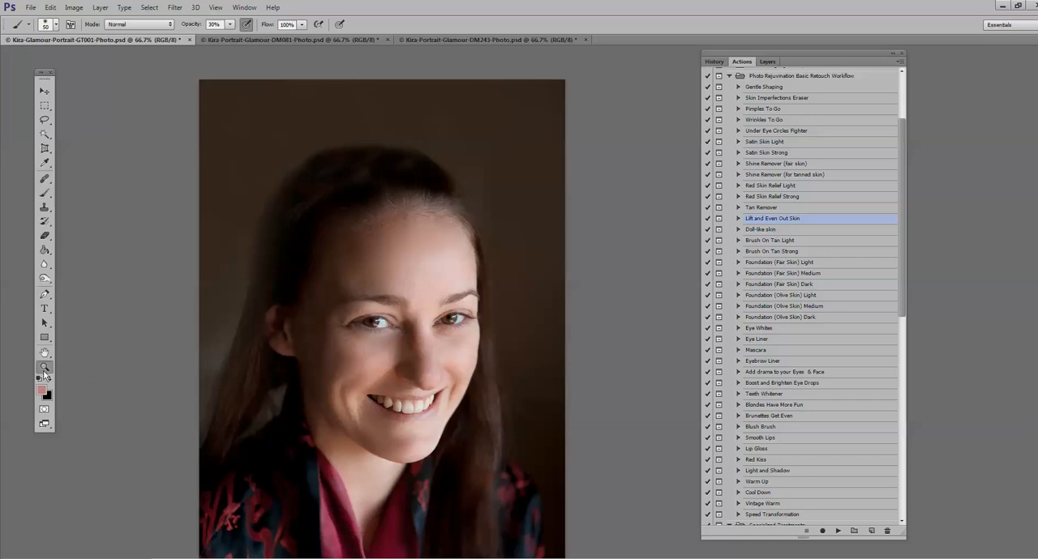
pyautogui.click(384, 337)
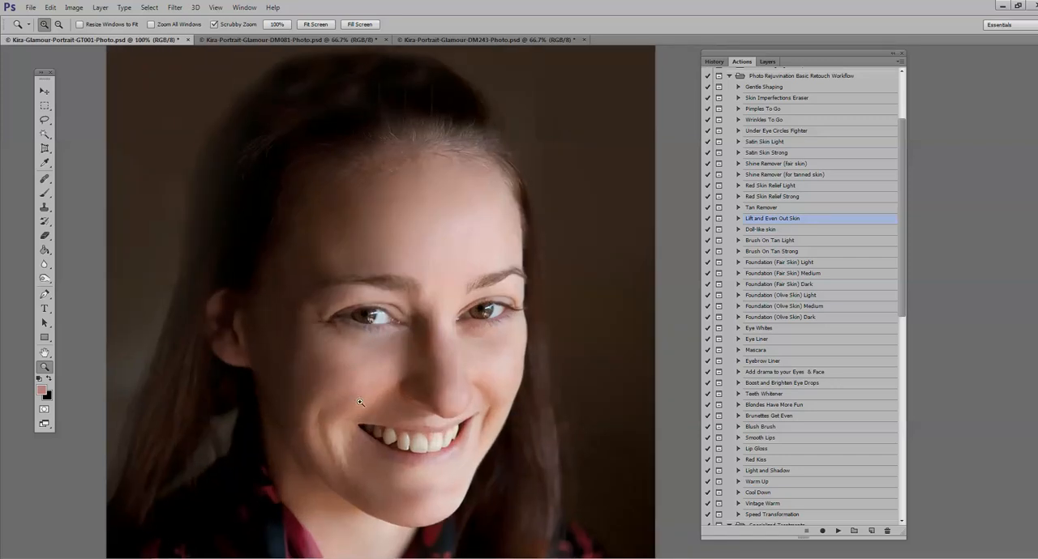
pyautogui.click(758, 234)
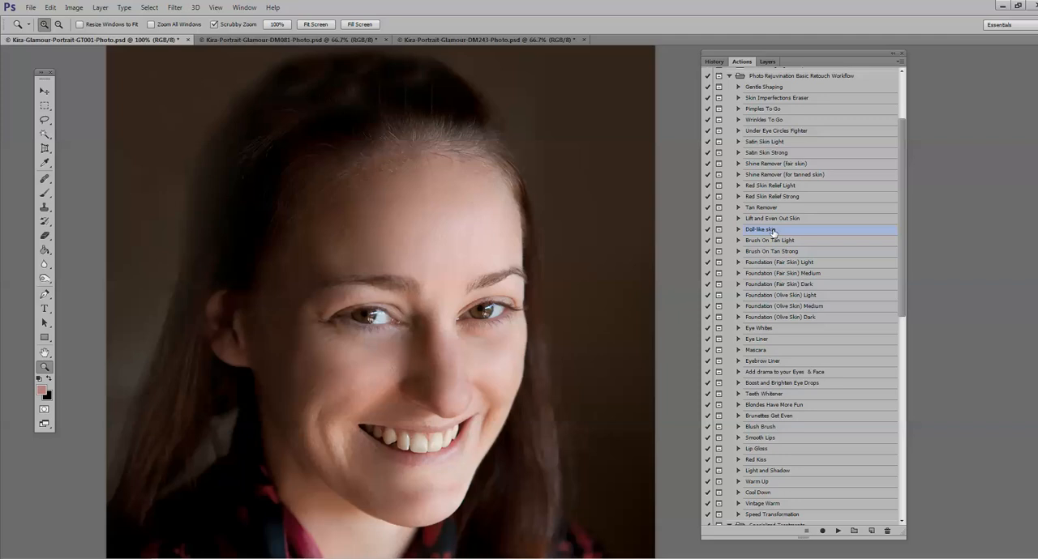
pyautogui.click(764, 100)
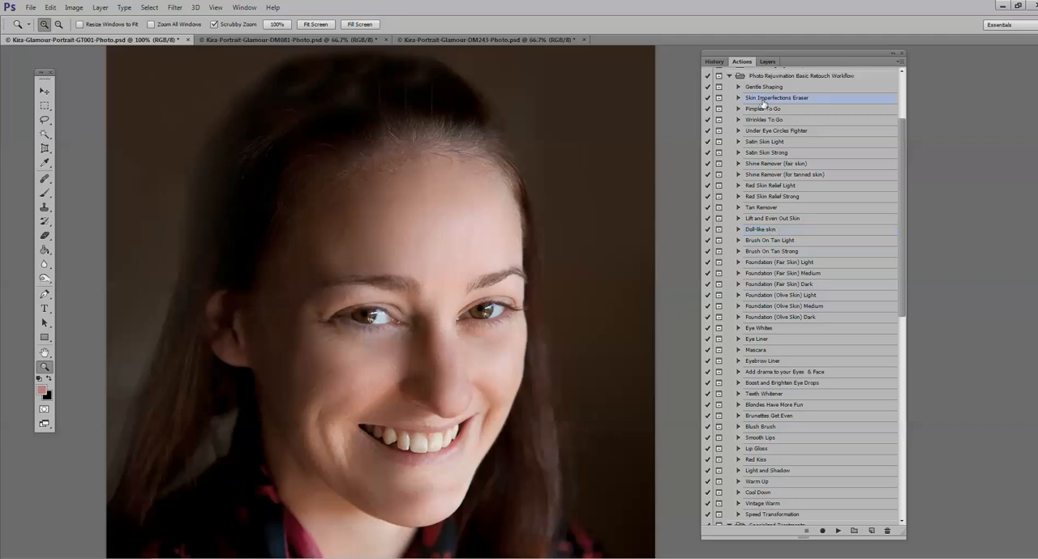
pyautogui.click(773, 232)
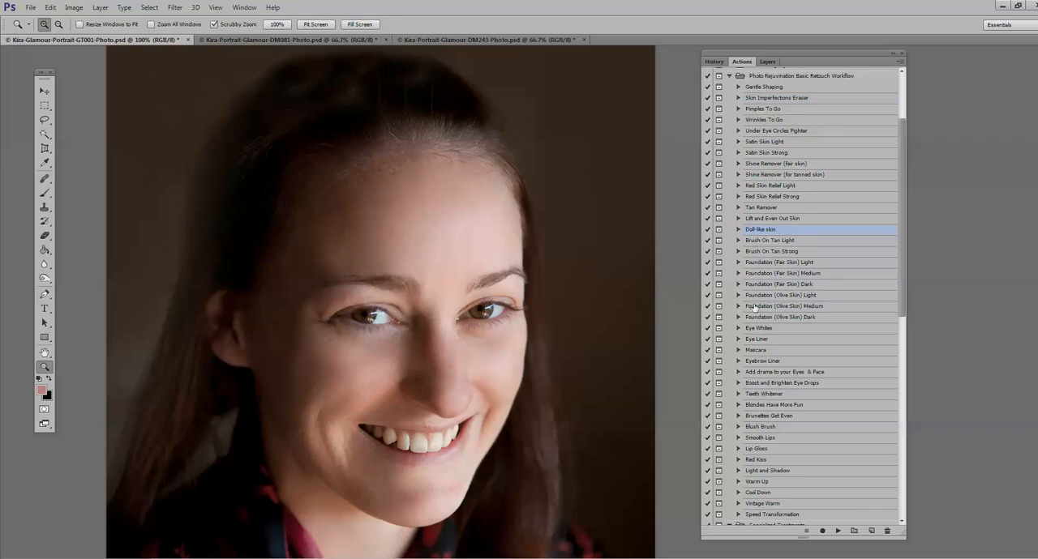
pyautogui.click(838, 531)
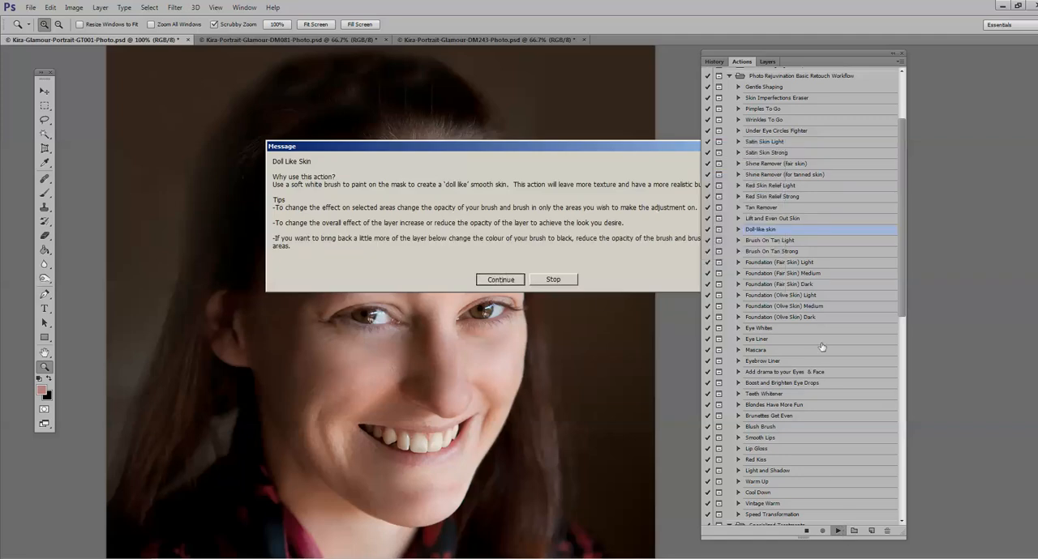
pyautogui.click(491, 280)
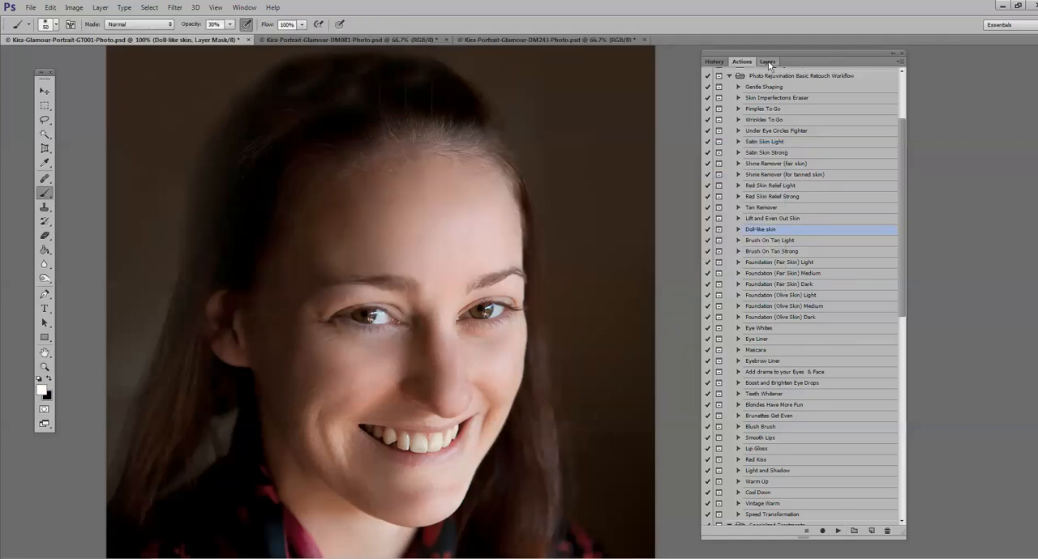
pyautogui.click(767, 62)
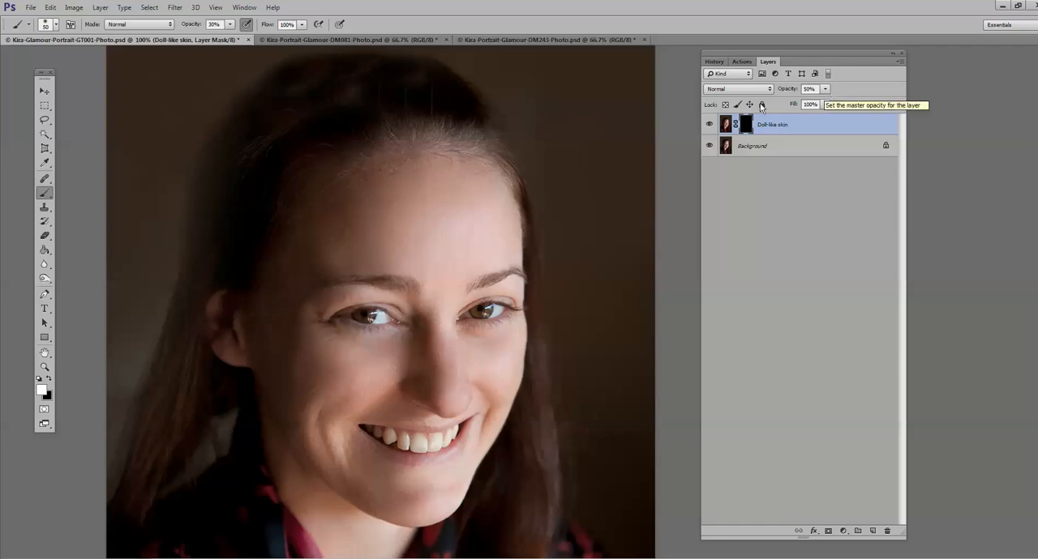
# Step: Paint the Doll-like skin mask white at 100% brush opacity over the forehead, cheeks, nose and chin
pyautogui.click(230, 25)
pyautogui.moveTo(230, 40); pyautogui.dragTo(268, 39)
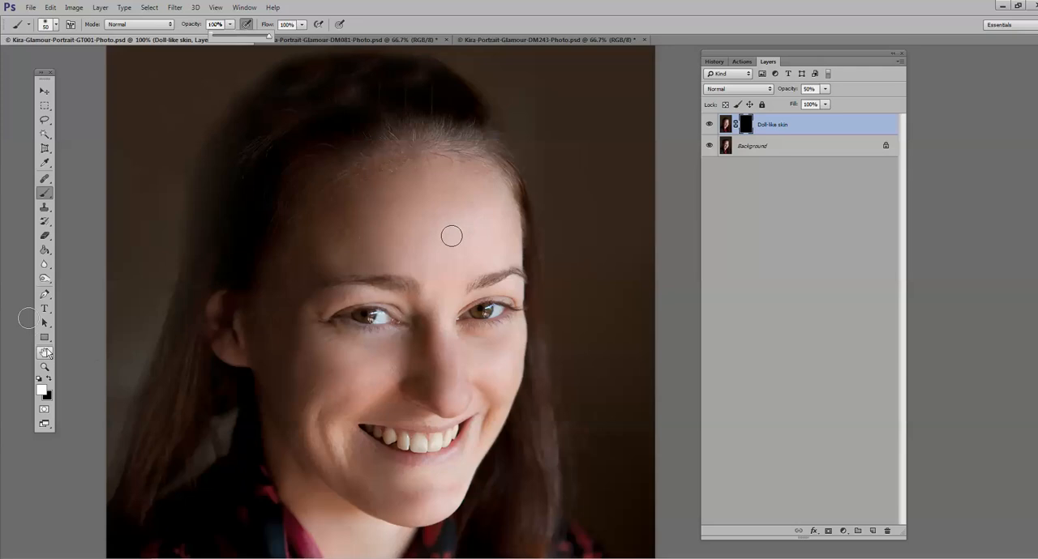
pyautogui.click(491, 258)
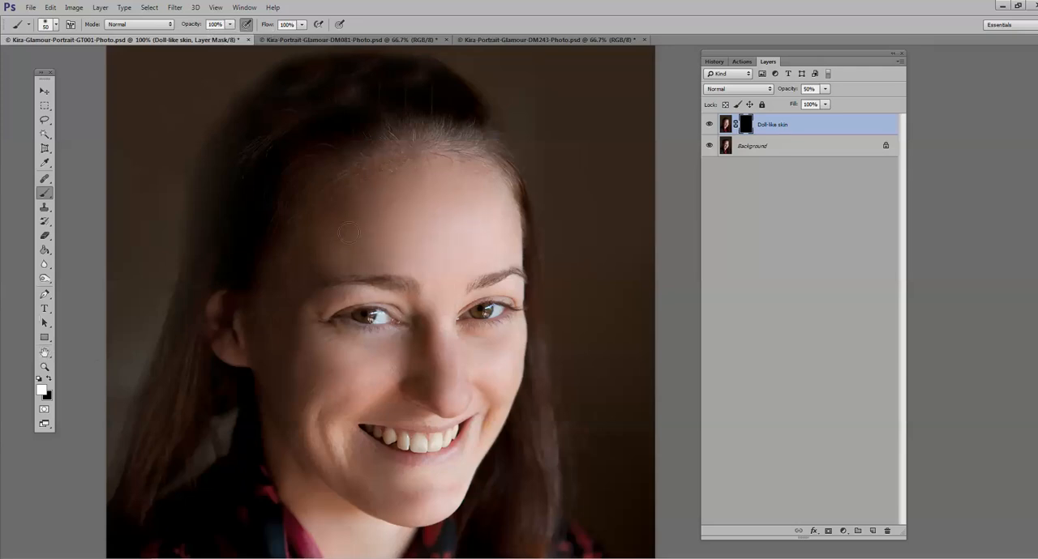
pyautogui.moveTo(375, 368); pyautogui.dragTo(325, 361)
pyautogui.moveTo(305, 418)
pyautogui.mouseDown()
pyautogui.moveTo(337, 445)
pyautogui.moveTo(445, 483)
pyautogui.moveTo(367, 501)
pyautogui.mouseUp()
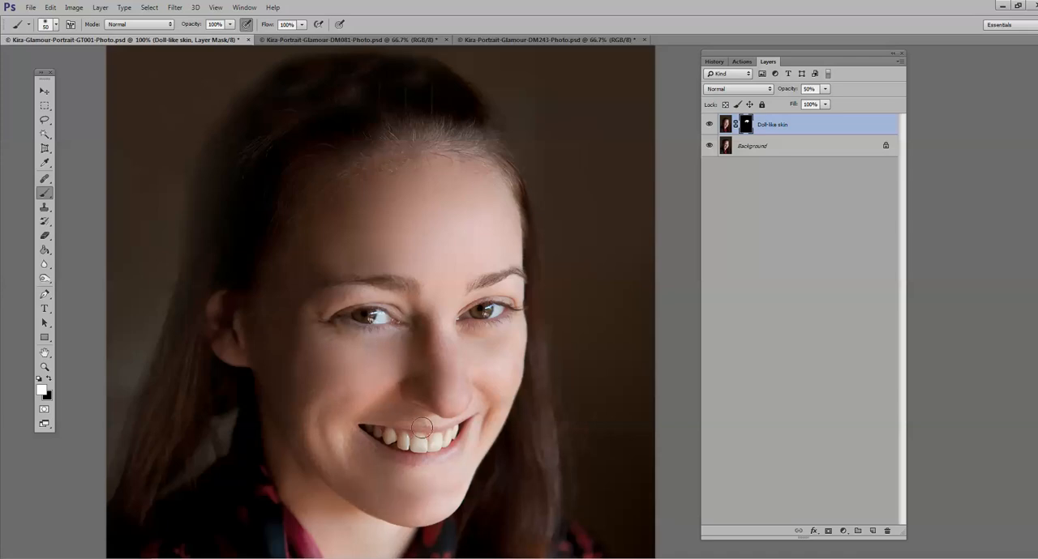
pyautogui.moveTo(422, 428)
pyautogui.mouseDown()
pyautogui.moveTo(447, 368)
pyautogui.moveTo(445, 376)
pyautogui.moveTo(450, 282)
pyautogui.mouseUp()
pyautogui.moveTo(489, 413)
pyautogui.mouseDown()
pyautogui.moveTo(462, 484)
pyautogui.moveTo(364, 508)
pyautogui.moveTo(384, 483)
pyautogui.mouseUp()
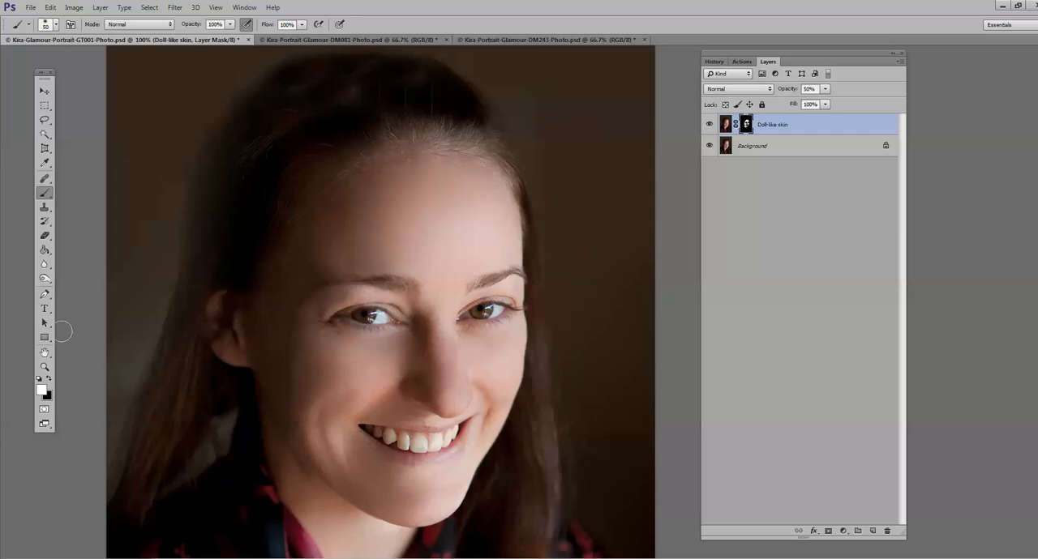
# Step: Inspect the smoothed skin at 200% and 100% zoom, and compare the face with the Doll-like skin layer hidden and shown
pyautogui.click(44, 367)
pyautogui.click(452, 292)
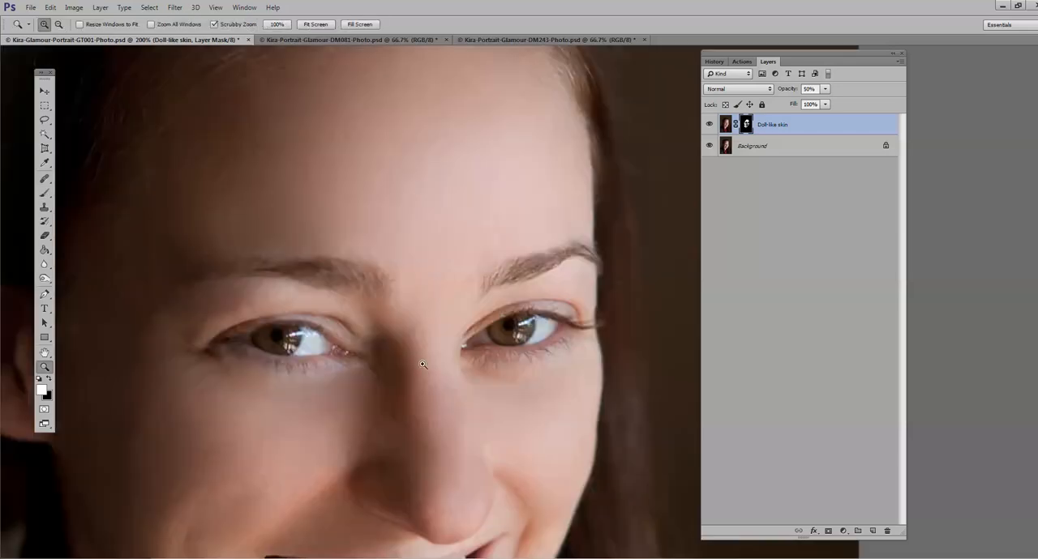
pyautogui.keyDown('alt'); pyautogui.click(215, 315); pyautogui.keyUp('alt')
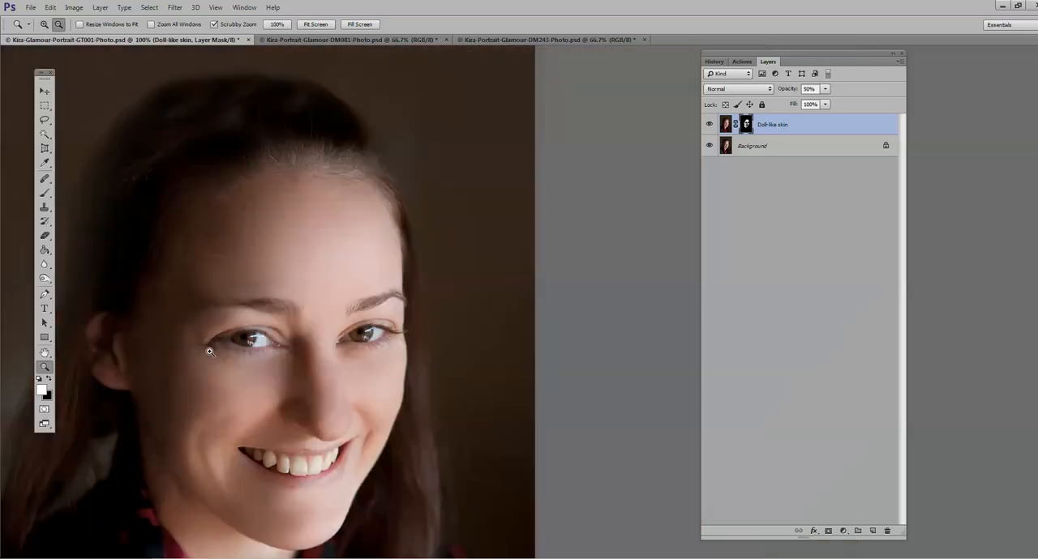
pyautogui.moveTo(271, 357); pyautogui.dragTo(493, 267)
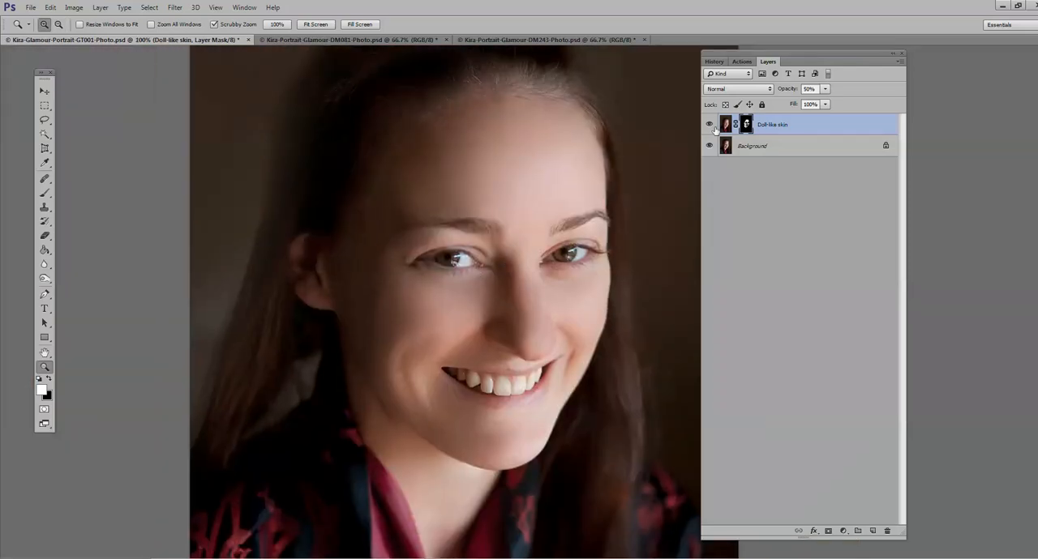
pyautogui.click(710, 127)
pyautogui.click(710, 126)
# Step: Lower the Doll-like skin layer to 27% opacity and paint its mask black at 38% brush opacity on the cheek beside the nose
pyautogui.moveTo(821, 102); pyautogui.dragTo(809, 104)
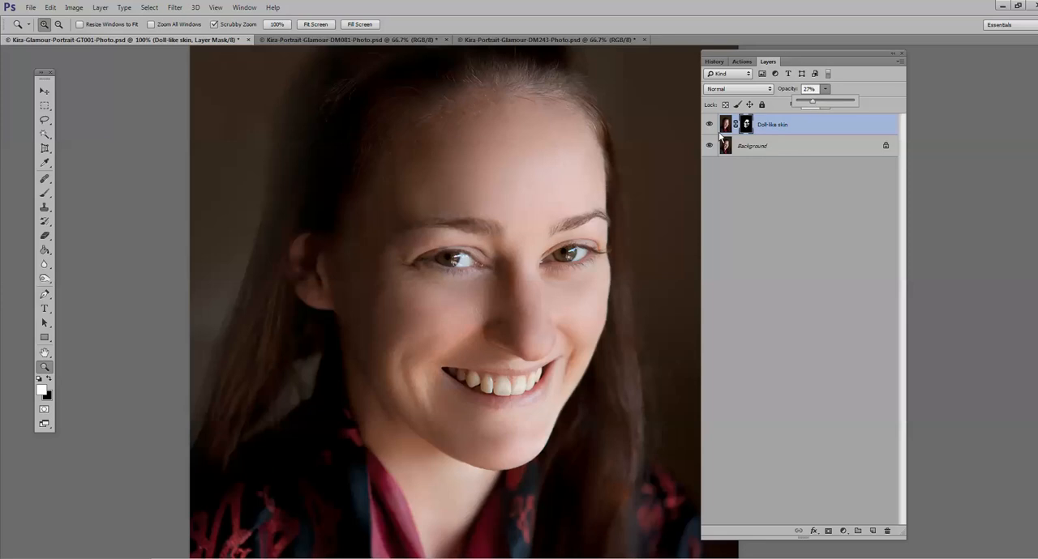
pyautogui.press('b')
pyautogui.press('x')
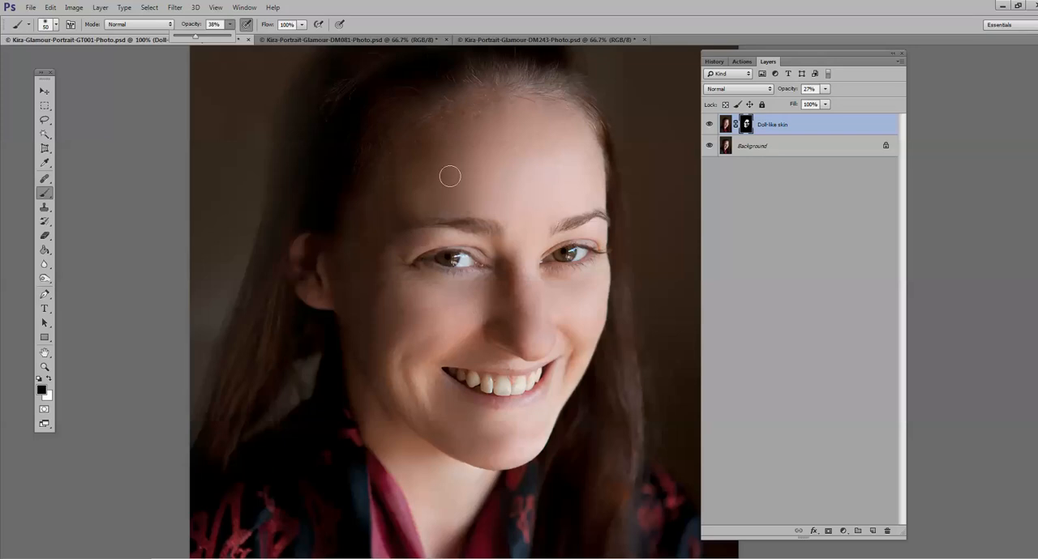
pyautogui.click(463, 311)
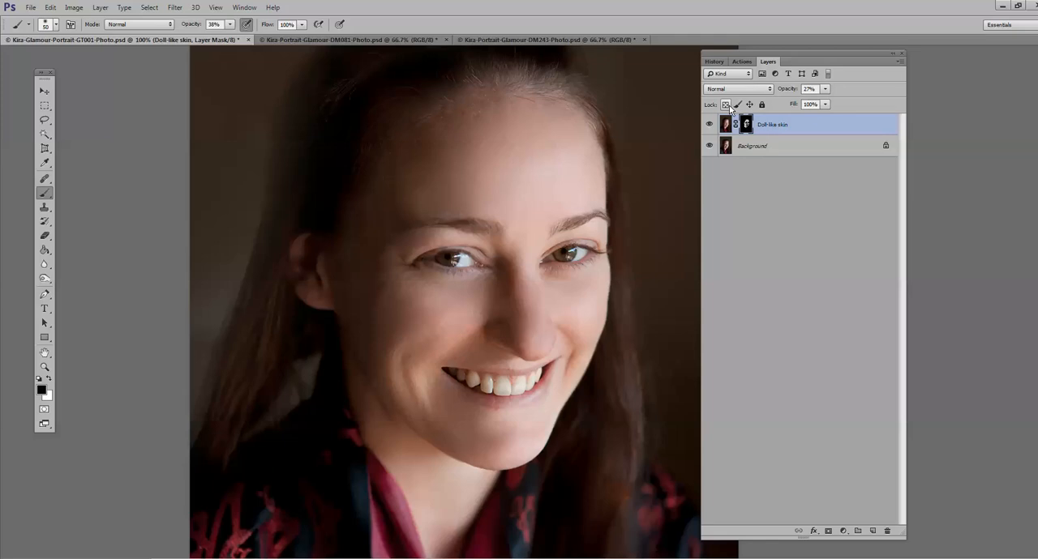
# Step: Check the portrait with the Doll-like skin layer hidden and shown, and flatten the image
pyautogui.click(708, 127)
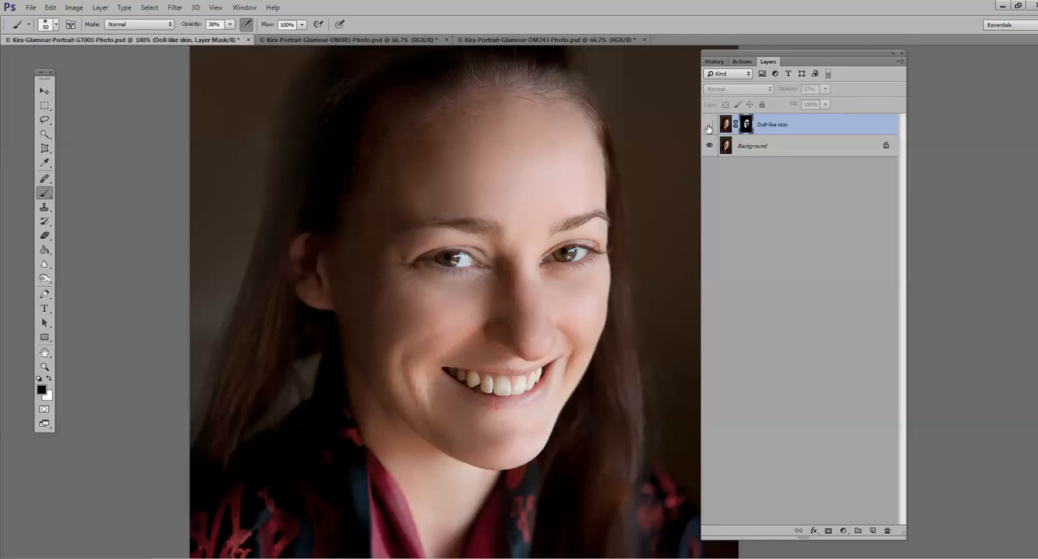
pyautogui.click(708, 127)
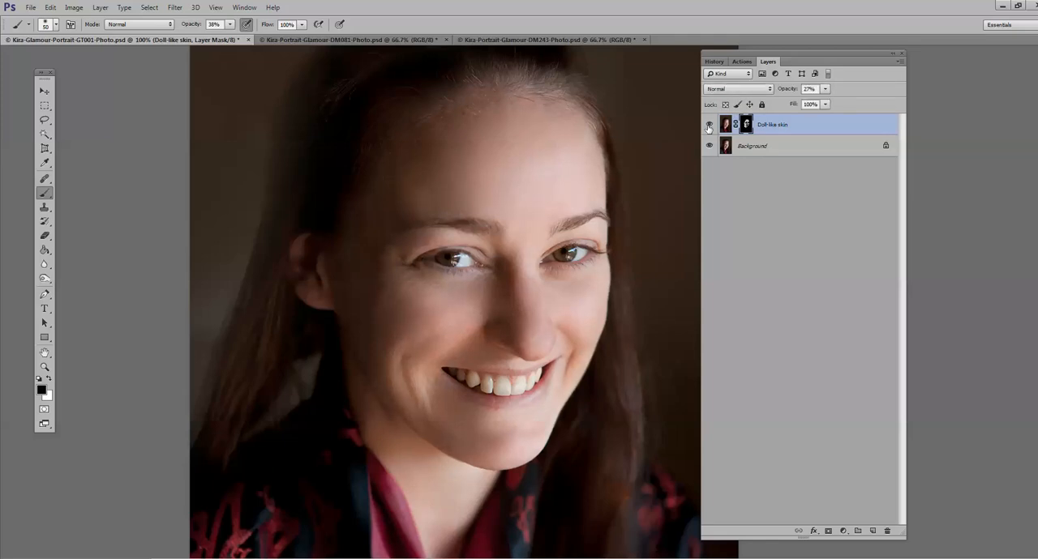
pyautogui.click(100, 8)
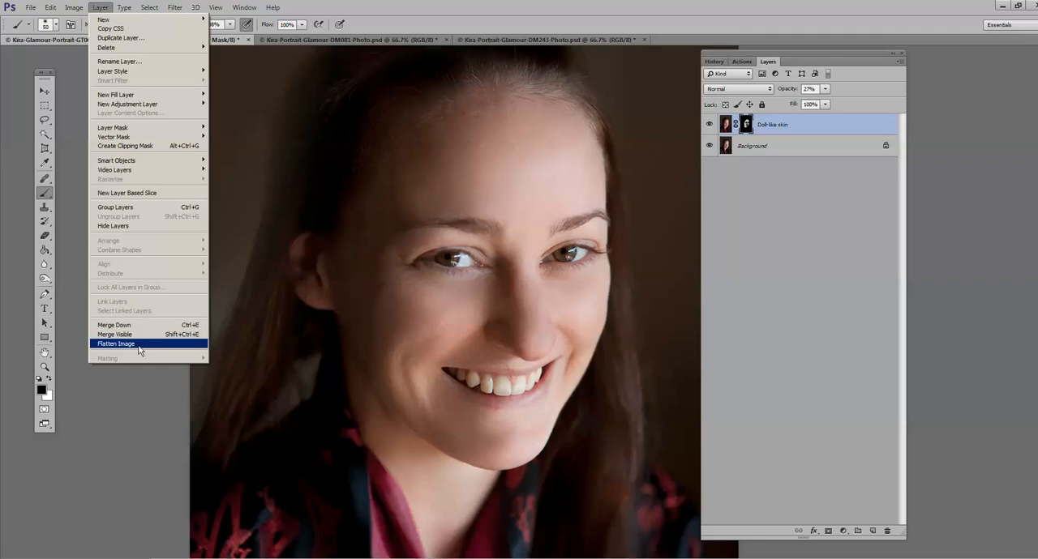
pyautogui.click(139, 350)
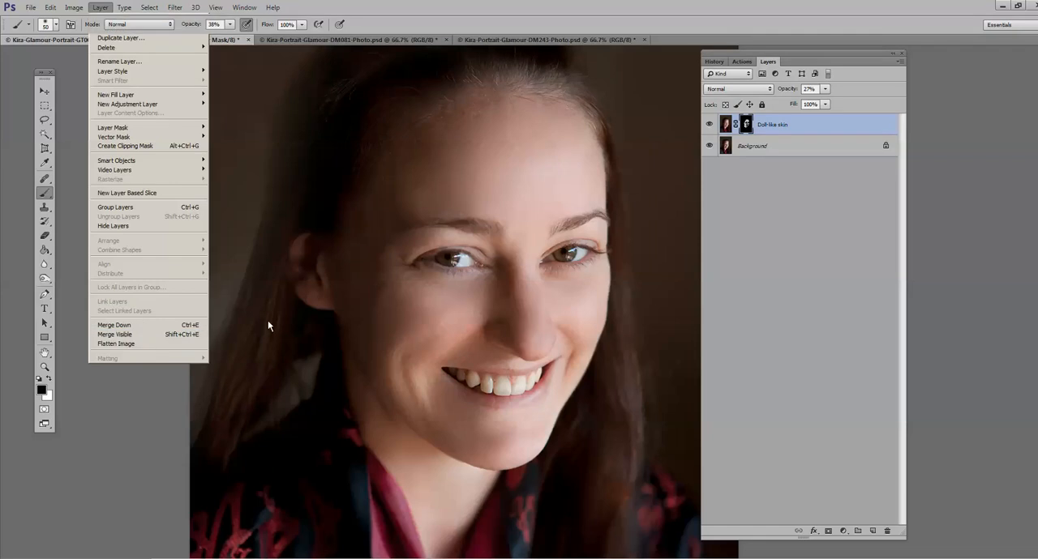
# Step: Play the Brush On Tan Light action on the portrait and continue past its message
pyautogui.click(741, 62)
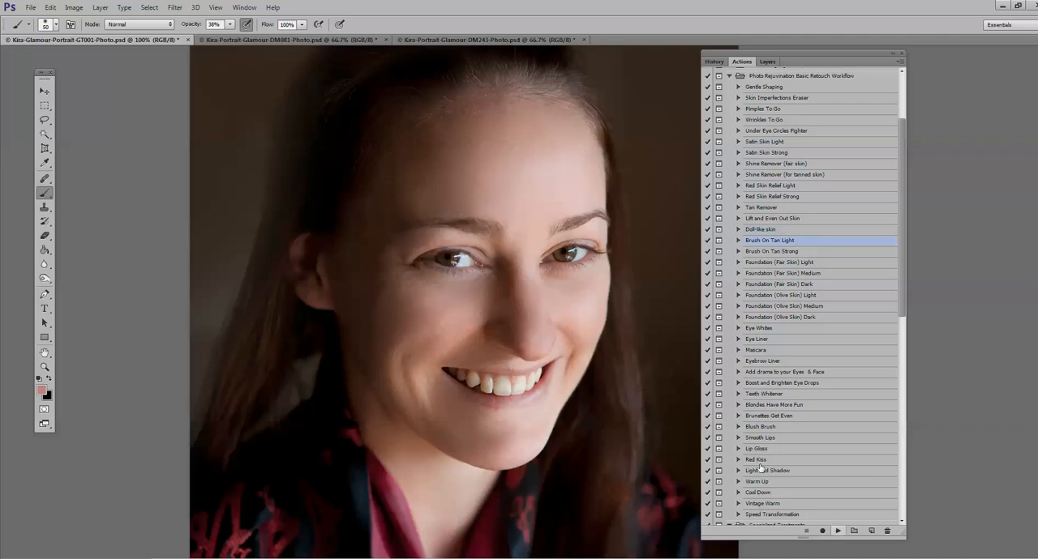
pyautogui.click(838, 531)
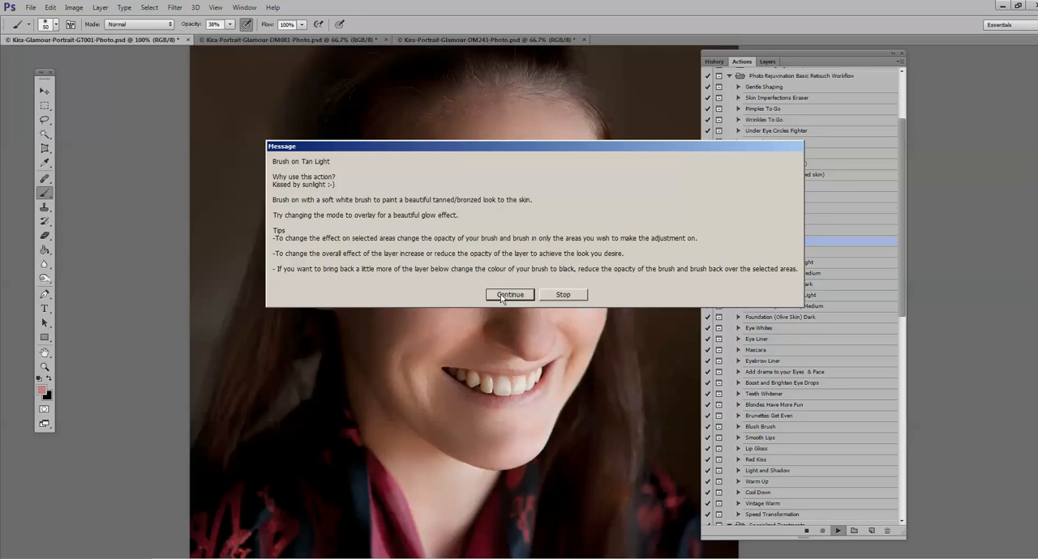
pyautogui.click(503, 297)
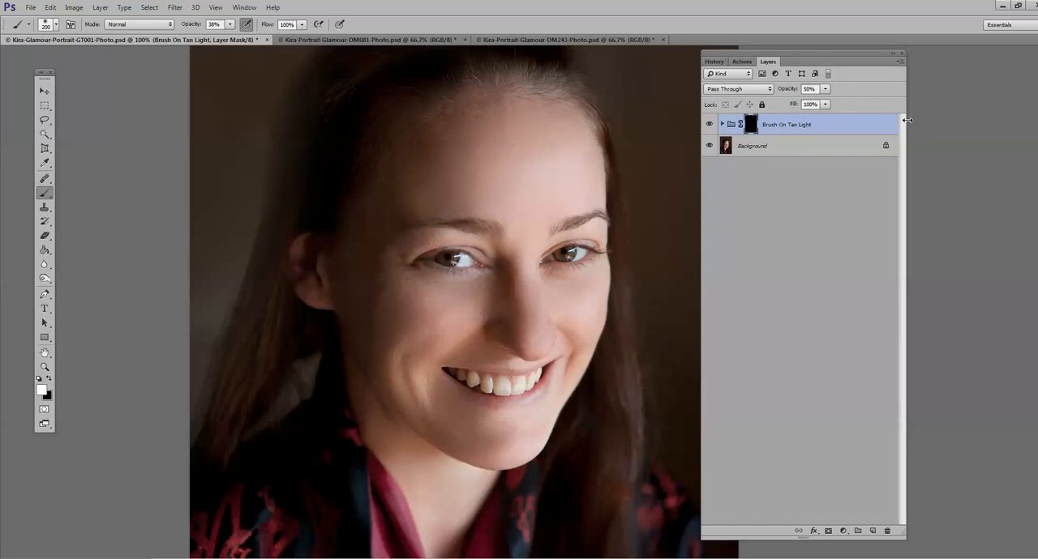
# Step: Paint the Brush On Tan Light mask white over the face with a 200 px brush at 100% opacity
pyautogui.click(229, 25)
pyautogui.moveTo(230, 39); pyautogui.dragTo(265, 38)
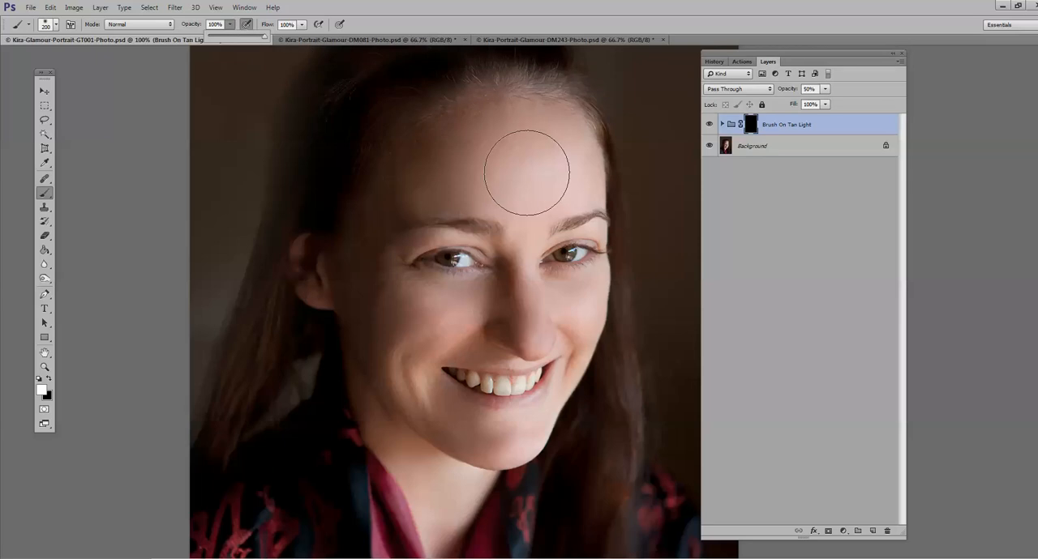
pyautogui.moveTo(522, 217)
pyautogui.mouseDown()
pyautogui.moveTo(526, 183)
pyautogui.moveTo(394, 162)
pyautogui.mouseUp()
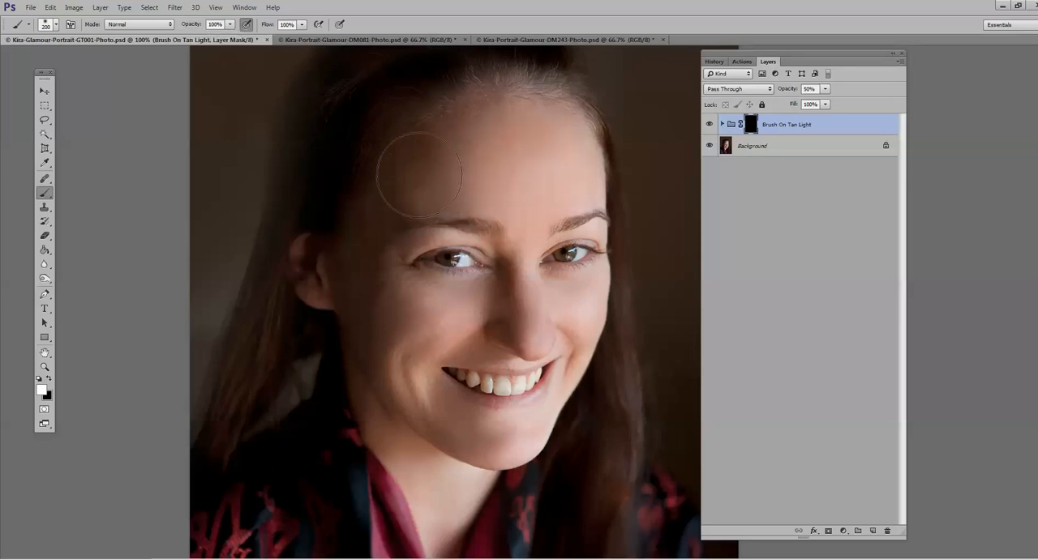
pyautogui.moveTo(494, 302)
pyautogui.mouseDown()
pyautogui.moveTo(398, 315)
pyautogui.moveTo(418, 397)
pyautogui.moveTo(466, 453)
pyautogui.moveTo(524, 449)
pyautogui.moveTo(571, 406)
pyautogui.moveTo(588, 323)
pyautogui.moveTo(543, 304)
pyautogui.moveTo(569, 171)
pyautogui.moveTo(595, 184)
pyautogui.moveTo(630, 224)
pyautogui.mouseUp()
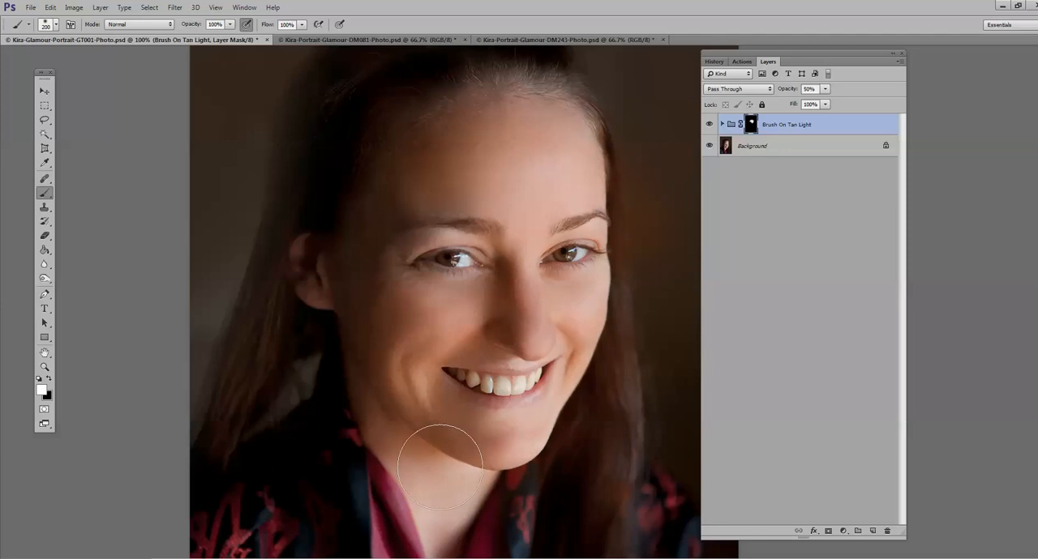
# Step: Extend the white tan mask over the neck with a 160 px brush, viewing the portrait at 66.7% zoom
pyautogui.hotkey('ctrl', '-')
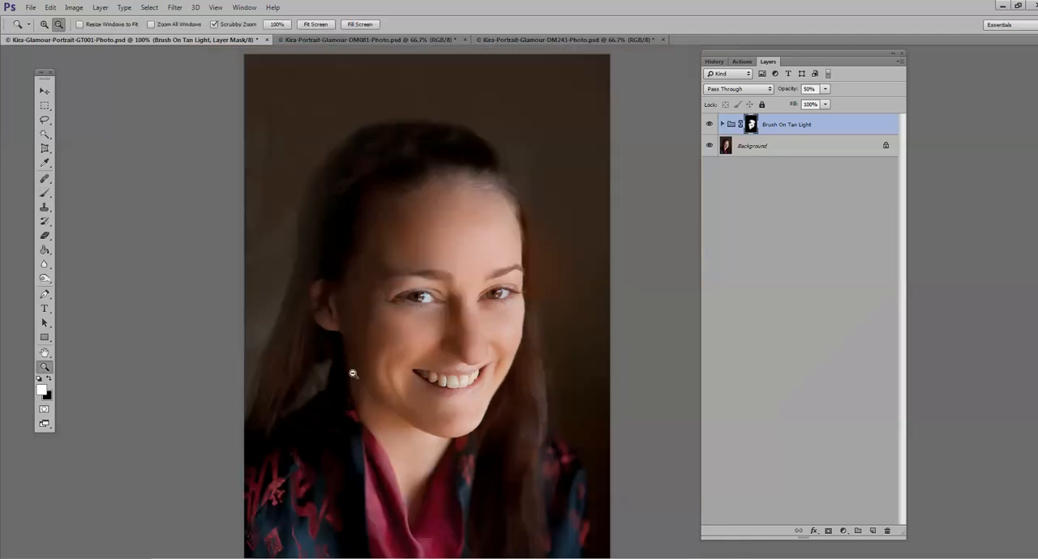
pyautogui.press('z')
pyautogui.click(45, 193)
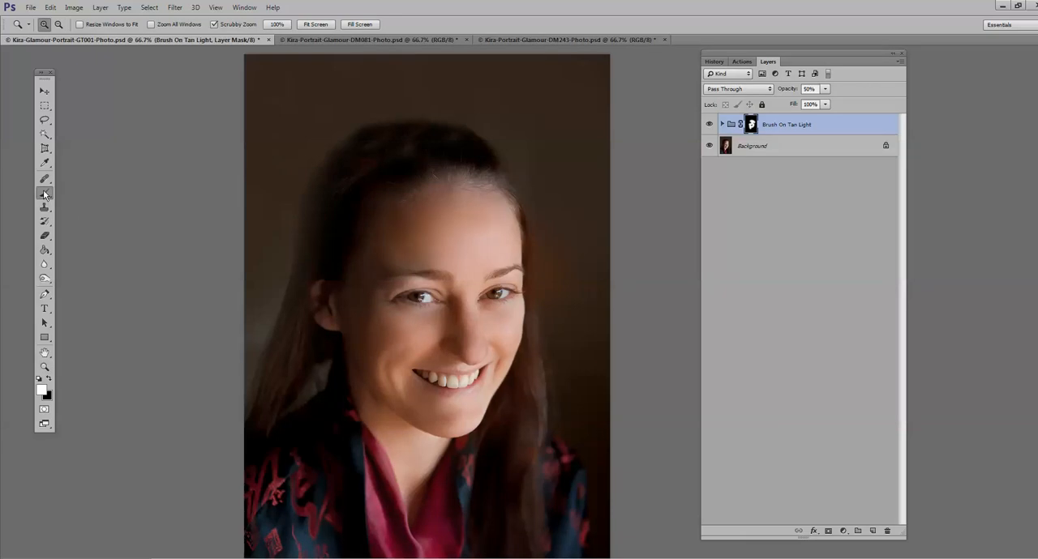
pyautogui.click(49, 24)
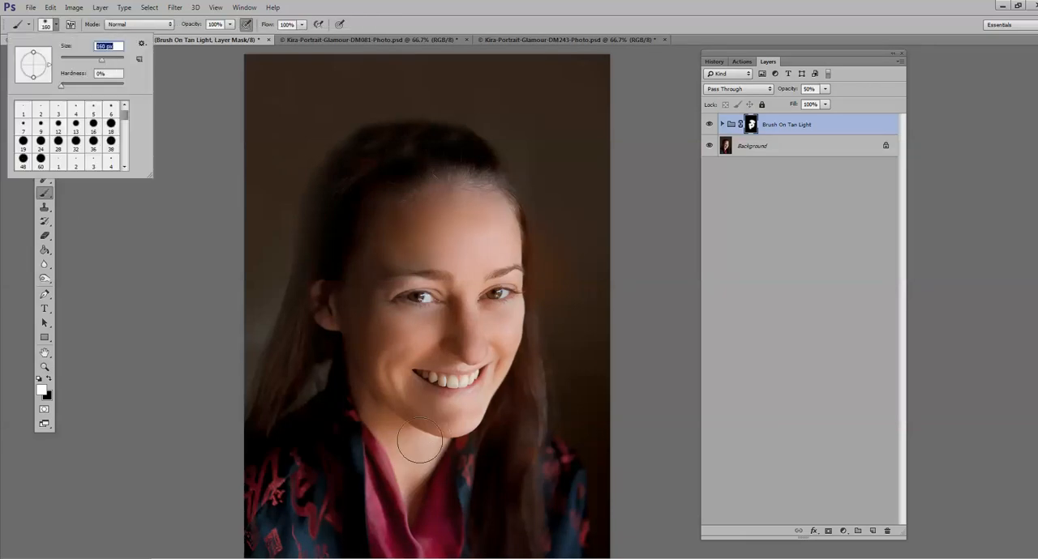
pyautogui.moveTo(416, 445)
pyautogui.mouseDown()
pyautogui.moveTo(436, 469)
pyautogui.moveTo(408, 508)
pyautogui.moveTo(403, 466)
pyautogui.mouseUp()
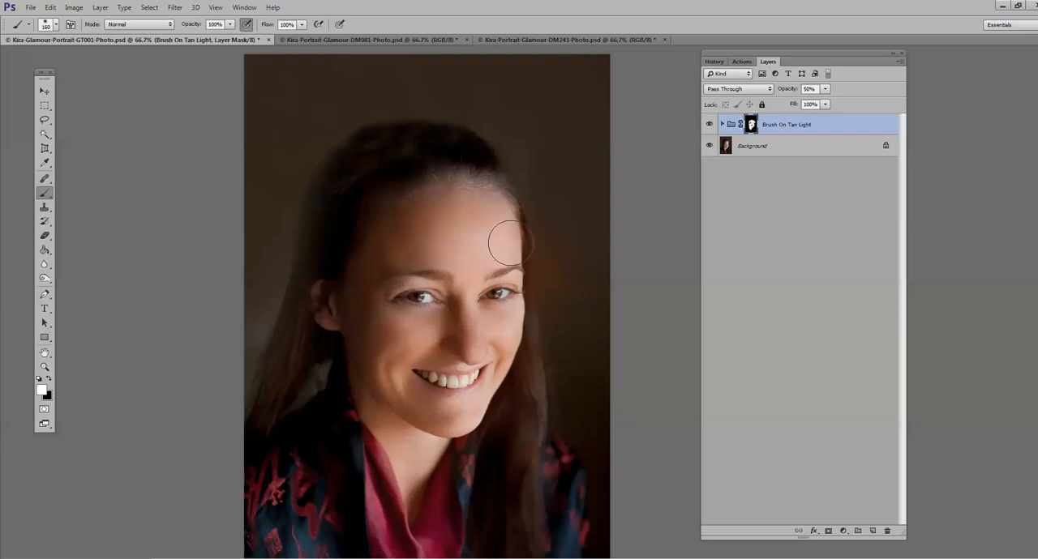
# Step: Try the Brush On Tan Light group at 25% opacity and compare the portrait with it hidden and shown
pyautogui.click(824, 90)
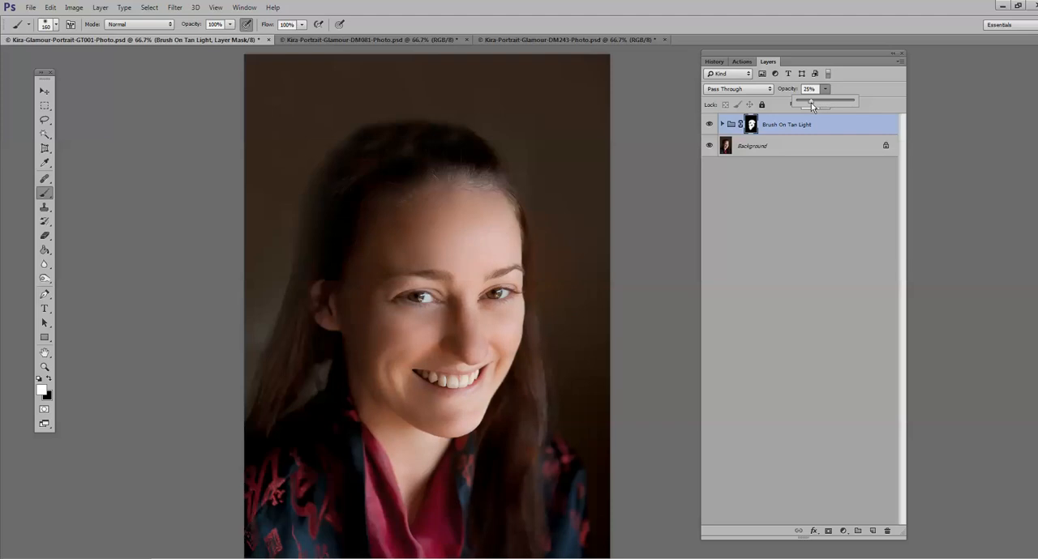
pyautogui.click(708, 125)
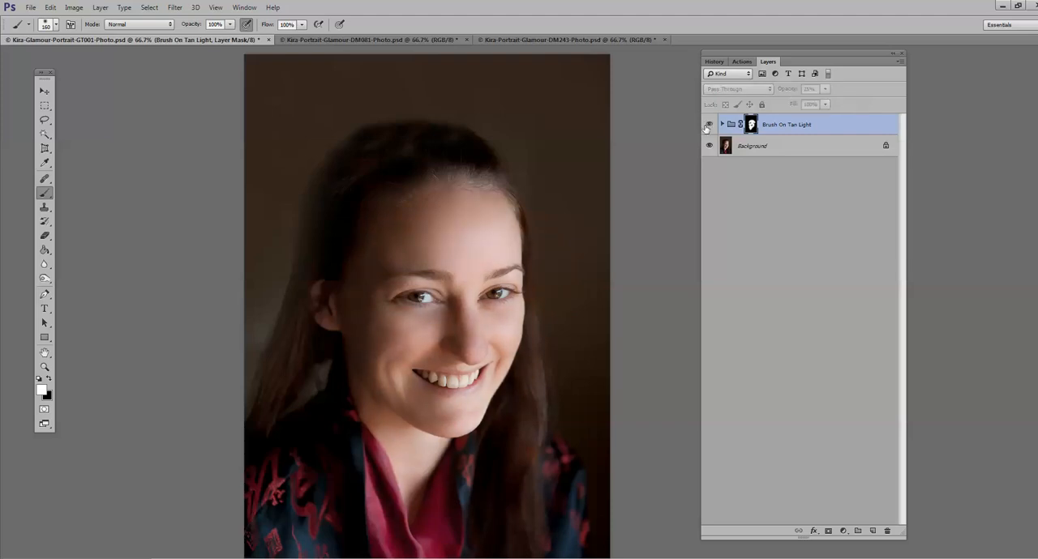
pyautogui.click(707, 125)
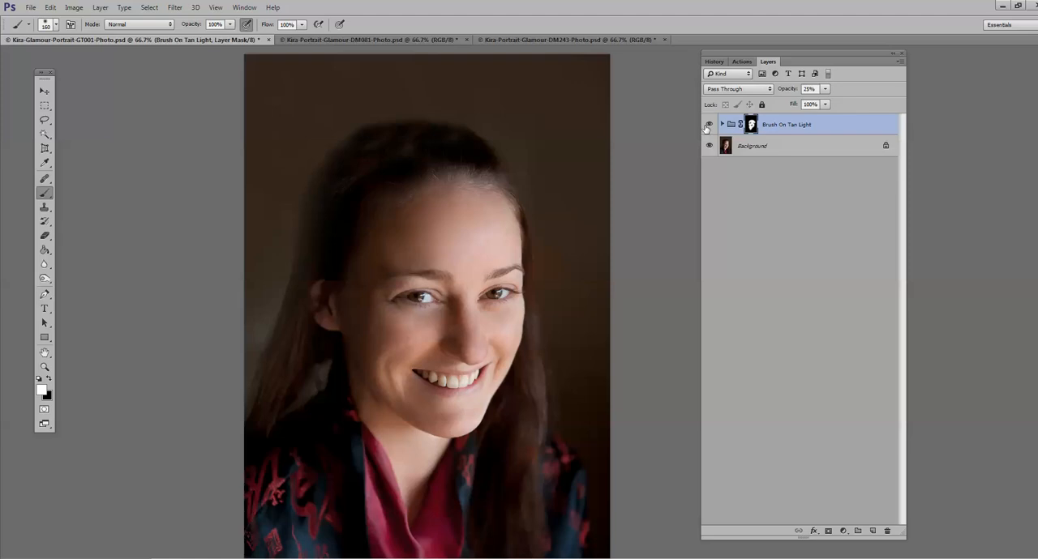
# Step: Set the Brush On Tan Light group's blend mode to Overlay and its opacity to 18%
pyautogui.click(825, 89)
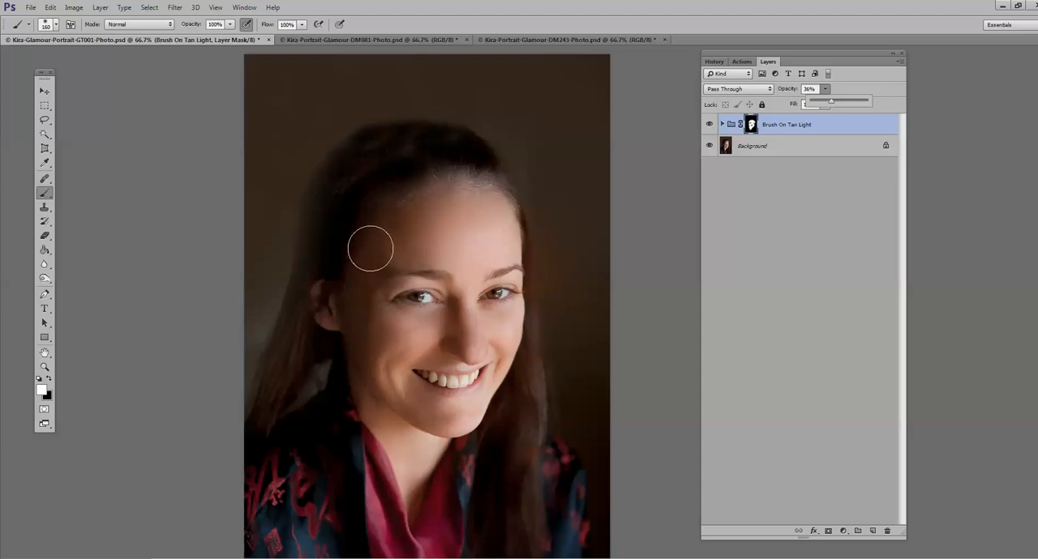
pyautogui.click(770, 88)
pyautogui.click(770, 88)
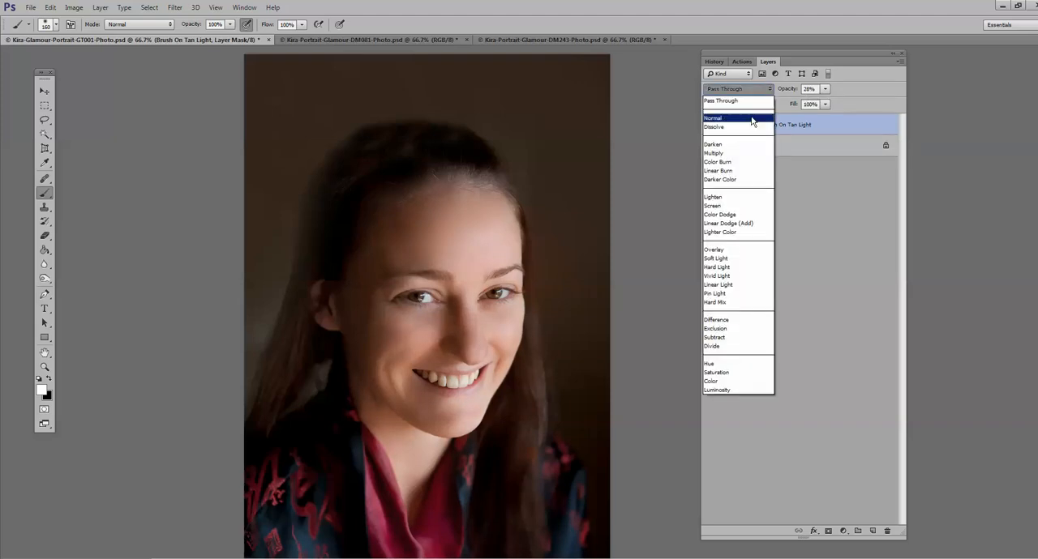
pyautogui.click(729, 252)
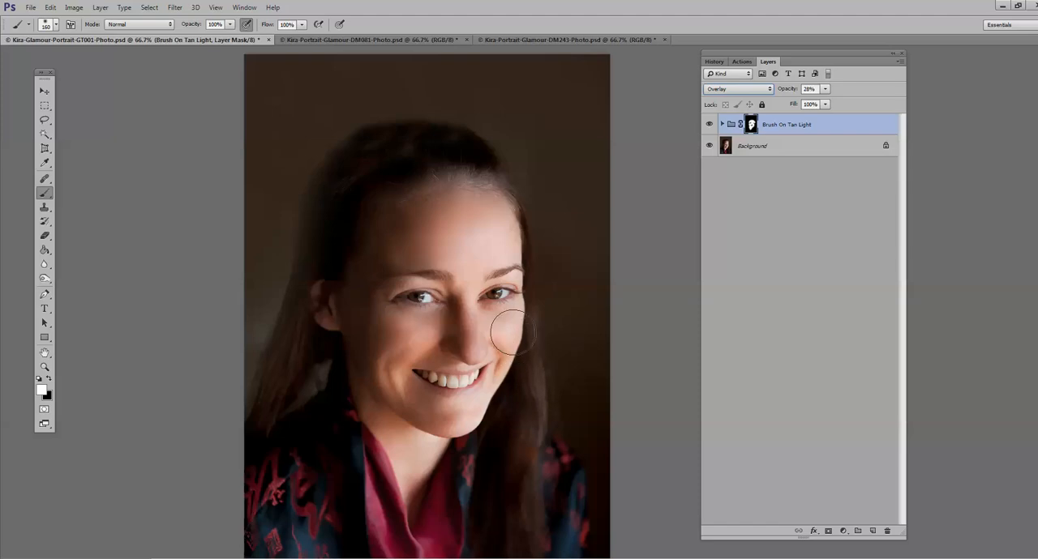
pyautogui.click(824, 89)
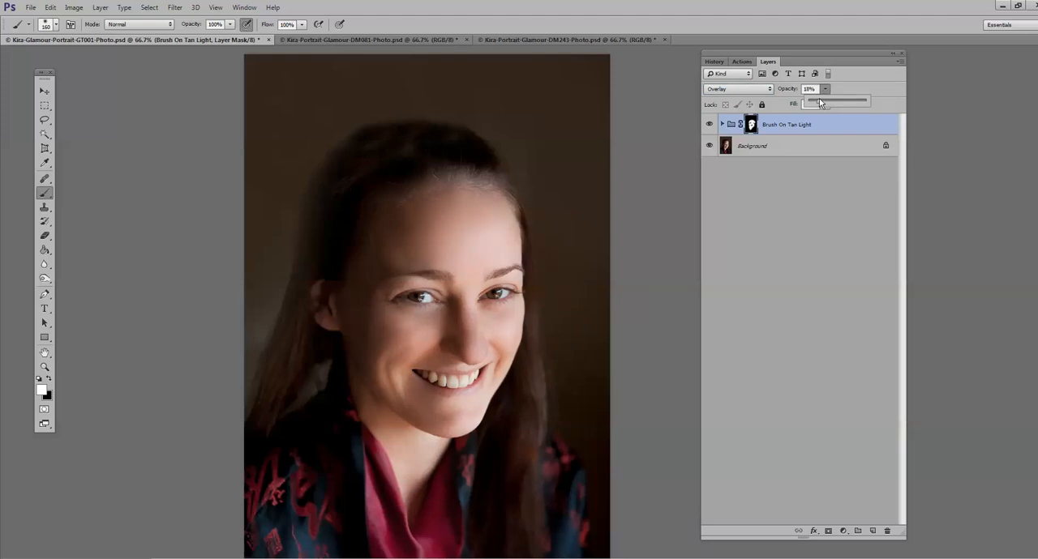
# Step: Check the portrait with the Overlay tan group hidden and shown, and flatten the image
pyautogui.click(708, 127)
pyautogui.click(708, 125)
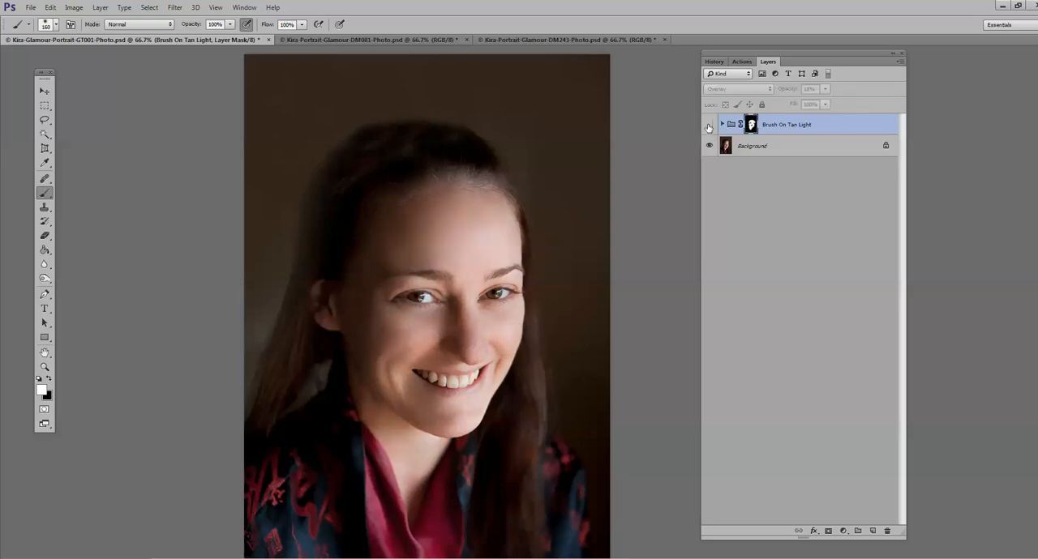
pyautogui.click(708, 126)
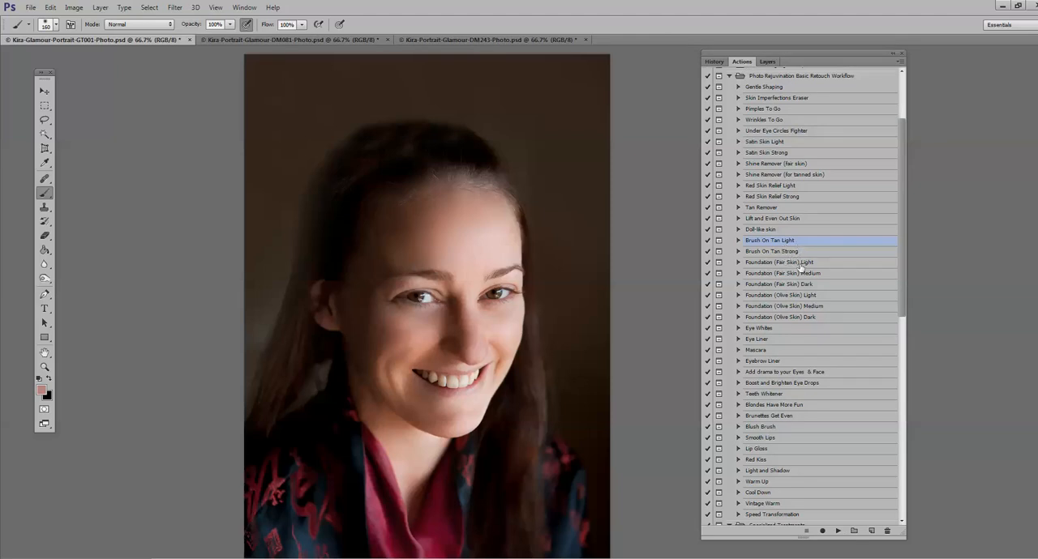
# Step: Select the Foundation (Fair Skin) Light action in the Photo Rejuvination Basic Retouch Workflow set
pyautogui.click(789, 264)
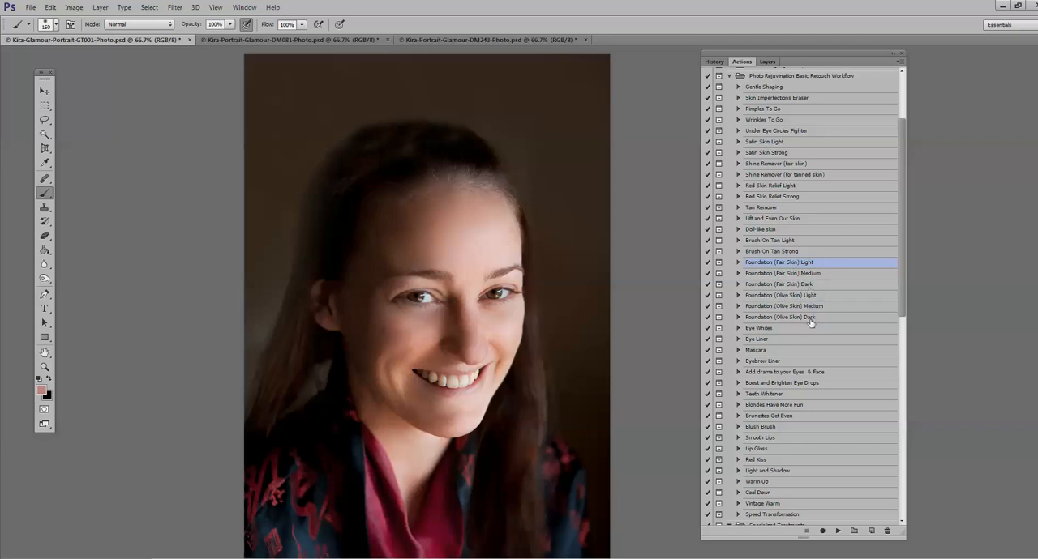
# Step: Run the Foundation (Fair Skin) Light action and brush white at 100% opacity over the face and neck skin
pyautogui.click(839, 531)
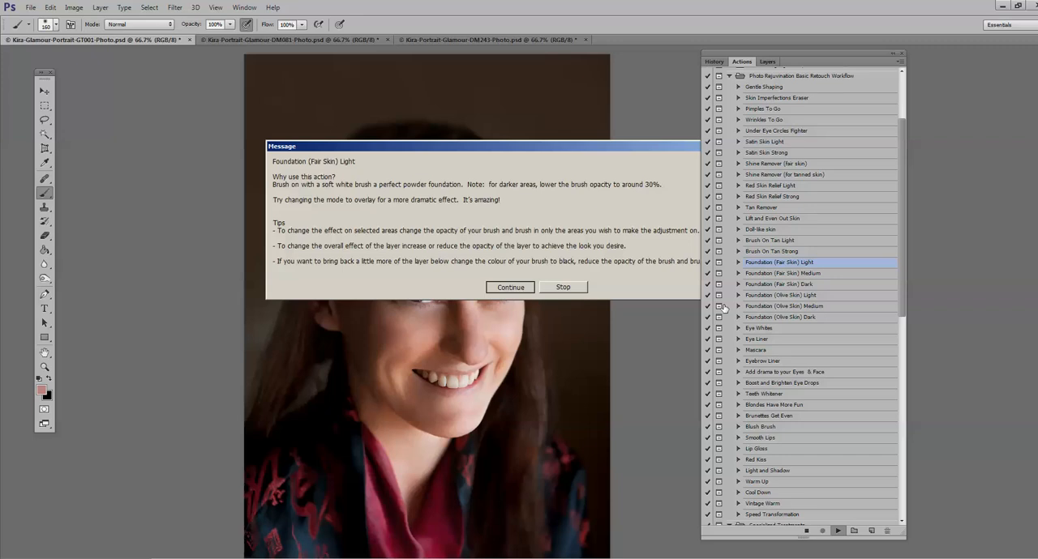
pyautogui.press('Return')
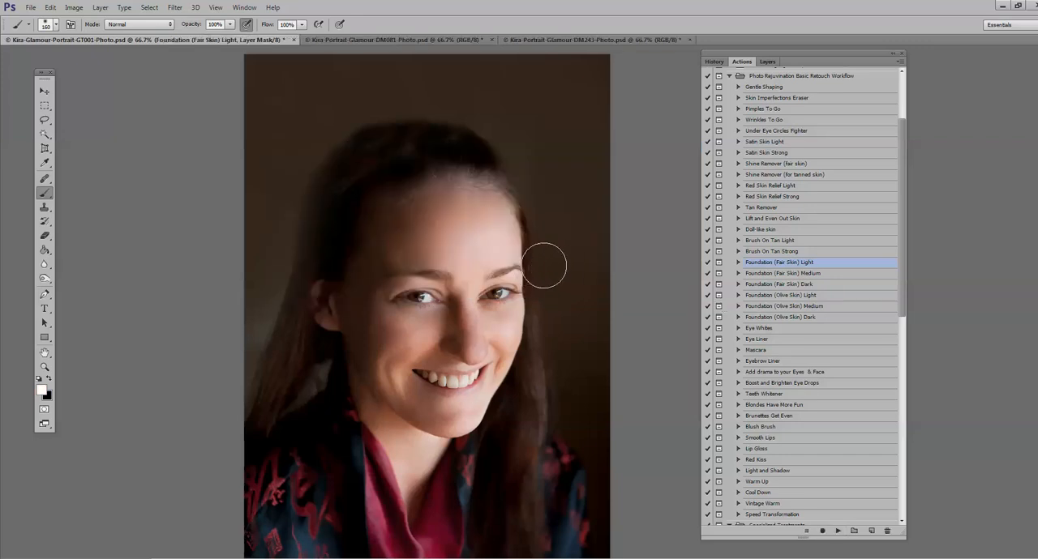
pyautogui.moveTo(544, 265)
pyautogui.mouseDown()
pyautogui.moveTo(484, 243)
pyautogui.moveTo(404, 239)
pyautogui.moveTo(433, 218)
pyautogui.moveTo(486, 226)
pyautogui.moveTo(458, 221)
pyautogui.moveTo(413, 250)
pyautogui.moveTo(342, 255)
pyautogui.moveTo(360, 240)
pyautogui.moveTo(419, 340)
pyautogui.moveTo(453, 293)
pyautogui.moveTo(457, 319)
pyautogui.moveTo(444, 338)
pyautogui.moveTo(410, 339)
pyautogui.moveTo(502, 327)
pyautogui.moveTo(440, 405)
pyautogui.moveTo(459, 415)
pyautogui.moveTo(406, 396)
pyautogui.moveTo(415, 350)
pyautogui.moveTo(416, 489)
pyautogui.moveTo(391, 427)
pyautogui.moveTo(375, 421)
pyautogui.moveTo(409, 459)
pyautogui.mouseUp()
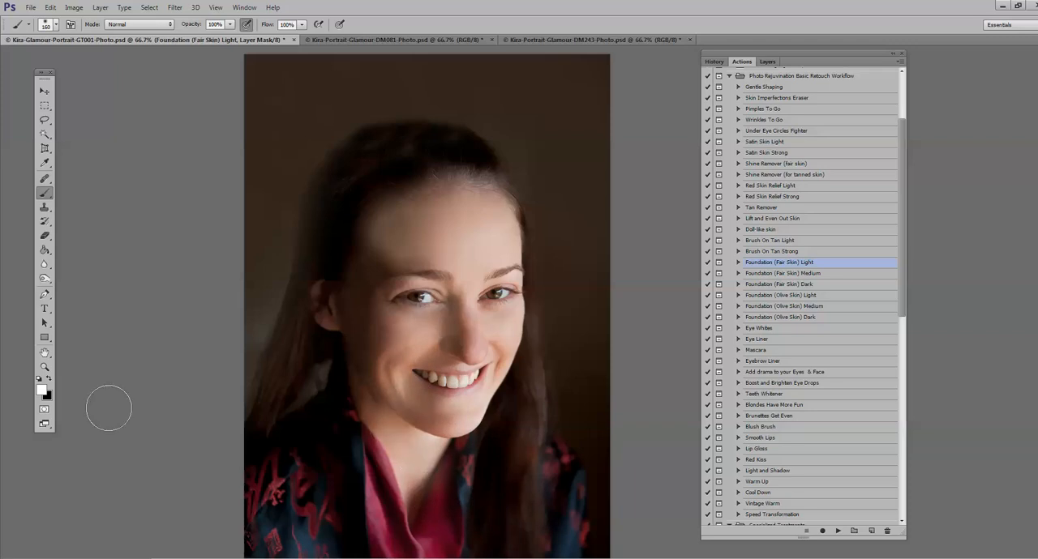
# Step: Brush black at 22% opacity over the shaded side of the forehead to soften the foundation there
pyautogui.click(50, 378)
pyautogui.click(230, 25)
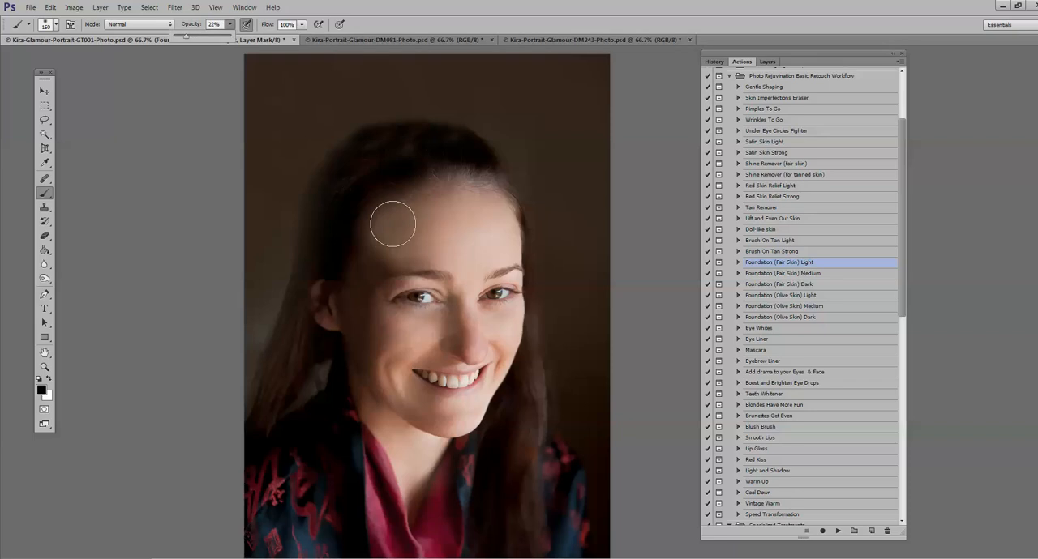
pyautogui.click(394, 223)
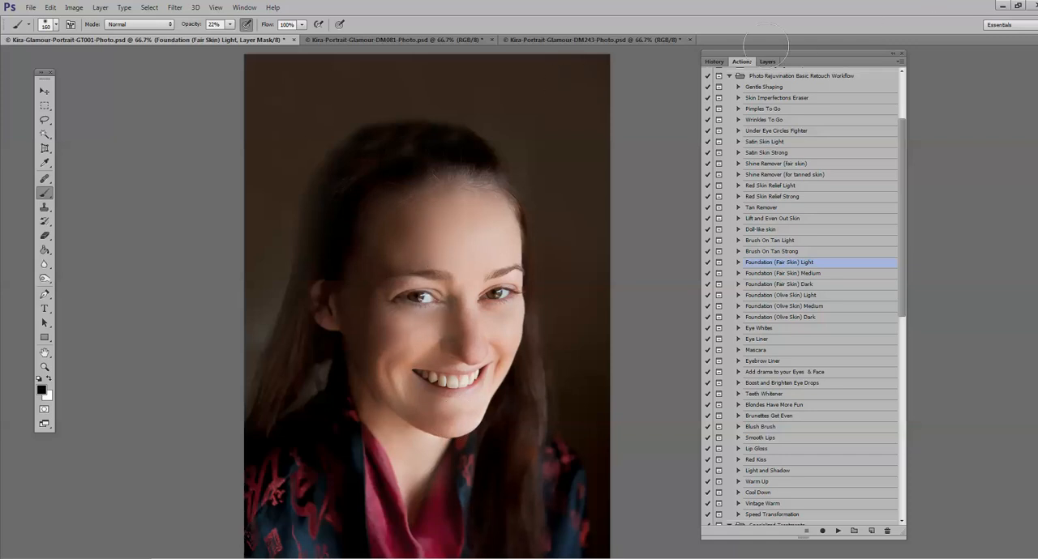
# Step: Reduce the Foundation (Fair Skin) Light group's opacity to 56%
pyautogui.click(767, 61)
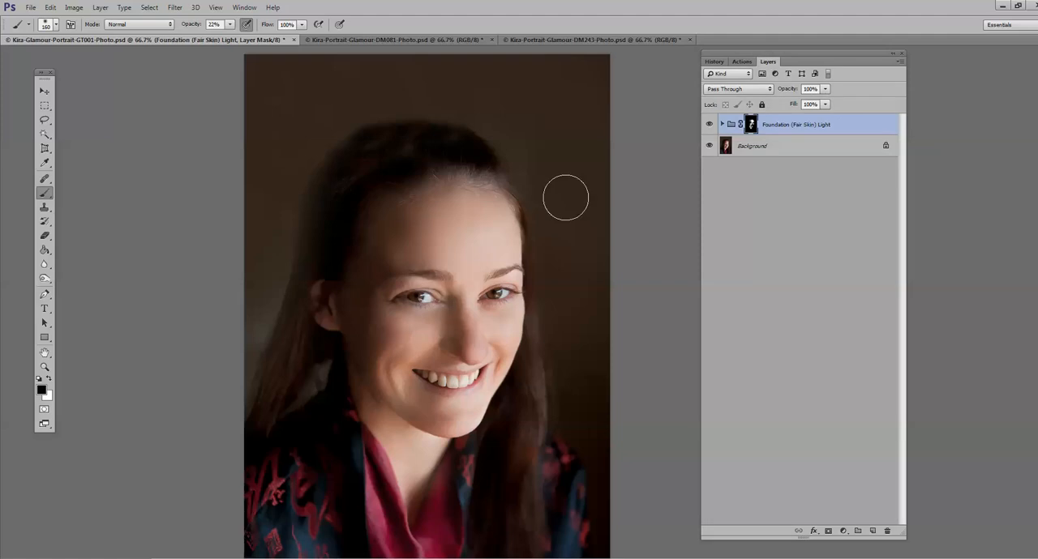
pyautogui.click(825, 89)
pyautogui.moveTo(826, 99); pyautogui.dragTo(802, 104)
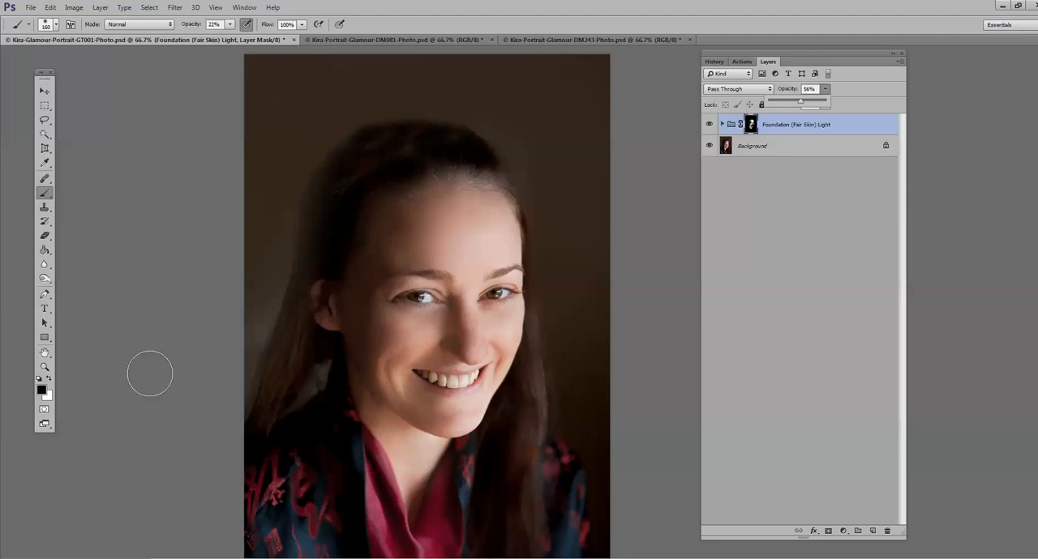
# Step: Compare the face up close with the Foundation (Fair Skin) Light group hidden and shown
pyautogui.click(44, 366)
pyautogui.click(404, 367)
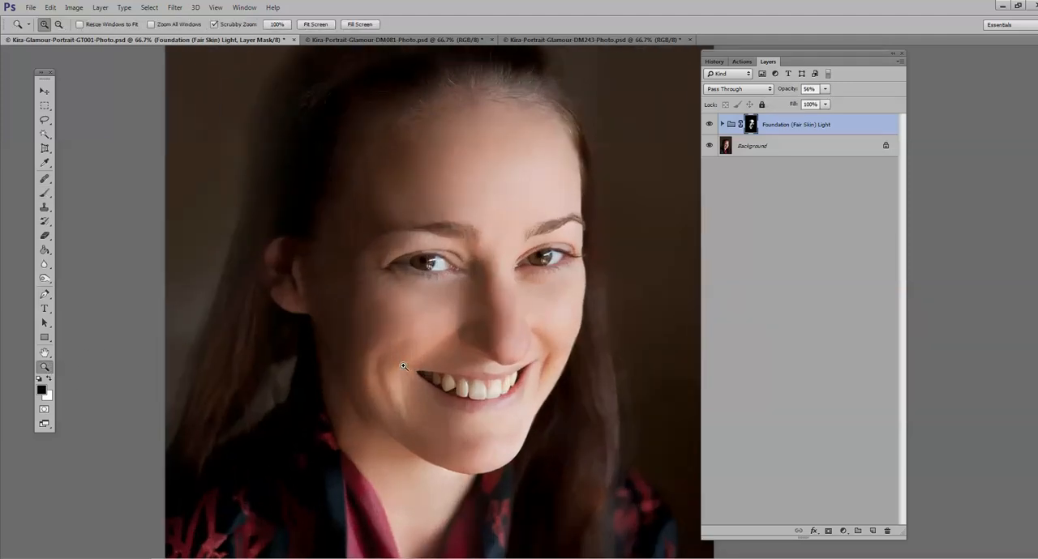
pyautogui.click(709, 124)
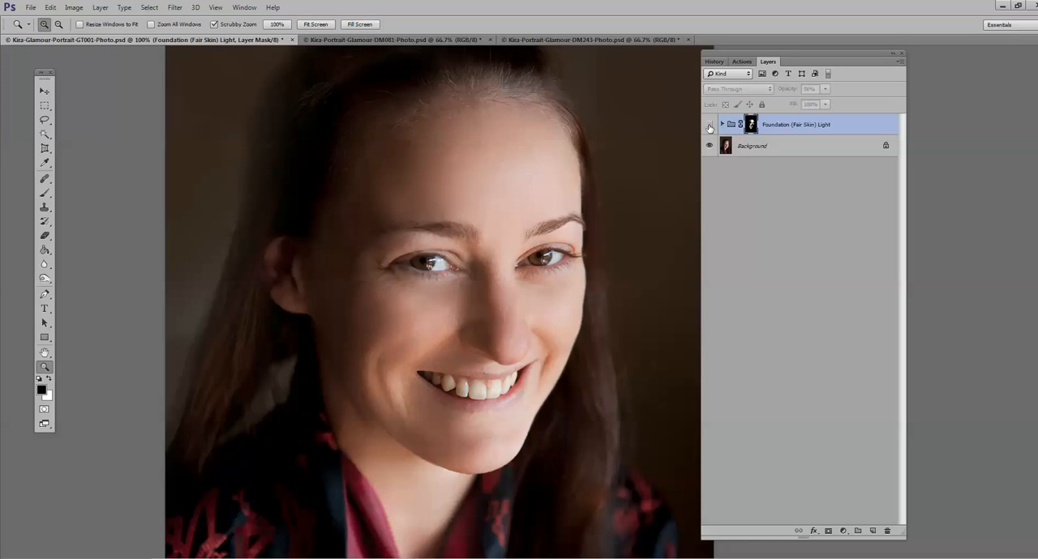
pyautogui.click(709, 125)
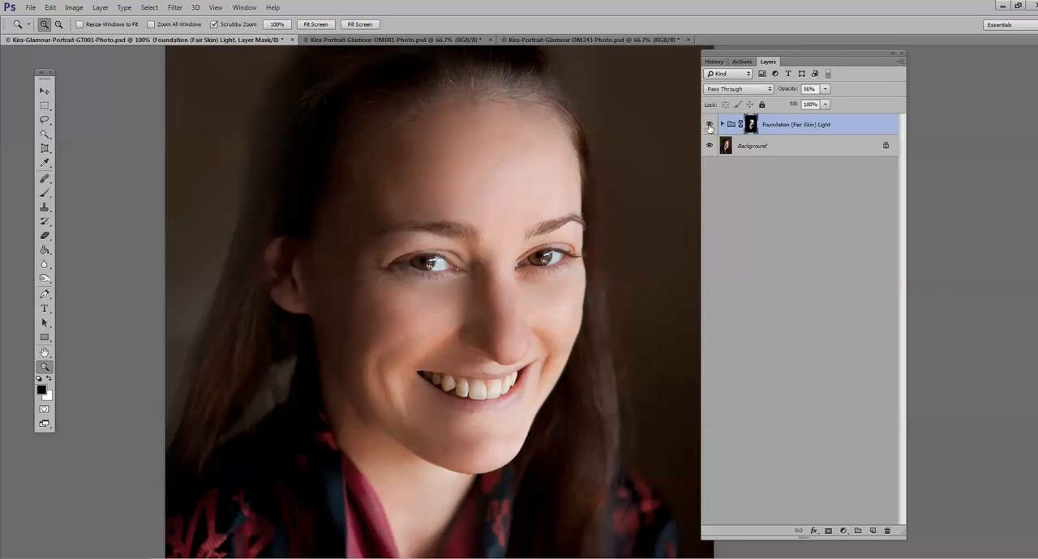
pyautogui.click(709, 125)
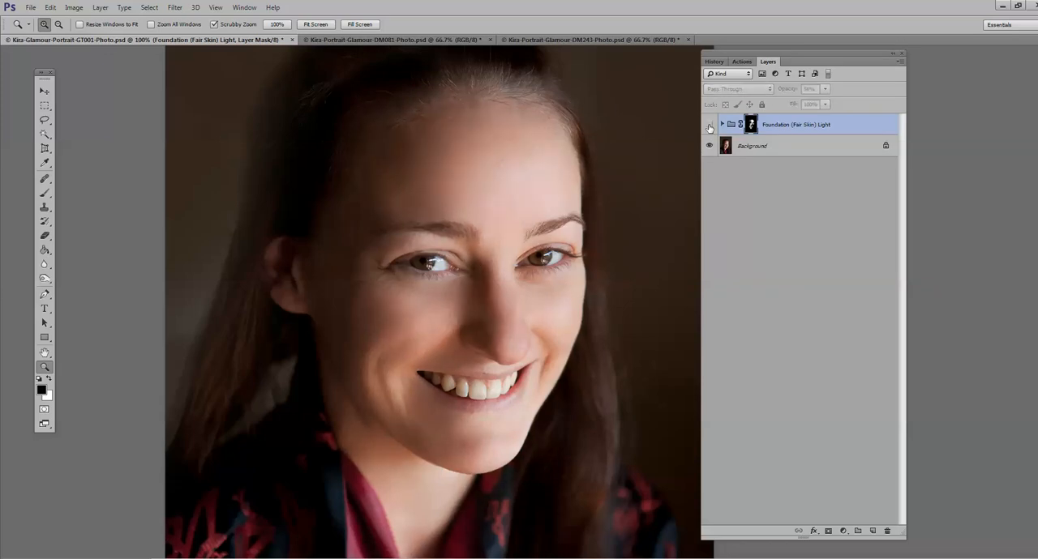
pyautogui.click(709, 126)
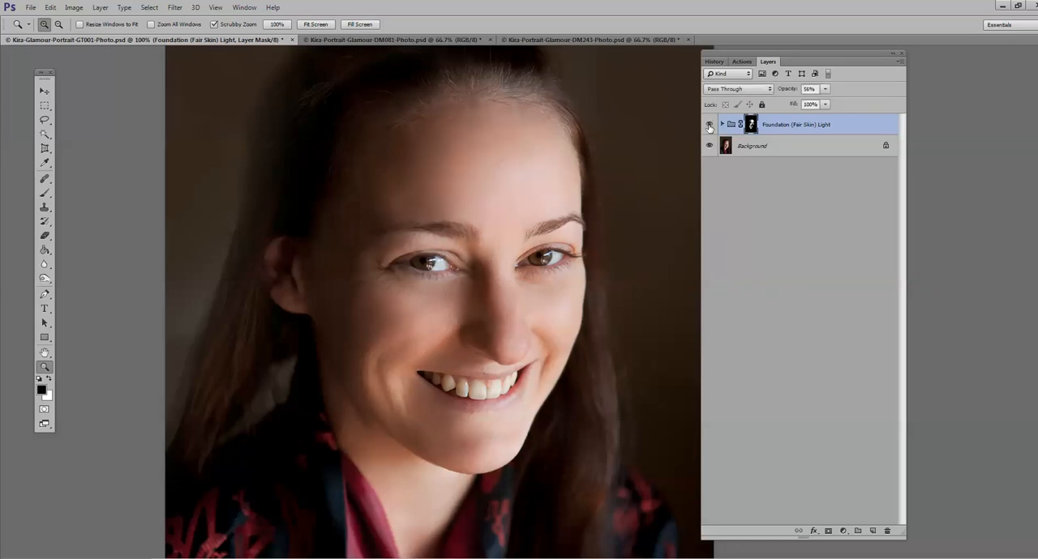
# Step: Try the Foundation (Fair Skin) Light group in Overlay mode at 33% opacity
pyautogui.click(769, 91)
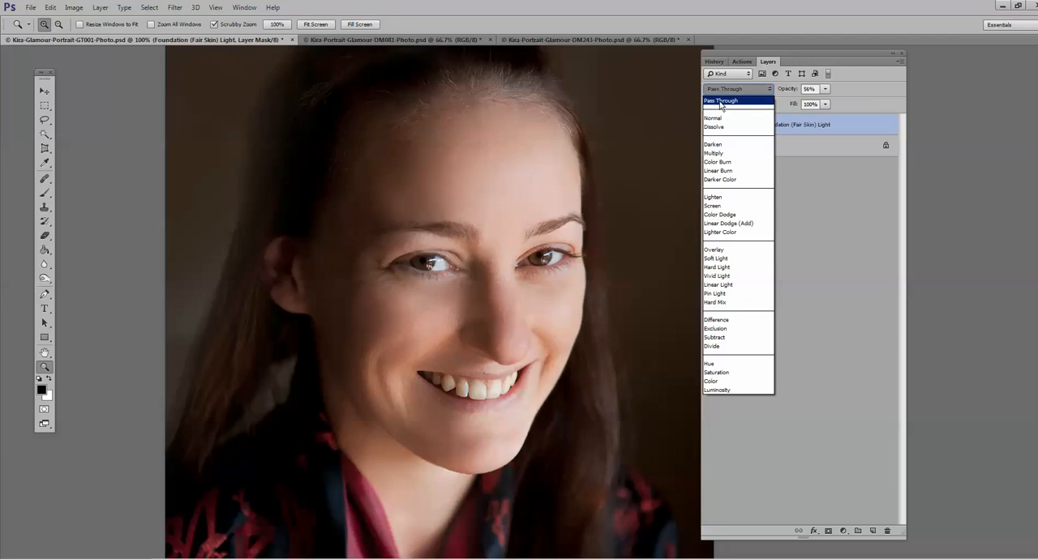
pyautogui.click(712, 249)
pyautogui.hotkey('ctrl', '-')
pyautogui.click(824, 88)
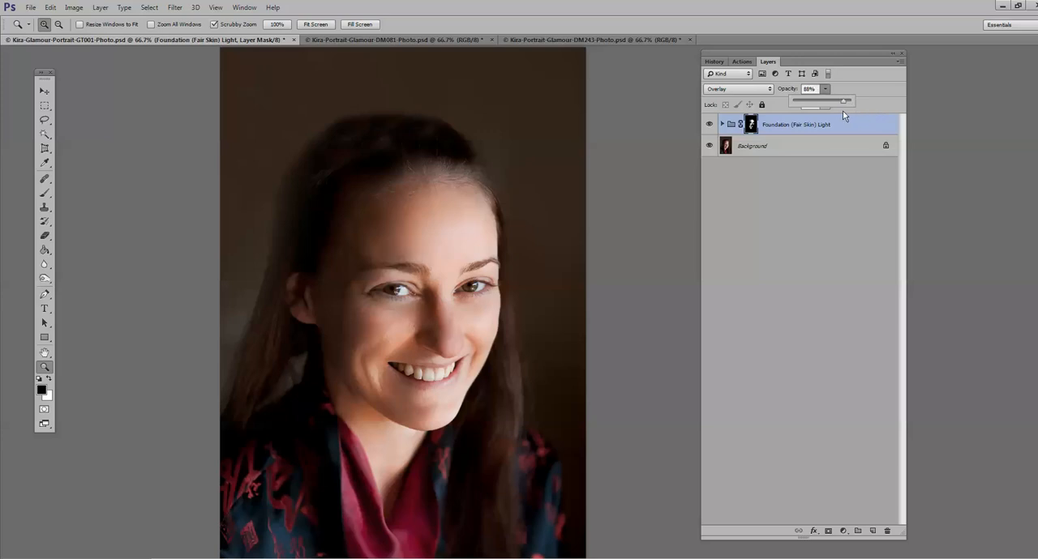
pyautogui.moveTo(843, 116); pyautogui.dragTo(841, 116)
pyautogui.moveTo(818, 115); pyautogui.dragTo(813, 118)
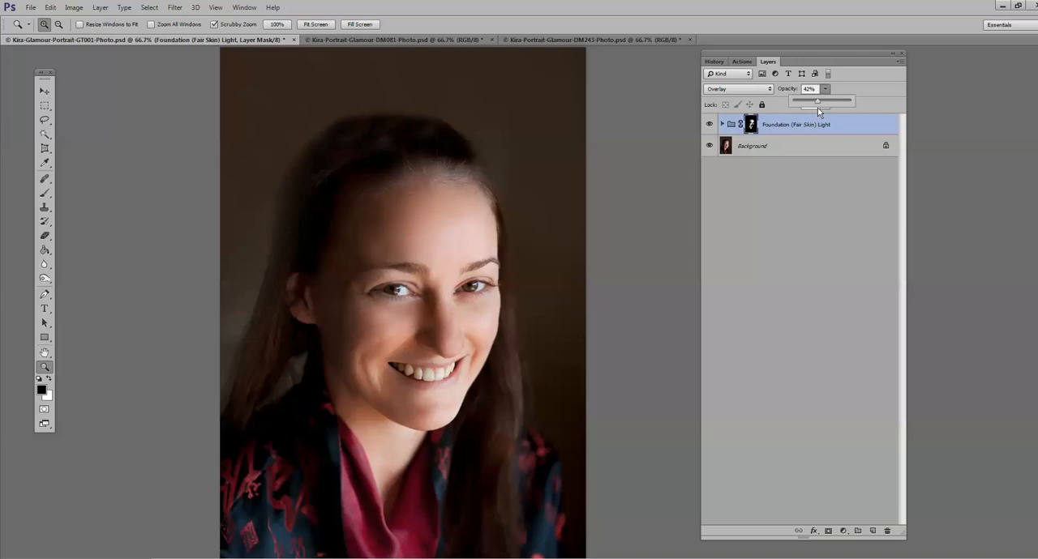
pyautogui.moveTo(817, 108); pyautogui.dragTo(812, 108)
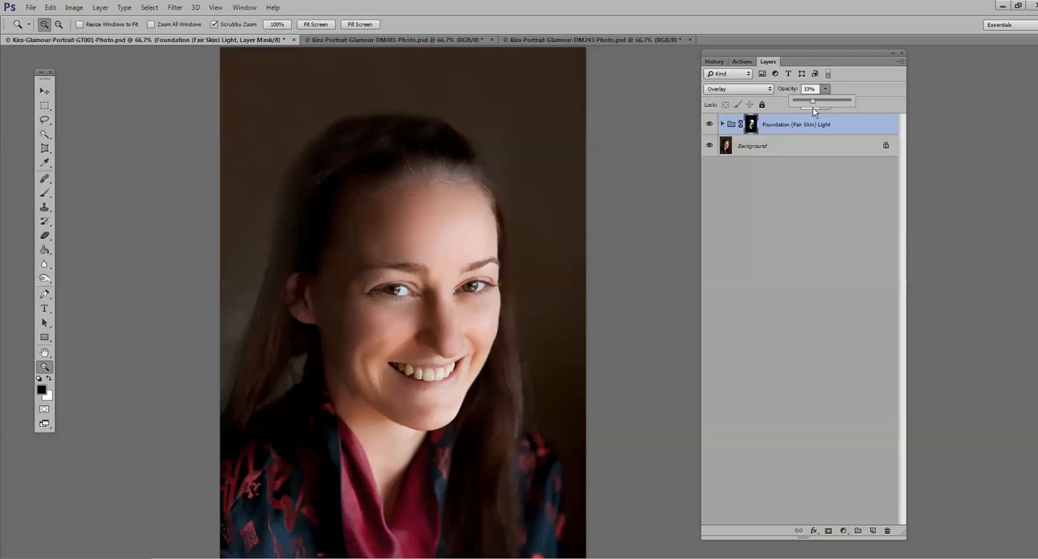
# Step: Set the Foundation group's blend mode back to Pass Through, lower its opacity further, and flatten the image
pyautogui.click(770, 90)
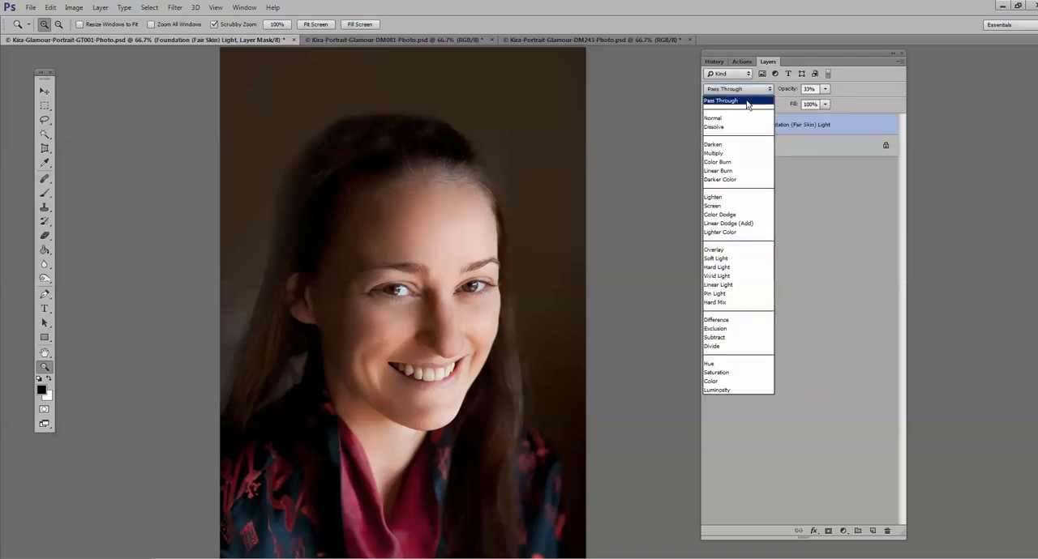
pyautogui.click(747, 101)
pyautogui.click(826, 90)
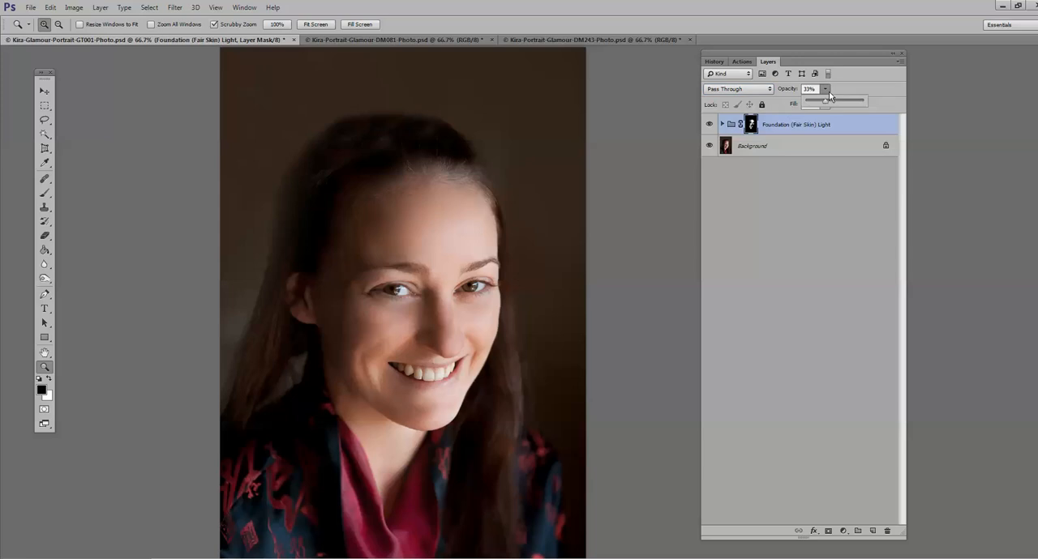
pyautogui.moveTo(822, 106); pyautogui.dragTo(814, 103)
pyautogui.hotkey('ctrl', 'shift', 'e')
# Step: Run the Eye Whites action from the Photo Rejuvination Basic Retouch Workflow set with the eyes in close view
pyautogui.click(742, 62)
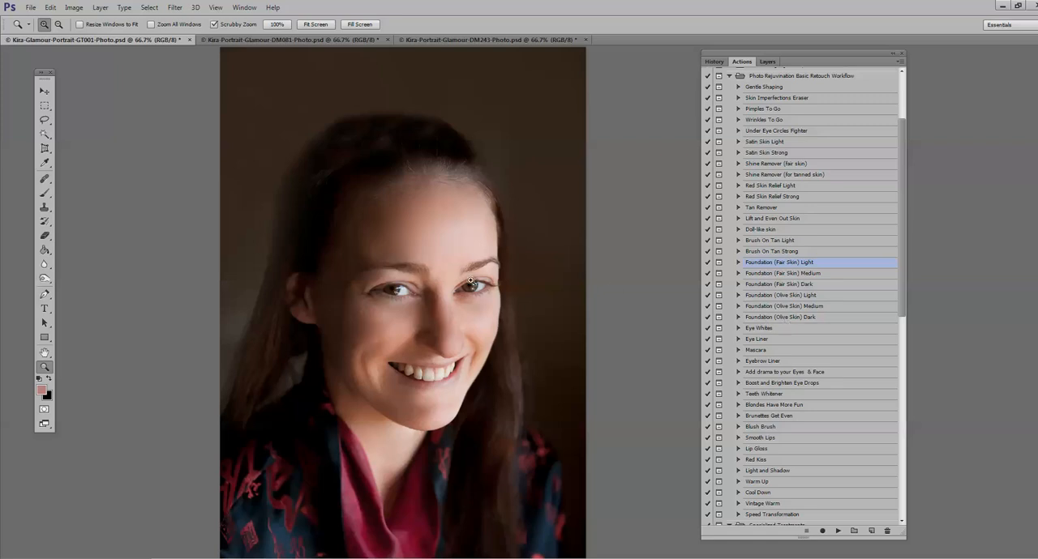
pyautogui.click(410, 273)
pyautogui.click(769, 329)
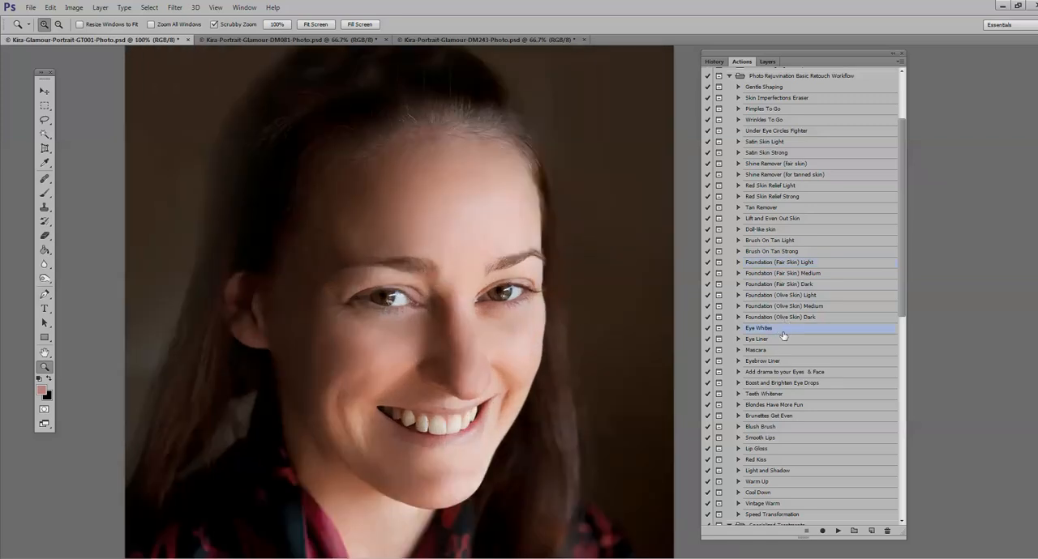
pyautogui.click(465, 292)
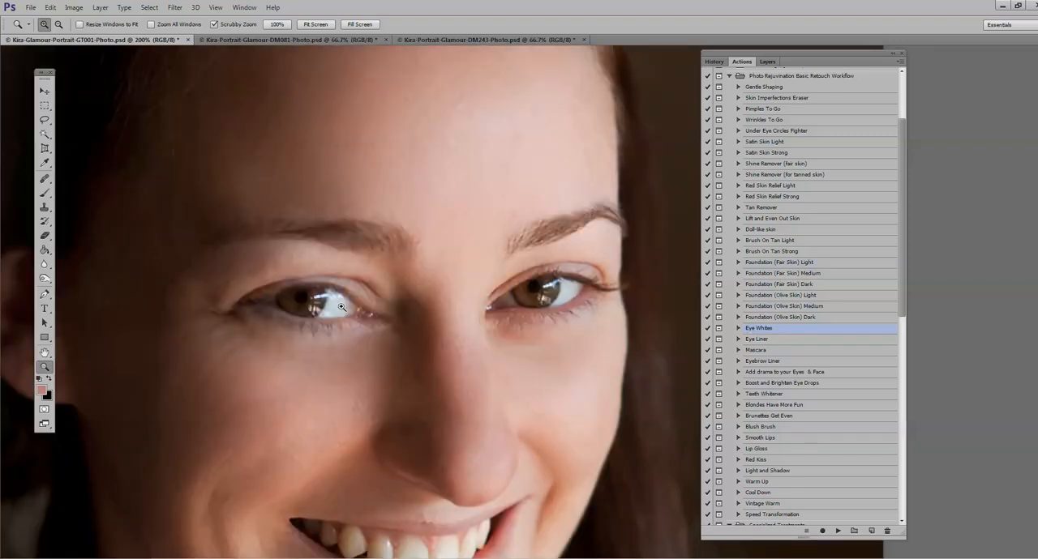
pyautogui.click(838, 531)
pyautogui.click(517, 281)
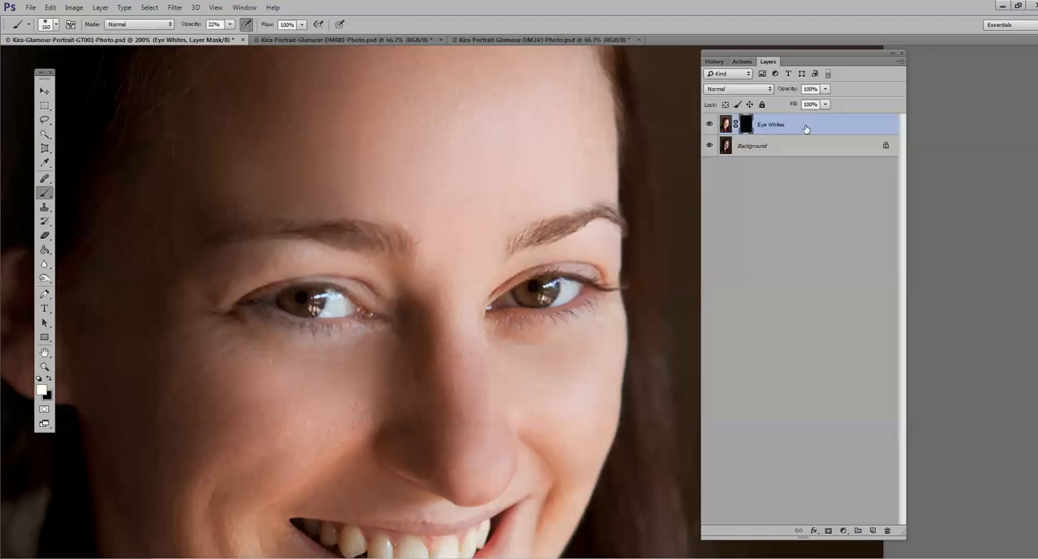
# Step: Paint over the whites of the eyes on the Eye Whites mask with a soft 29 px white brush at 100% opacity
pyautogui.click(56, 26)
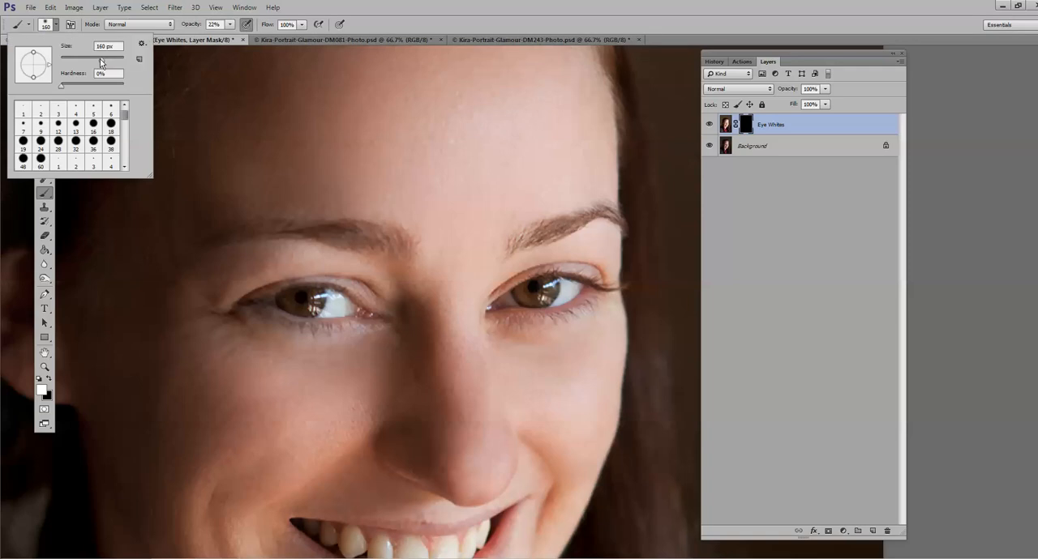
pyautogui.moveTo(89, 60); pyautogui.dragTo(76, 60)
pyautogui.click(232, 26)
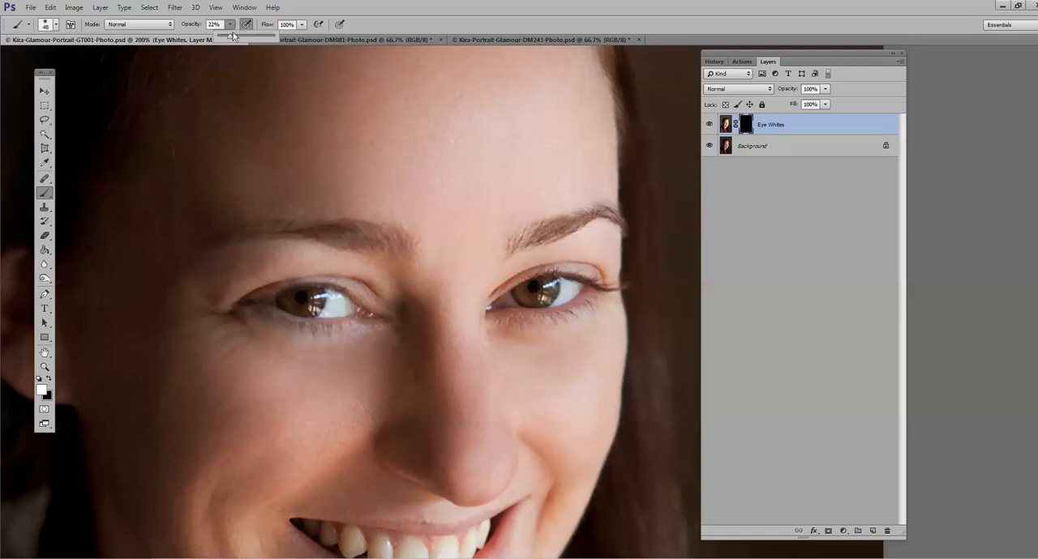
pyautogui.moveTo(228, 36); pyautogui.dragTo(433, 65)
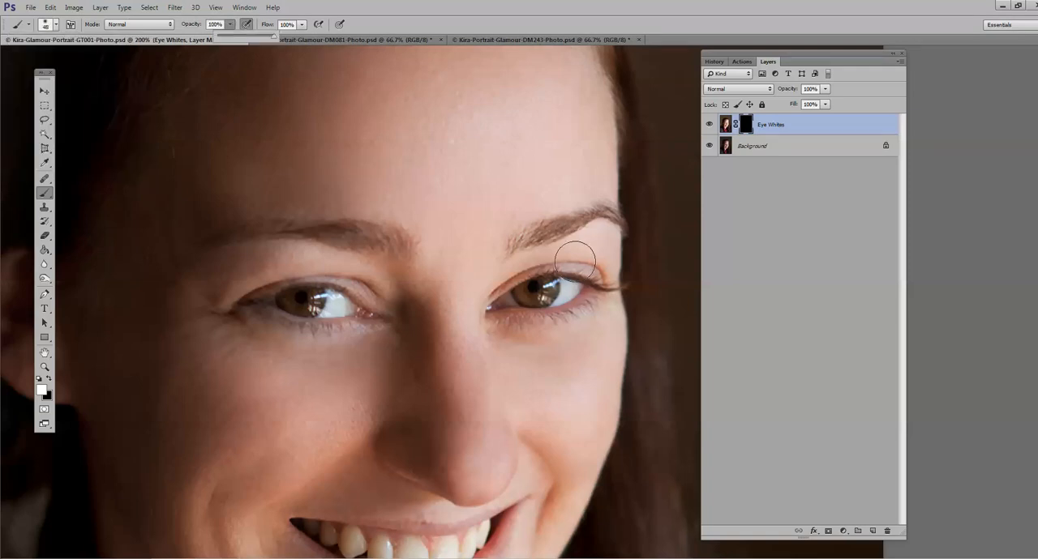
pyautogui.click(55, 26)
pyautogui.moveTo(76, 61); pyautogui.dragTo(71, 63)
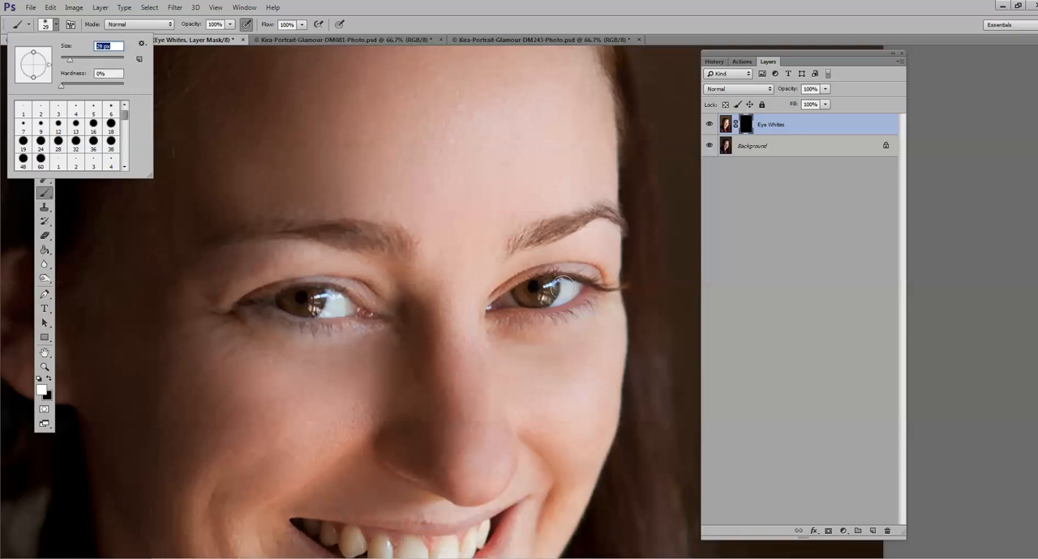
pyautogui.moveTo(564, 290); pyautogui.dragTo(569, 291)
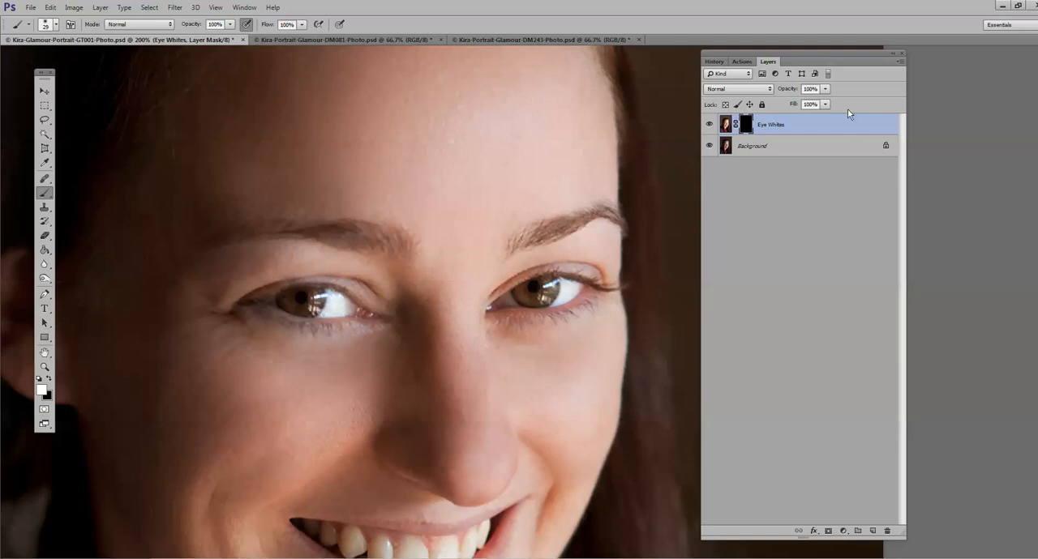
# Step: Try the Eye Whites layer at 18% opacity and compare the portrait with it hidden and shown
pyautogui.press('z')
pyautogui.press('1')
pyautogui.press('8')
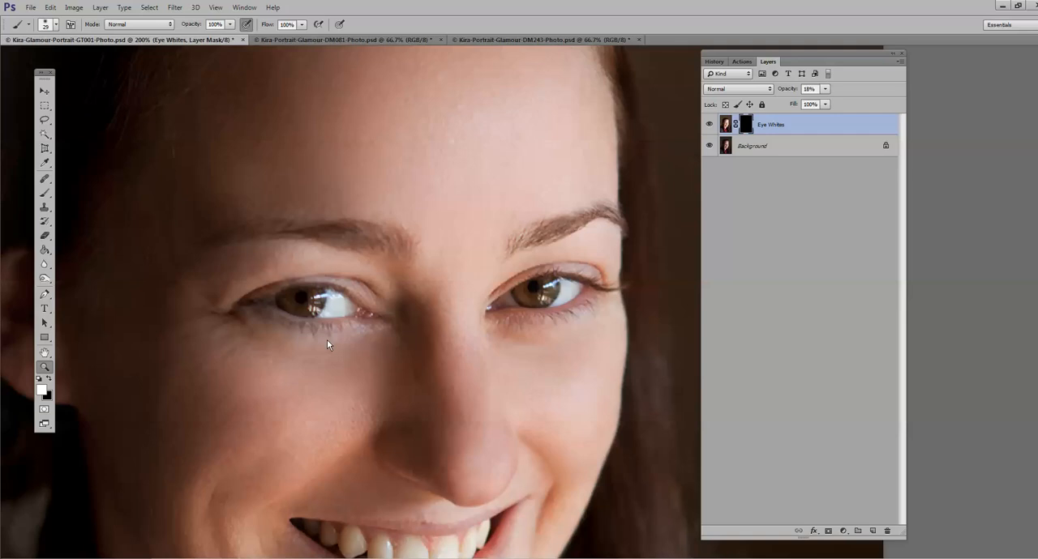
pyautogui.keyDown('alt'); pyautogui.click(326, 340); pyautogui.keyUp('alt')
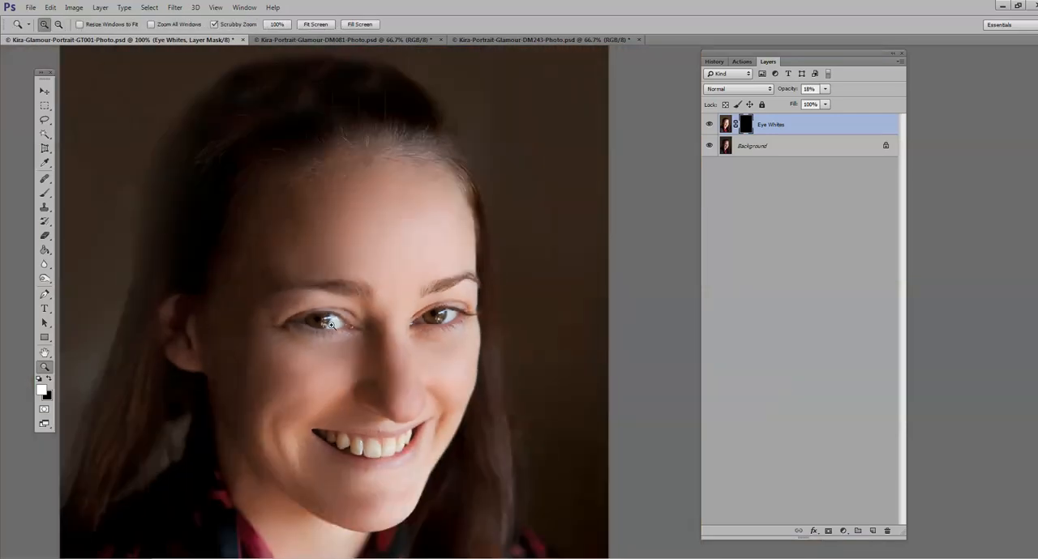
pyautogui.click(329, 321)
pyautogui.keyDown('alt'); pyautogui.click(360, 339); pyautogui.keyUp('alt')
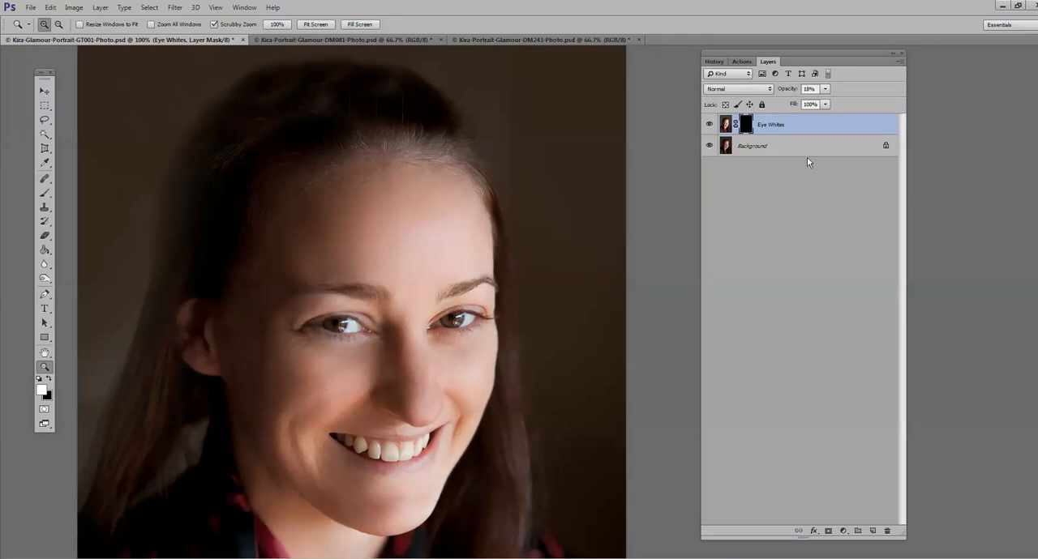
pyautogui.click(709, 126)
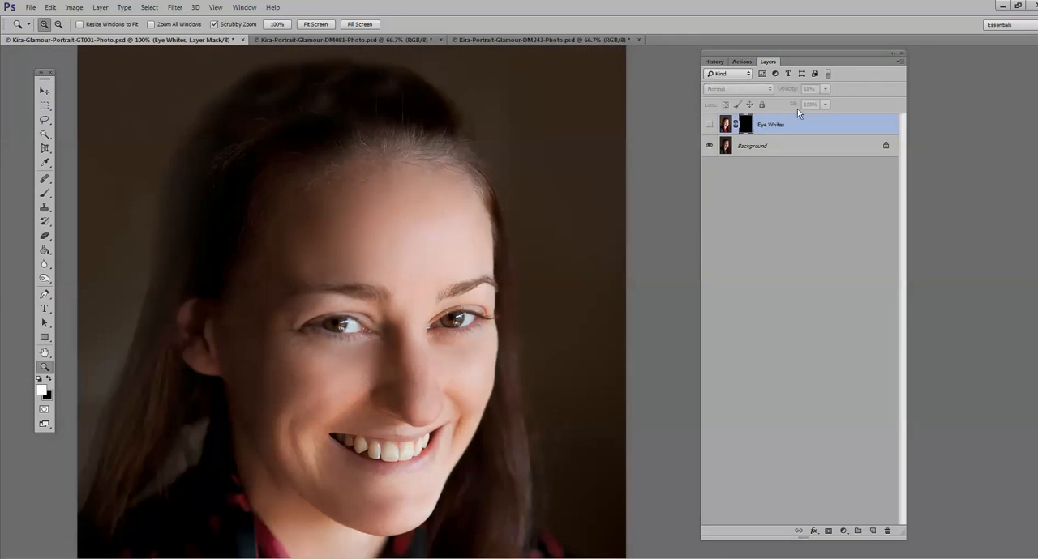
pyautogui.click(710, 125)
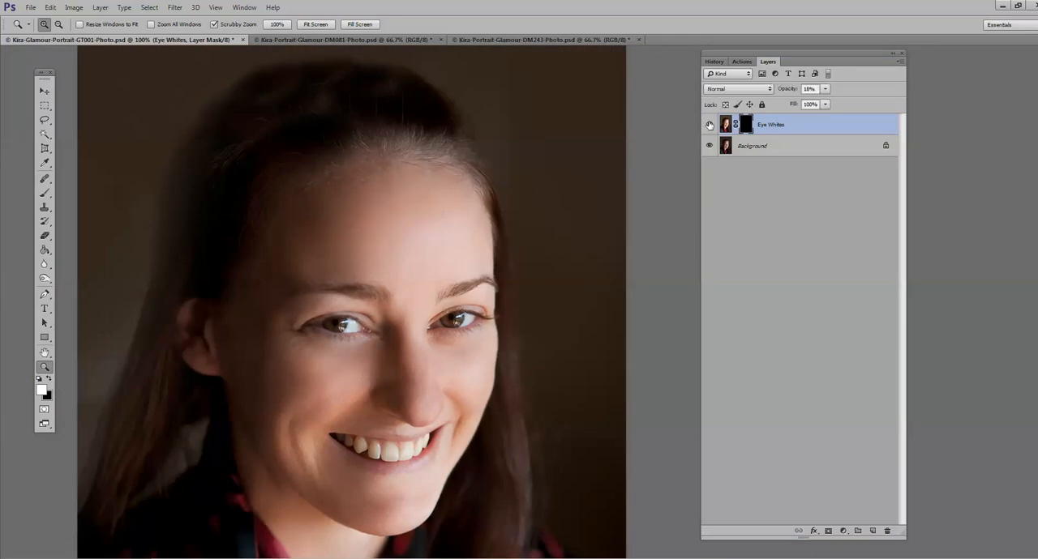
# Step: Try the Eye Whites layer at 91% opacity and compare the eyes up close with it hidden and shown
pyautogui.click(825, 90)
pyautogui.moveTo(824, 102); pyautogui.dragTo(866, 102)
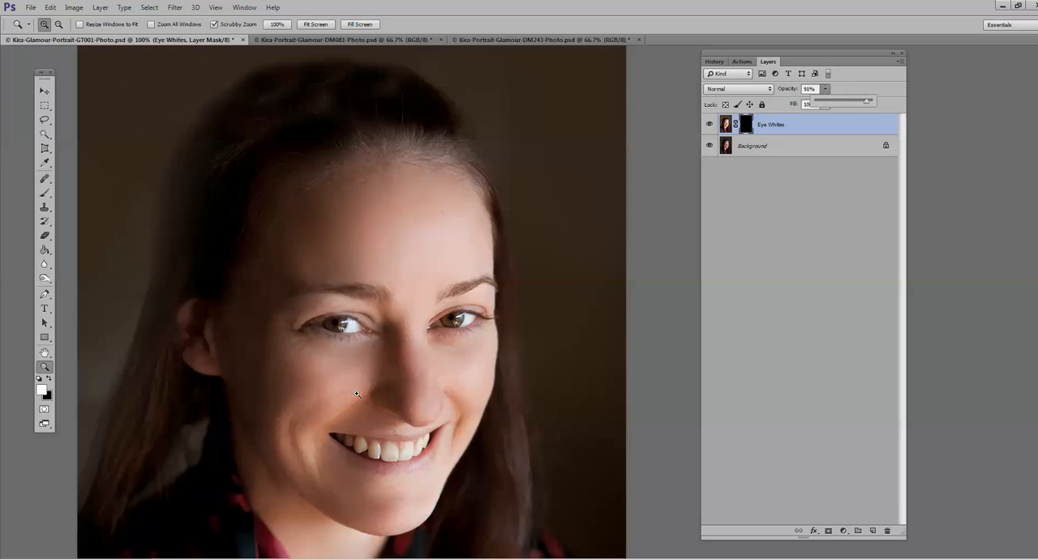
pyautogui.click(381, 356)
pyautogui.click(379, 356)
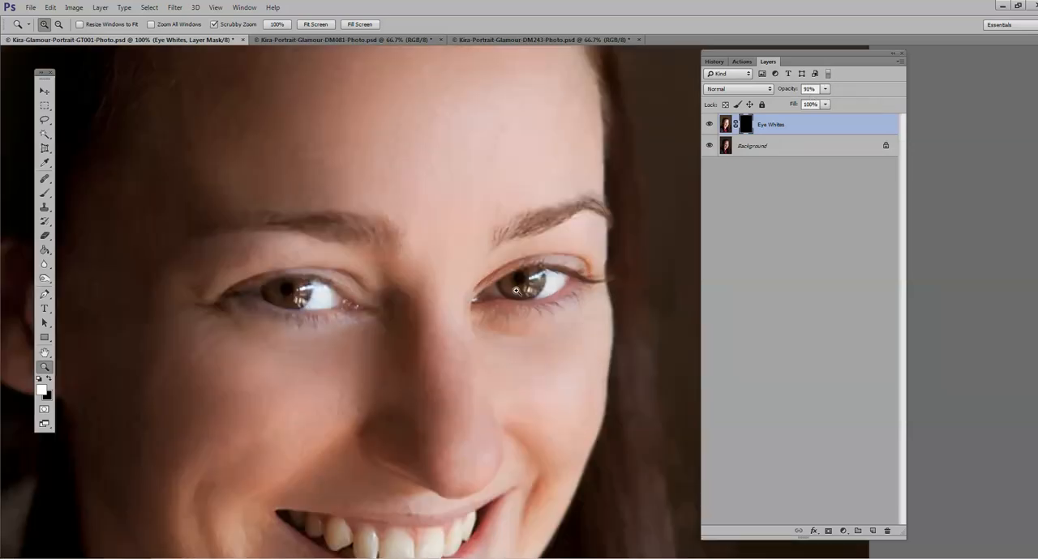
pyautogui.click(709, 124)
pyautogui.click(709, 125)
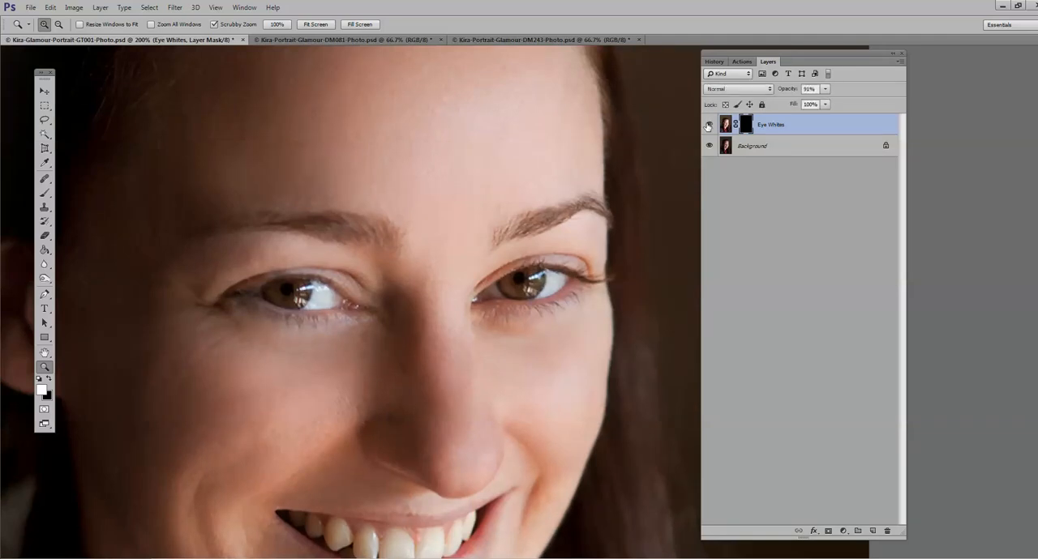
# Step: Set the Eye Whites layer's opacity to 25%
pyautogui.keyDown('alt'); pyautogui.click(490, 284); pyautogui.keyUp('alt')
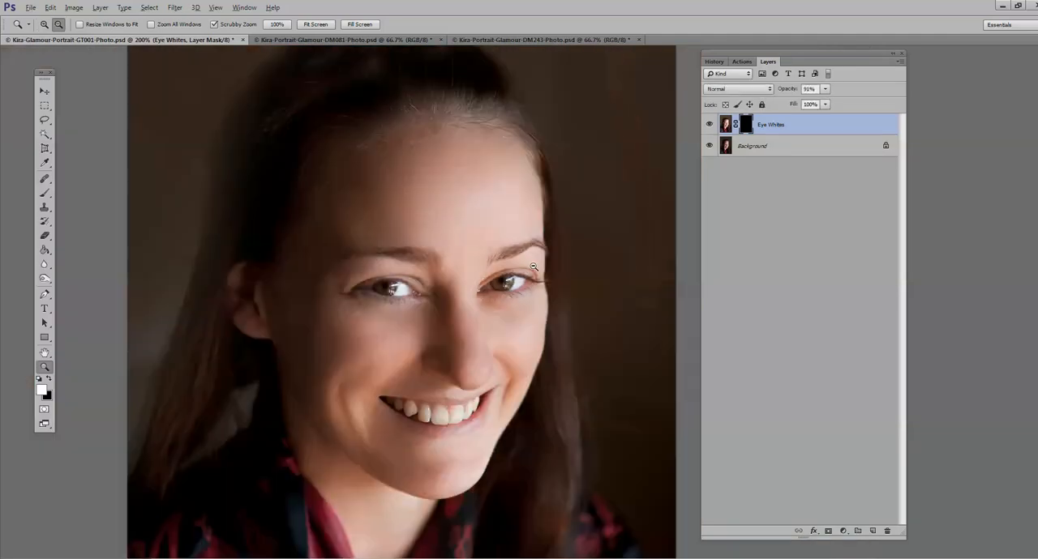
pyautogui.moveTo(824, 89); pyautogui.dragTo(791, 105)
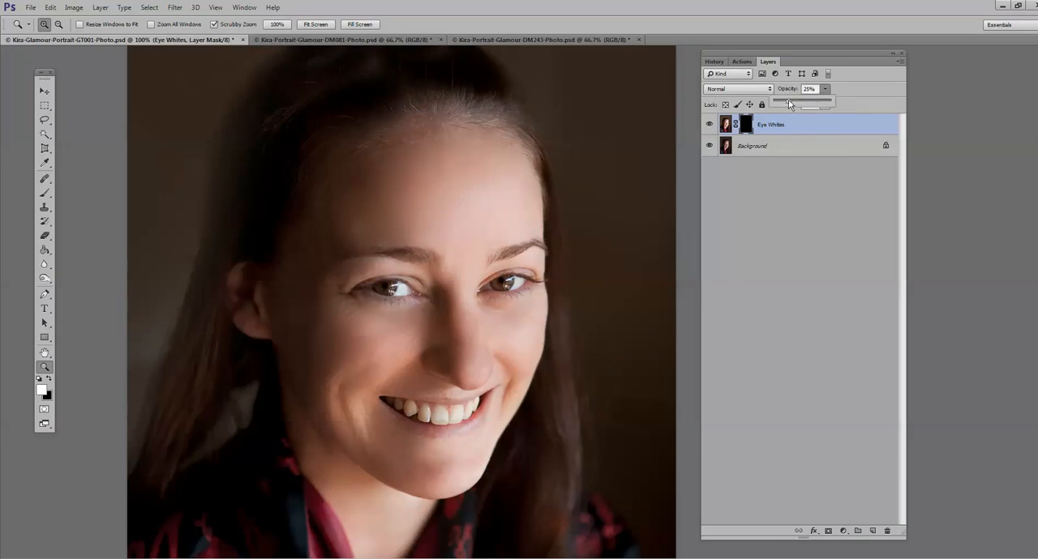
# Step: Touch up the whitening at the eye on the Eye Whites mask with a black brush at 35% opacity and flatten the image
pyautogui.click(49, 379)
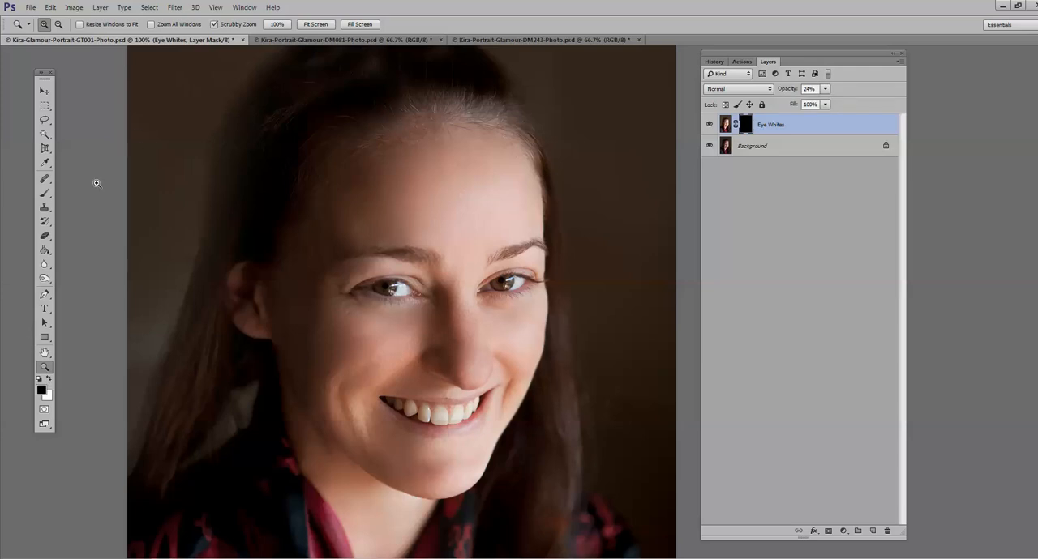
pyautogui.press('b')
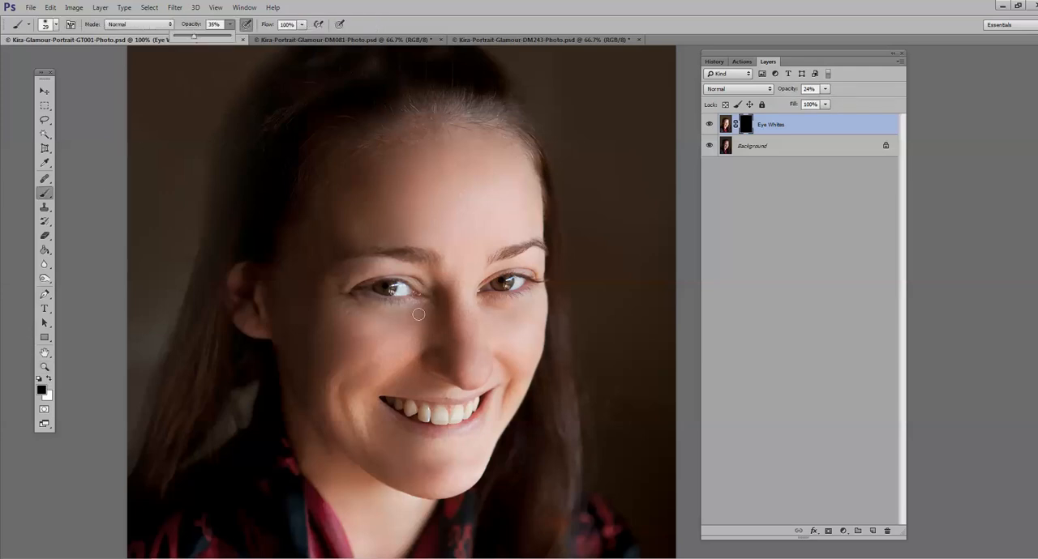
pyautogui.click(403, 287)
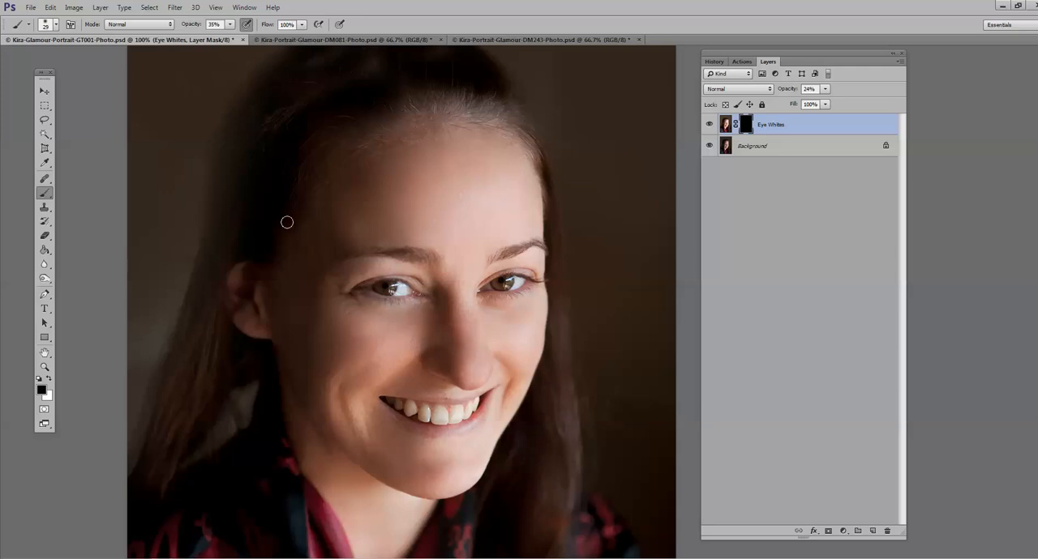
pyautogui.click(100, 7)
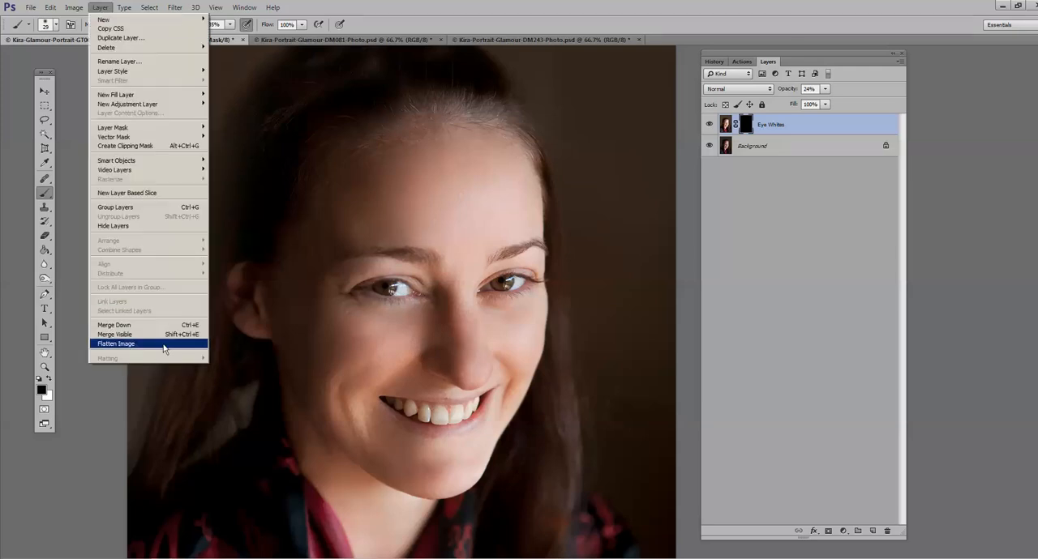
pyautogui.click(163, 345)
# Step: Run the Eye Liner action from the Photo Rejuvination Basic Retouch Workflow set
pyautogui.click(742, 62)
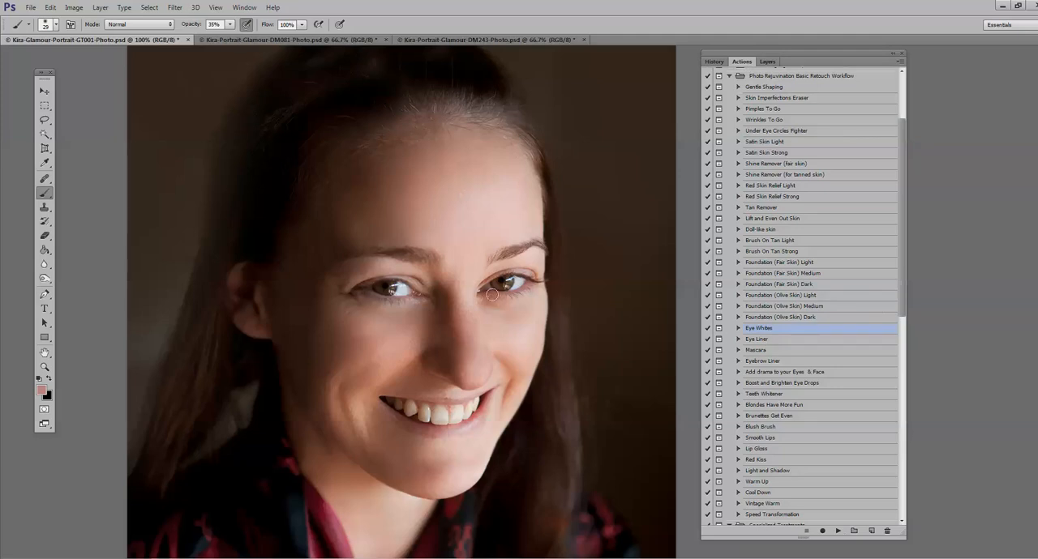
pyautogui.click(45, 367)
pyautogui.click(501, 265)
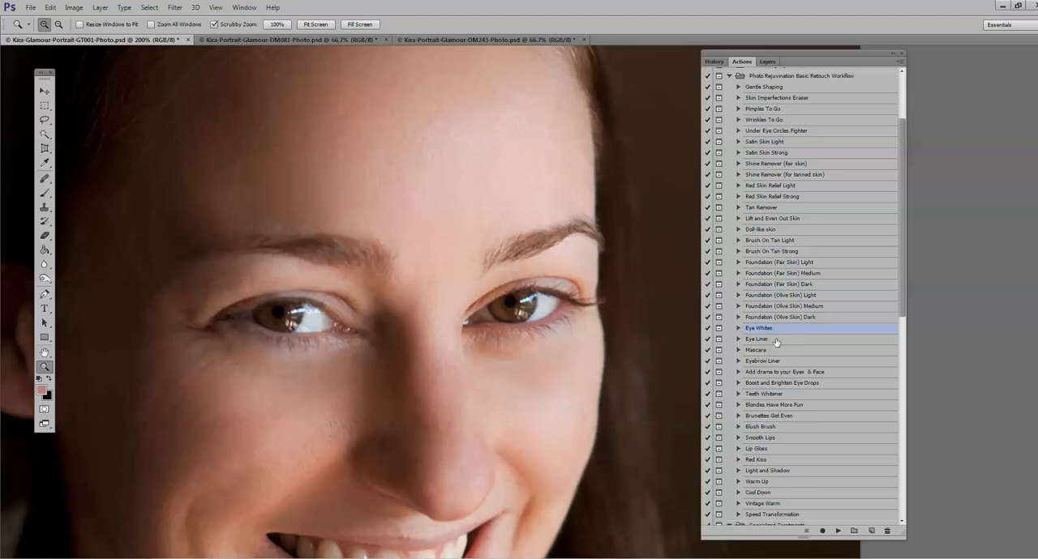
pyautogui.click(837, 531)
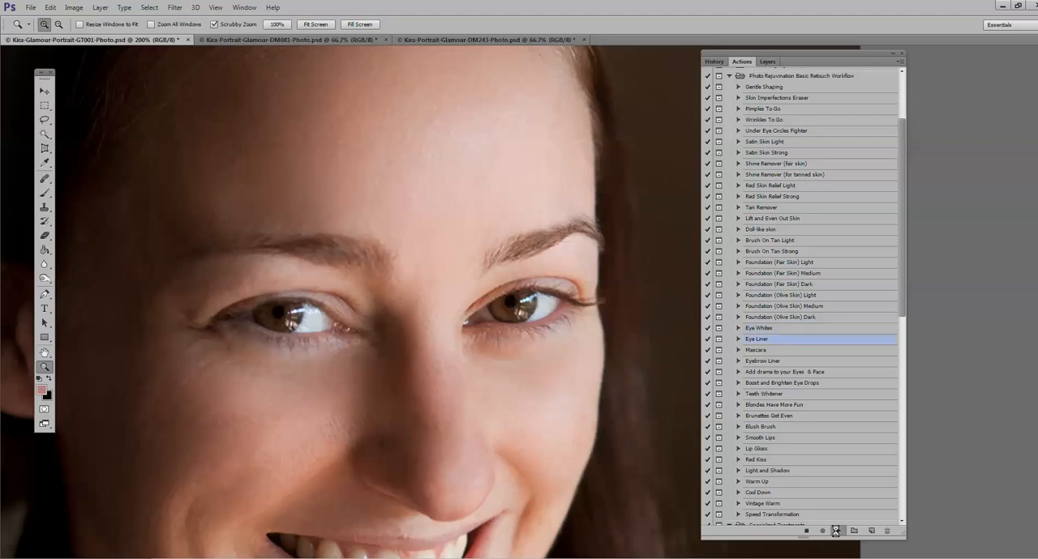
pyautogui.click(503, 278)
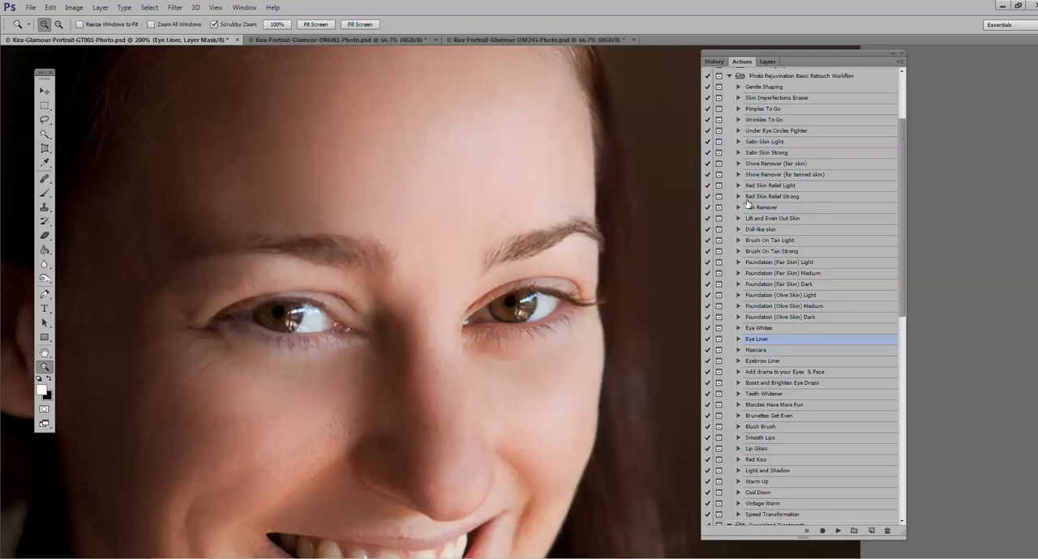
# Step: Paint along the upper lash lines of both eyes on the Eye Liner mask with a soft white 10 px brush at 100% opacity
pyautogui.click(766, 62)
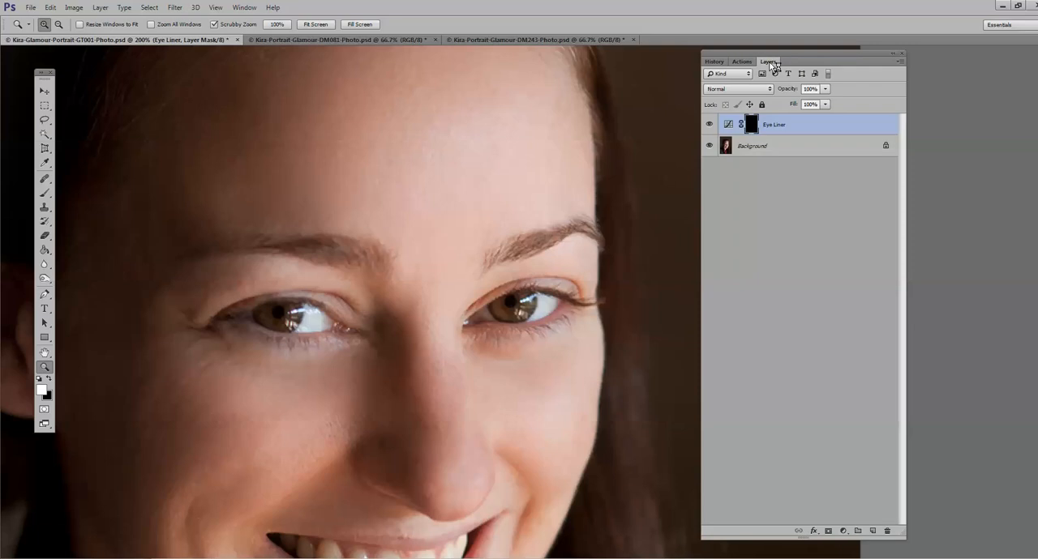
pyautogui.click(47, 193)
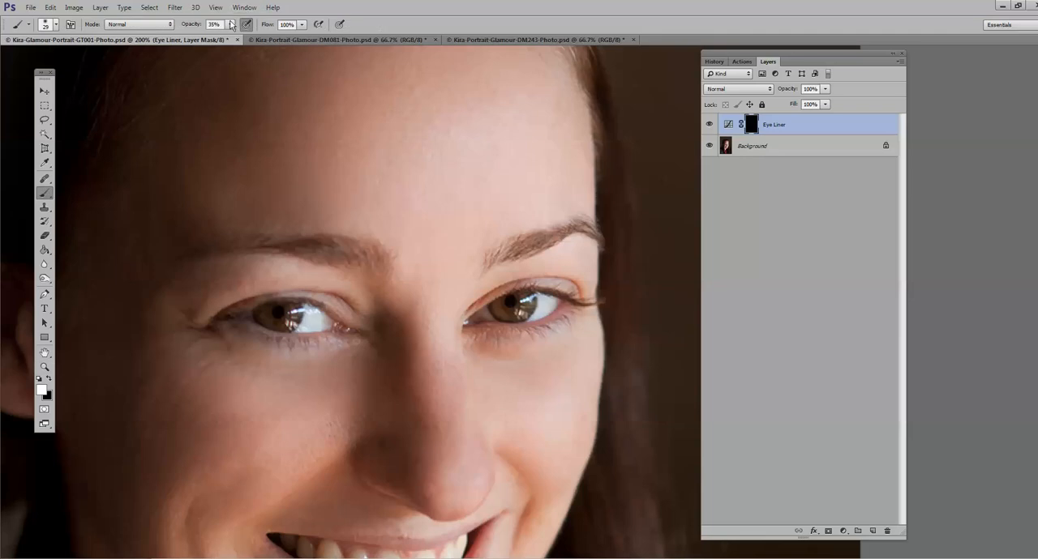
pyautogui.click(52, 24)
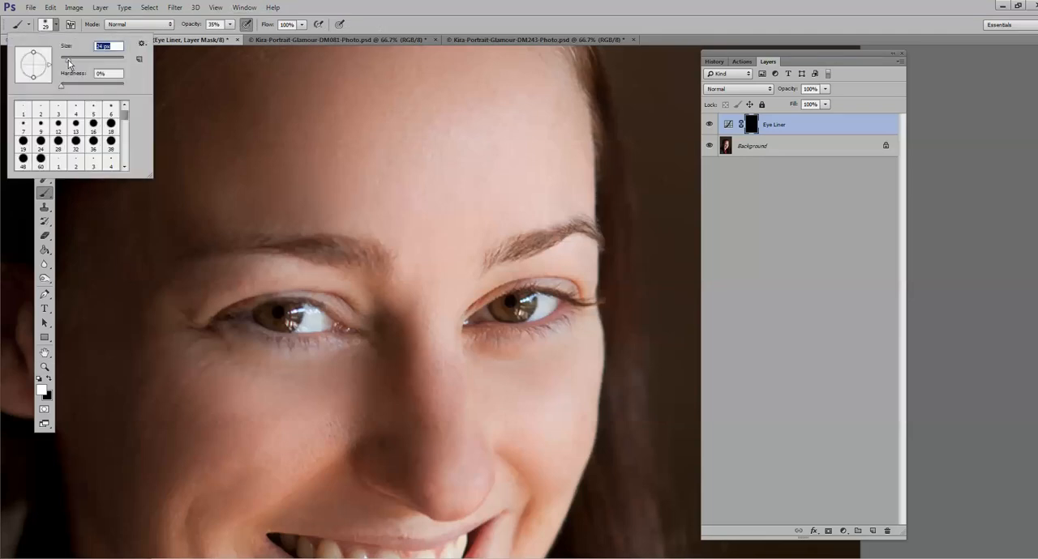
pyautogui.click(231, 25)
pyautogui.moveTo(231, 39); pyautogui.dragTo(379, 66)
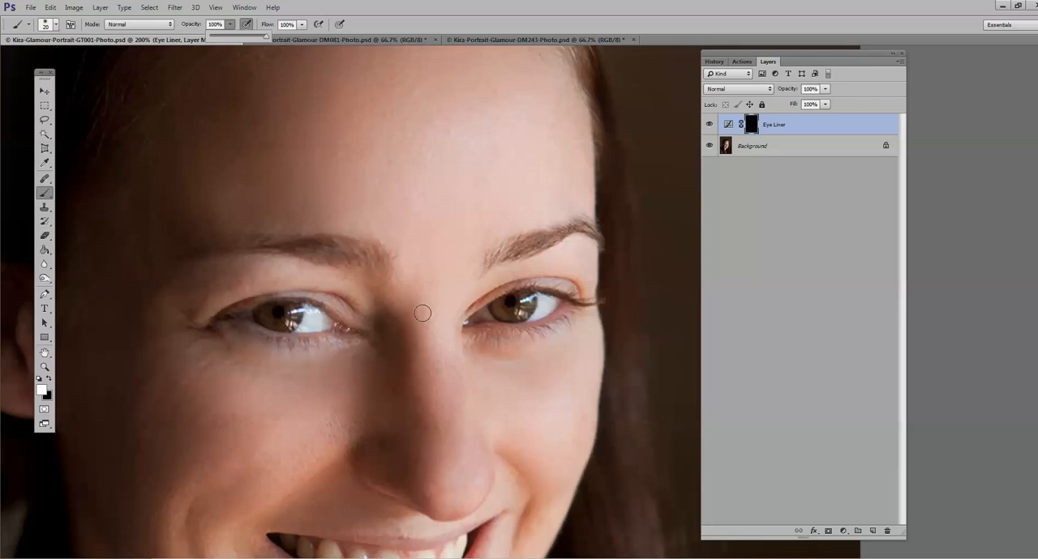
pyautogui.press('[')
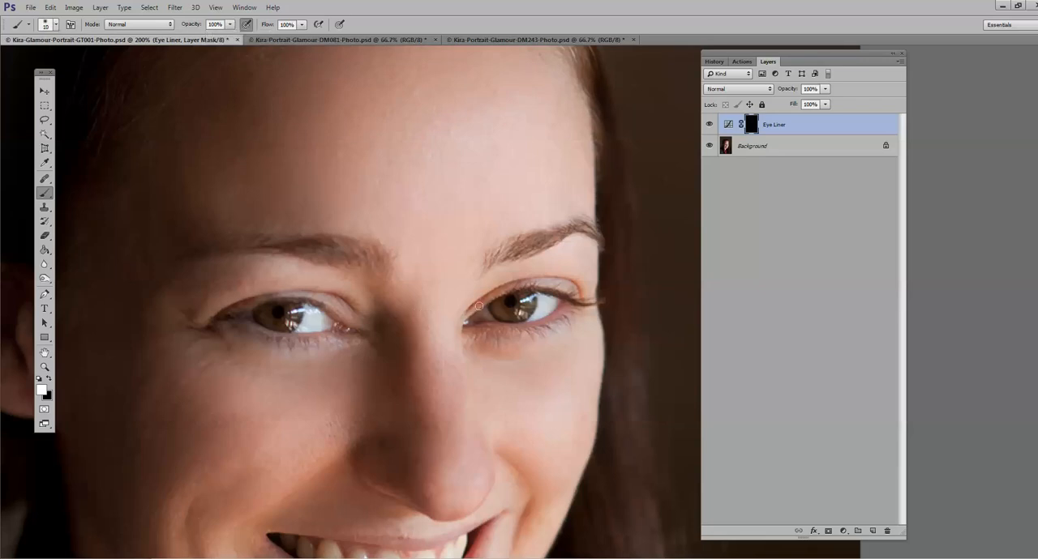
pyautogui.moveTo(467, 316)
pyautogui.mouseDown()
pyautogui.moveTo(520, 290)
pyautogui.moveTo(594, 305)
pyautogui.mouseUp()
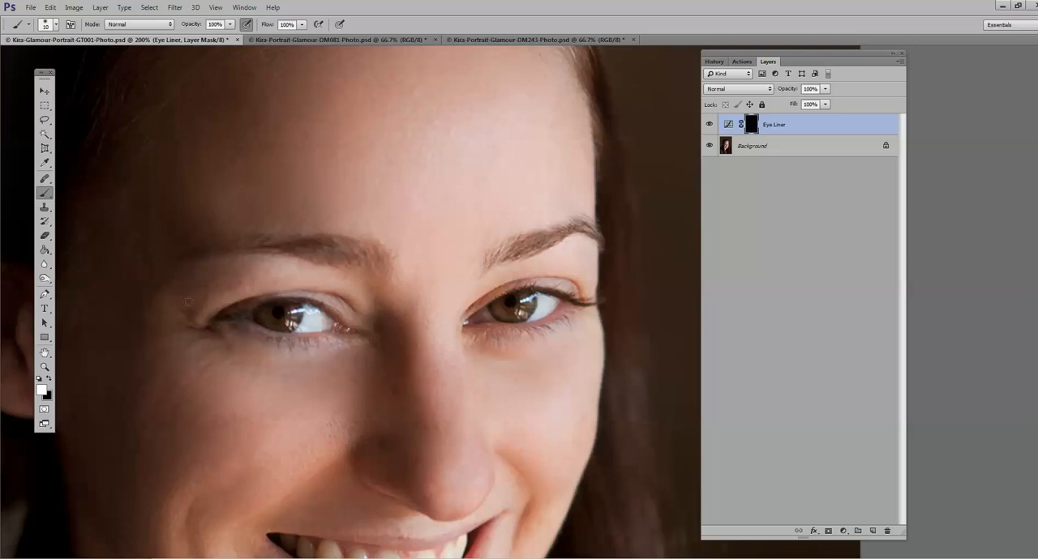
# Step: Compare the portrait with the Eye Liner layer hidden and shown, and examine the lash lines up close
pyautogui.click(45, 366)
pyautogui.keyDown('alt'); pyautogui.click(413, 341); pyautogui.keyUp('alt')
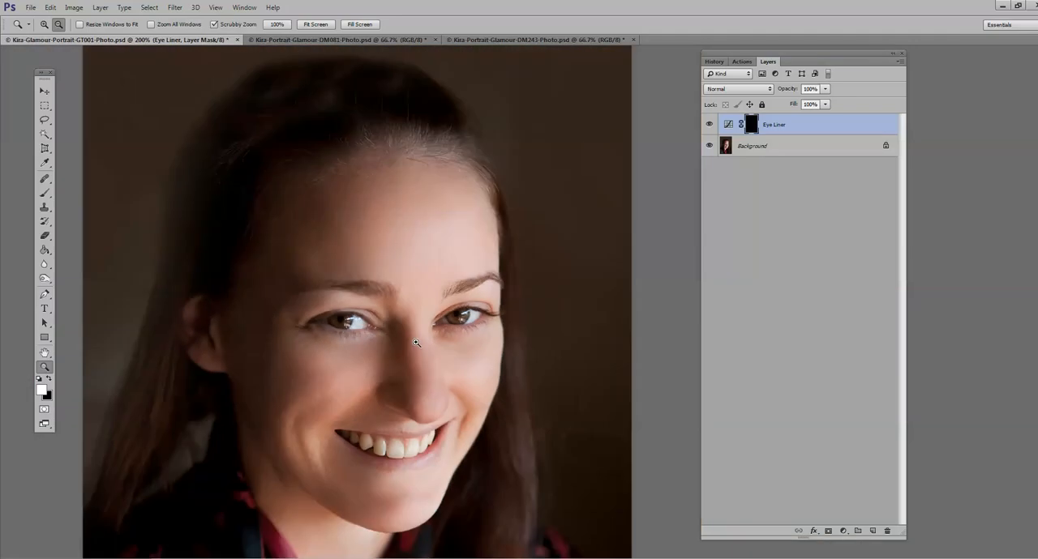
pyautogui.click(710, 125)
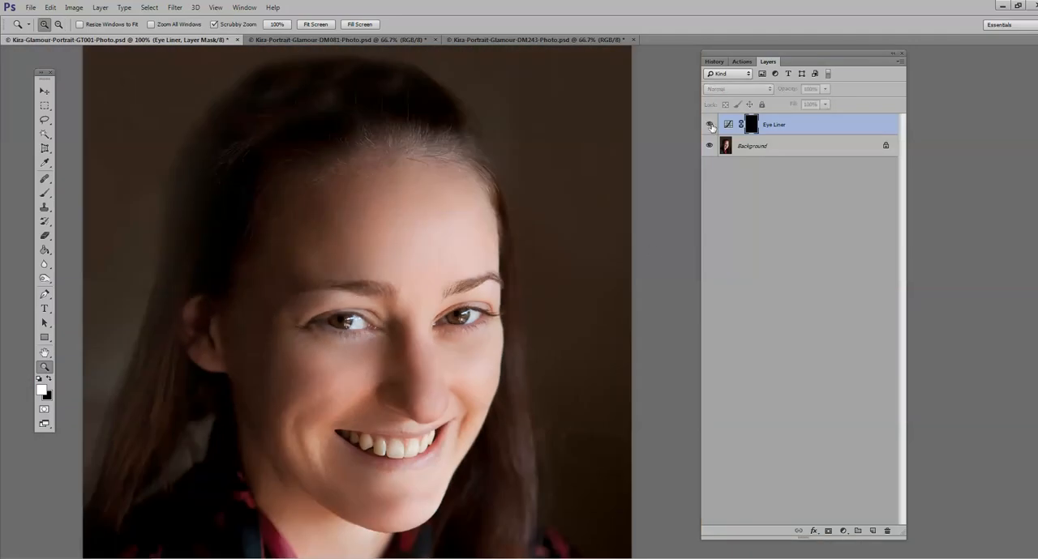
pyautogui.click(710, 125)
pyautogui.click(710, 124)
pyautogui.click(710, 125)
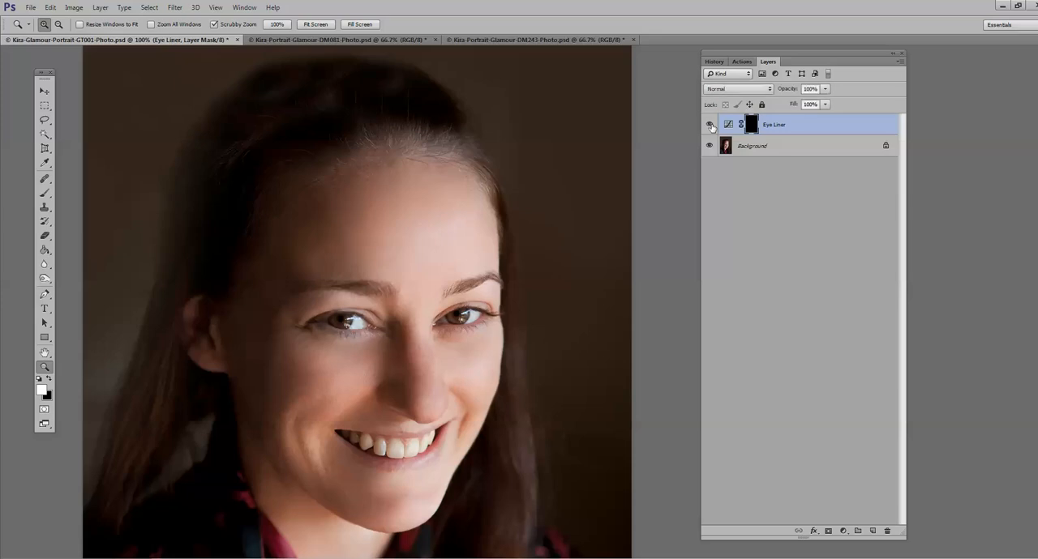
pyautogui.click(373, 313)
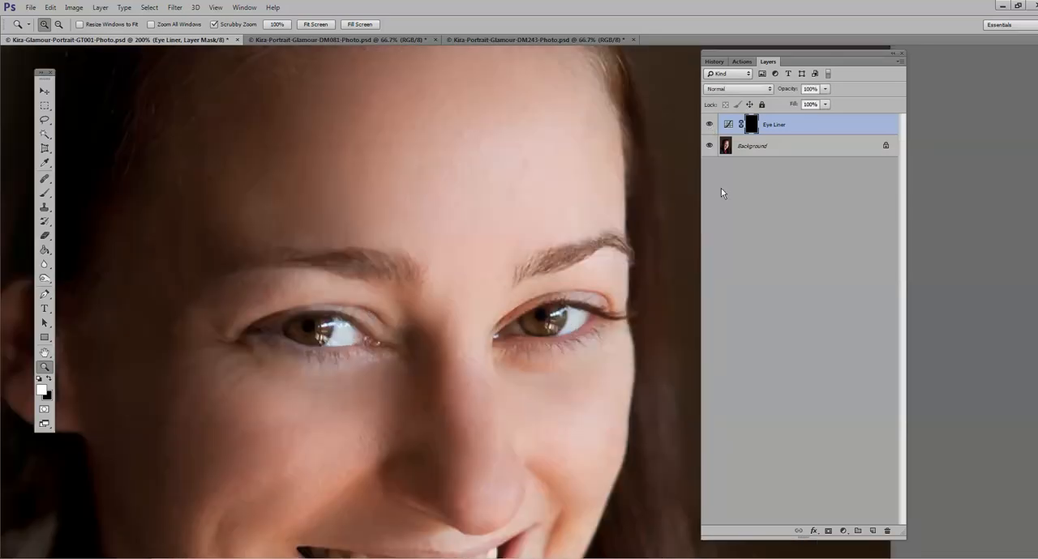
# Step: Try the Eye Liner layer in Multiply mode at 25% opacity and compare the portrait with it hidden and shown
pyautogui.click(770, 89)
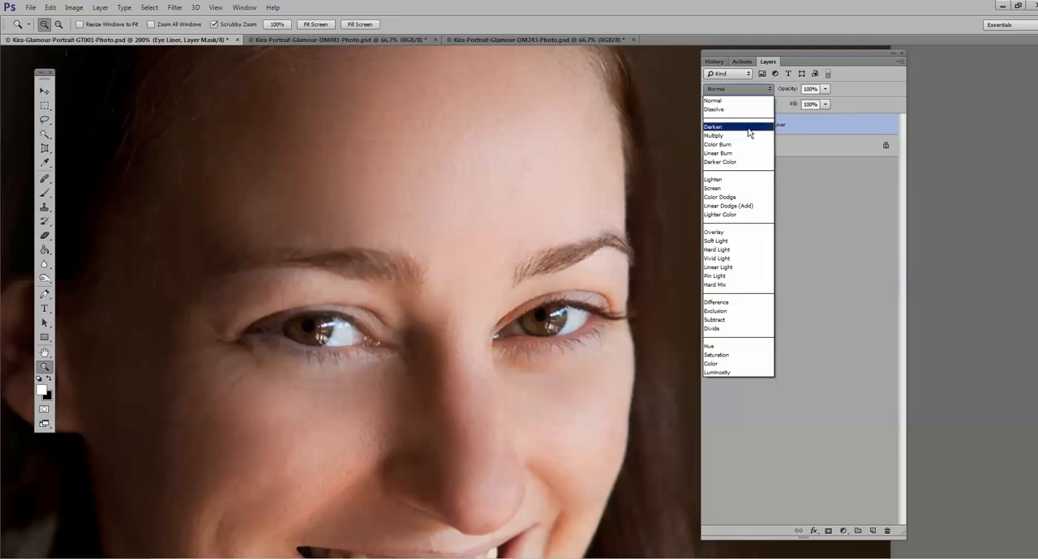
pyautogui.click(745, 136)
pyautogui.keyDown('alt'); pyautogui.click(418, 383); pyautogui.keyUp('alt')
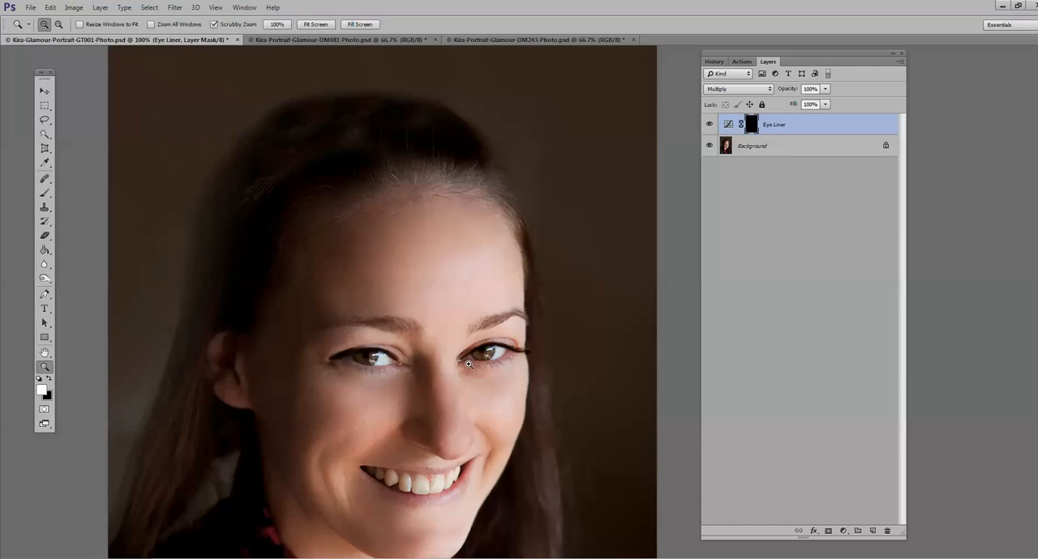
pyautogui.click(824, 89)
pyautogui.moveTo(825, 101); pyautogui.dragTo(784, 104)
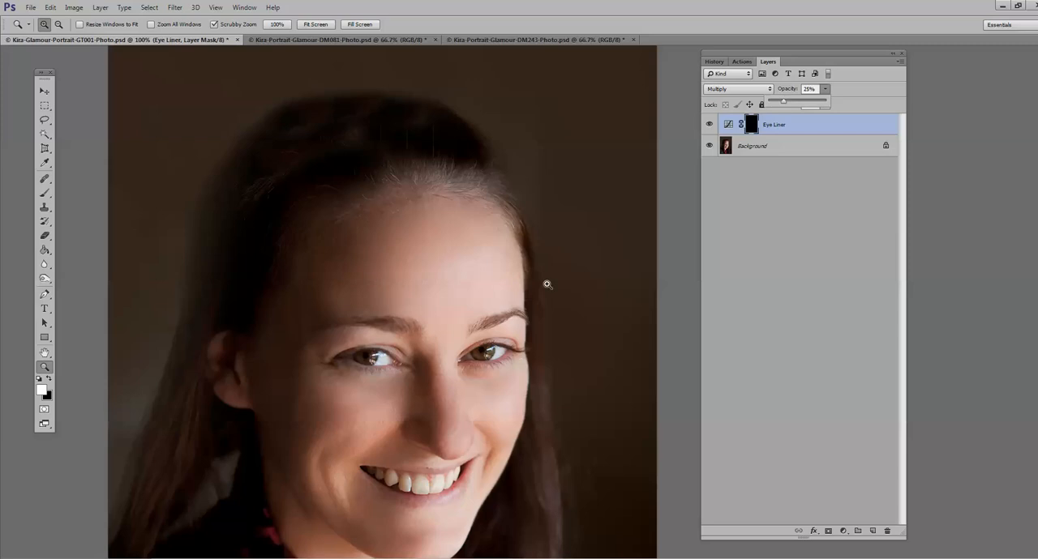
pyautogui.click(711, 127)
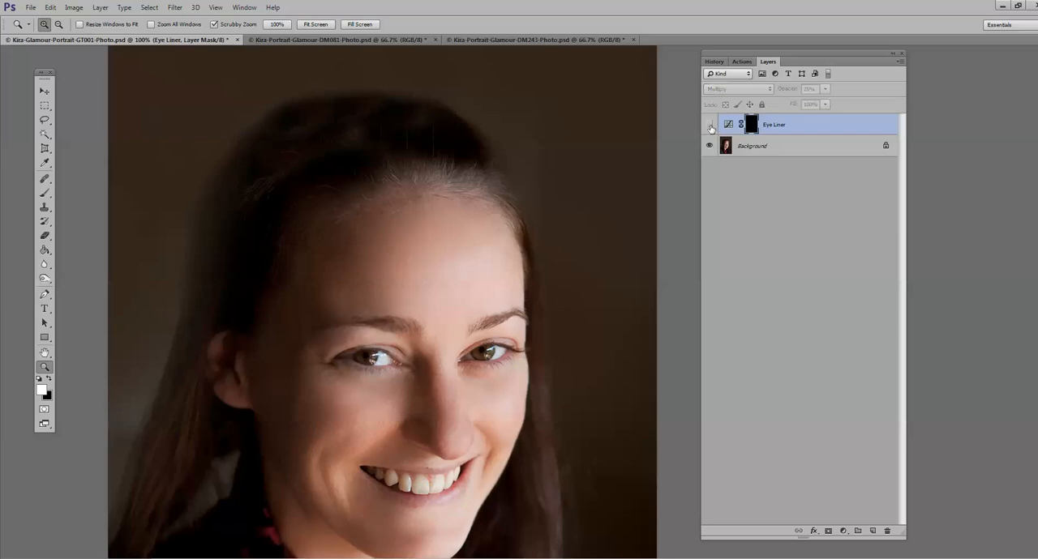
pyautogui.click(710, 127)
pyautogui.click(710, 126)
pyautogui.click(504, 327)
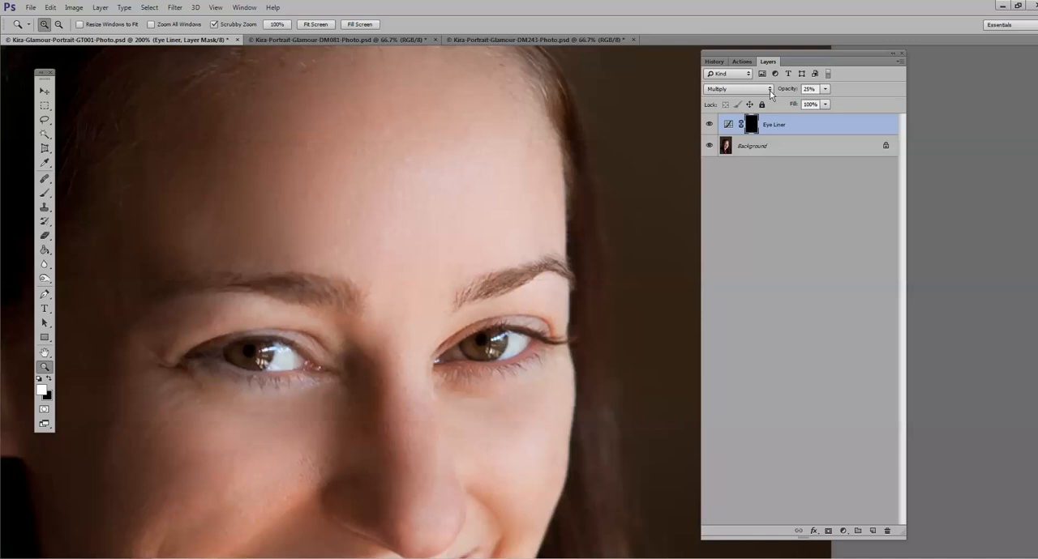
# Step: Try the Eye Liner layer in Overlay mode at 37% opacity
pyautogui.hotkey('shift', 'alt', 'o')
pyautogui.click(826, 88)
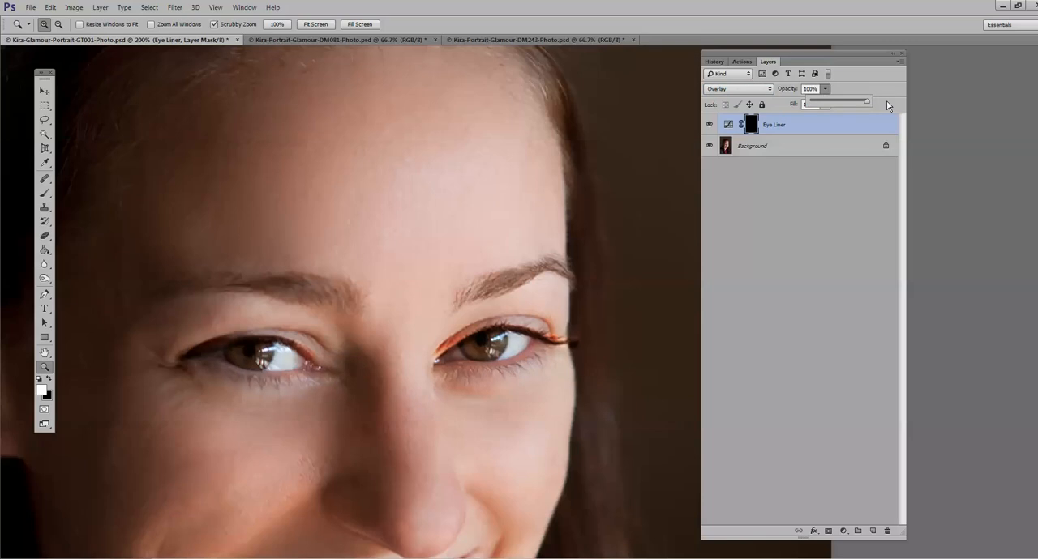
pyautogui.moveTo(849, 108); pyautogui.dragTo(836, 110)
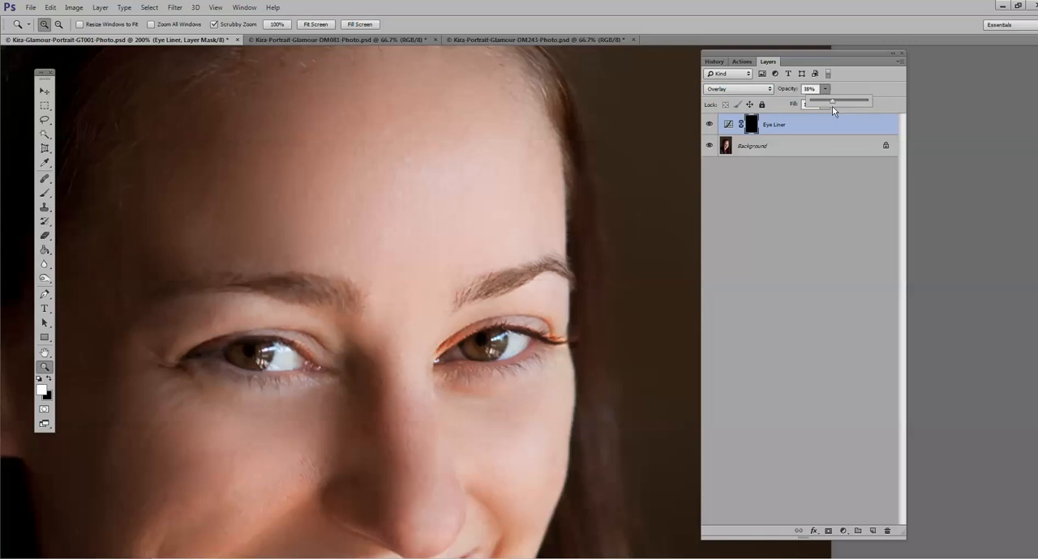
# Step: Paint eye shadow over both upper eyelids on the Eye Liner mask with a soft white 26 px brush at 100% opacity
pyautogui.click(44, 192)
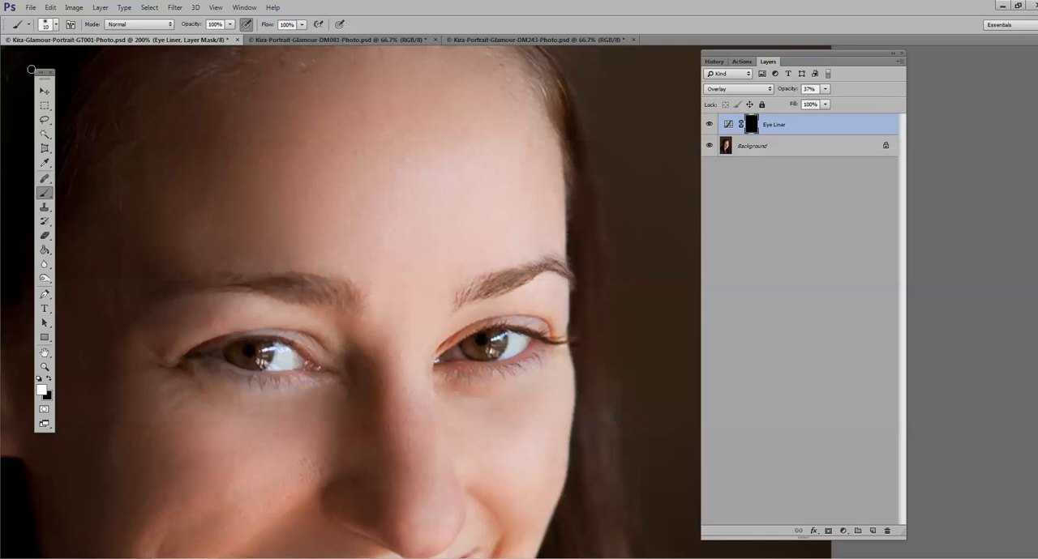
pyautogui.click(55, 26)
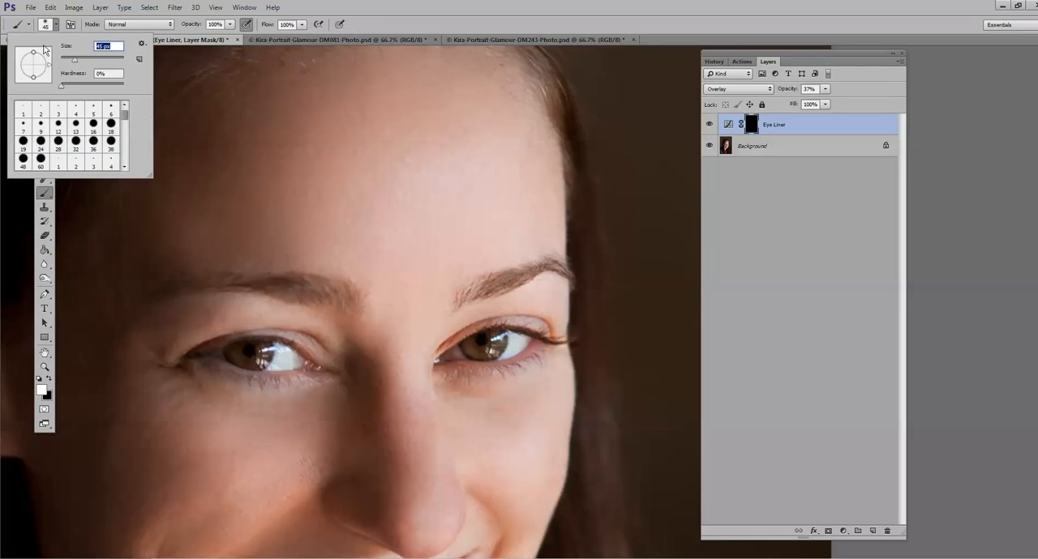
pyautogui.moveTo(67, 62); pyautogui.dragTo(69, 60)
pyautogui.click(469, 334)
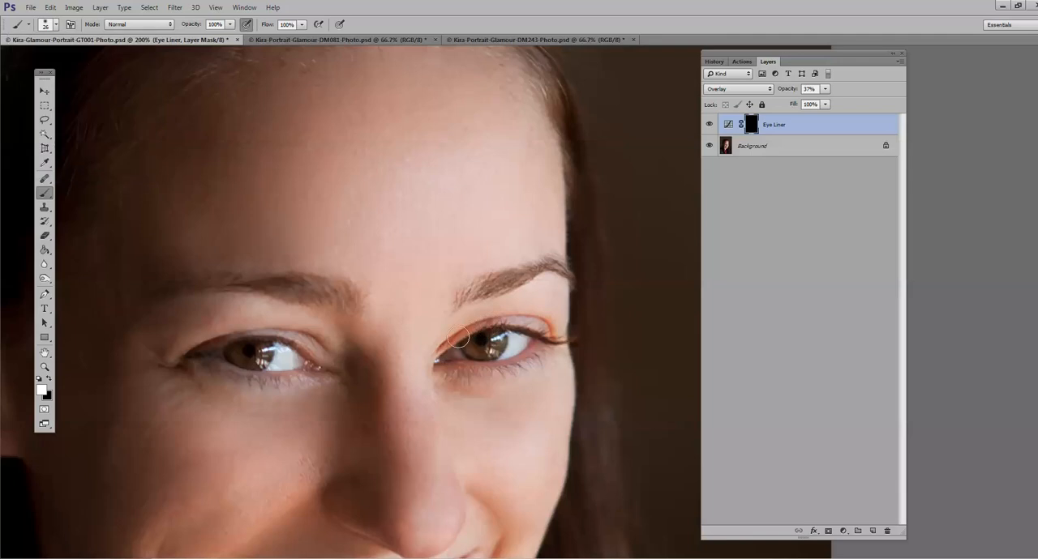
pyautogui.moveTo(458, 336); pyautogui.dragTo(466, 334)
pyautogui.moveTo(267, 335)
pyautogui.mouseDown()
pyautogui.moveTo(218, 334)
pyautogui.moveTo(177, 359)
pyautogui.moveTo(290, 334)
pyautogui.moveTo(324, 360)
pyautogui.mouseUp()
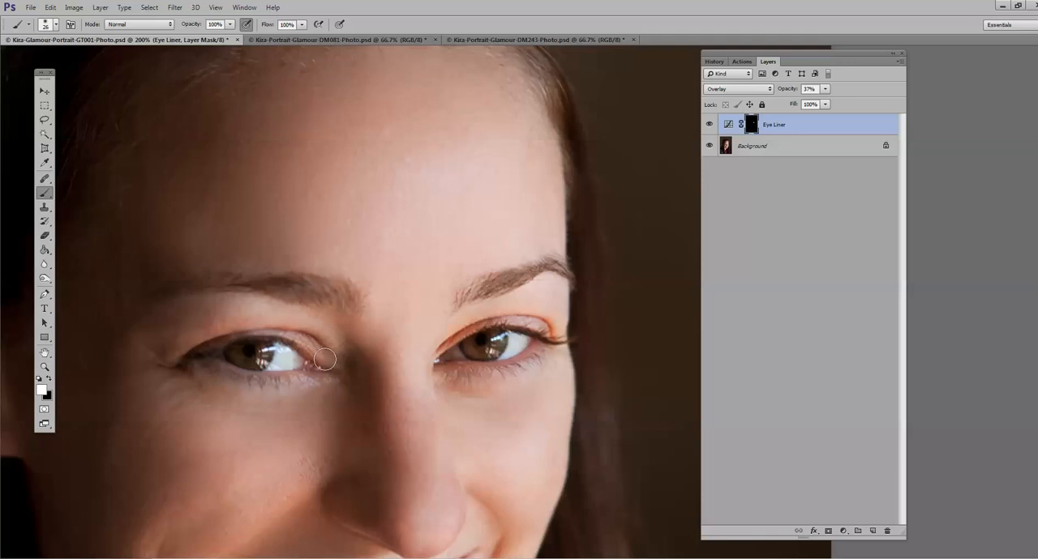
# Step: Set the Eye Liner layer's opacity to 76% and check the effect on the whole face
pyautogui.click(824, 88)
pyautogui.moveTo(826, 101); pyautogui.dragTo(848, 103)
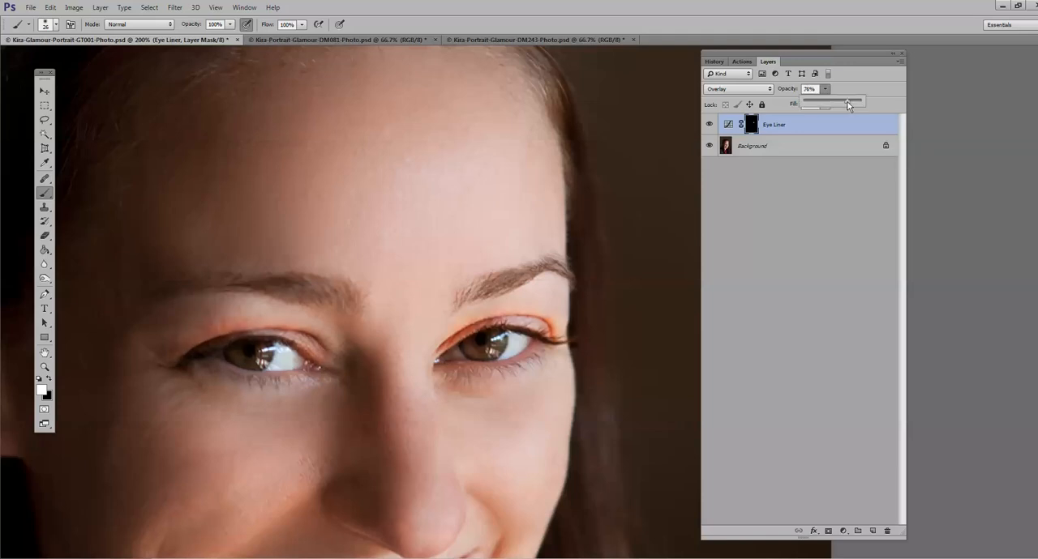
pyautogui.click(45, 366)
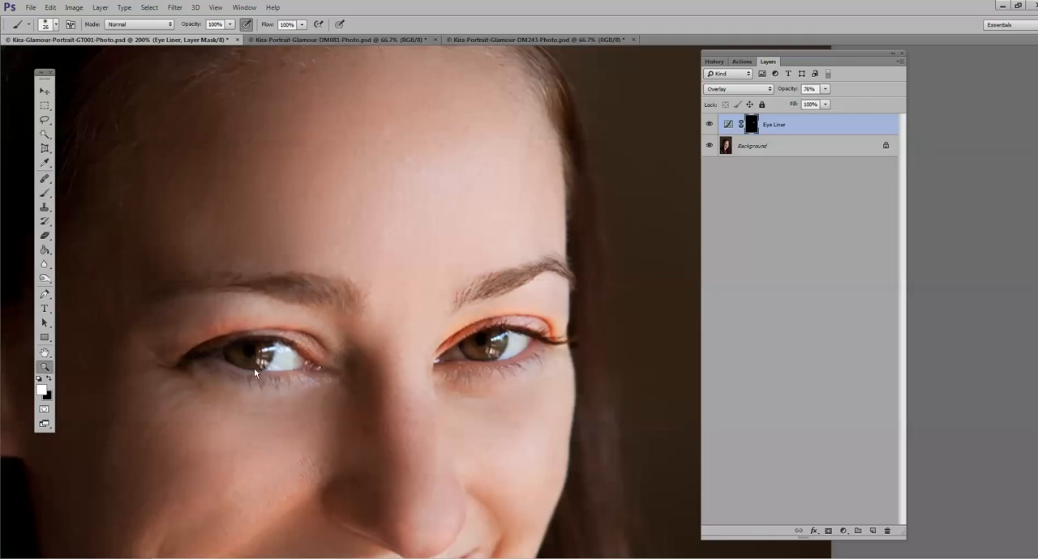
pyautogui.keyDown('alt'); pyautogui.click(329, 374); pyautogui.keyUp('alt')
pyautogui.keyDown('alt'); pyautogui.click(328, 375); pyautogui.keyUp('alt')
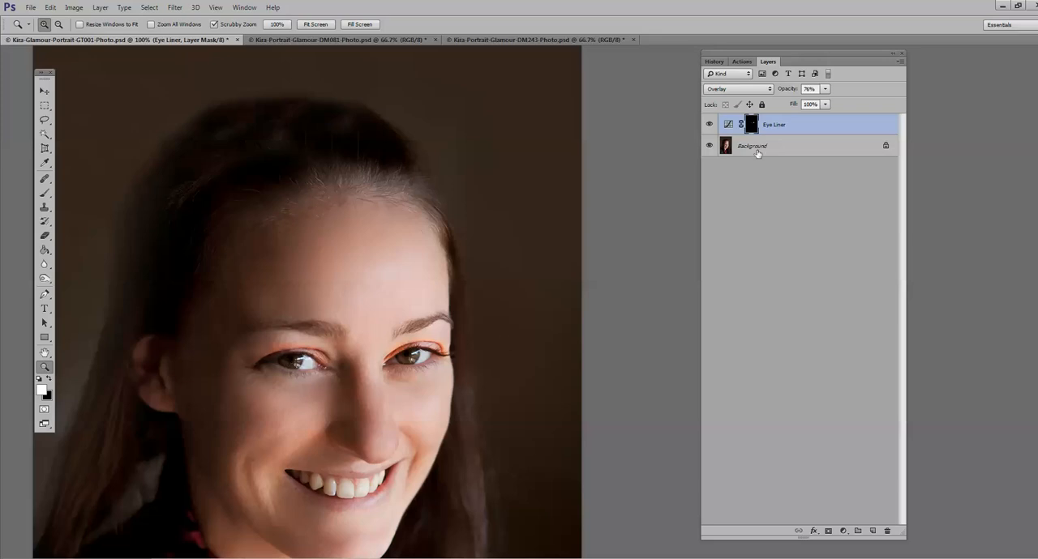
# Step: Change the Eye Liner layer's blend mode to Multiply and ready the brush for more work on the eyelids
pyautogui.click(770, 88)
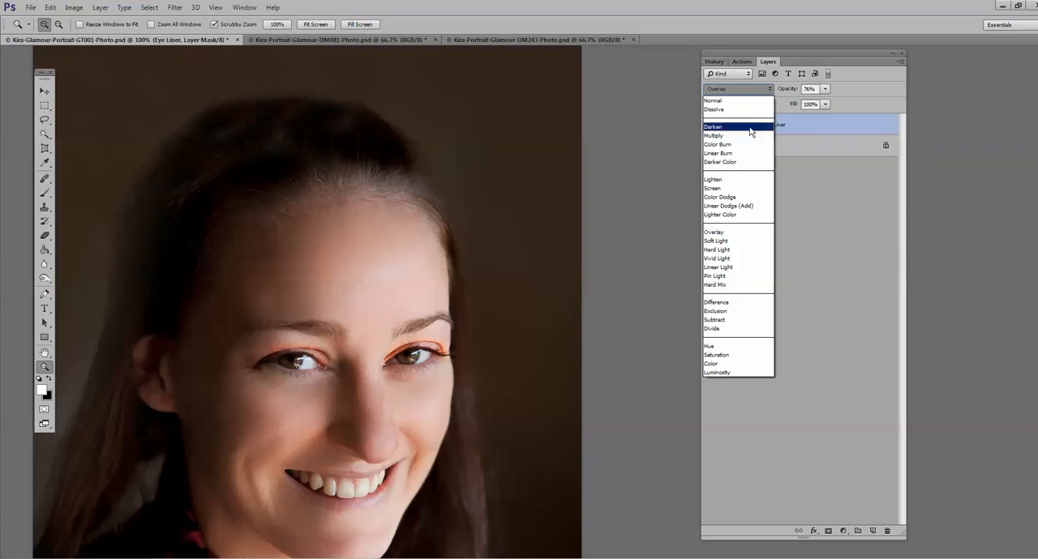
pyautogui.click(738, 133)
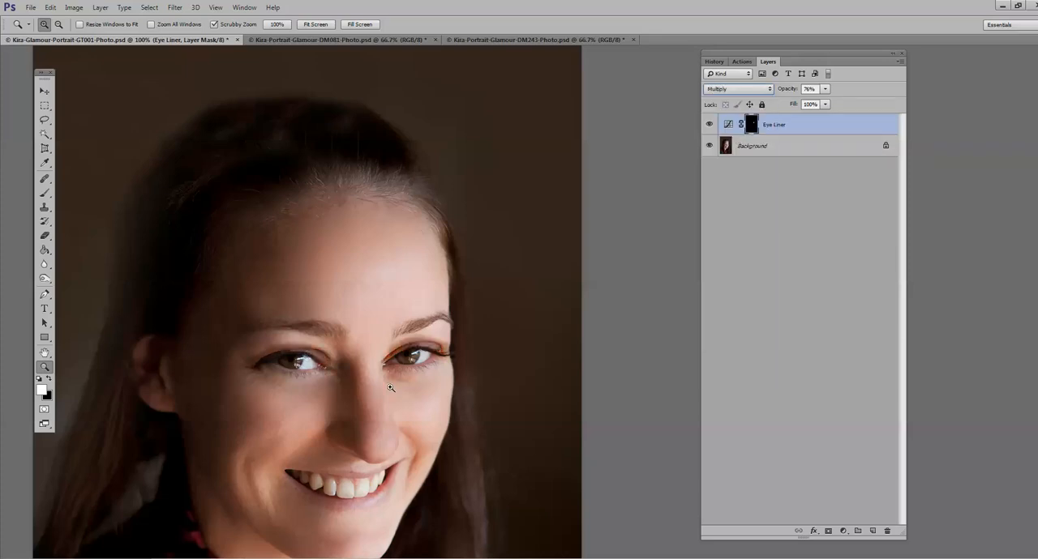
pyautogui.click(279, 357)
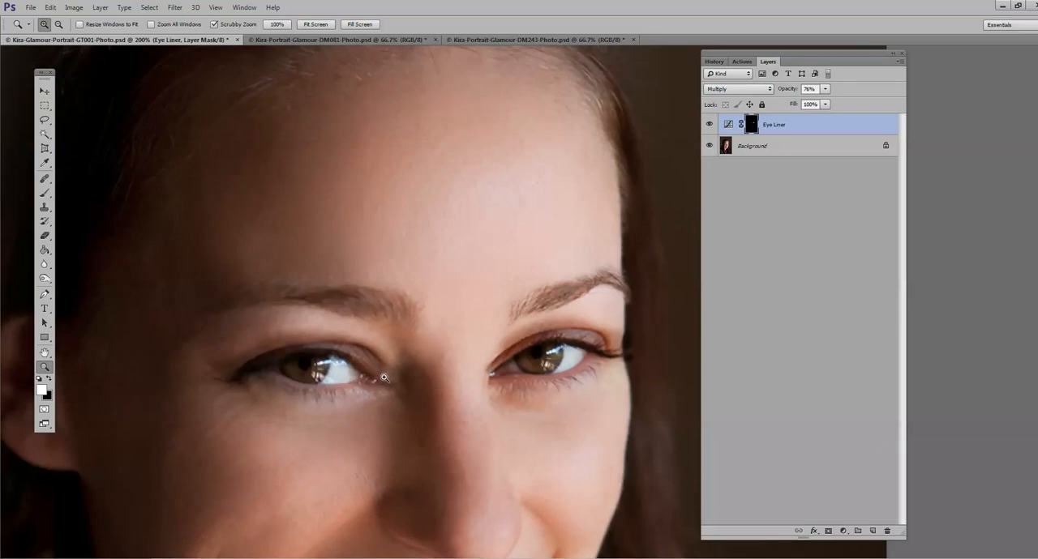
pyautogui.click(45, 192)
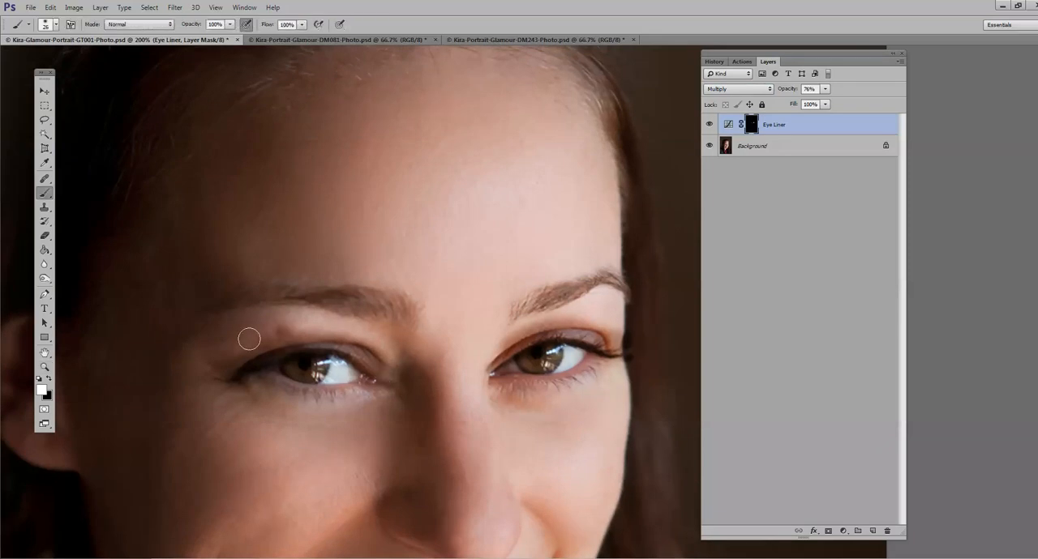
# Step: Paint eye shadow from both upper eyelids up toward the brows on the Eye Liner mask with the soft white 26 px brush
pyautogui.moveTo(249, 338)
pyautogui.mouseDown()
pyautogui.moveTo(215, 363)
pyautogui.moveTo(232, 345)
pyautogui.moveTo(305, 334)
pyautogui.moveTo(231, 359)
pyautogui.moveTo(281, 323)
pyautogui.moveTo(329, 327)
pyautogui.moveTo(267, 325)
pyautogui.moveTo(236, 343)
pyautogui.moveTo(270, 336)
pyautogui.mouseUp()
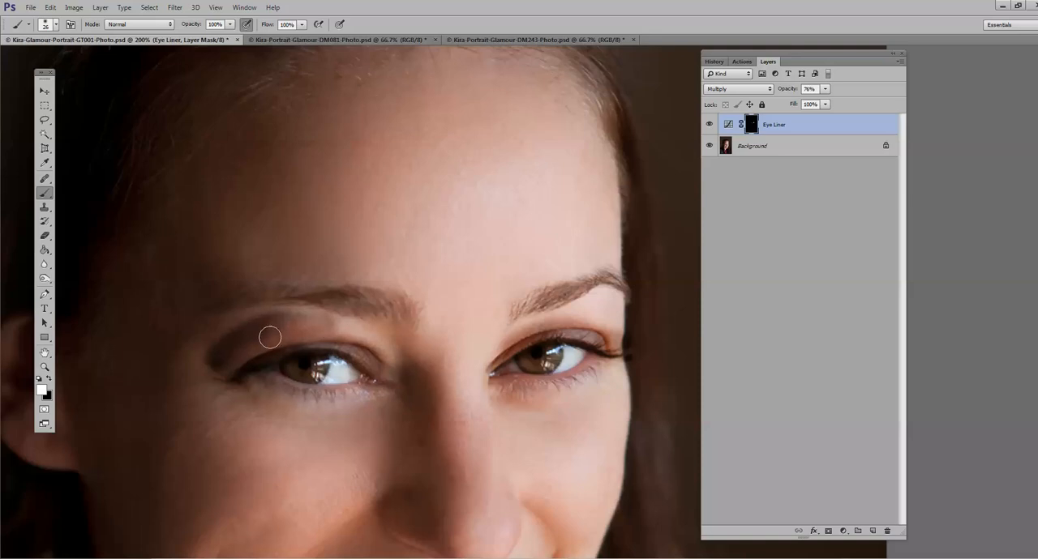
pyautogui.moveTo(618, 332); pyautogui.dragTo(583, 321)
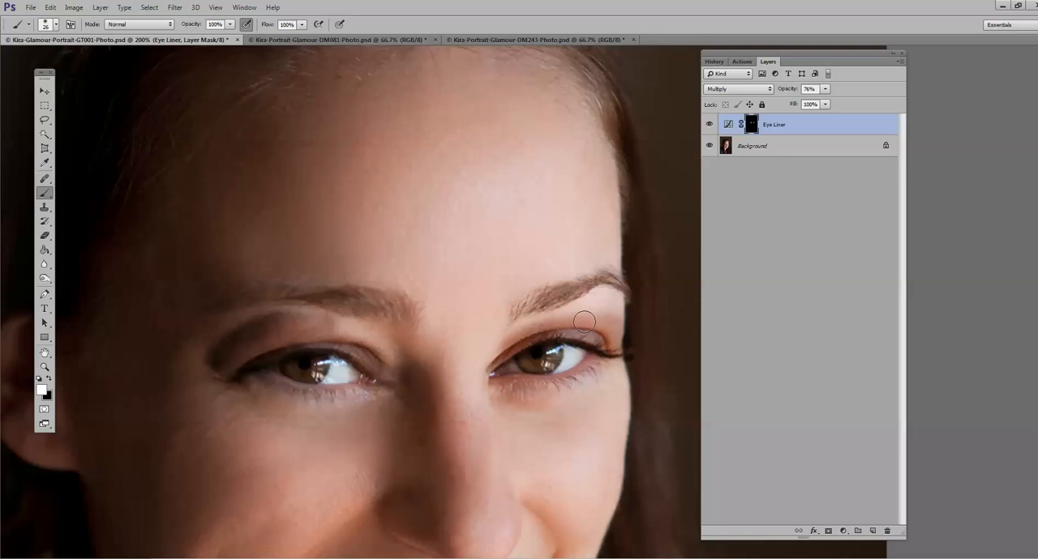
pyautogui.moveTo(584, 322); pyautogui.dragTo(603, 306)
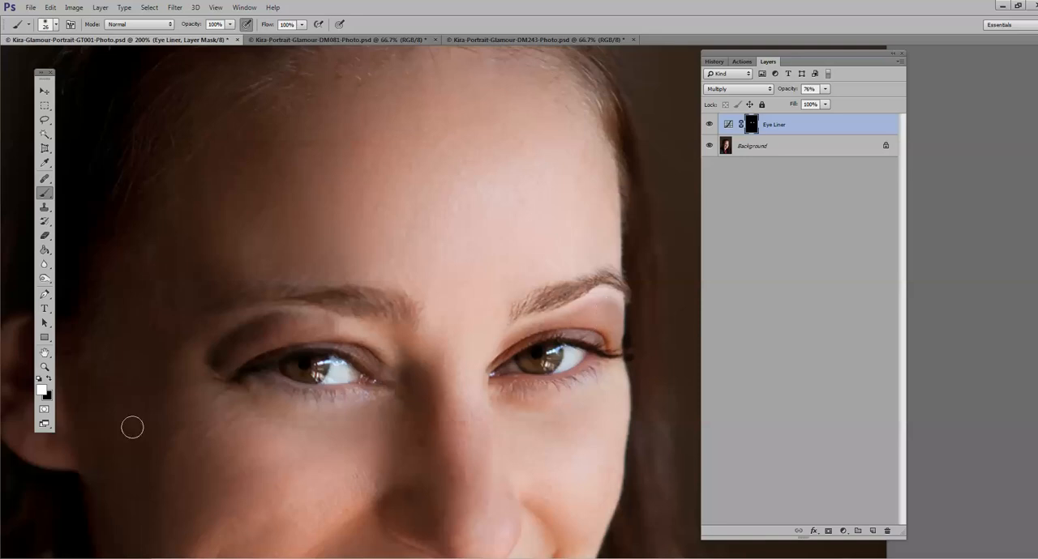
# Step: Fade the painted shadow above the eyes and at the outer corner with a black brush at 29% opacity on the Eye Liner mask
pyautogui.click(48, 379)
pyautogui.click(230, 24)
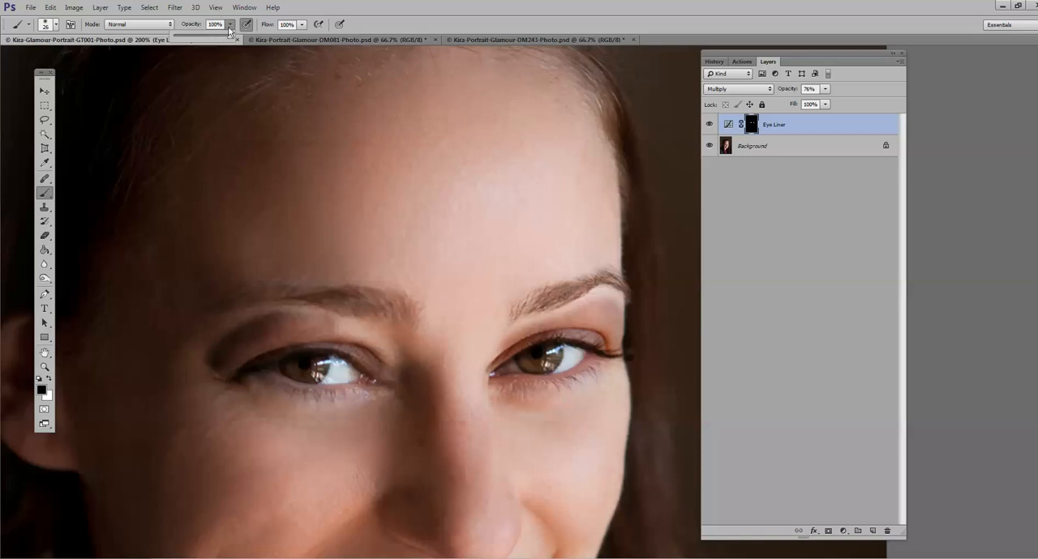
pyautogui.moveTo(230, 36); pyautogui.dragTo(190, 38)
pyautogui.moveTo(325, 324)
pyautogui.mouseDown()
pyautogui.moveTo(261, 333)
pyautogui.moveTo(279, 323)
pyautogui.moveTo(330, 325)
pyautogui.moveTo(276, 319)
pyautogui.moveTo(231, 334)
pyautogui.moveTo(297, 327)
pyautogui.moveTo(240, 317)
pyautogui.moveTo(252, 317)
pyautogui.moveTo(234, 331)
pyautogui.moveTo(251, 326)
pyautogui.moveTo(209, 351)
pyautogui.moveTo(219, 334)
pyautogui.moveTo(240, 326)
pyautogui.moveTo(213, 359)
pyautogui.mouseUp()
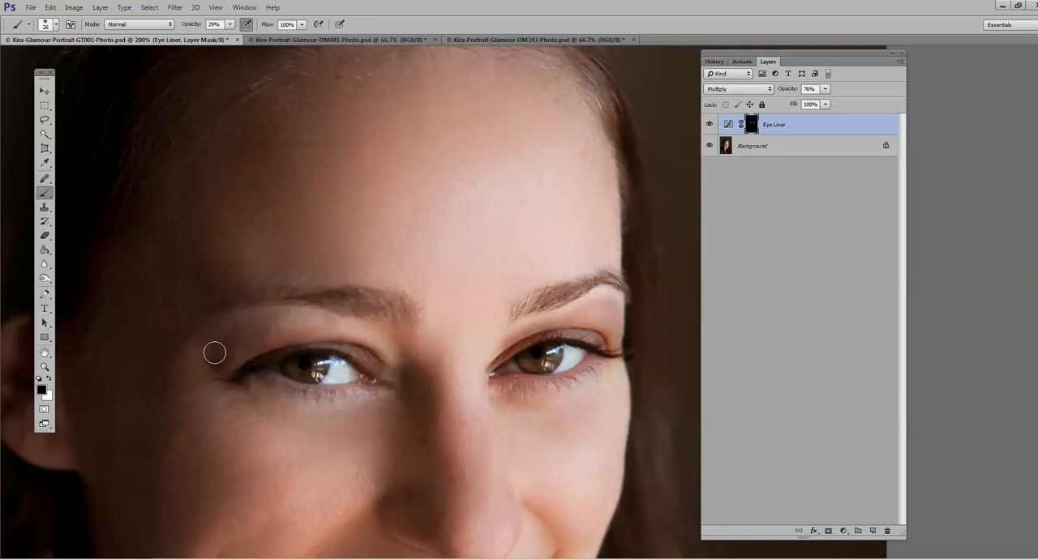
pyautogui.moveTo(190, 368); pyautogui.dragTo(215, 361)
# Step: Try the Eye Liner layer at 52% opacity and compare the whole face with the layer hidden and shown
pyautogui.moveTo(826, 89); pyautogui.dragTo(810, 91)
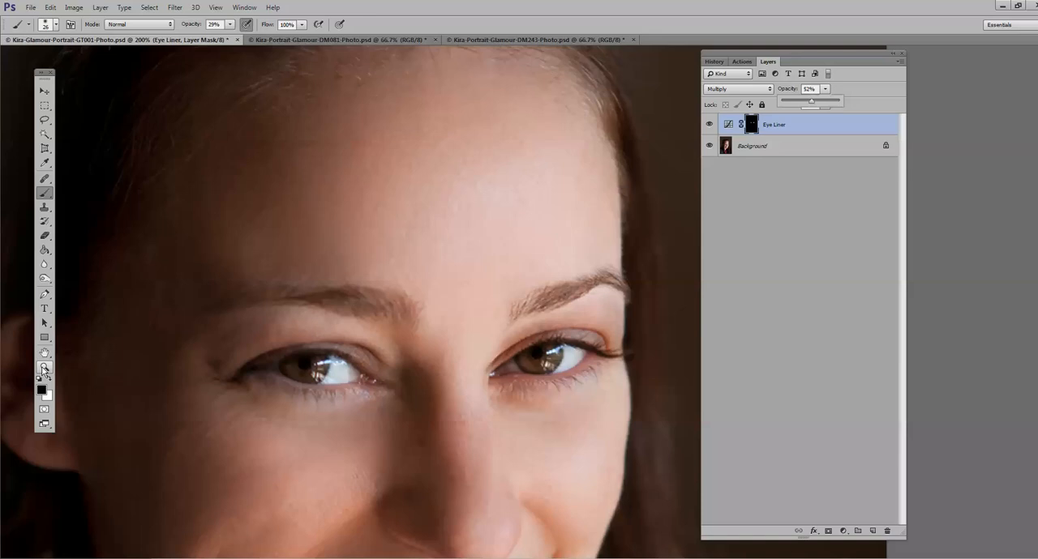
pyautogui.click(44, 367)
pyautogui.click(358, 411)
pyautogui.keyDown('alt'); pyautogui.click(357, 430); pyautogui.keyUp('alt')
pyautogui.keyDown('alt'); pyautogui.click(356, 431); pyautogui.keyUp('alt')
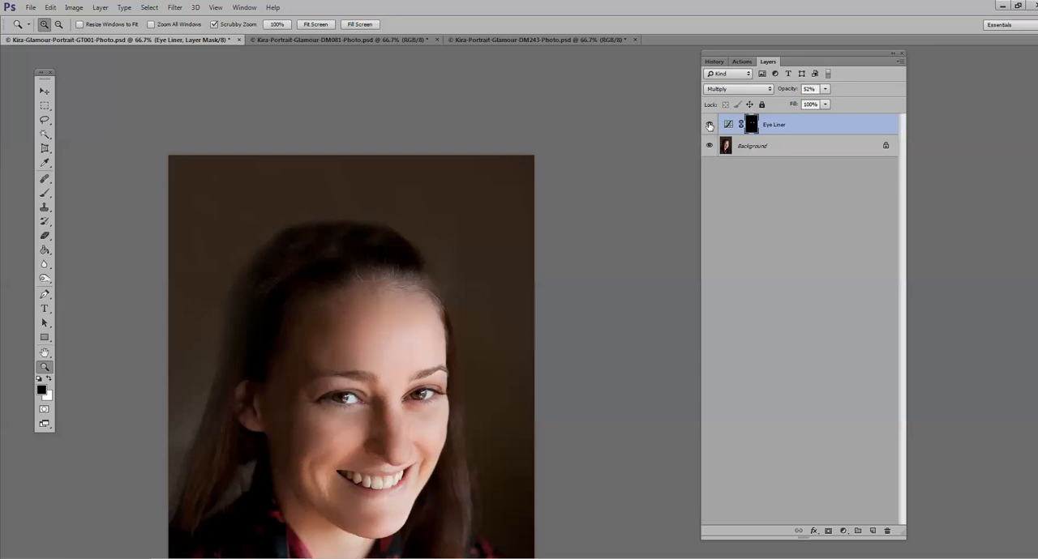
pyautogui.click(709, 126)
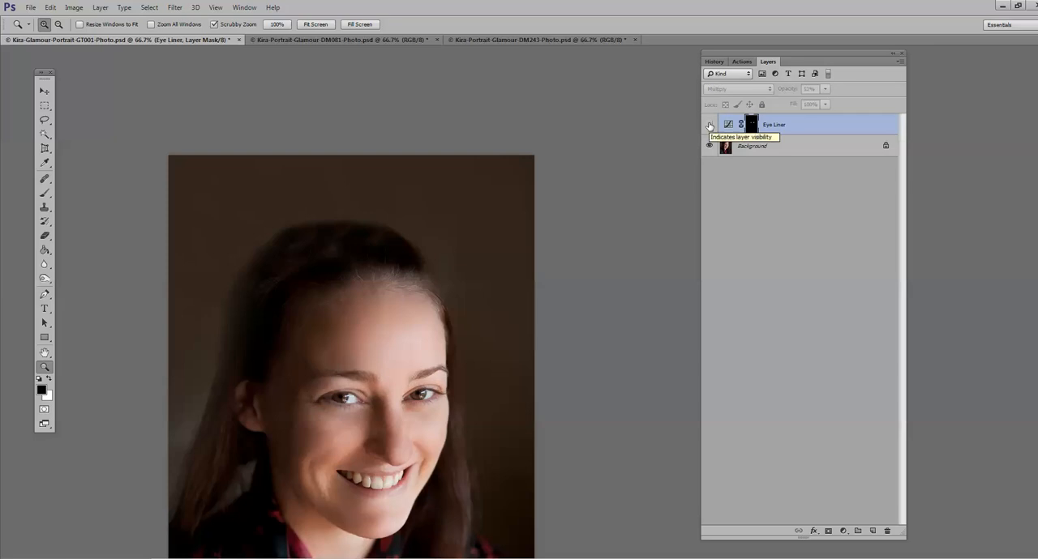
pyautogui.click(710, 126)
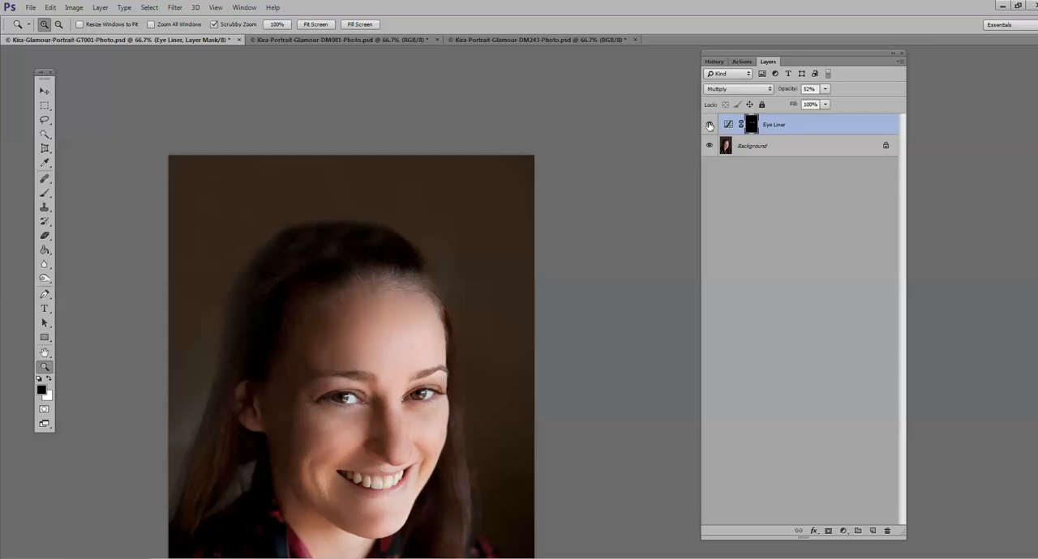
pyautogui.click(359, 436)
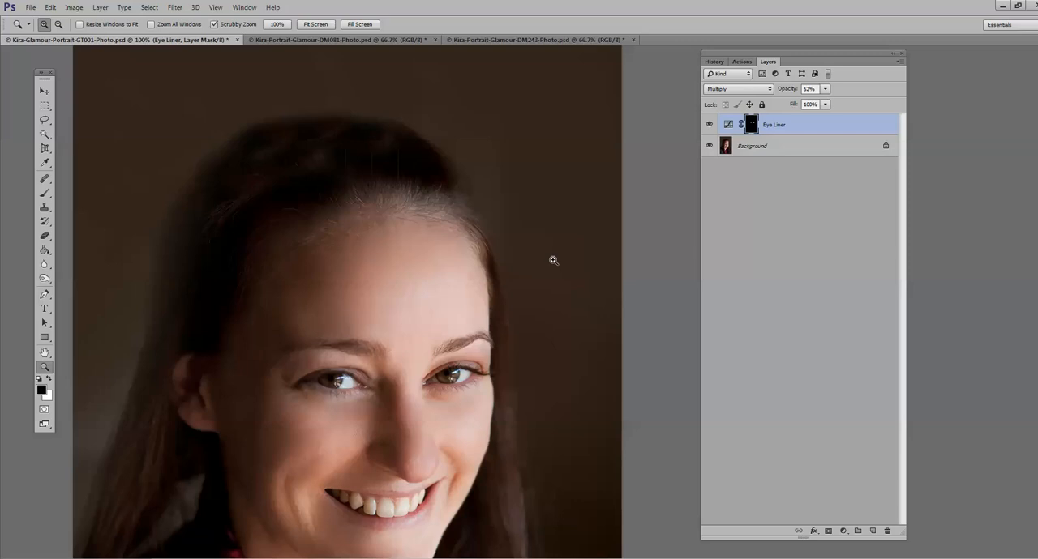
pyautogui.click(709, 125)
pyautogui.click(709, 126)
# Step: Set the Eye Liner layer's opacity to 55% and flatten the image
pyautogui.click(824, 88)
pyautogui.moveTo(831, 103); pyautogui.dragTo(835, 103)
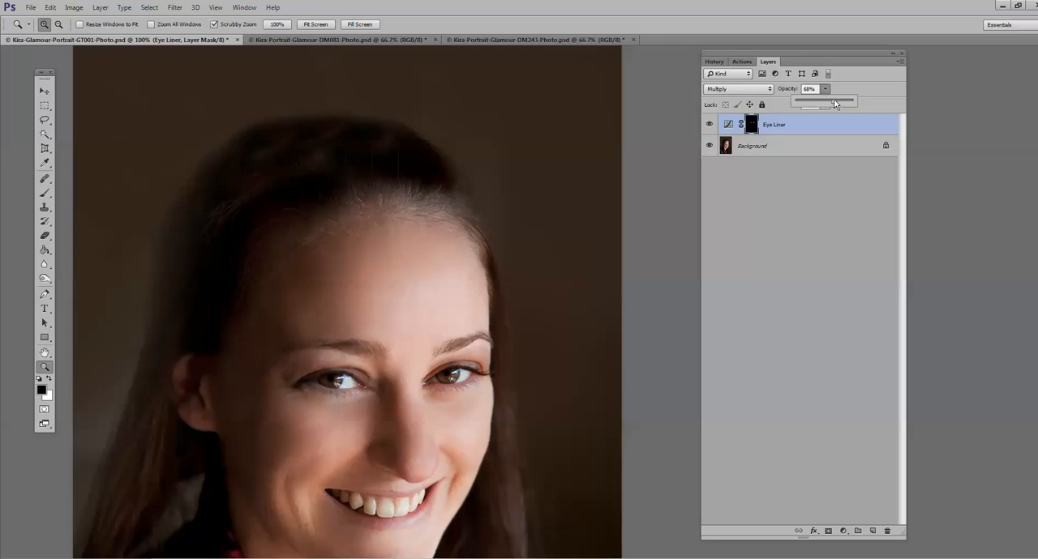
pyautogui.moveTo(835, 104); pyautogui.dragTo(826, 103)
pyautogui.scroll(-3, 359, 422)
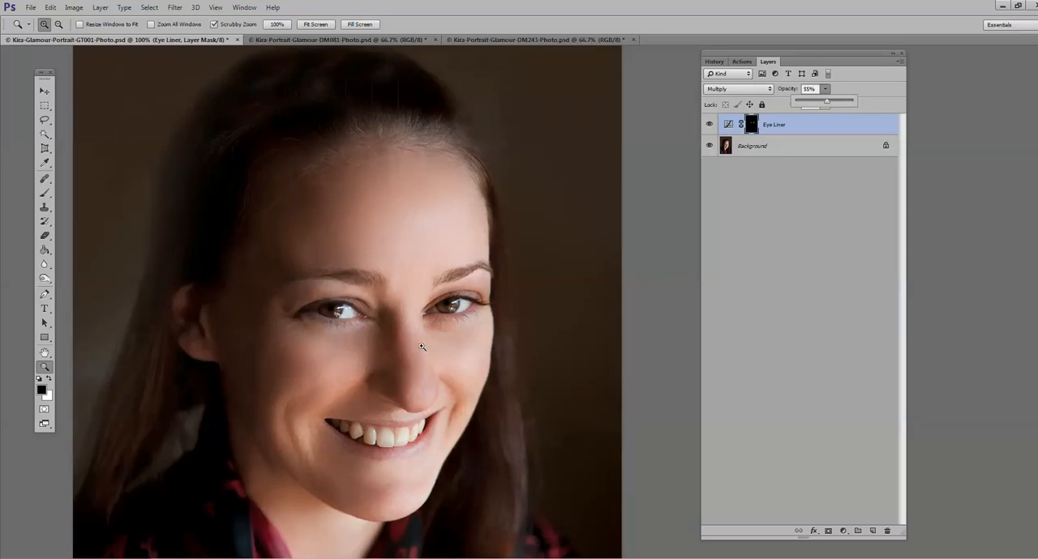
pyautogui.click(99, 6)
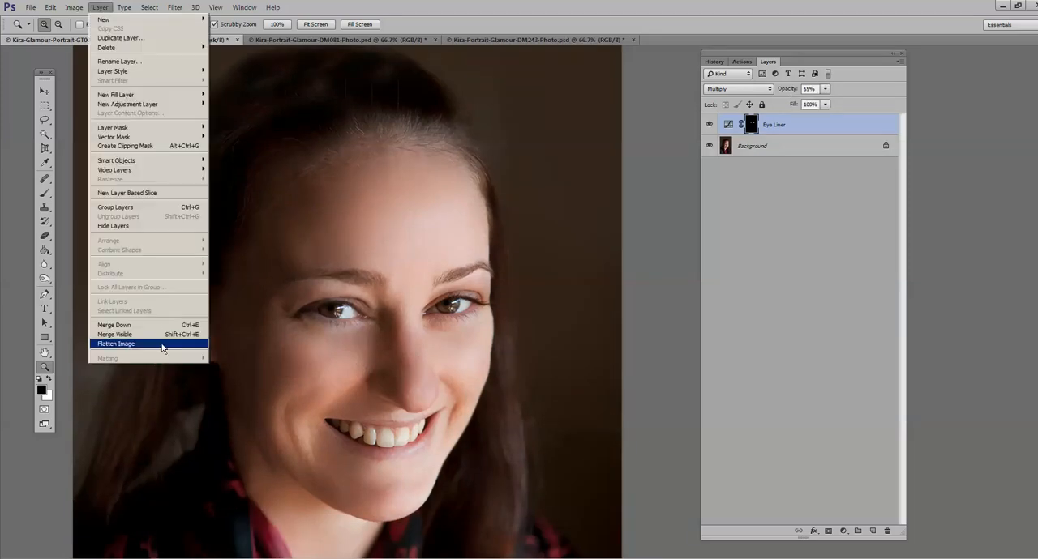
pyautogui.click(162, 342)
# Step: Run the Mascara action from the Photo Rejuvination Basic Retouch Workflow set and continue past its instructions
pyautogui.click(741, 61)
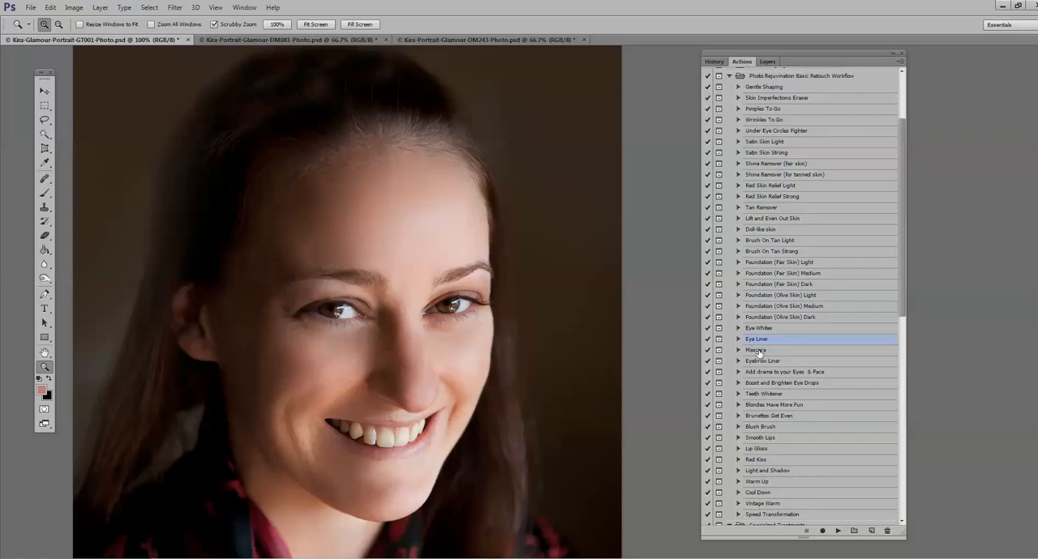
pyautogui.click(837, 531)
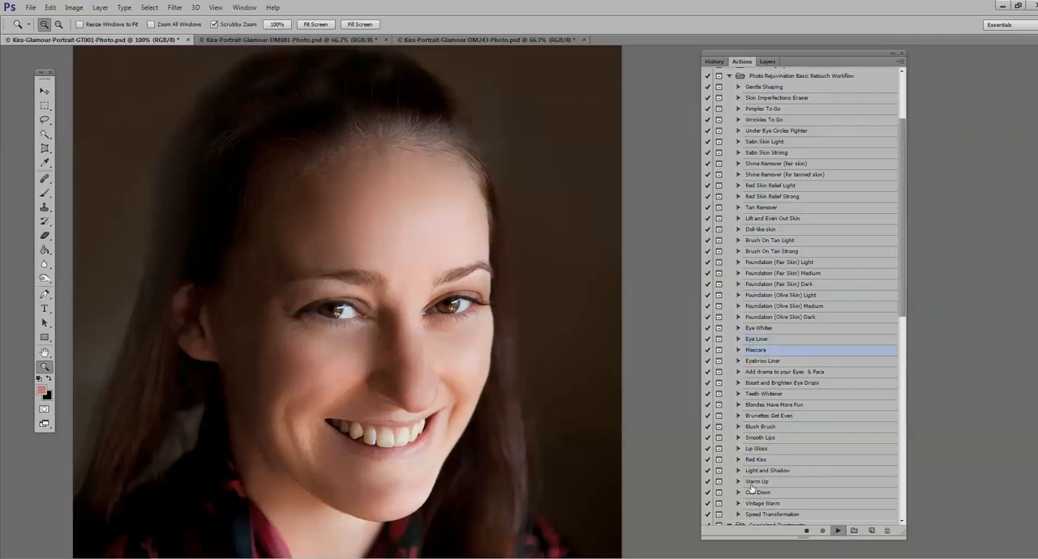
pyautogui.click(511, 295)
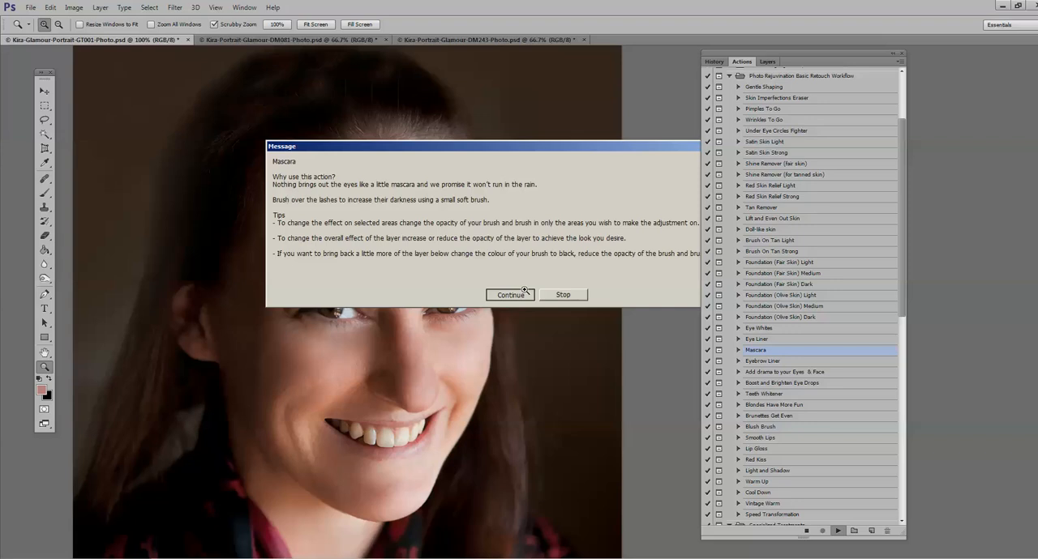
pyautogui.click(511, 295)
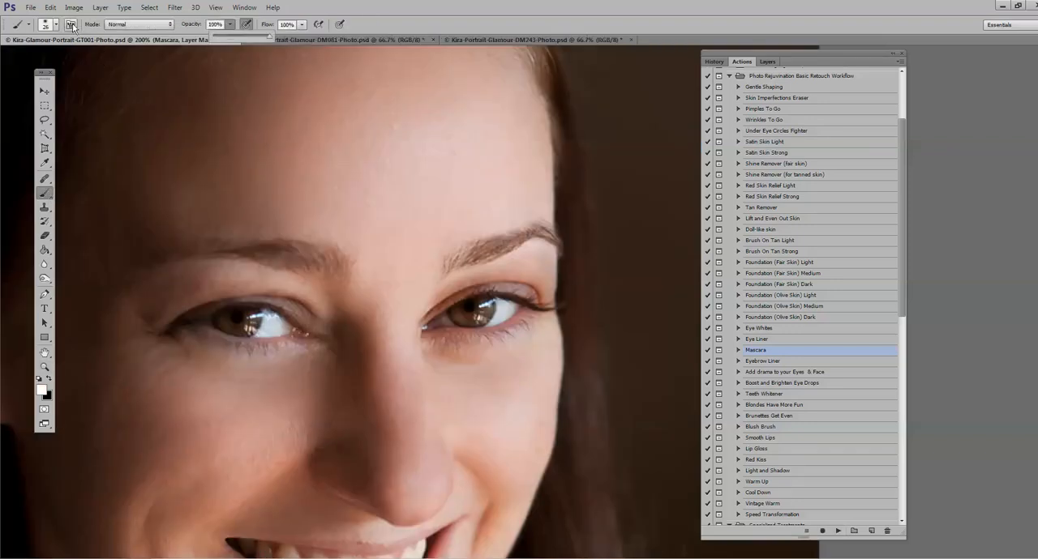
# Step: Paint mascara over the upper and lower lashes of both eyes with a soft white 17 px brush at 100% opacity
pyautogui.click(54, 25)
pyautogui.click(66, 59)
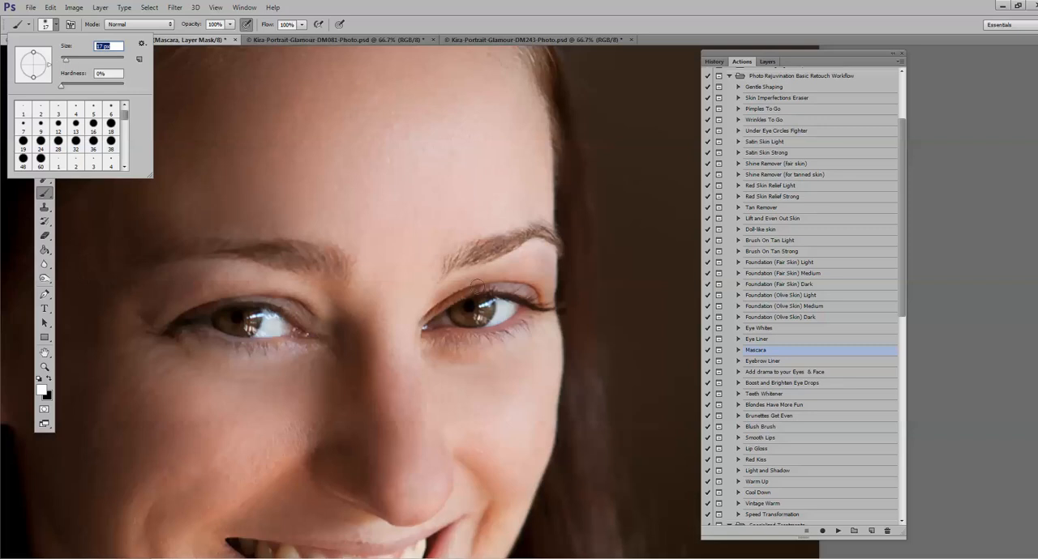
pyautogui.press('Return')
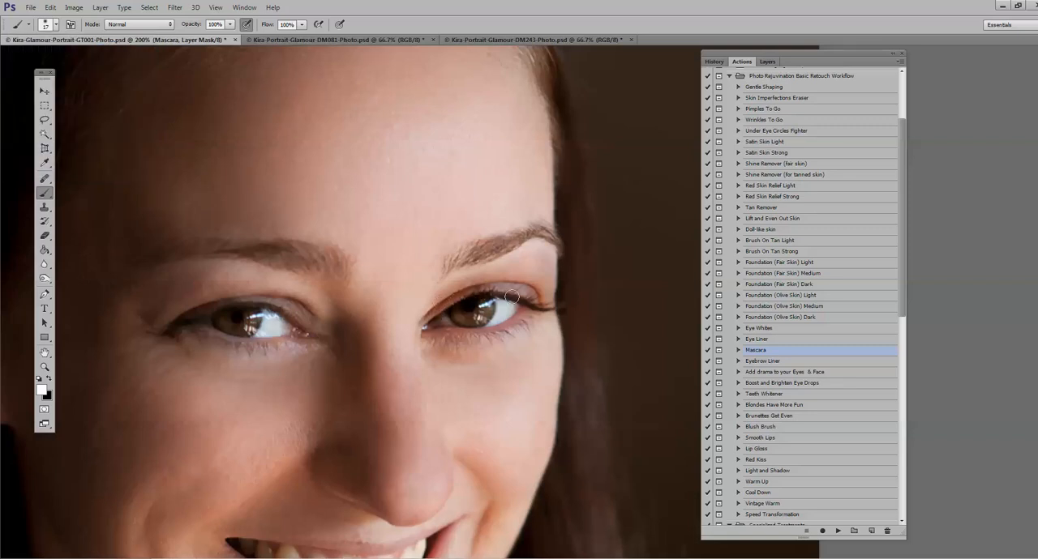
pyautogui.moveTo(512, 297)
pyautogui.mouseDown()
pyautogui.moveTo(565, 305)
pyautogui.moveTo(544, 345)
pyautogui.moveTo(520, 338)
pyautogui.moveTo(519, 326)
pyautogui.moveTo(449, 351)
pyautogui.mouseUp()
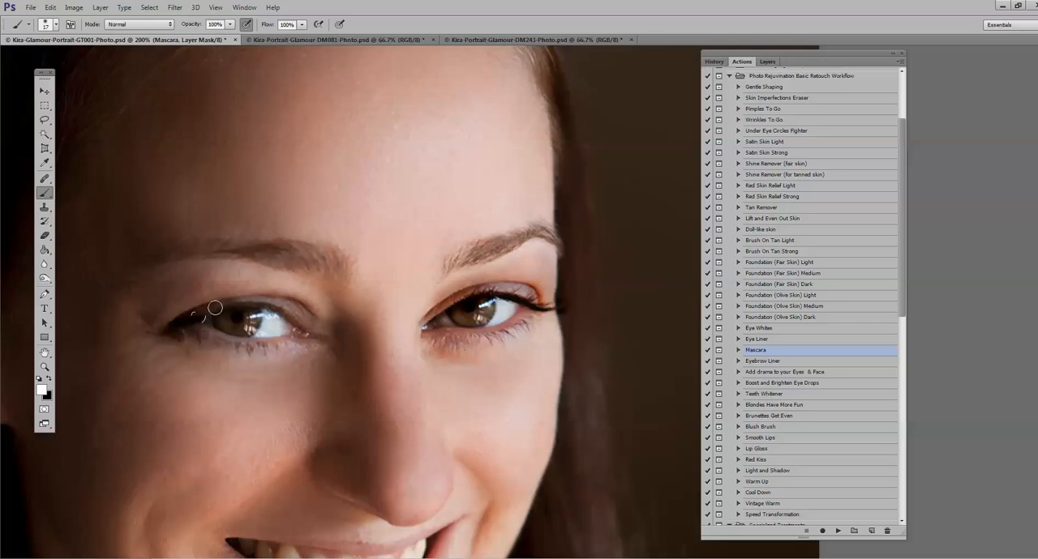
pyautogui.moveTo(213, 303)
pyautogui.mouseDown()
pyautogui.moveTo(287, 312)
pyautogui.moveTo(301, 324)
pyautogui.mouseUp()
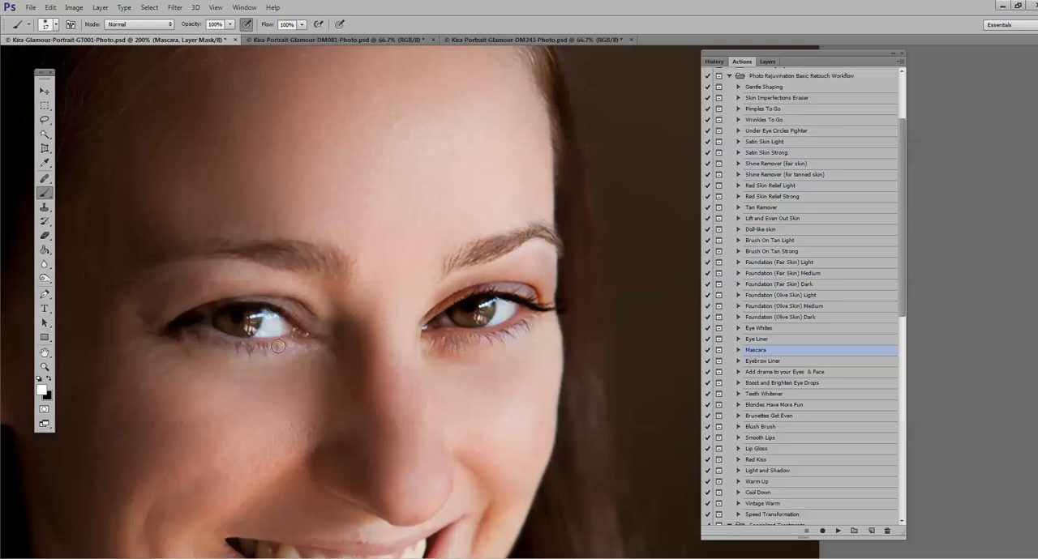
pyautogui.moveTo(175, 333); pyautogui.dragTo(293, 348)
# Step: Compare the eyes with the Mascara group hidden and shown, and examine the effect on the whole face
pyautogui.click(767, 61)
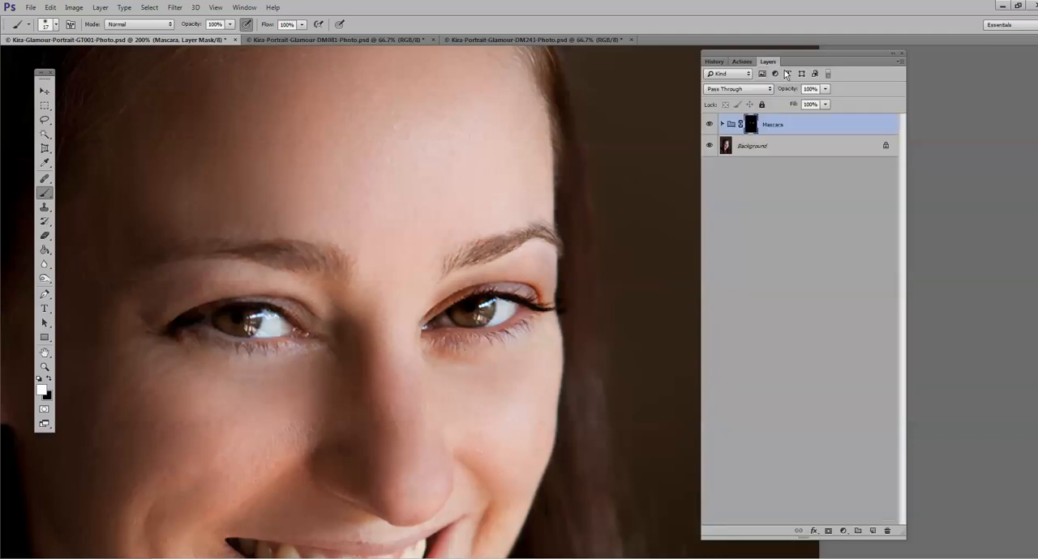
pyautogui.click(710, 125)
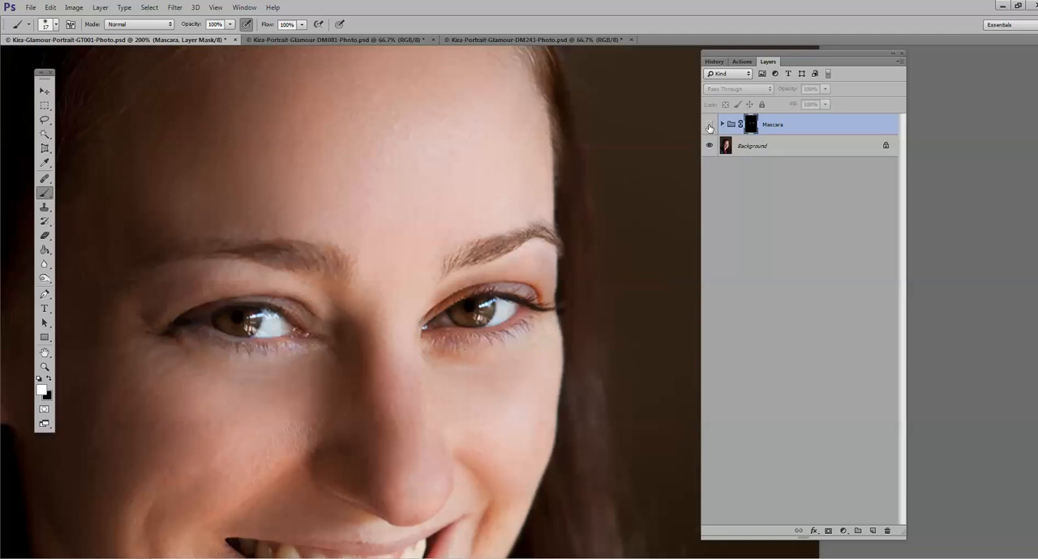
pyautogui.click(709, 125)
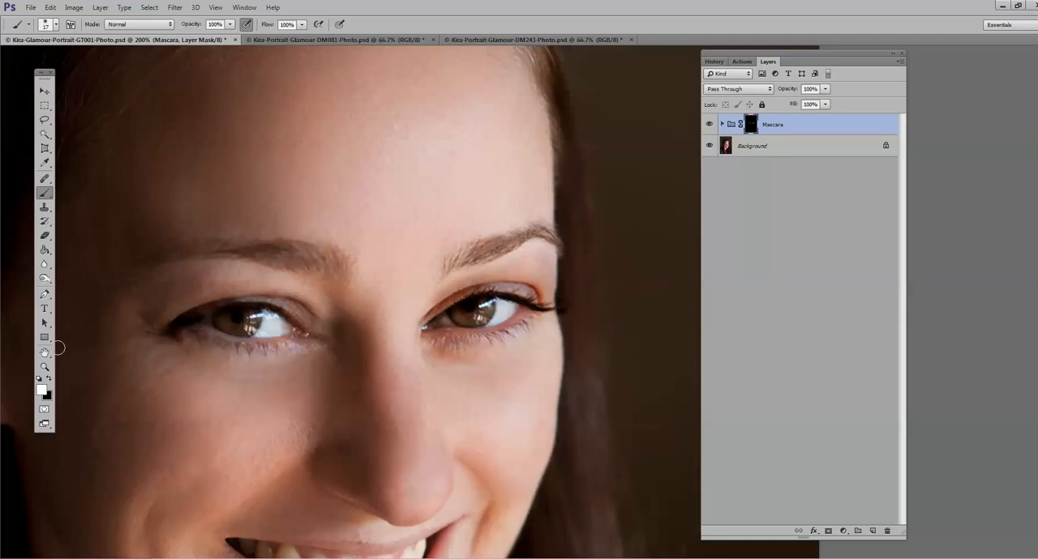
pyautogui.click(46, 369)
pyautogui.keyDown('alt'); pyautogui.click(372, 374); pyautogui.keyUp('alt')
pyautogui.keyDown('alt'); pyautogui.click(375, 386); pyautogui.keyUp('alt')
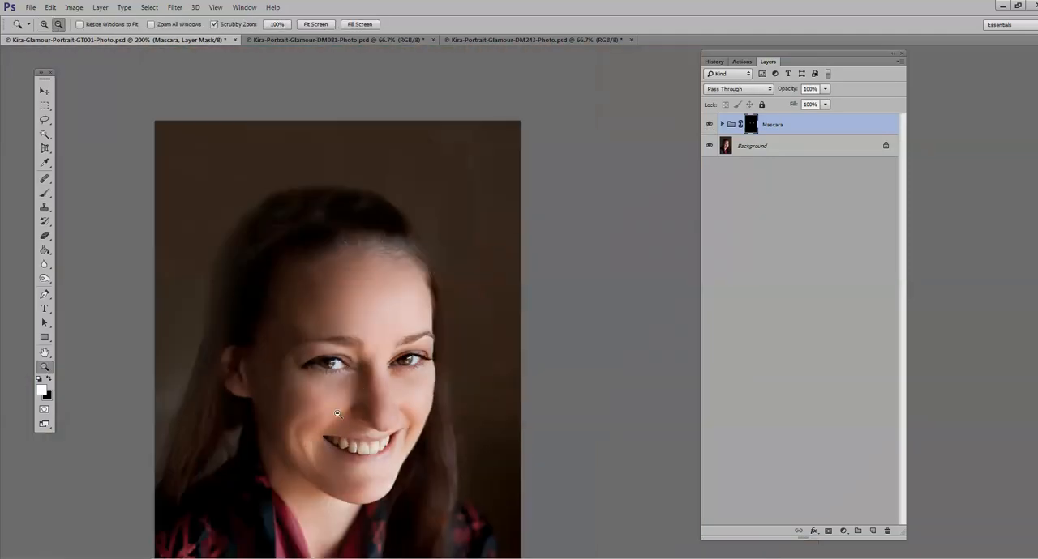
pyautogui.click(312, 395)
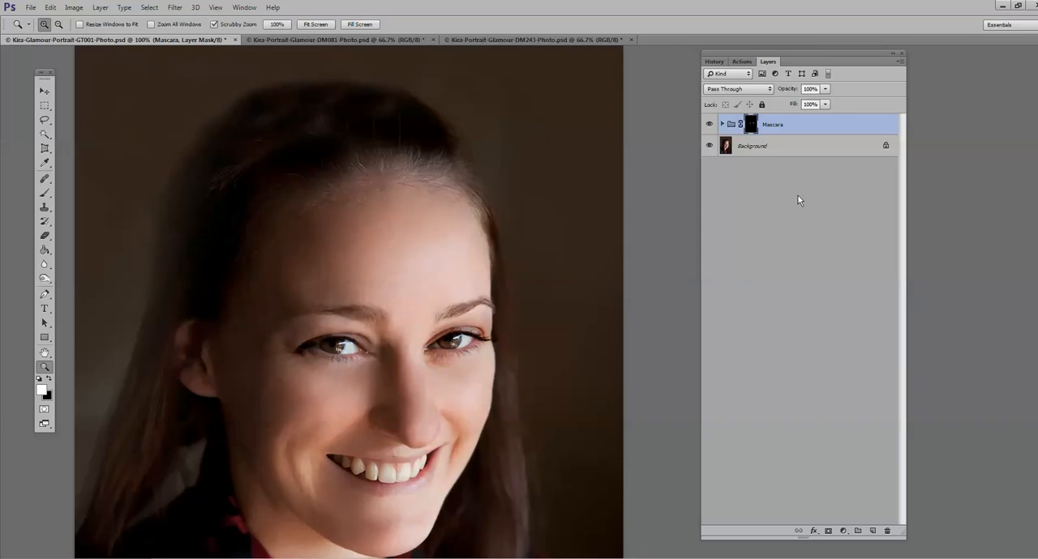
# Step: Set the Mascara group's opacity to 46% and flatten the image
pyautogui.moveTo(824, 88); pyautogui.dragTo(823, 104)
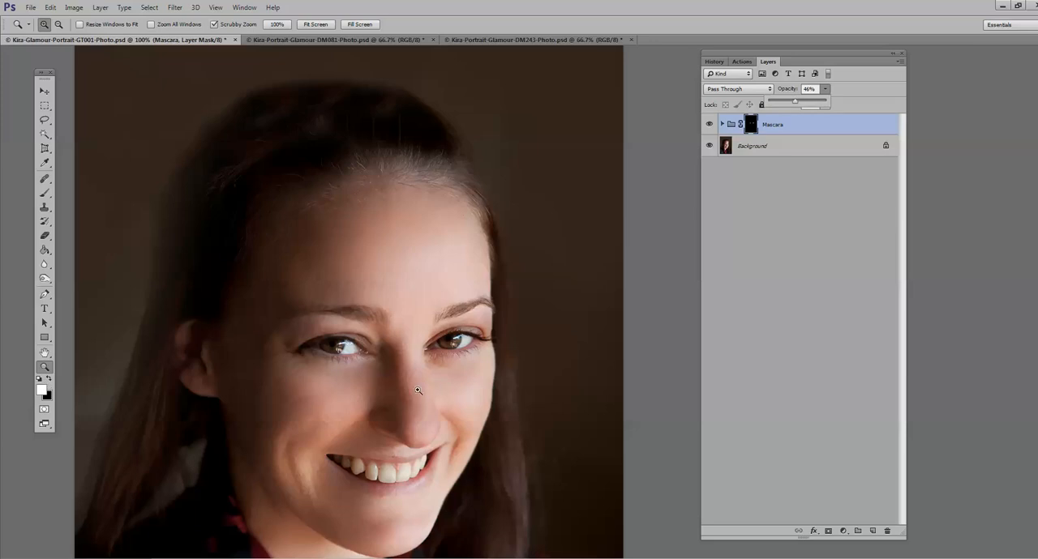
pyautogui.click(100, 7)
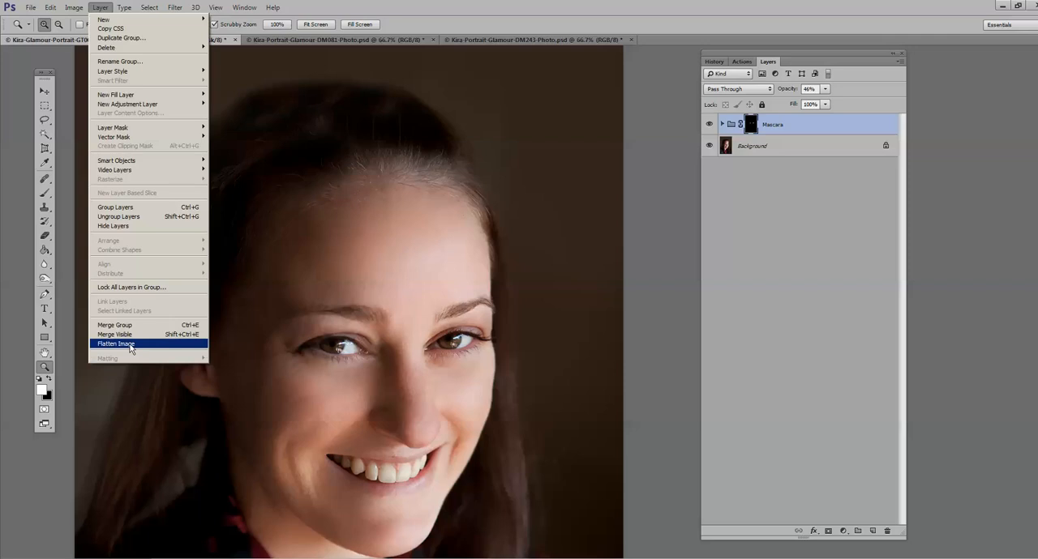
pyautogui.click(121, 344)
# Step: Run the Eyebrow Liner action from the same retouch workflow set and continue past its instructions
pyautogui.click(741, 61)
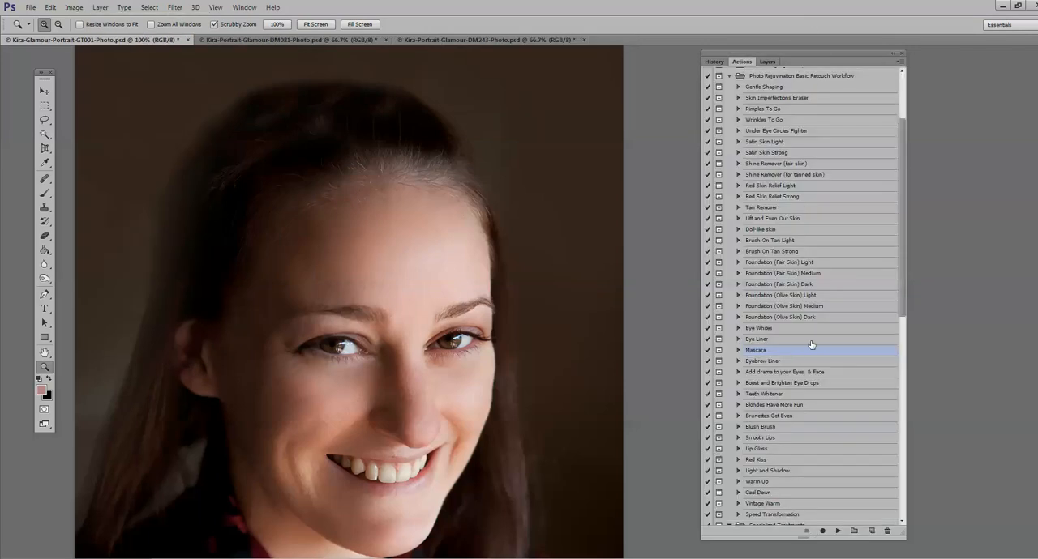
pyautogui.click(798, 362)
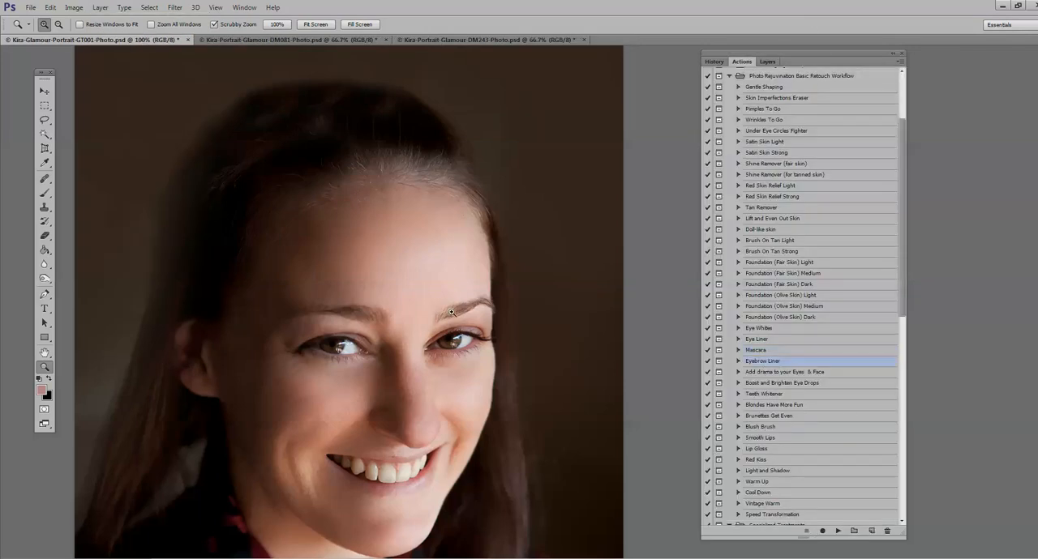
pyautogui.click(837, 530)
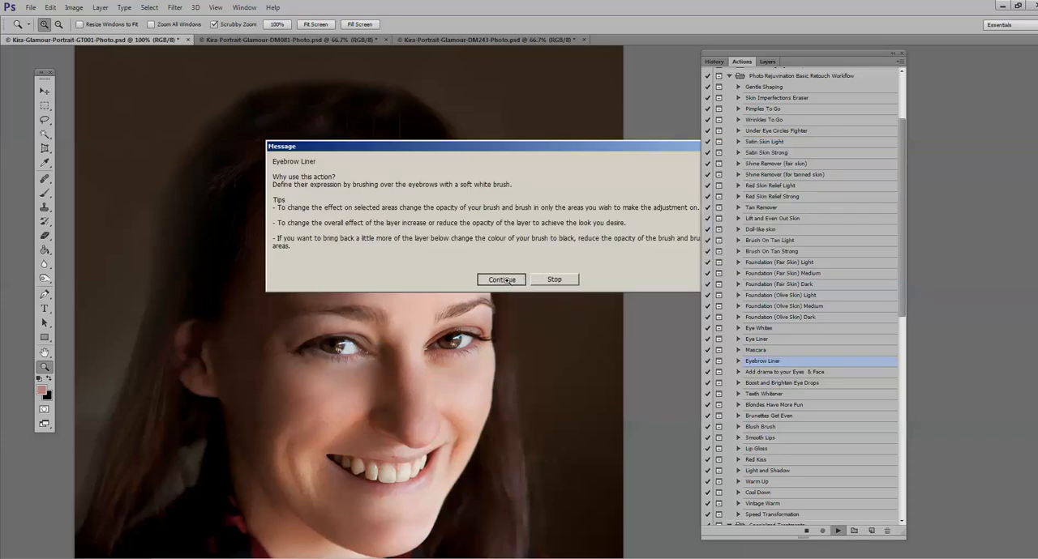
pyautogui.click(501, 280)
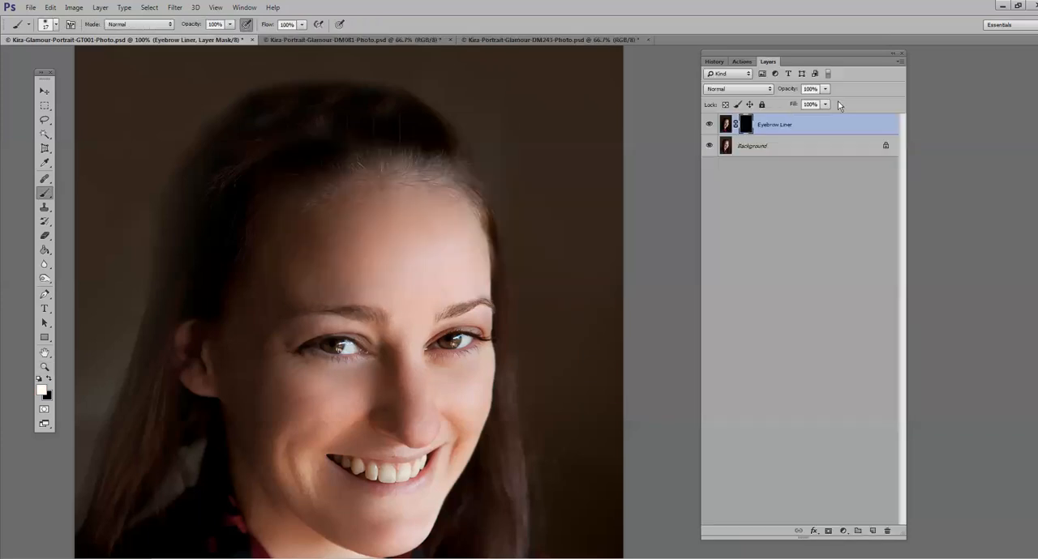
# Step: Brush over the eyebrows on the Eyebrow Liner mask with a soft white 31 px brush at 100% opacity
pyautogui.click(54, 25)
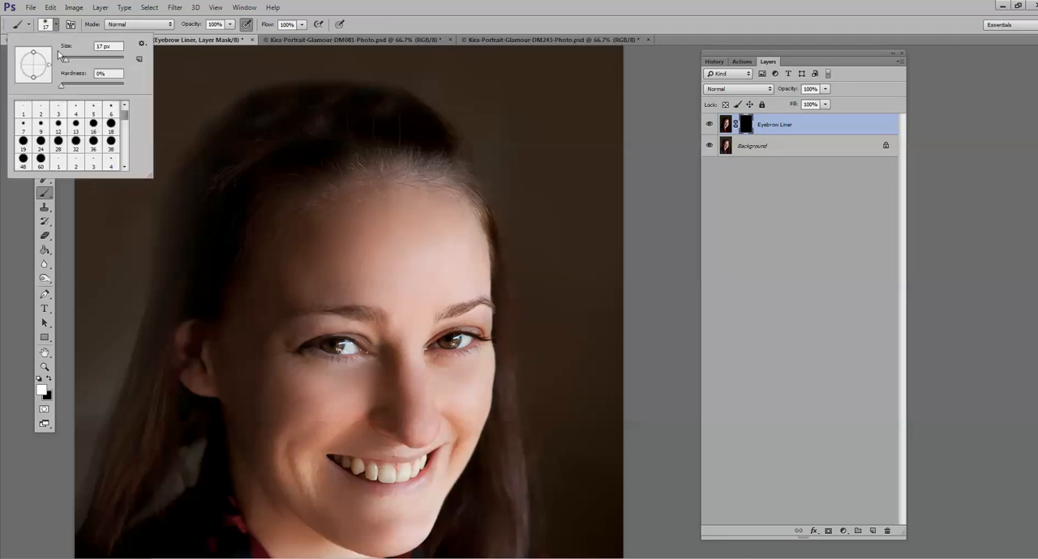
pyautogui.moveTo(61, 58); pyautogui.dragTo(73, 64)
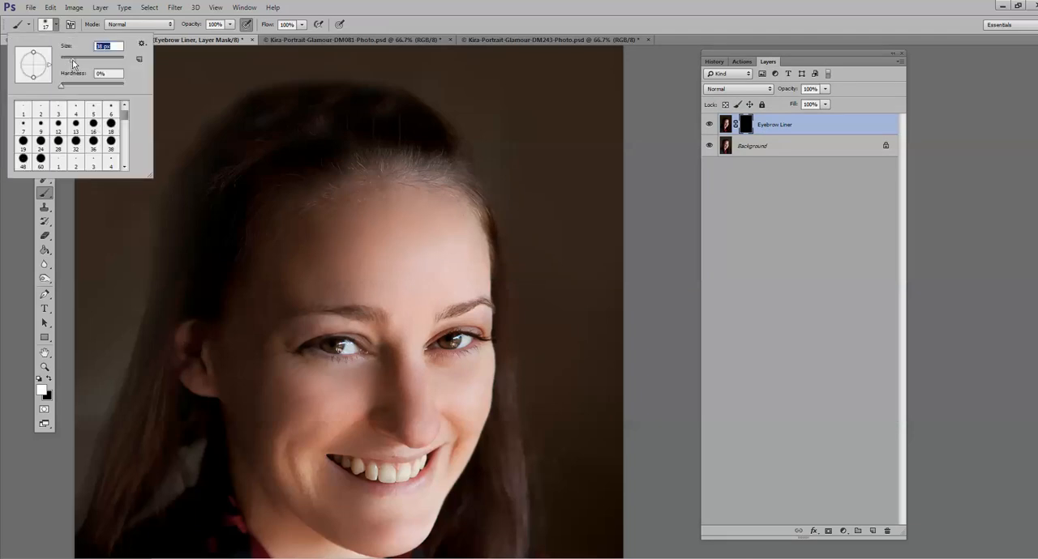
pyautogui.click(450, 309)
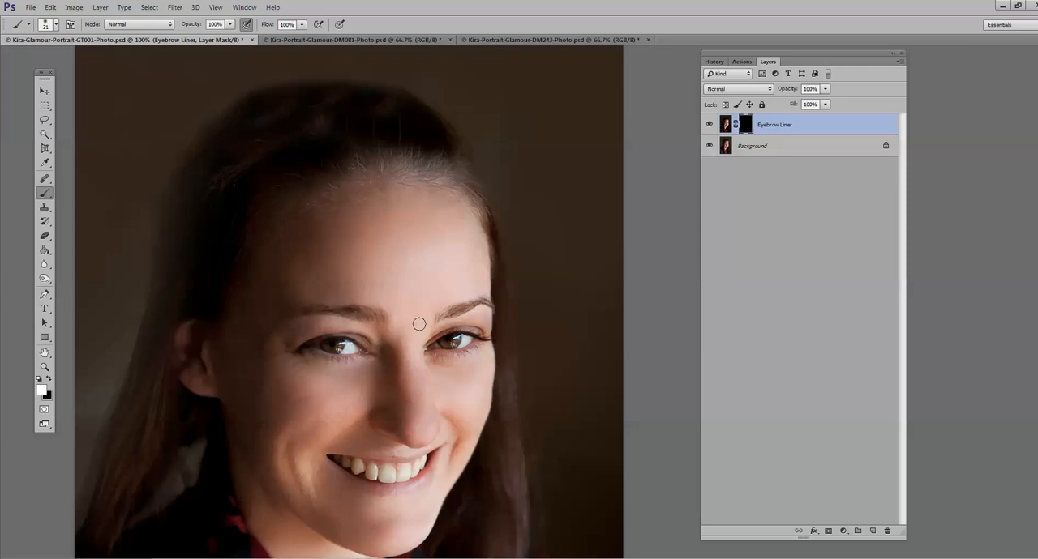
# Step: Compare the whole face with the Eyebrow Liner layer hidden and shown
pyautogui.click(44, 367)
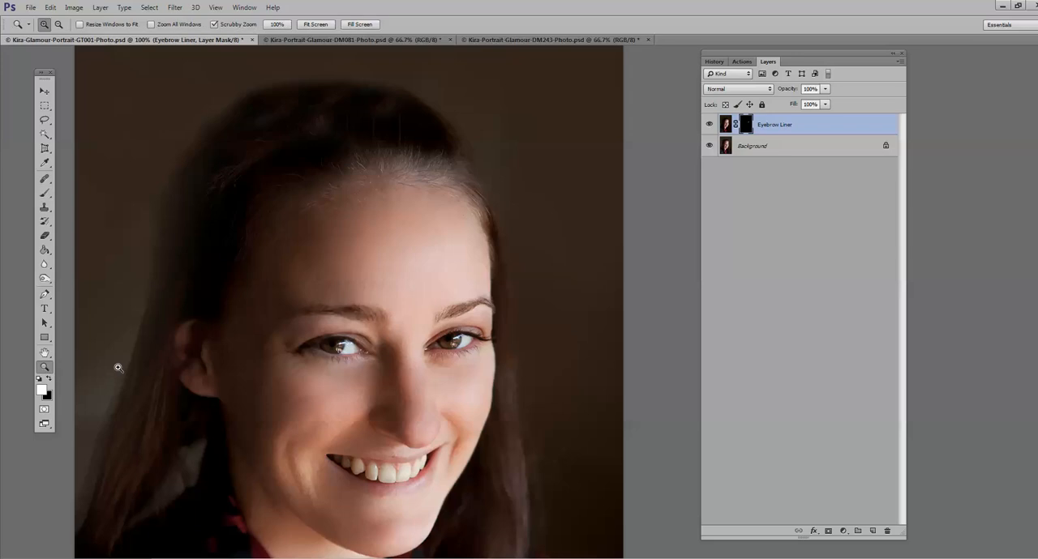
pyautogui.keyDown('alt'); pyautogui.click(381, 378); pyautogui.keyUp('alt')
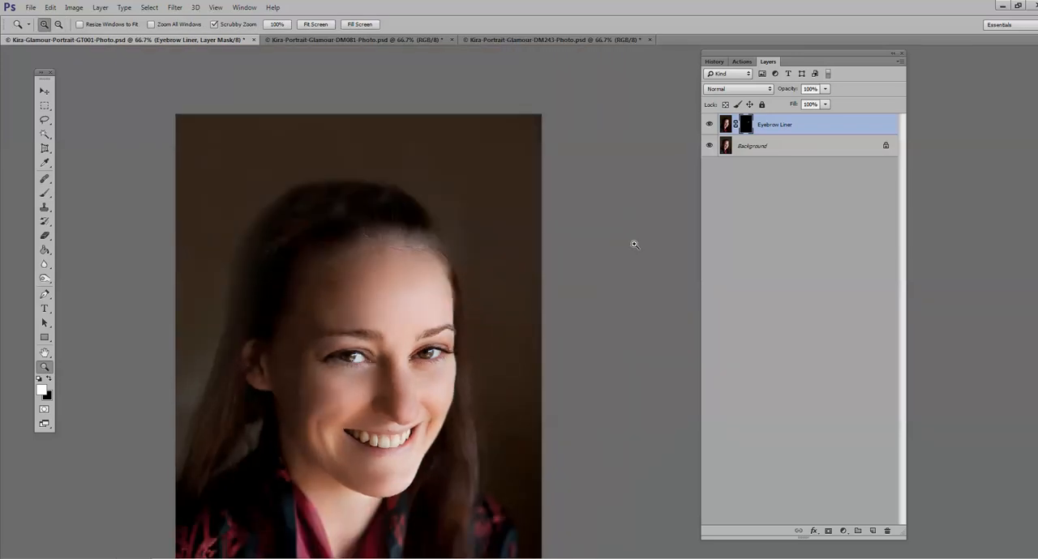
pyautogui.click(329, 356)
pyautogui.click(709, 125)
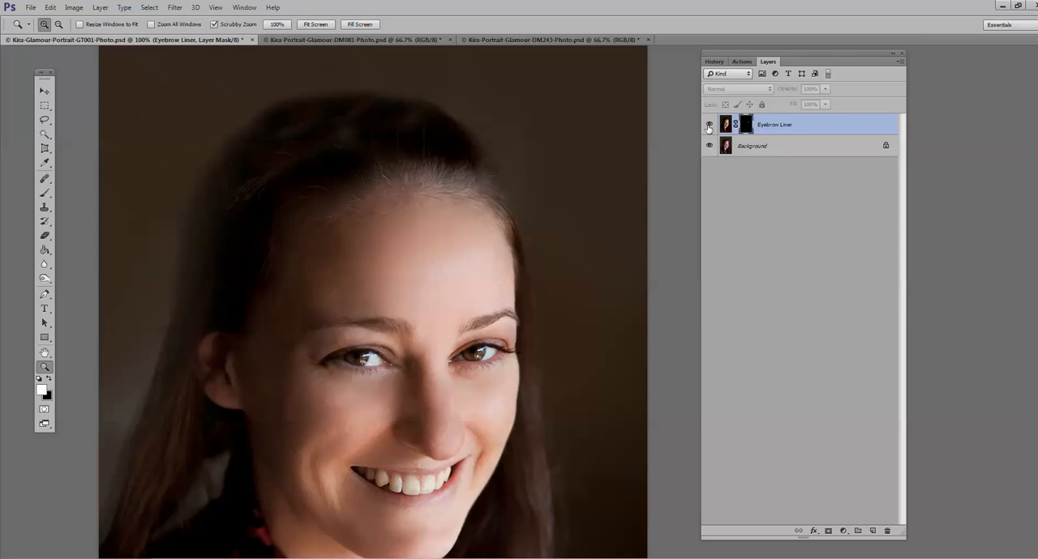
pyautogui.click(710, 125)
# Step: Set the Eyebrow Liner layer's opacity to 42% and flatten the image
pyautogui.click(825, 90)
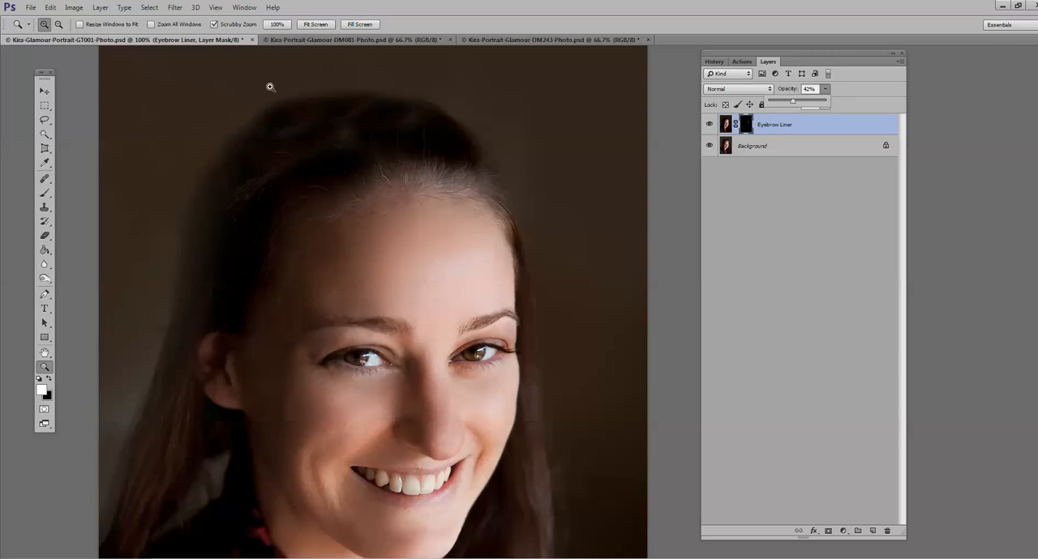
pyautogui.click(100, 7)
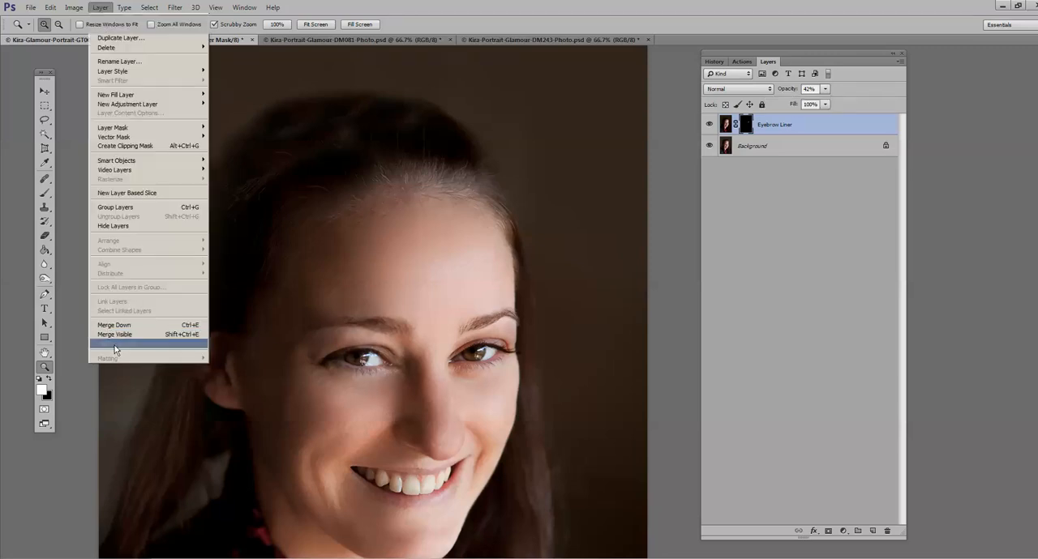
pyautogui.click(114, 344)
# Step: Run the Add drama to your Eyes & Face action from the retouch workflow set and continue past its instructions
pyautogui.click(739, 63)
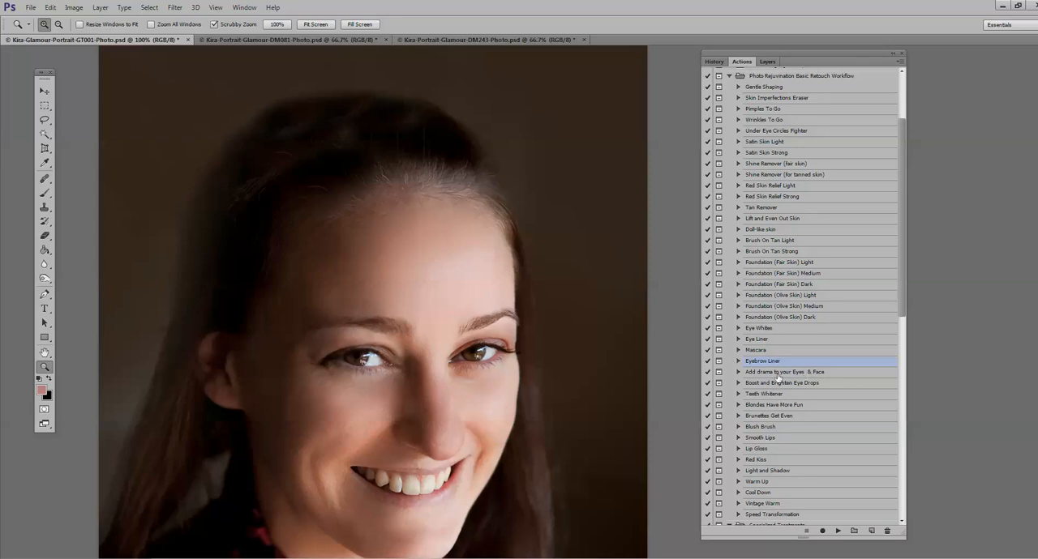
pyautogui.scroll(-1, 782, 376)
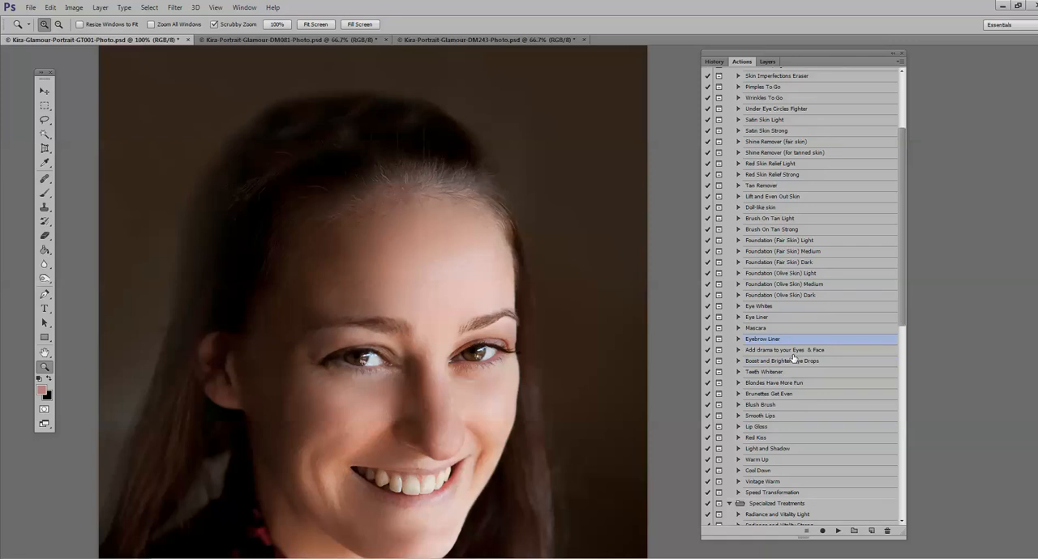
pyautogui.click(766, 351)
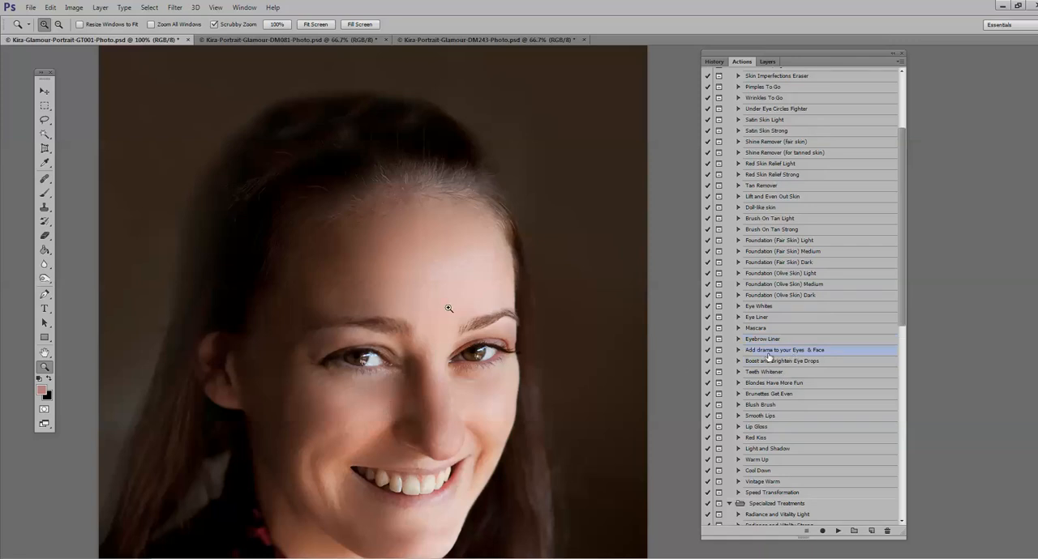
pyautogui.click(838, 531)
pyautogui.click(502, 280)
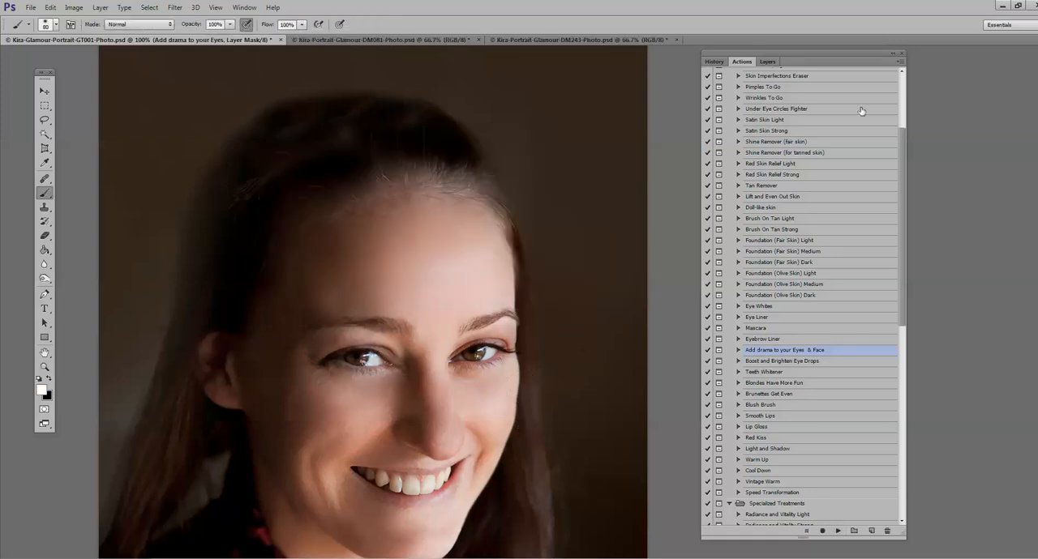
# Step: Brush over both eyes on the Add drama to your Eyes mask with a soft white 24 px brush at 100% opacity
pyautogui.click(768, 62)
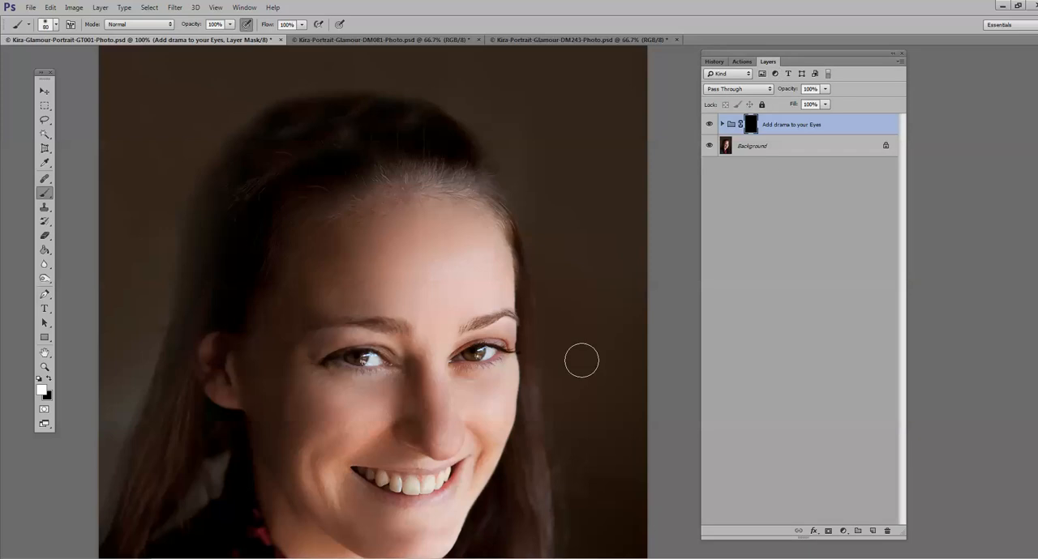
pyautogui.click(55, 27)
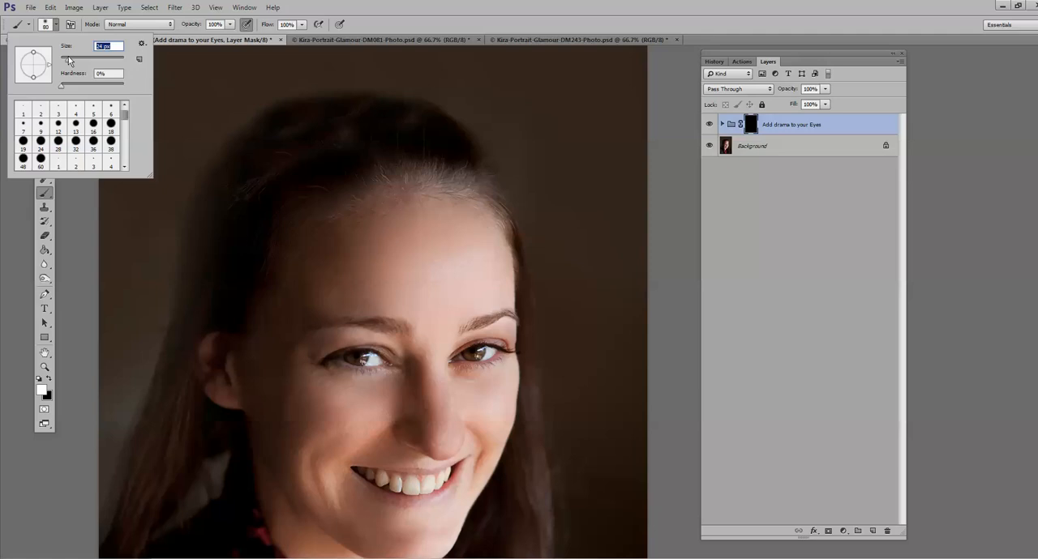
pyautogui.click(344, 358)
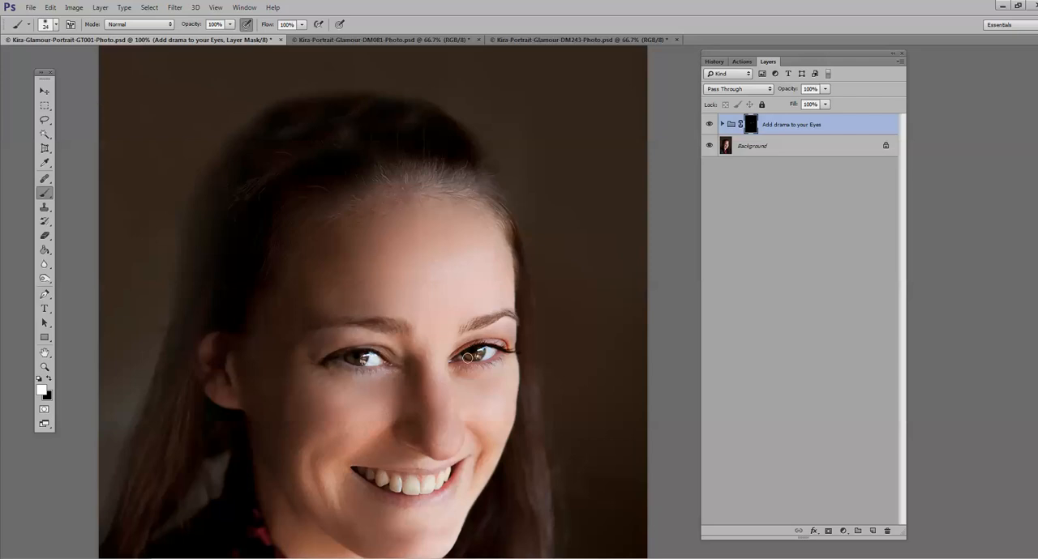
pyautogui.click(824, 89)
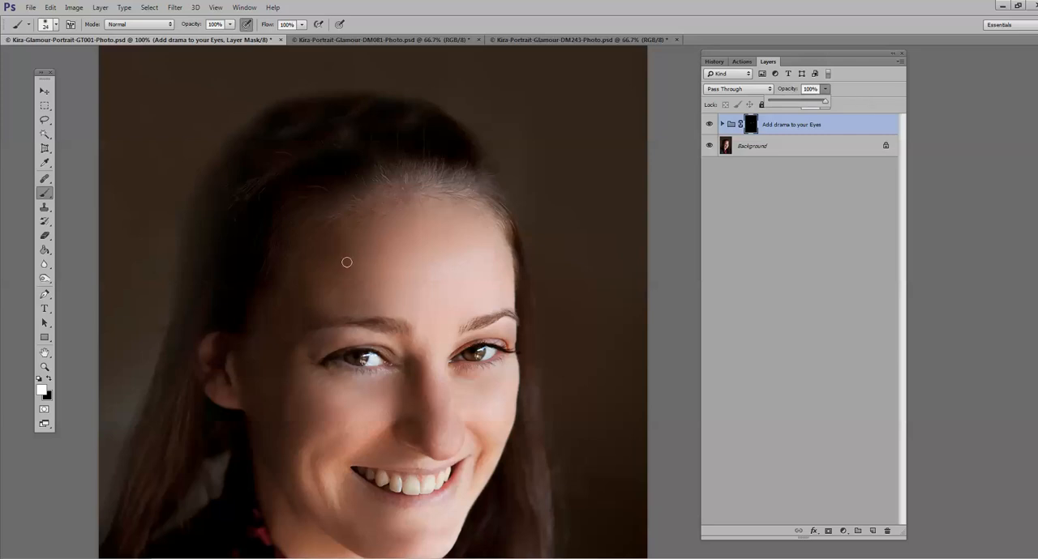
# Step: Enlarge the white brush to 200 px and paint over the face on the Add drama to your Eyes mask
pyautogui.click(44, 367)
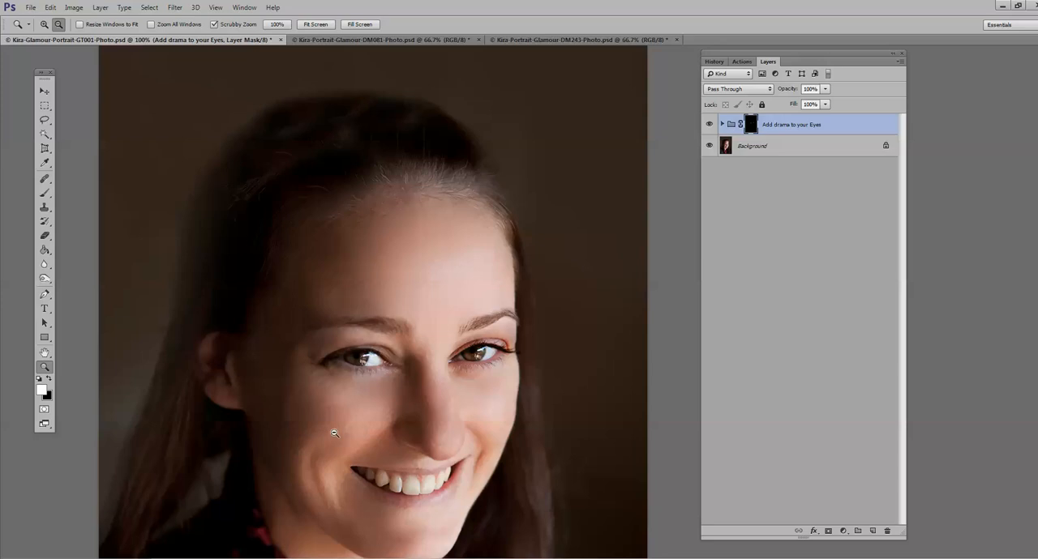
pyautogui.click(334, 434)
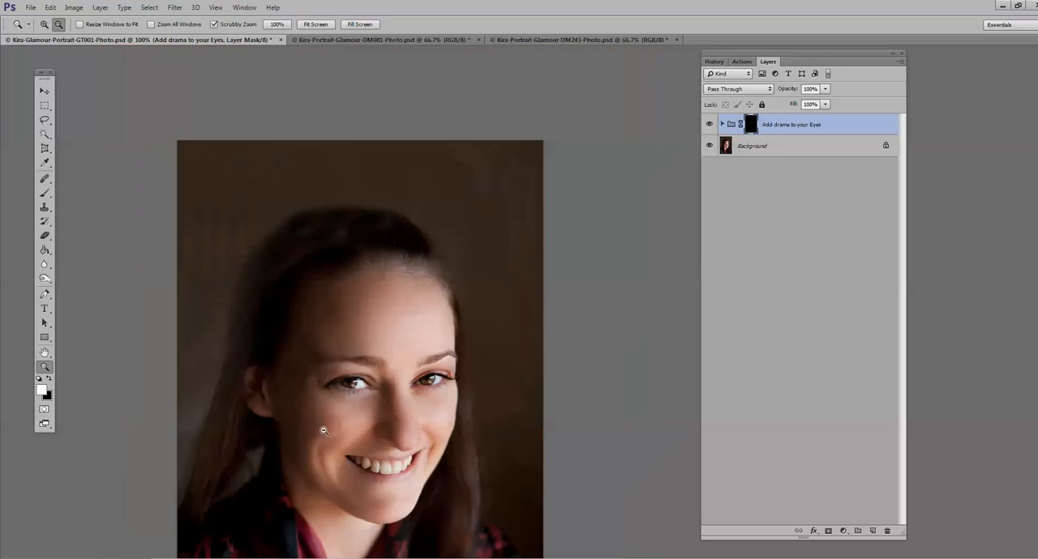
pyautogui.click(45, 192)
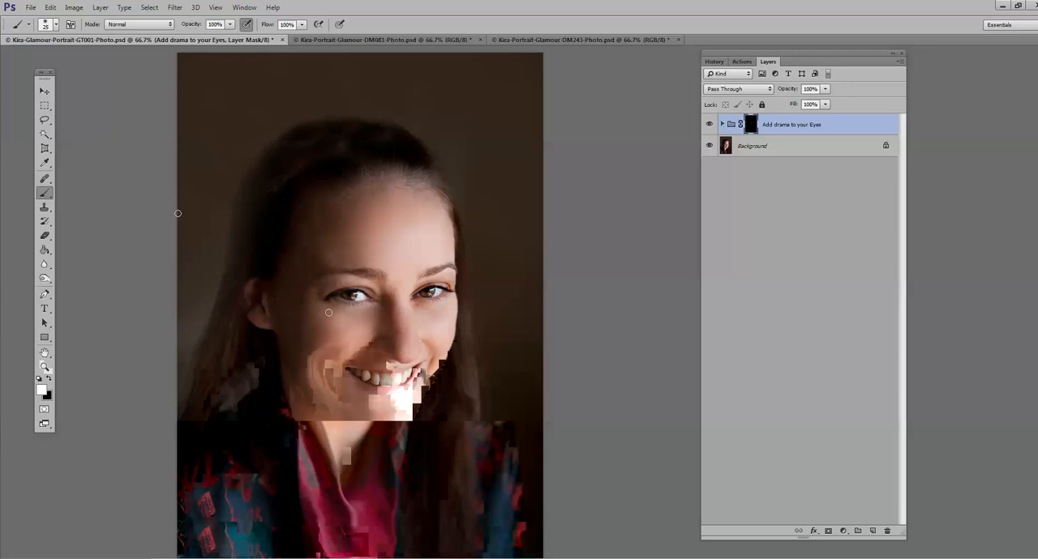
pyautogui.press(']')
pyautogui.press(']')
pyautogui.press(']')
pyautogui.press(']')
pyautogui.press(']')
pyautogui.press(']')
pyautogui.press(']')
pyautogui.press(']')
pyautogui.press(']')
pyautogui.press(']')
pyautogui.press(']')
pyautogui.press(']')
pyautogui.press(']')
pyautogui.press(']')
pyautogui.press(']')
pyautogui.press(']')
pyautogui.press(']')
pyautogui.press(']')
pyautogui.press(']')
pyautogui.press(']')
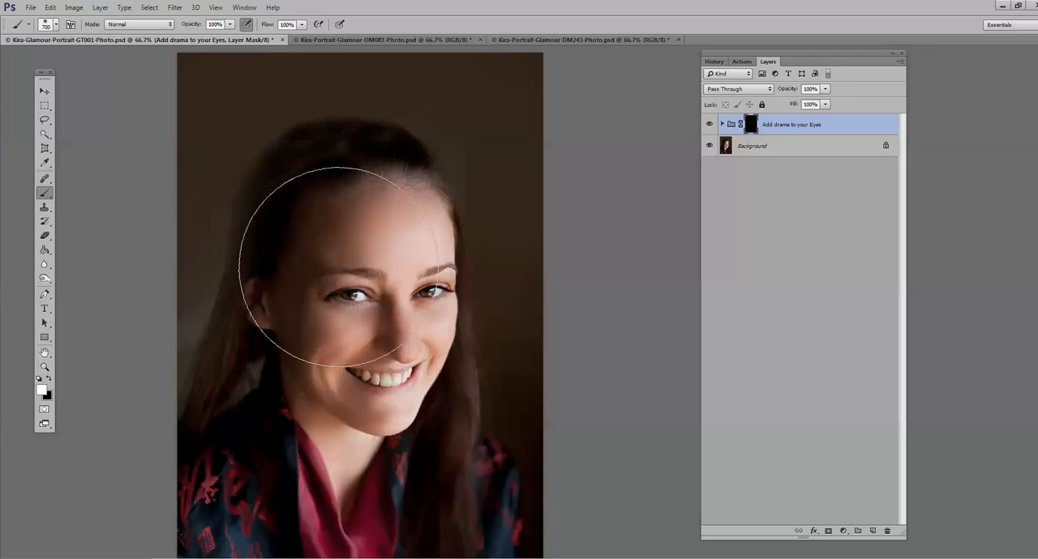
pyautogui.press('[')
pyautogui.press('[')
pyautogui.press('[')
pyautogui.press('[')
pyautogui.press('[')
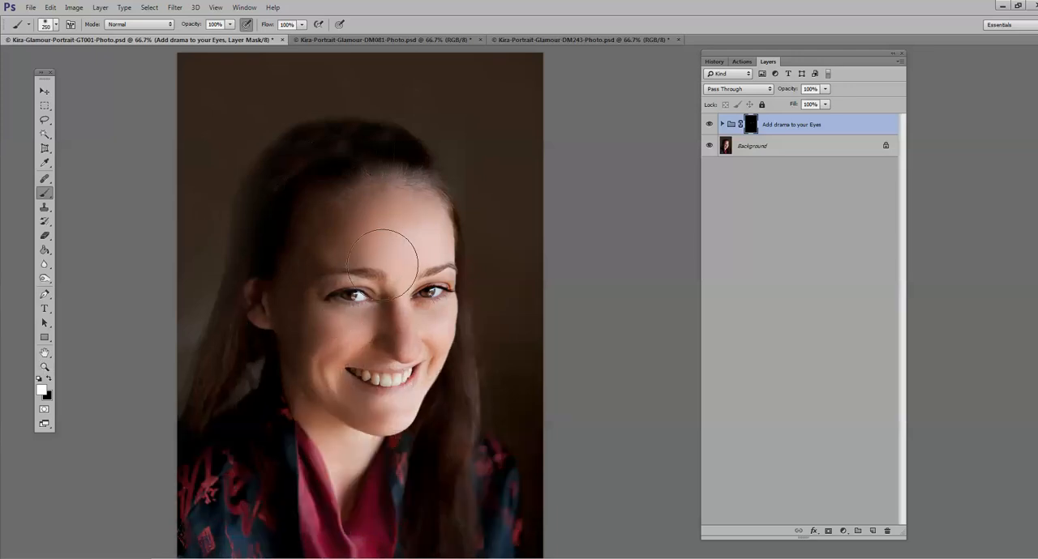
pyautogui.press('[')
pyautogui.moveTo(391, 246)
pyautogui.mouseDown()
pyautogui.moveTo(398, 306)
pyautogui.moveTo(419, 246)
pyautogui.mouseUp()
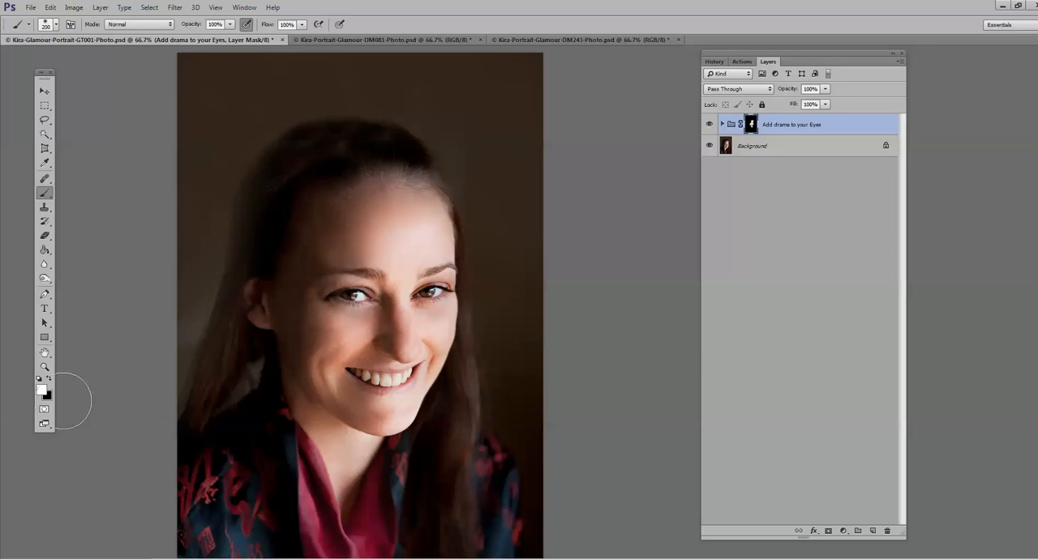
# Step: Soften the drama effect around the chin by brushing the mask with black at 16% opacity
pyautogui.click(49, 378)
pyautogui.click(231, 25)
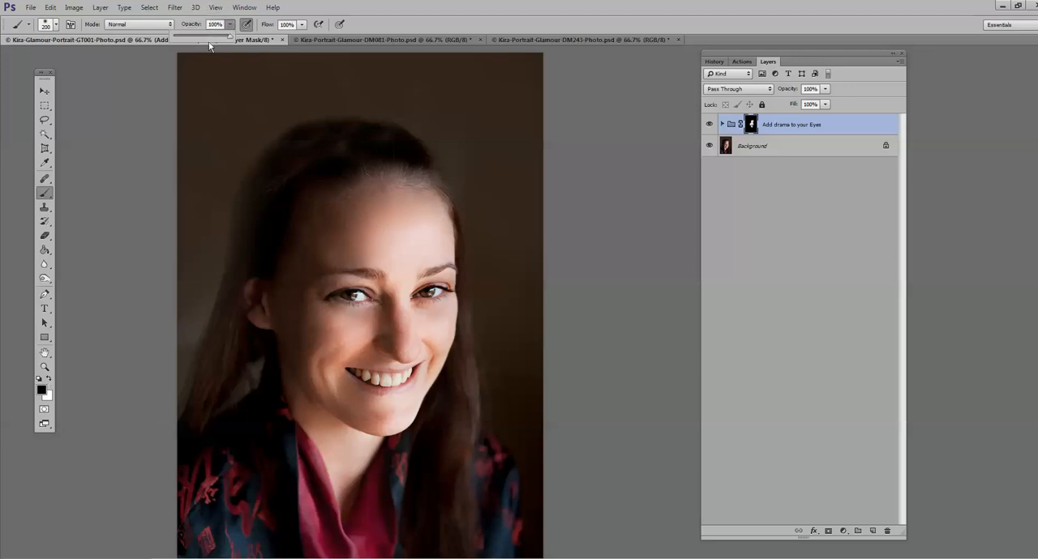
pyautogui.click(184, 35)
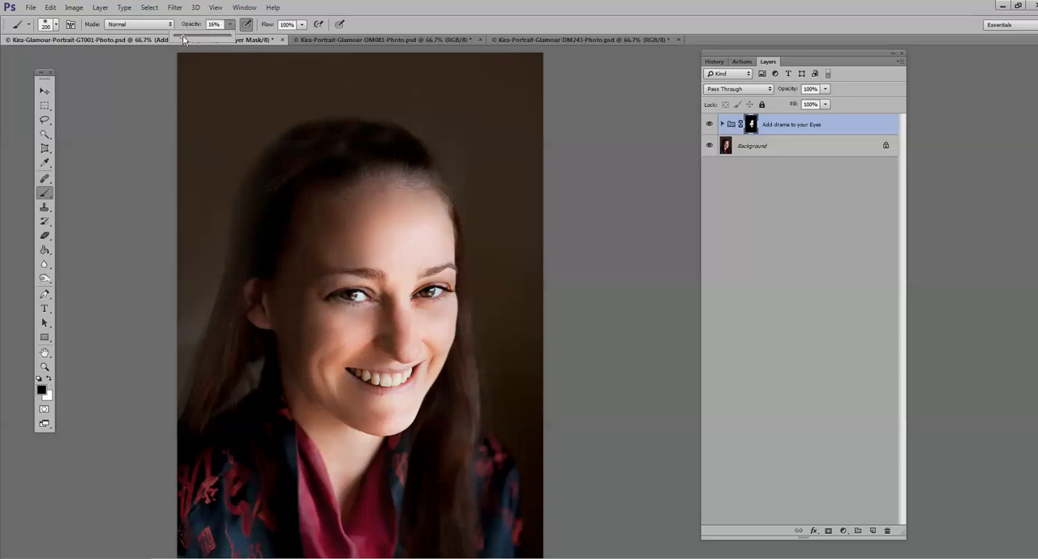
pyautogui.click(402, 417)
pyautogui.moveTo(401, 418)
pyautogui.mouseDown()
pyautogui.moveTo(392, 429)
pyautogui.moveTo(427, 419)
pyautogui.moveTo(407, 411)
pyautogui.moveTo(405, 422)
pyautogui.mouseUp()
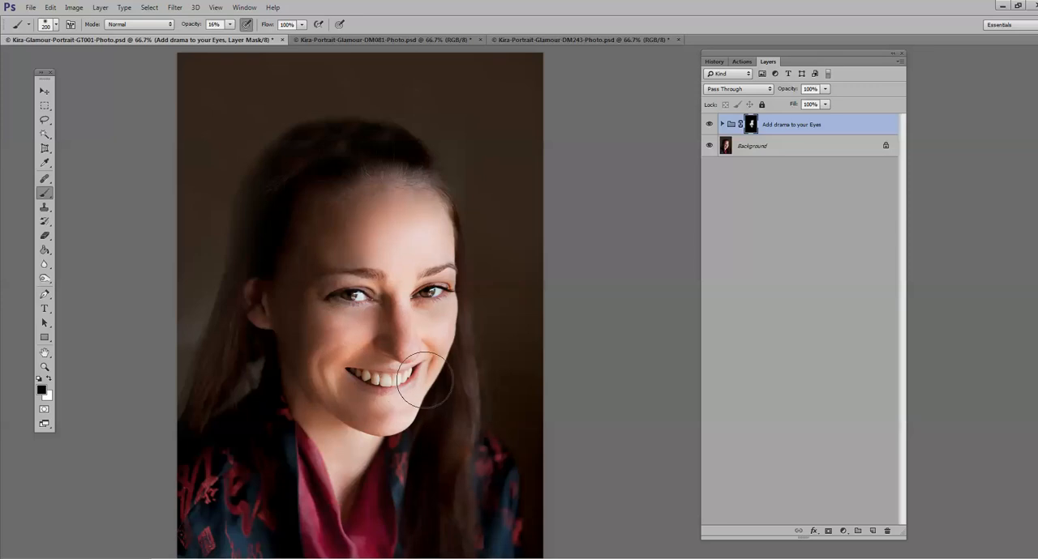
# Step: Set the Add drama to your Eyes group's opacity to 58% and compare the face with the group hidden and shown
pyautogui.click(824, 89)
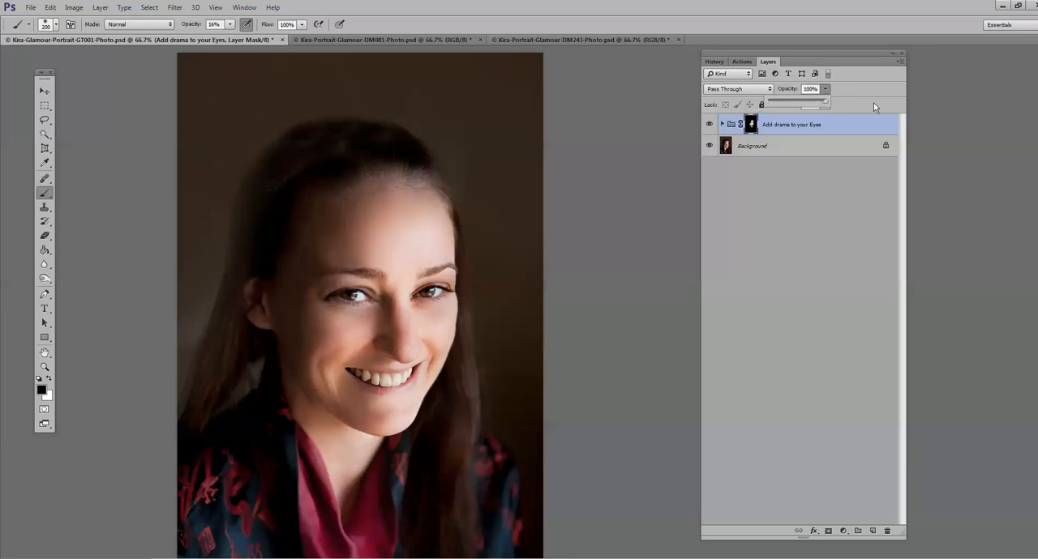
pyautogui.moveTo(873, 103); pyautogui.dragTo(797, 103)
pyautogui.moveTo(801, 101); pyautogui.dragTo(803, 102)
pyautogui.click(709, 125)
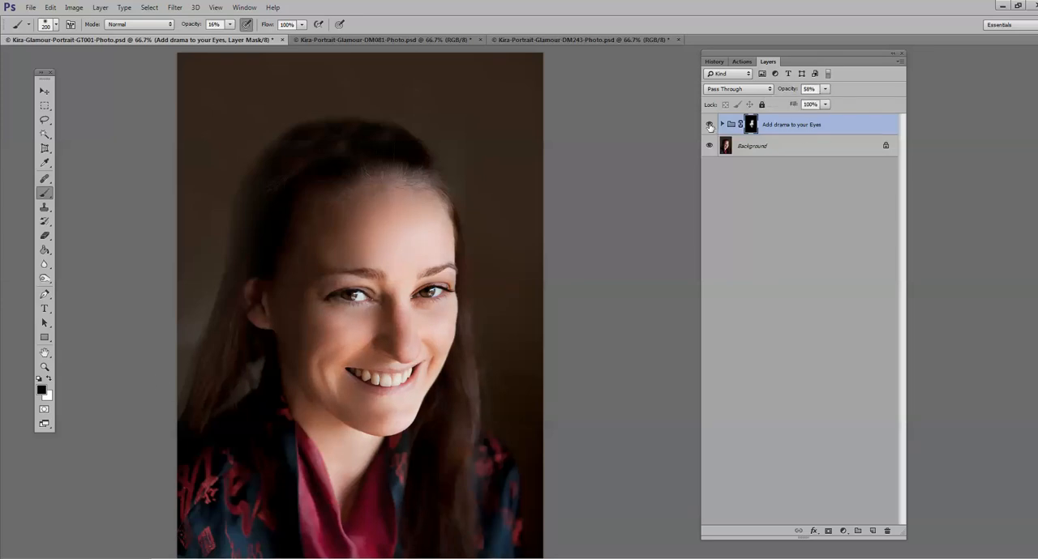
pyautogui.click(710, 126)
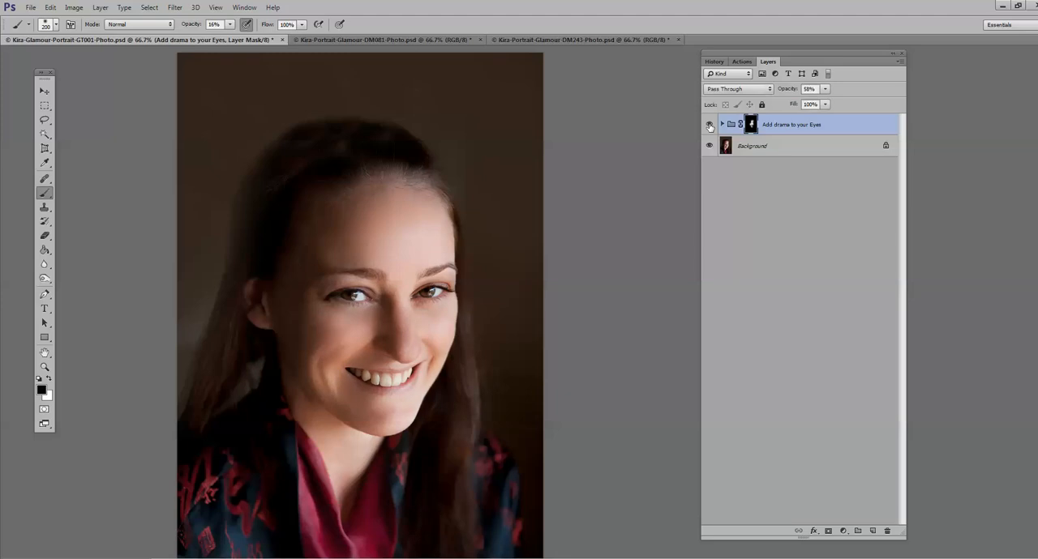
# Step: Flatten the image to merge the Add drama to your Eyes group into the background
pyautogui.press('z')
pyautogui.hotkey('ctrl', '-')
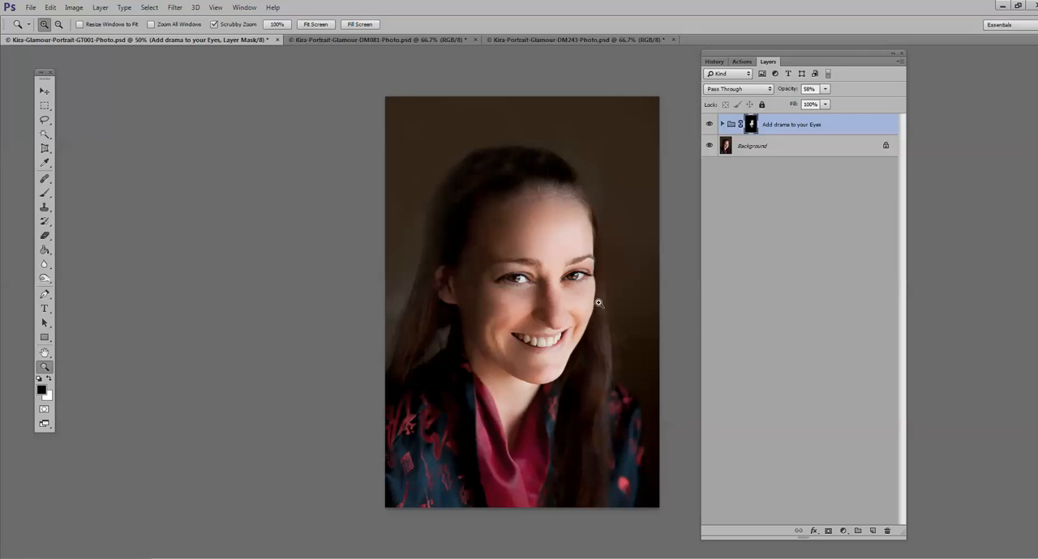
pyautogui.click(100, 7)
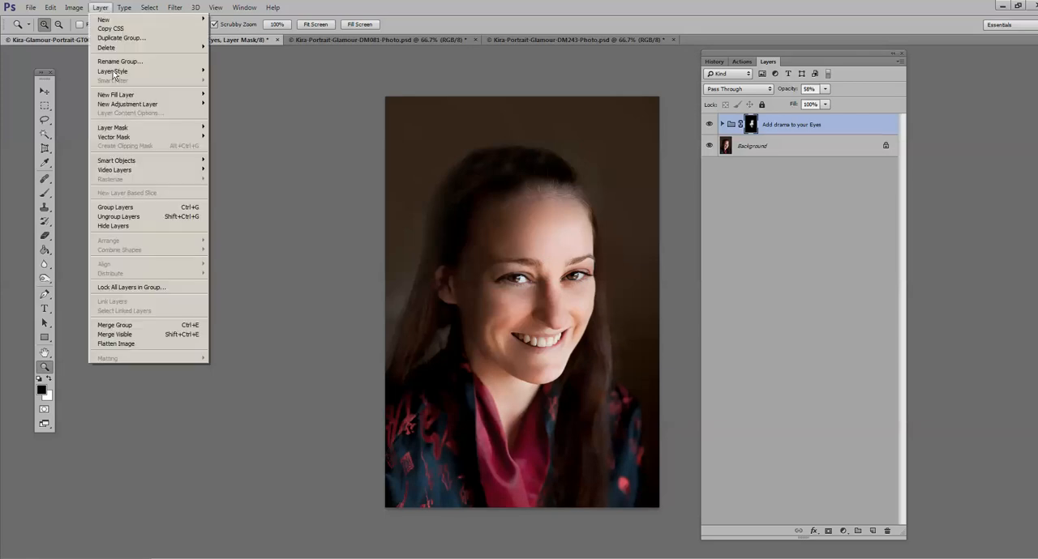
pyautogui.click(139, 343)
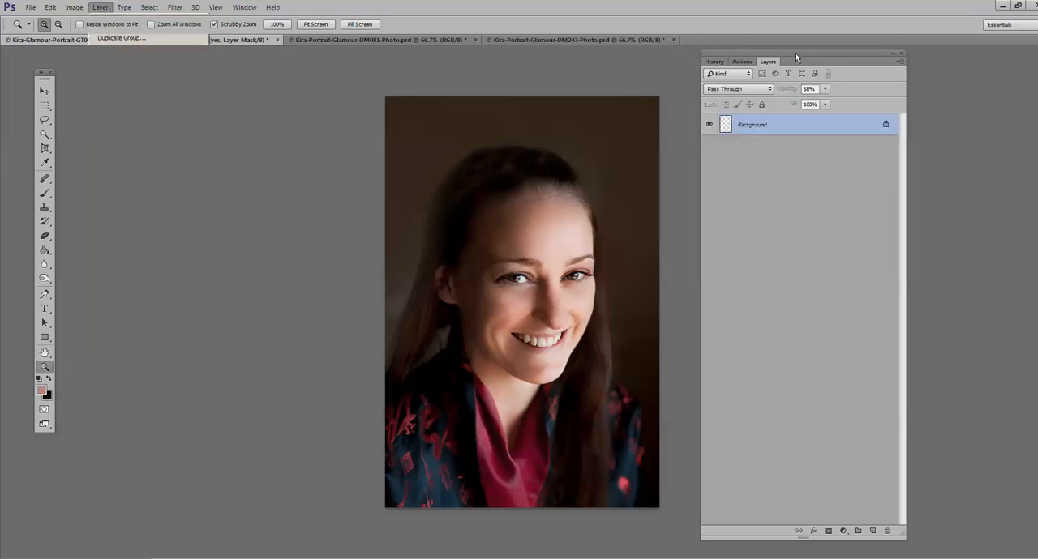
# Step: Run the Boost and Brighten Eye Drops action from the retouch workflow set with the eyes in close view
pyautogui.click(742, 63)
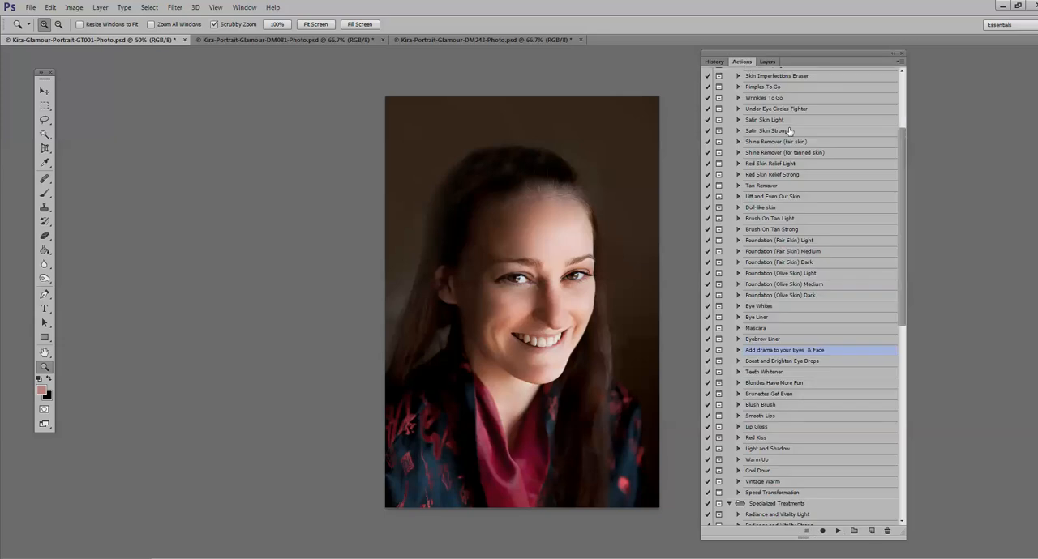
pyautogui.moveTo(575, 265); pyautogui.dragTo(641, 279)
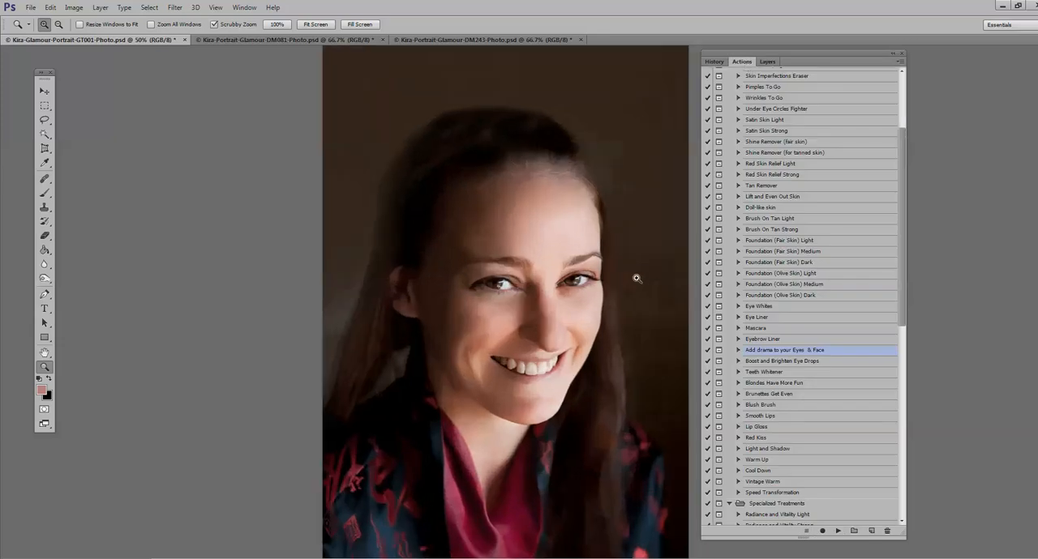
pyautogui.click(639, 279)
pyautogui.click(539, 267)
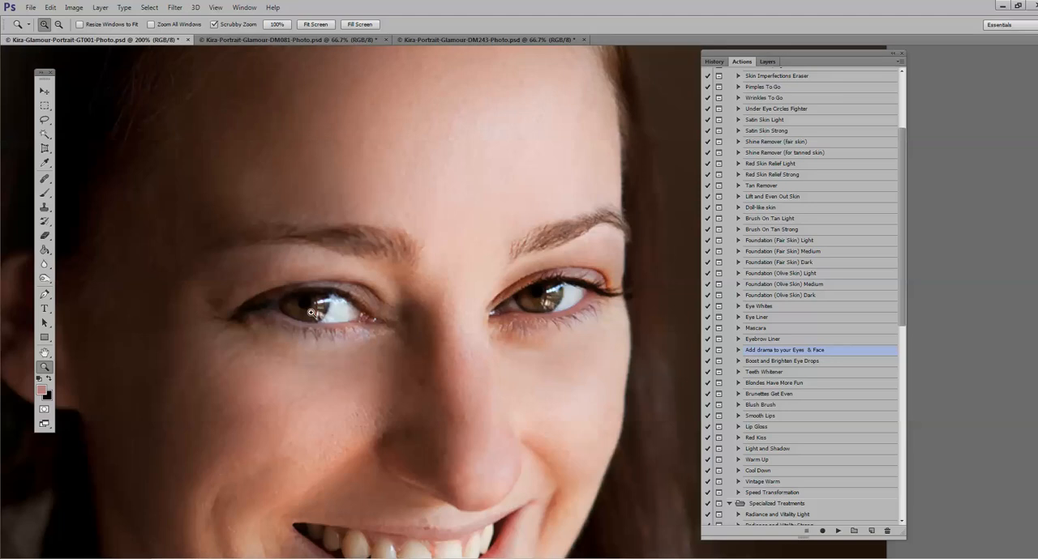
pyautogui.click(790, 363)
pyautogui.click(837, 532)
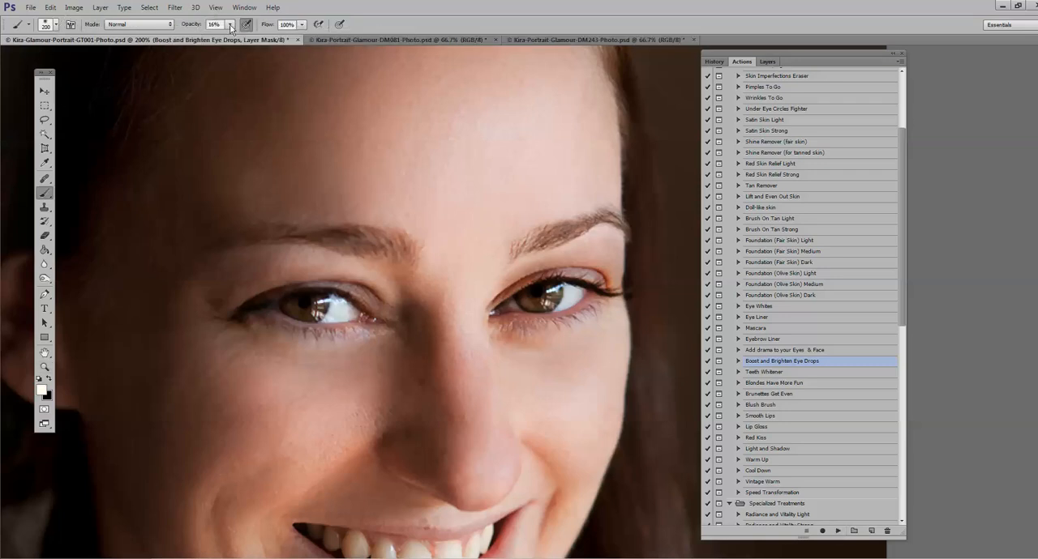
# Step: Brush over both irises on the Boost and Brighten Eye Drops mask with a soft white 17 px brush at 100% opacity
pyautogui.click(230, 24)
pyautogui.click(56, 24)
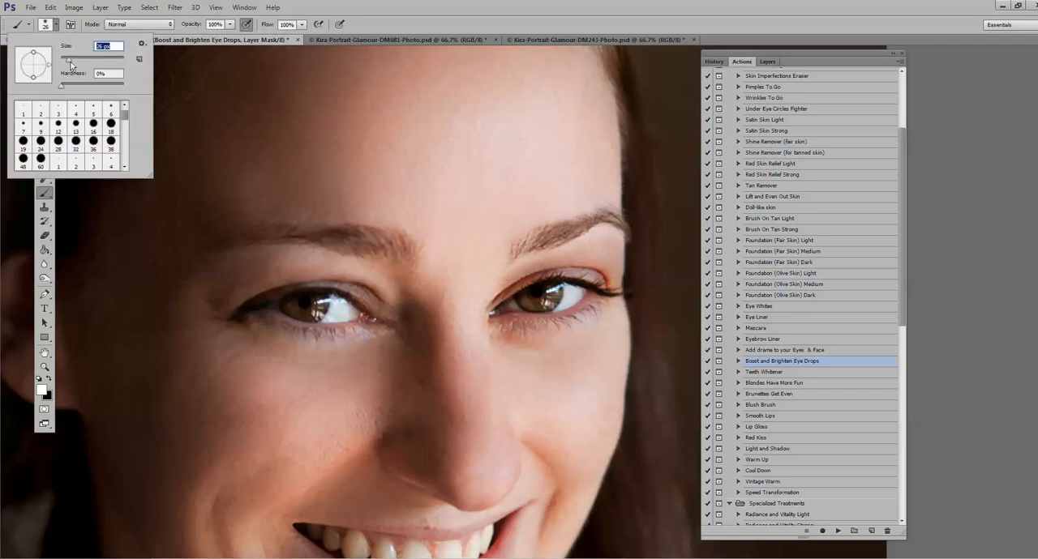
pyautogui.moveTo(69, 60); pyautogui.dragTo(66, 60)
pyautogui.moveTo(525, 300)
pyautogui.mouseDown()
pyautogui.moveTo(555, 290)
pyautogui.moveTo(531, 303)
pyautogui.moveTo(525, 293)
pyautogui.mouseUp()
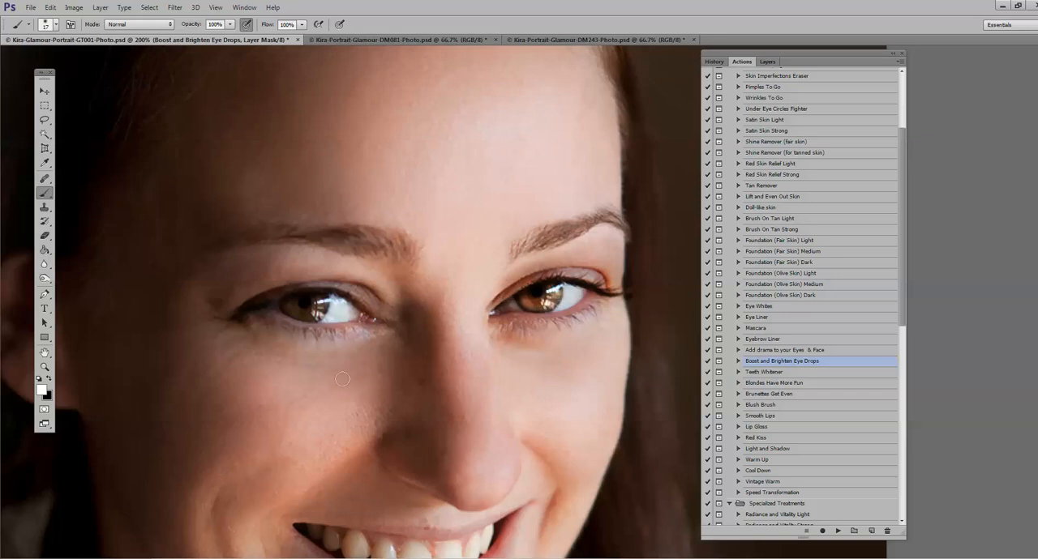
pyautogui.moveTo(311, 312)
pyautogui.mouseDown()
pyautogui.moveTo(299, 316)
pyautogui.moveTo(319, 308)
pyautogui.moveTo(289, 304)
pyautogui.moveTo(315, 314)
pyautogui.mouseUp()
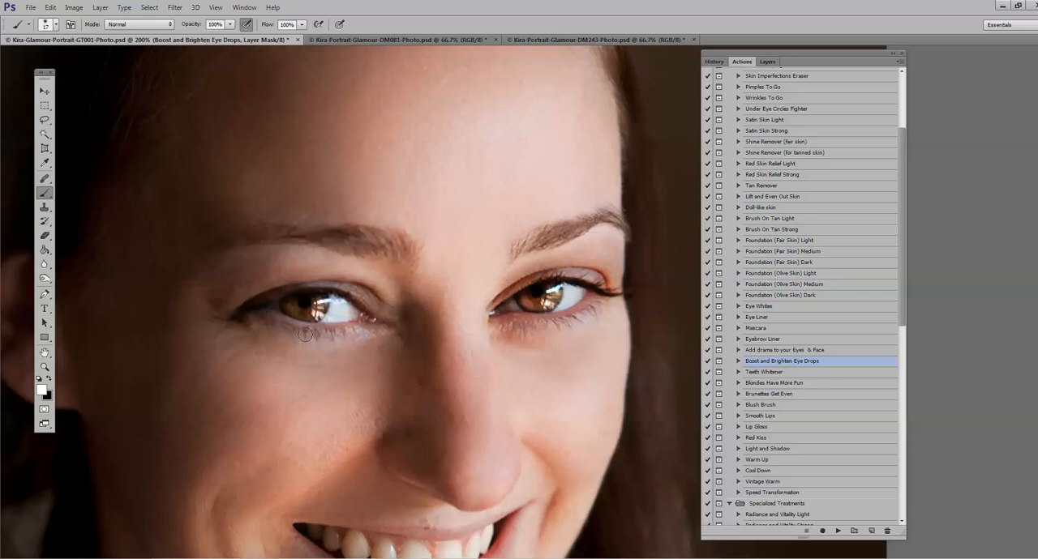
# Step: Compare the eyes with the Boost and Brighten Eye Drops layer hidden and shown, both close up and in the wider portrait
pyautogui.click(48, 379)
pyautogui.click(44, 366)
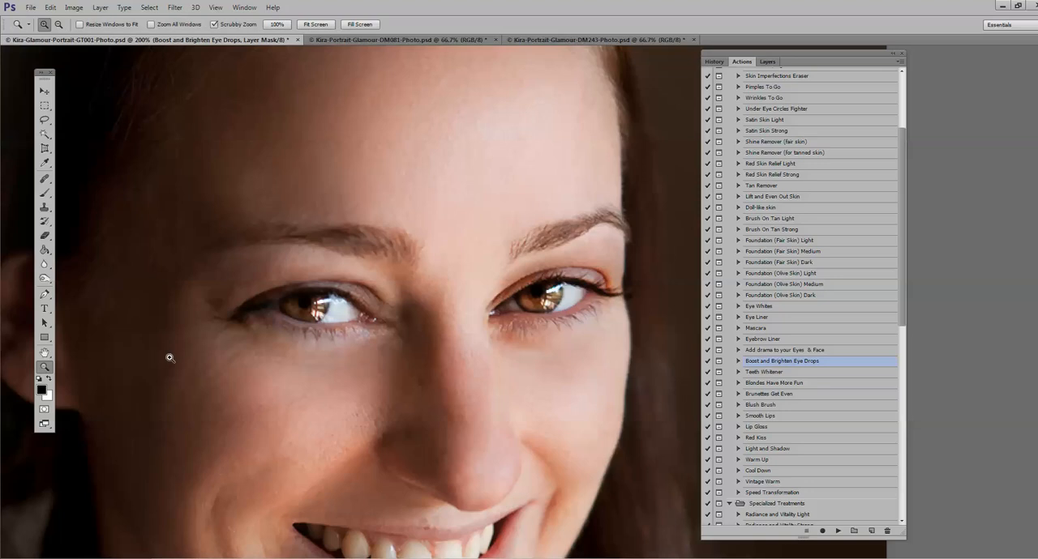
pyautogui.keyDown('alt'); pyautogui.click(258, 360); pyautogui.keyUp('alt')
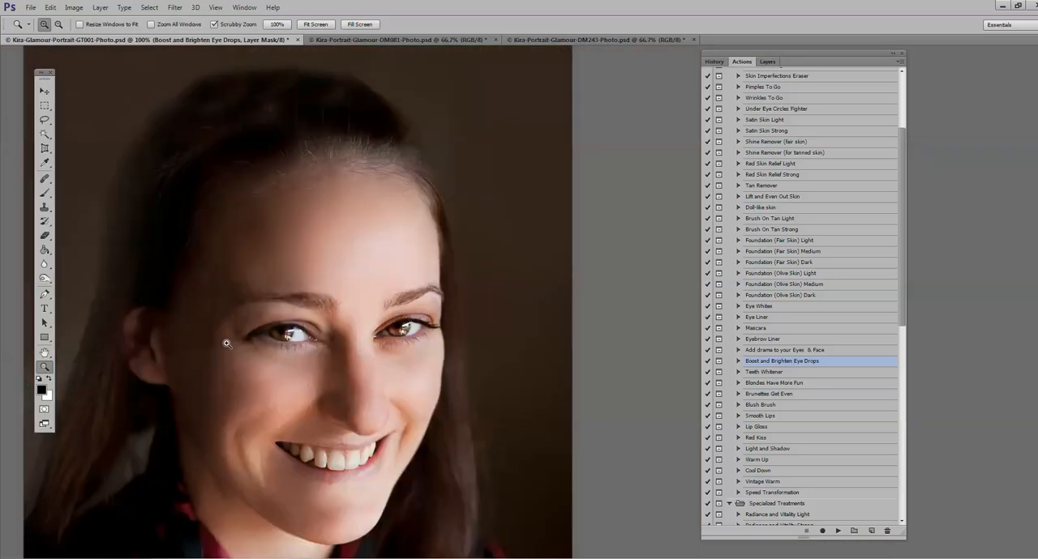
pyautogui.click(767, 61)
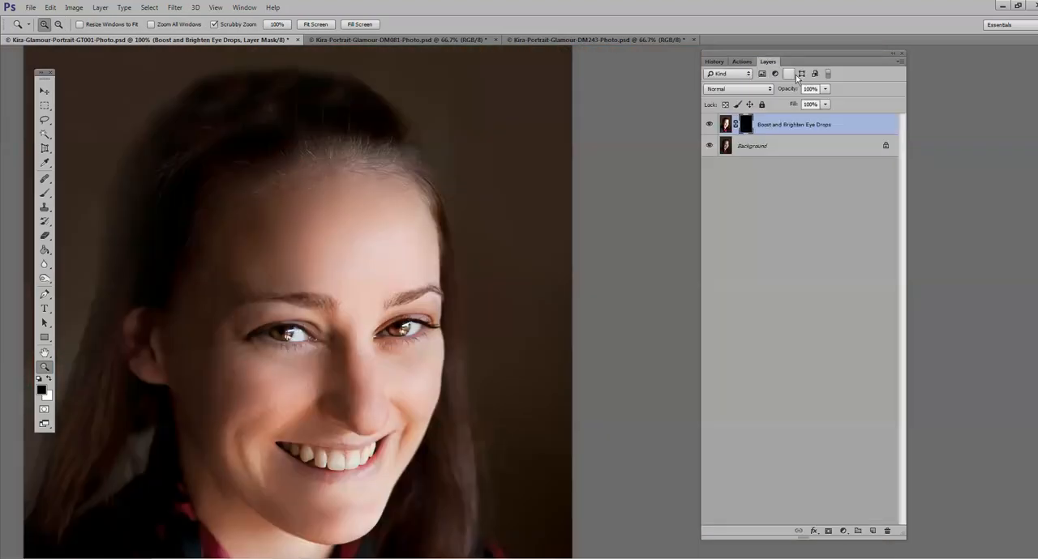
pyautogui.click(709, 125)
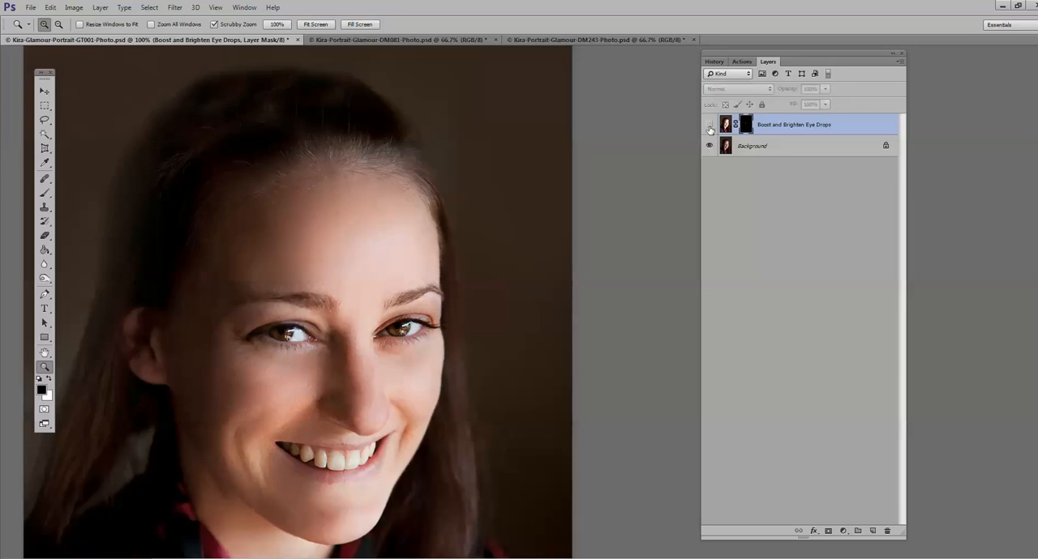
pyautogui.click(291, 311)
pyautogui.click(709, 125)
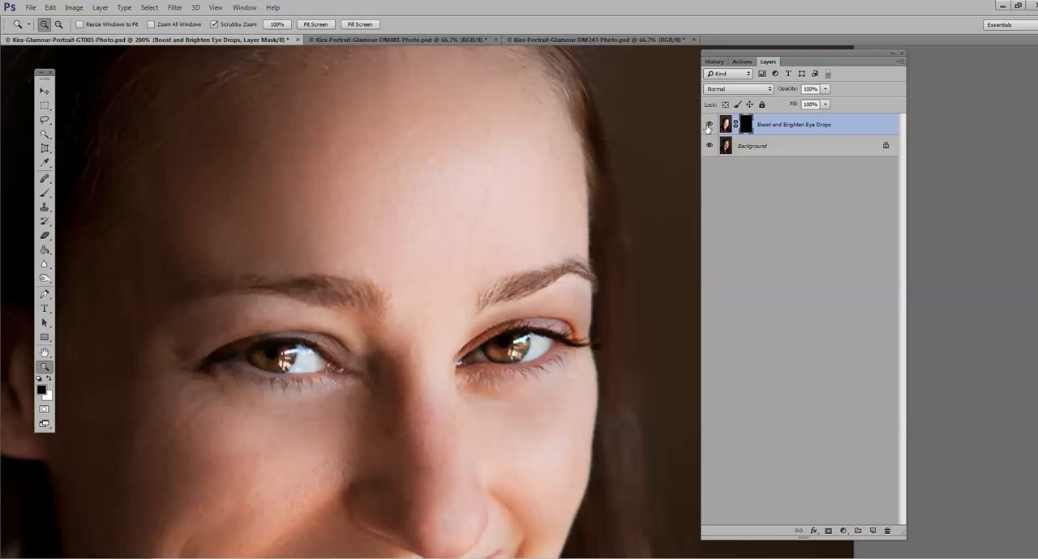
pyautogui.keyDown('alt'); pyautogui.click(344, 357); pyautogui.keyUp('alt')
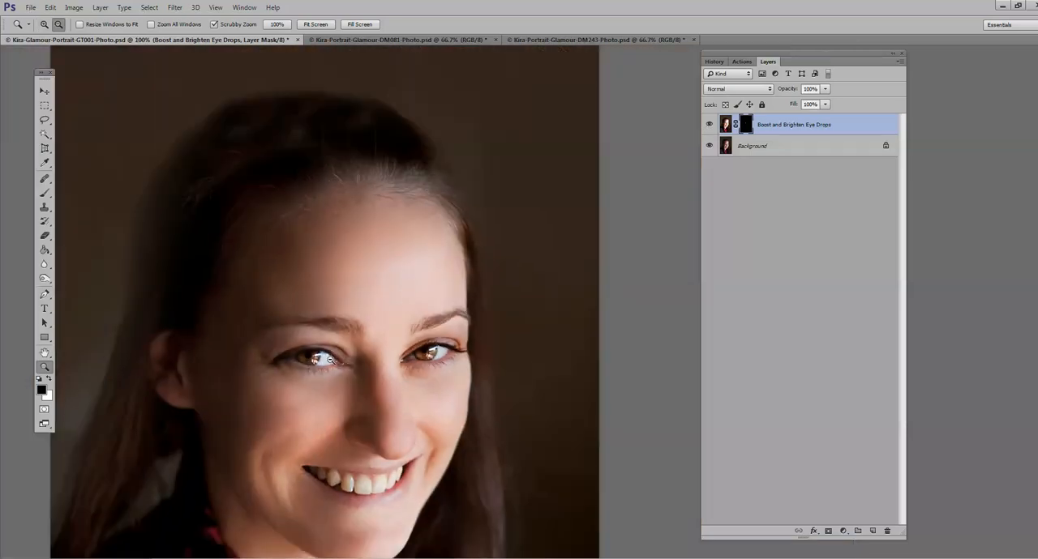
pyautogui.keyDown('alt'); pyautogui.click(344, 358); pyautogui.keyUp('alt')
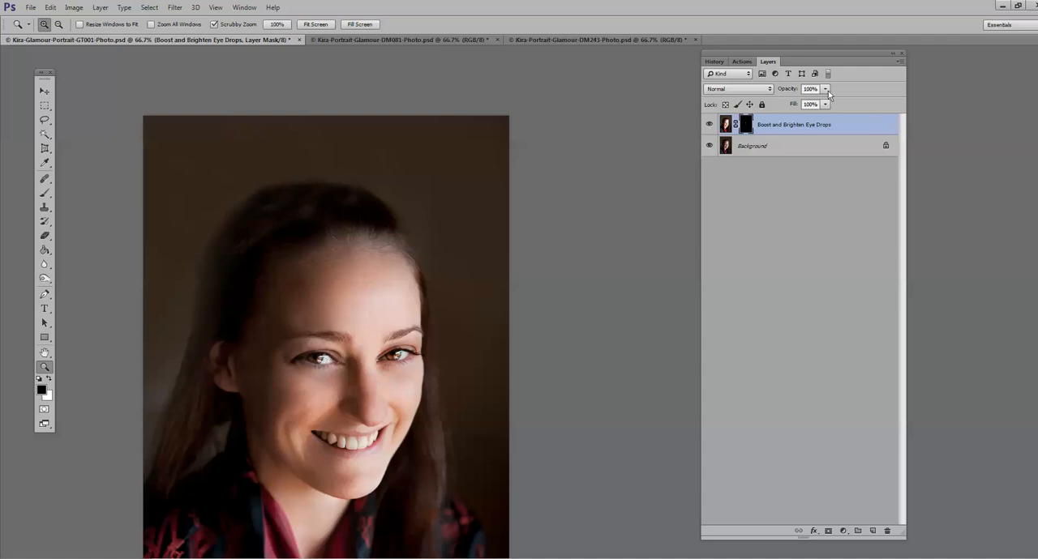
pyautogui.click(297, 352)
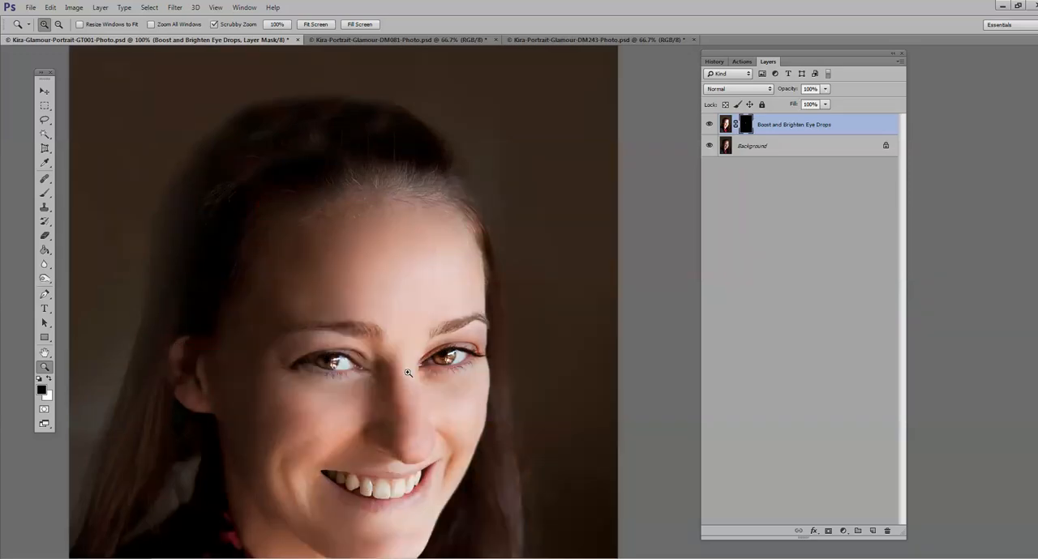
# Step: Set the Boost and Brighten Eye Drops layer's opacity to 44% and flatten the image
pyautogui.moveTo(825, 89); pyautogui.dragTo(794, 105)
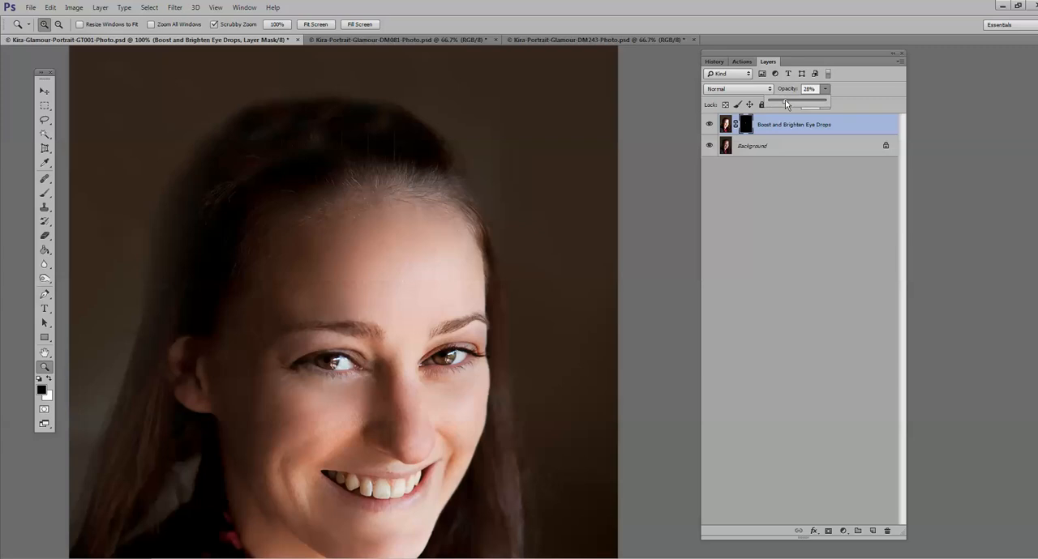
pyautogui.moveTo(785, 103); pyautogui.dragTo(794, 109)
pyautogui.keyDown('alt'); pyautogui.click(305, 397); pyautogui.keyUp('alt')
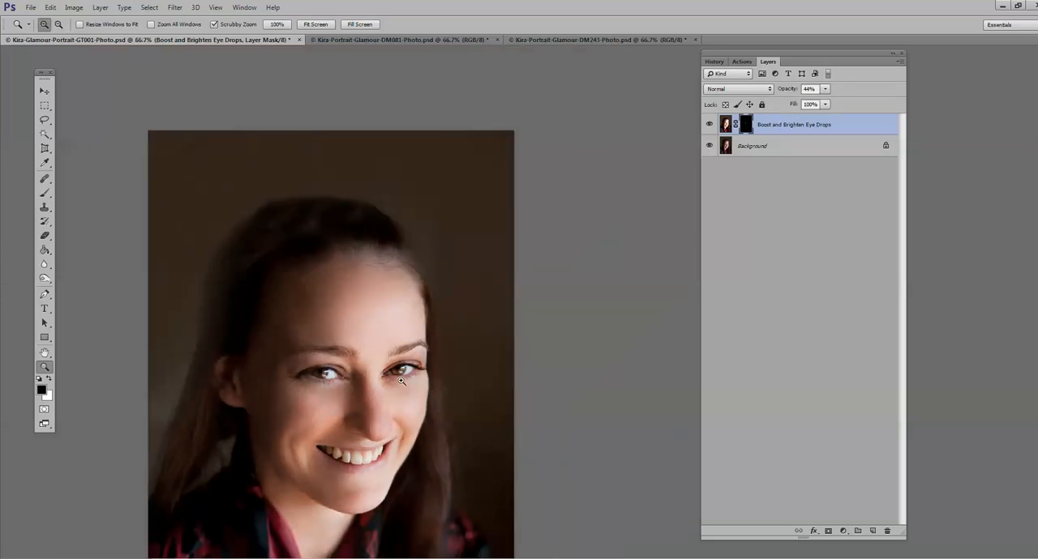
pyautogui.click(100, 8)
pyautogui.click(146, 344)
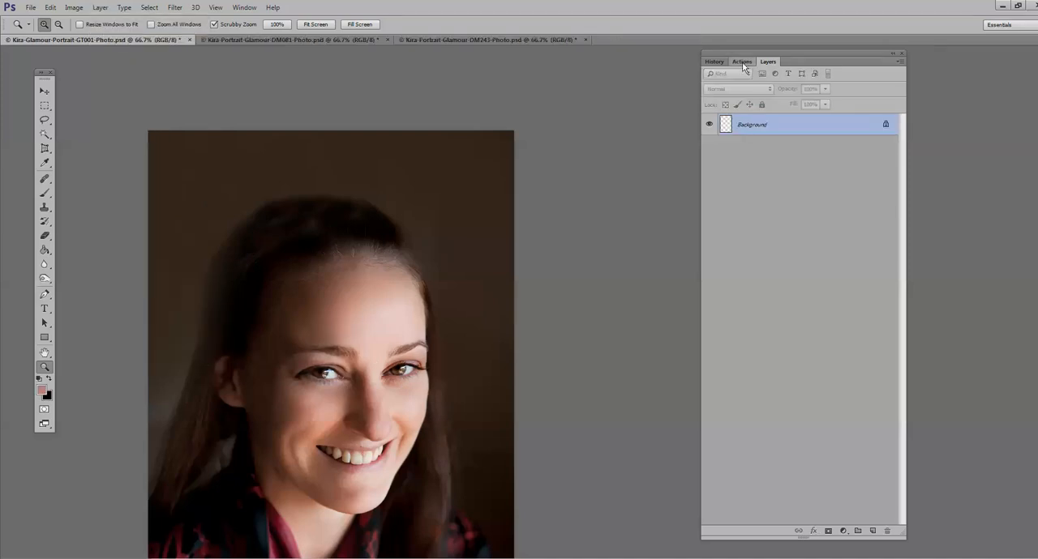
# Step: Run the Teeth Whitener action from the retouch workflow set
pyautogui.click(741, 62)
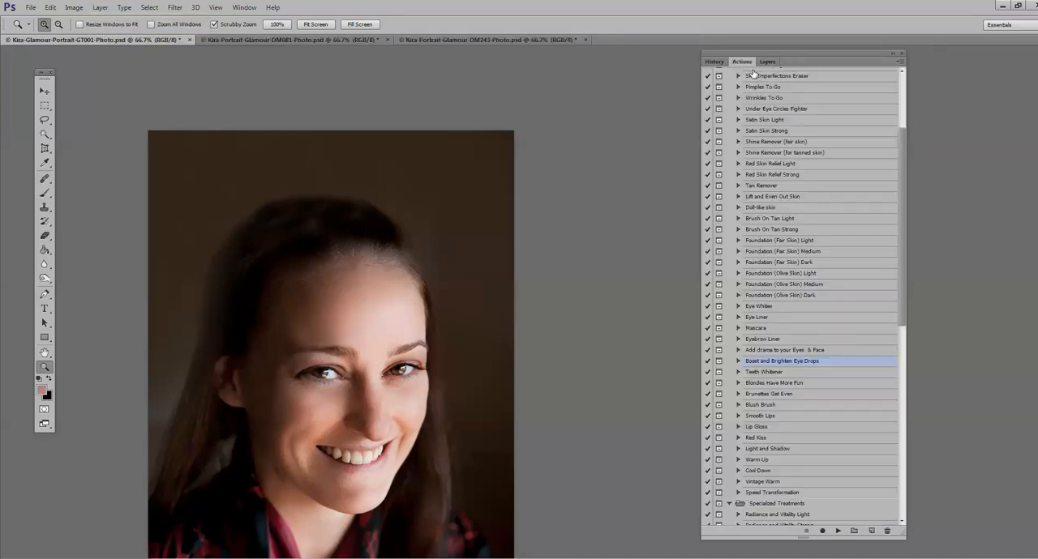
pyautogui.click(758, 375)
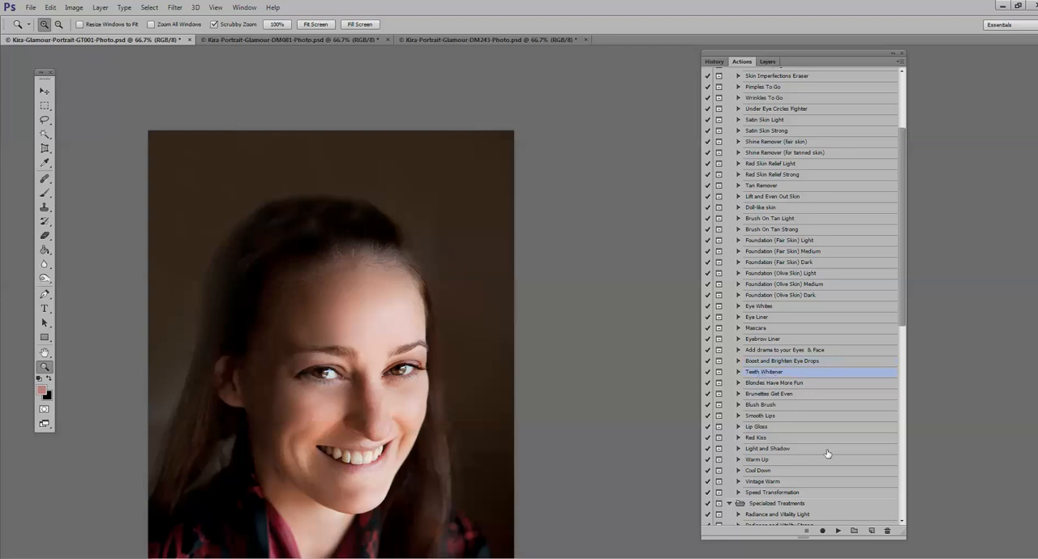
pyautogui.click(838, 531)
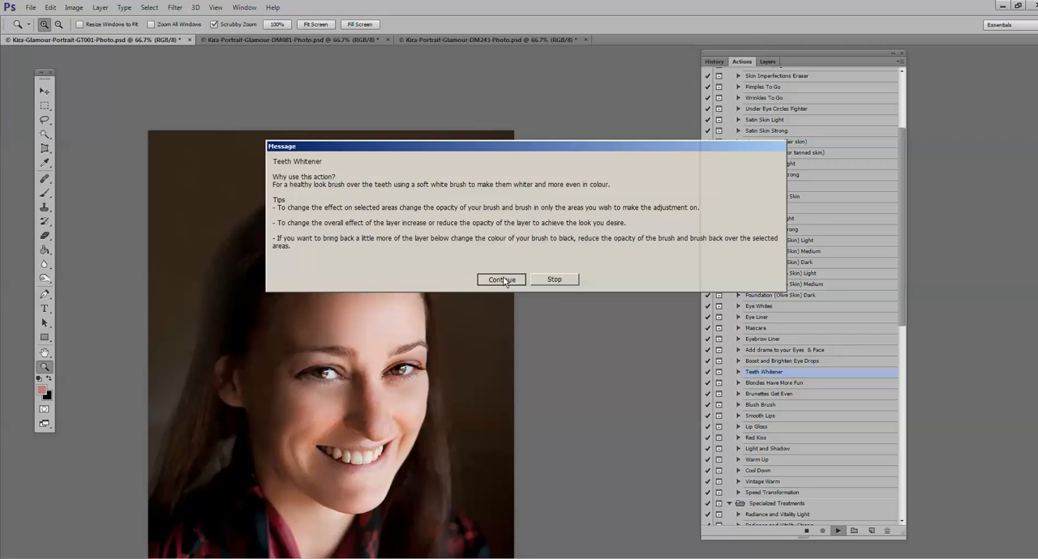
pyautogui.press('Return')
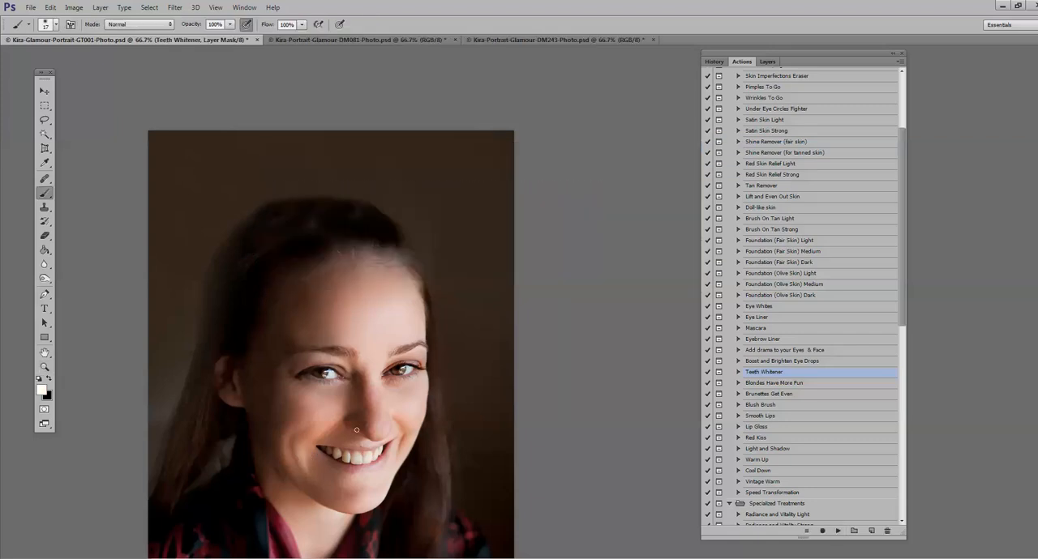
# Step: Brush over the teeth on the Teeth Whitener mask with a soft white 24 px brush at 100% opacity
pyautogui.doubleClick(45, 366)
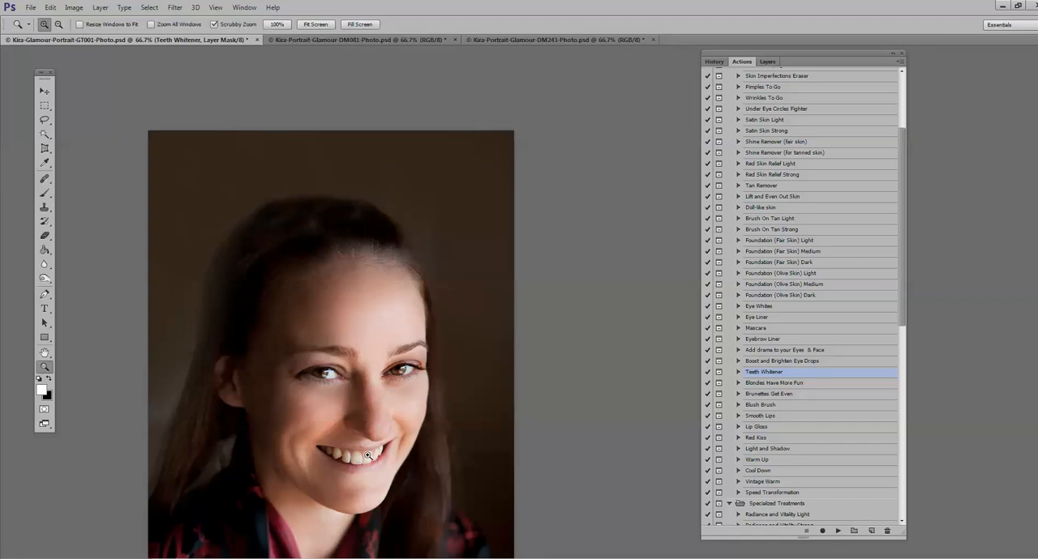
pyautogui.click(44, 192)
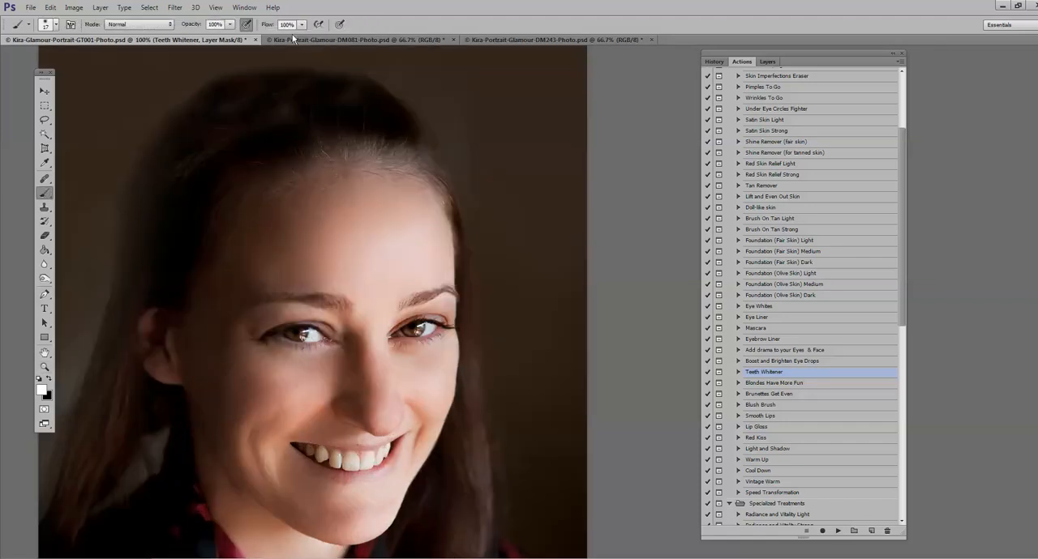
pyautogui.click(50, 27)
pyautogui.moveTo(65, 56); pyautogui.dragTo(68, 56)
pyautogui.click(321, 458)
pyautogui.moveTo(337, 464)
pyautogui.mouseDown()
pyautogui.moveTo(385, 454)
pyautogui.moveTo(332, 461)
pyautogui.mouseUp()
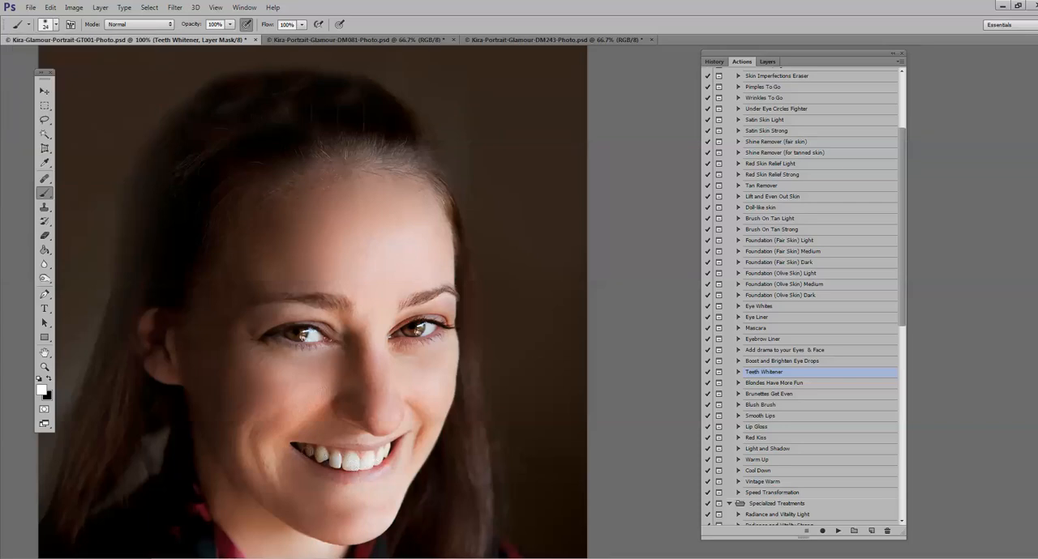
# Step: Set the Teeth Whitener layer's opacity to 24%
pyautogui.click(45, 367)
pyautogui.keyDown('alt'); pyautogui.click(155, 392); pyautogui.keyUp('alt')
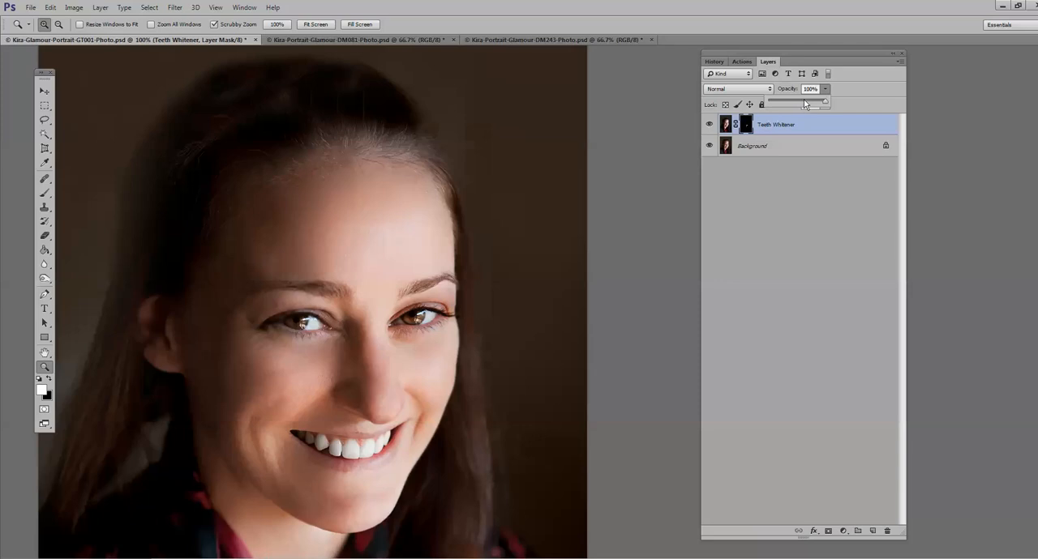
pyautogui.moveTo(805, 105); pyautogui.dragTo(792, 106)
pyautogui.keyDown('alt'); pyautogui.click(290, 440); pyautogui.keyUp('alt')
pyautogui.keyDown('alt'); pyautogui.click(290, 440); pyautogui.keyUp('alt')
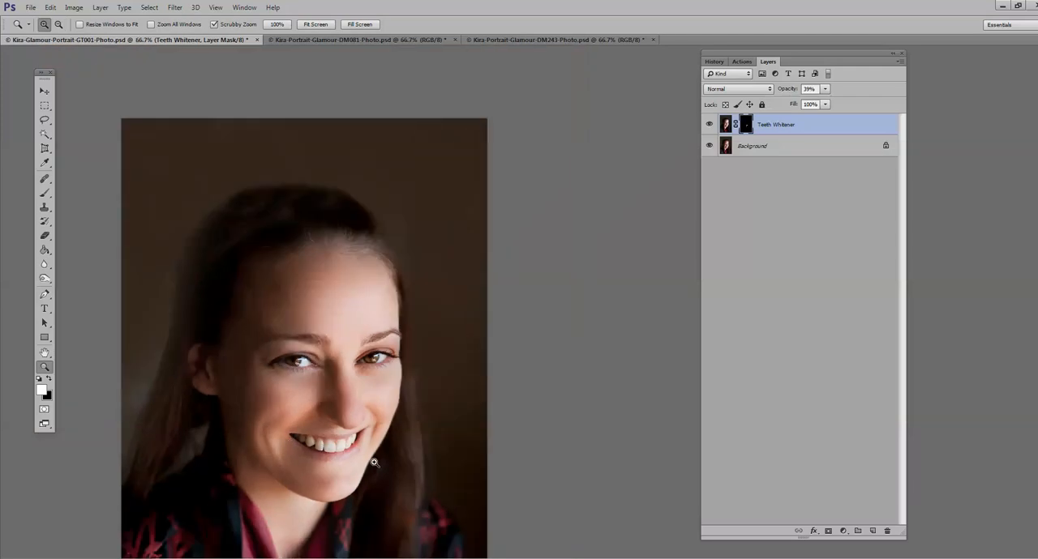
pyautogui.moveTo(824, 88); pyautogui.dragTo(817, 101)
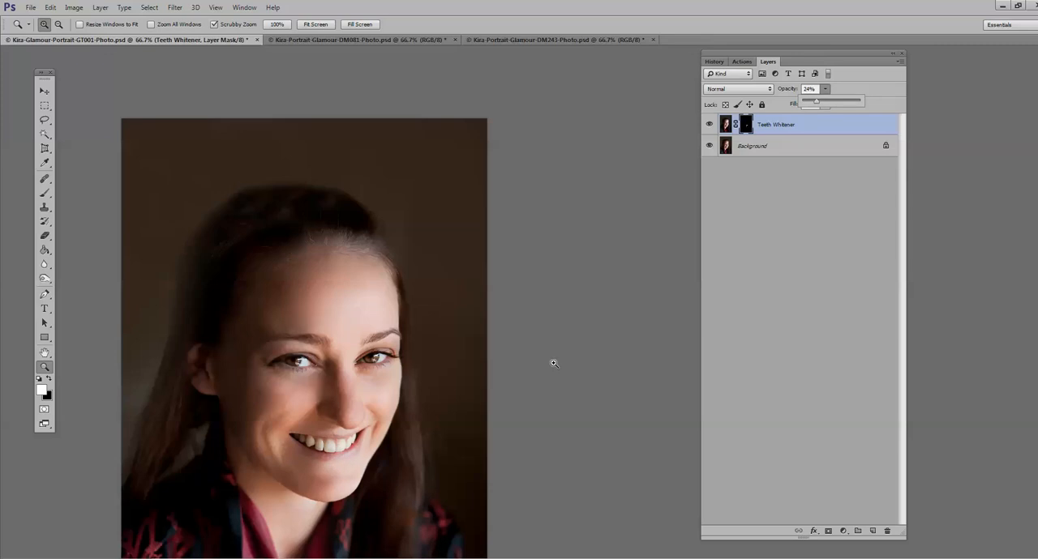
pyautogui.click(257, 468)
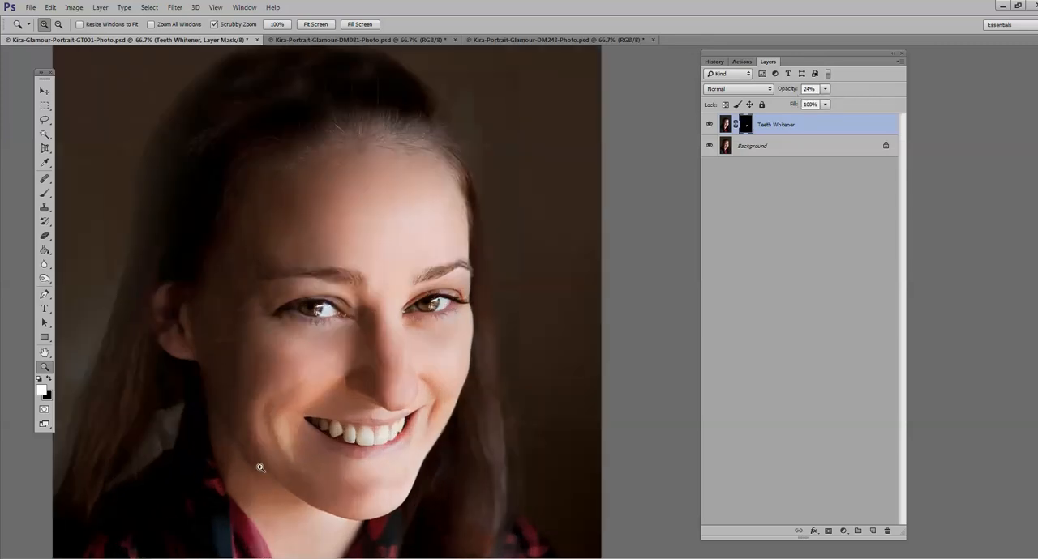
# Step: Compare the smile with the Teeth Whitener layer hidden and shown, and set the layer's opacity to 22%
pyautogui.click(708, 126)
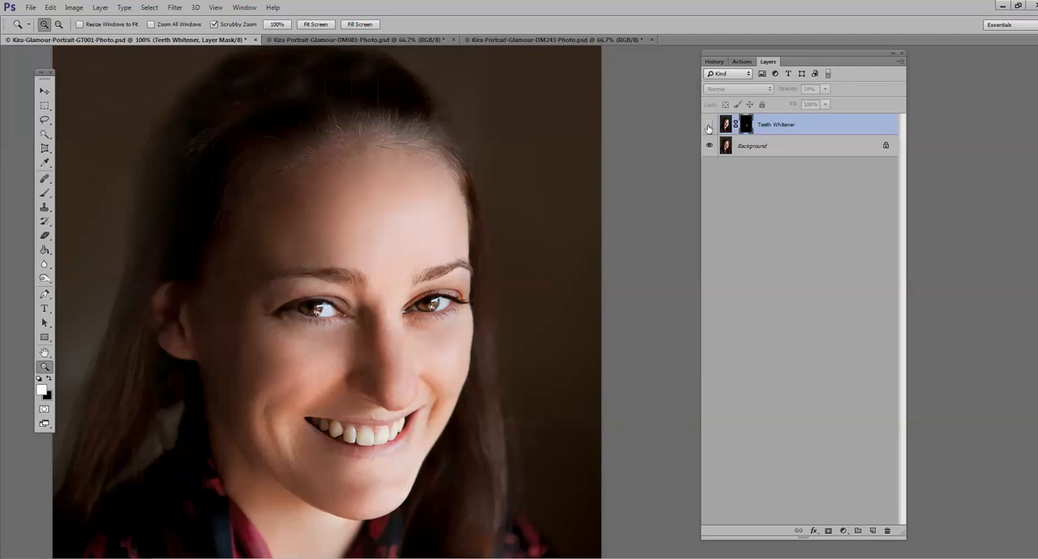
pyautogui.click(707, 125)
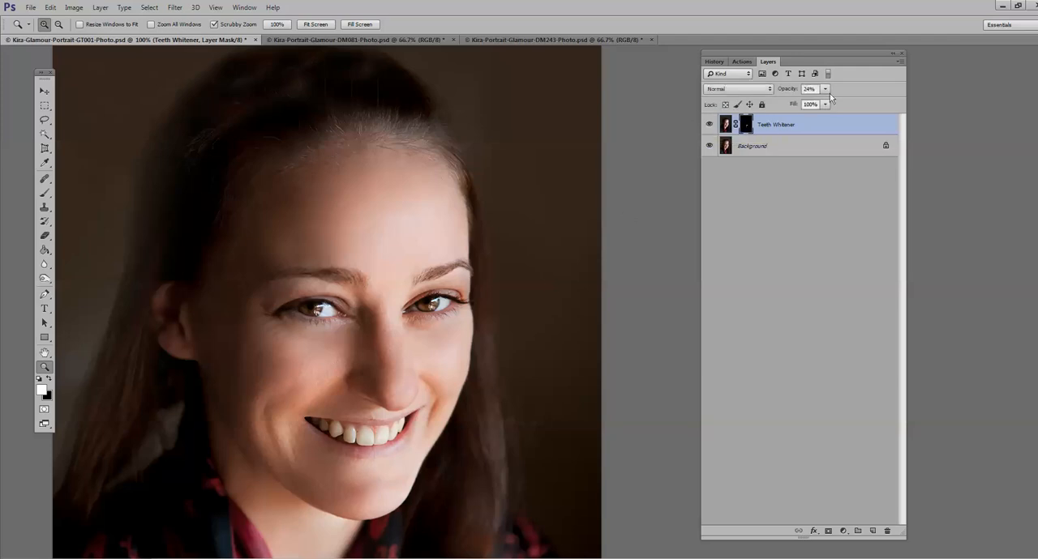
pyautogui.moveTo(824, 89); pyautogui.dragTo(830, 103)
pyautogui.click(709, 126)
pyautogui.moveTo(824, 89); pyautogui.dragTo(821, 106)
# Step: Flatten the image to merge the Teeth Whitener layer into the background
pyautogui.keyDown('alt'); pyautogui.click(199, 343); pyautogui.keyUp('alt')
pyautogui.keyDown('alt'); pyautogui.click(200, 343); pyautogui.keyUp('alt')
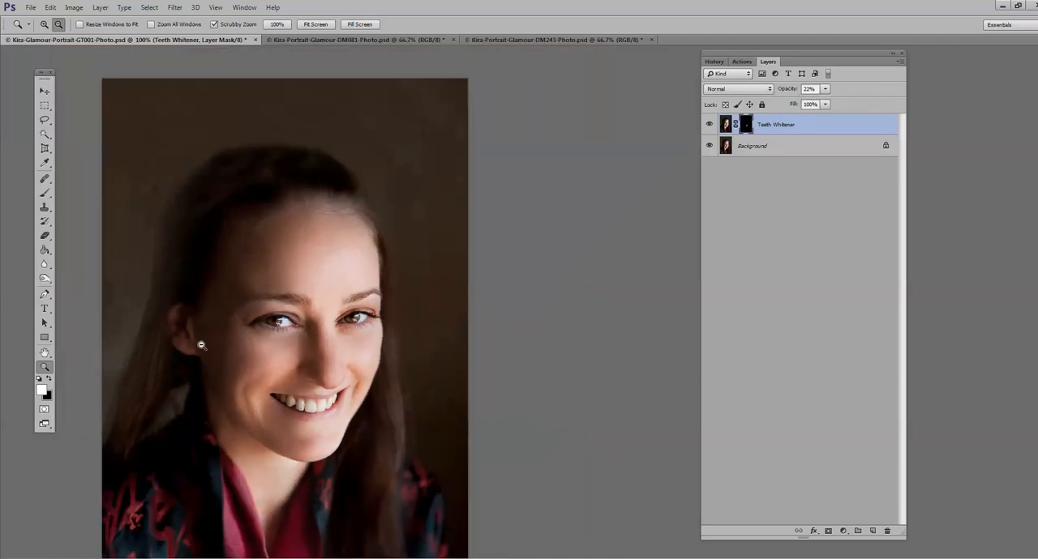
pyautogui.keyDown('alt'); pyautogui.click(201, 347); pyautogui.keyUp('alt')
pyautogui.click(201, 347)
pyautogui.keyDown('alt'); pyautogui.click(212, 343); pyautogui.keyUp('alt')
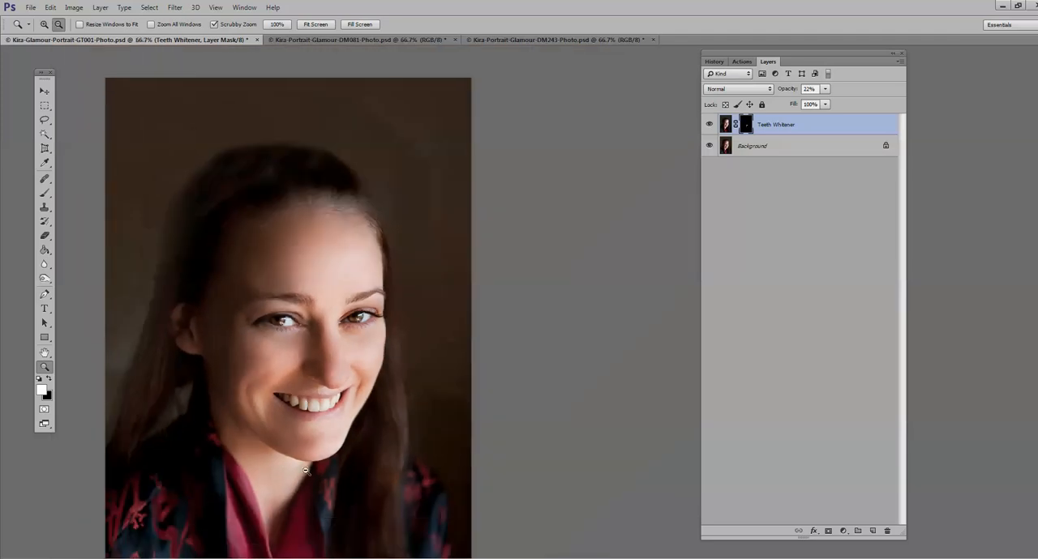
pyautogui.click(99, 7)
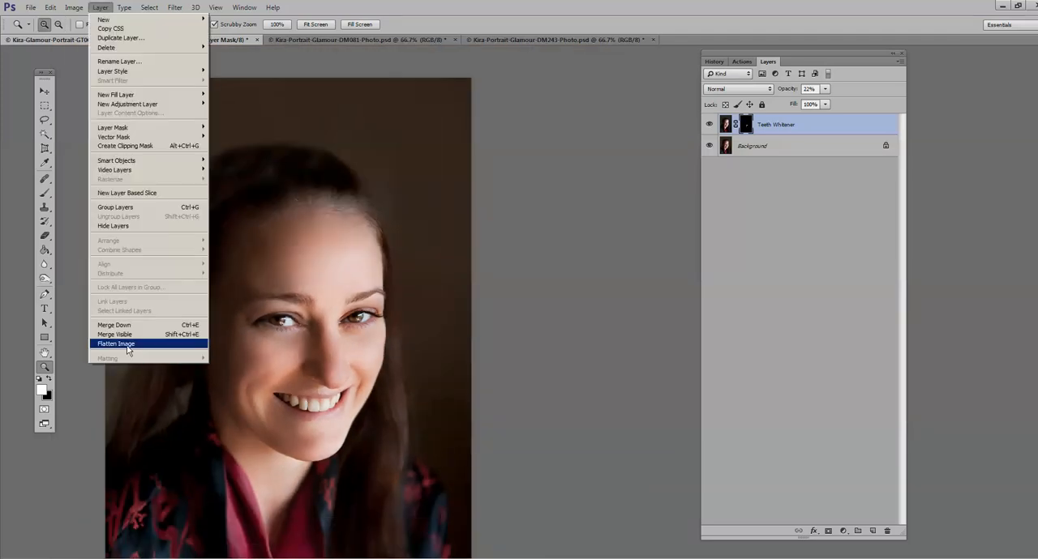
pyautogui.click(126, 347)
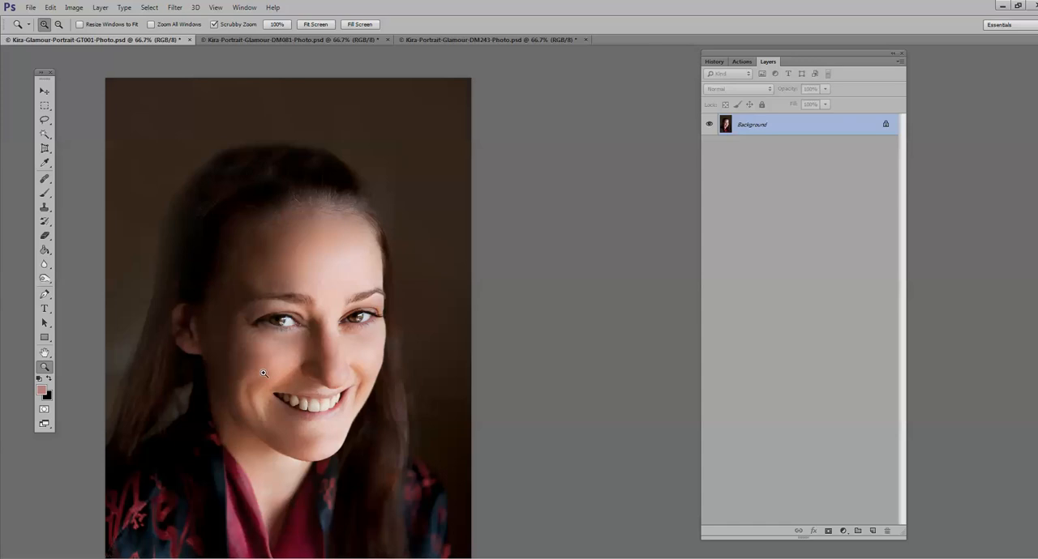
# Step: Brush over the eyes with the History Brush at 26 px and 10% opacity to soften their brightening
pyautogui.click(224, 324)
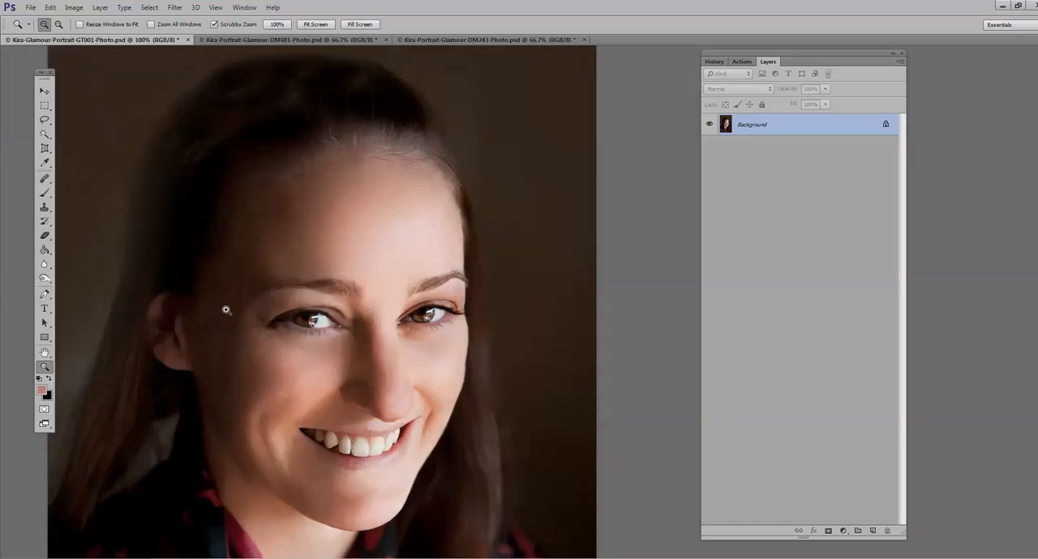
pyautogui.click(45, 221)
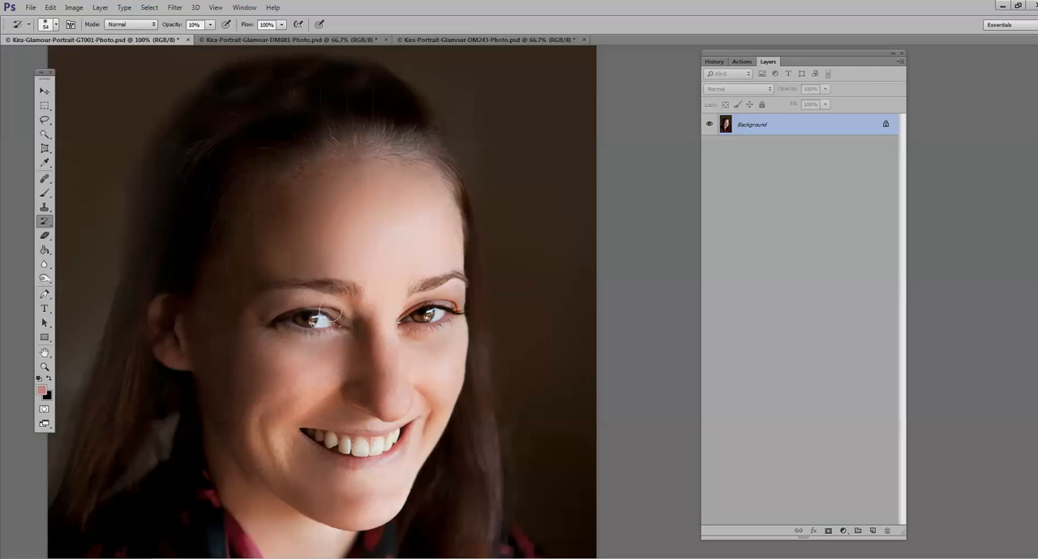
pyautogui.click(55, 24)
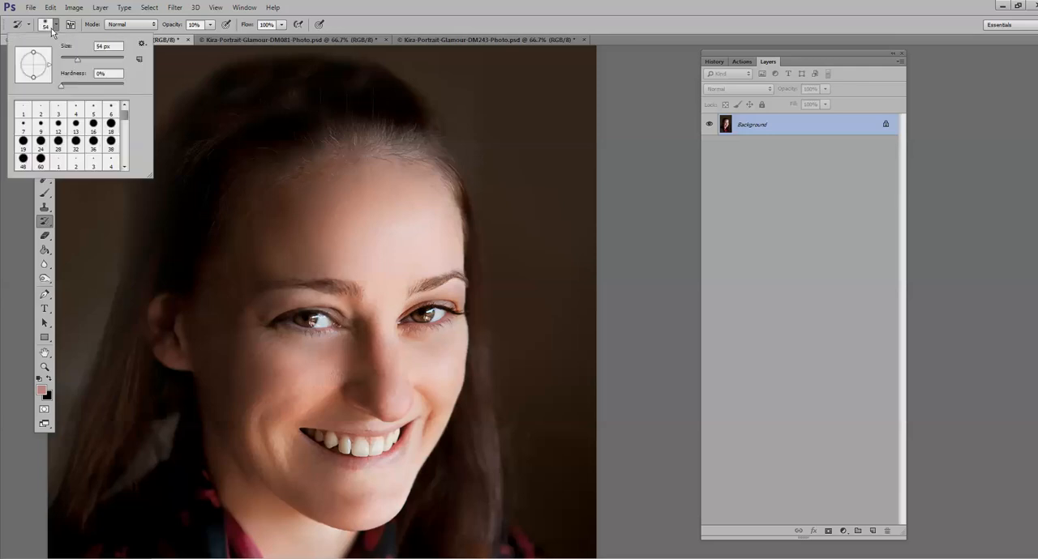
pyautogui.moveTo(81, 61); pyautogui.dragTo(68, 62)
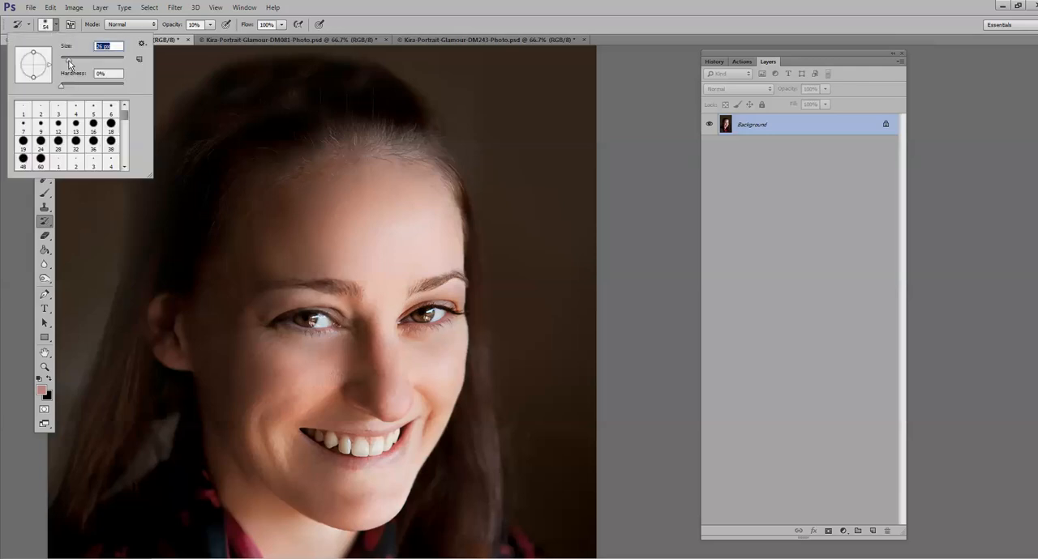
pyautogui.click(417, 312)
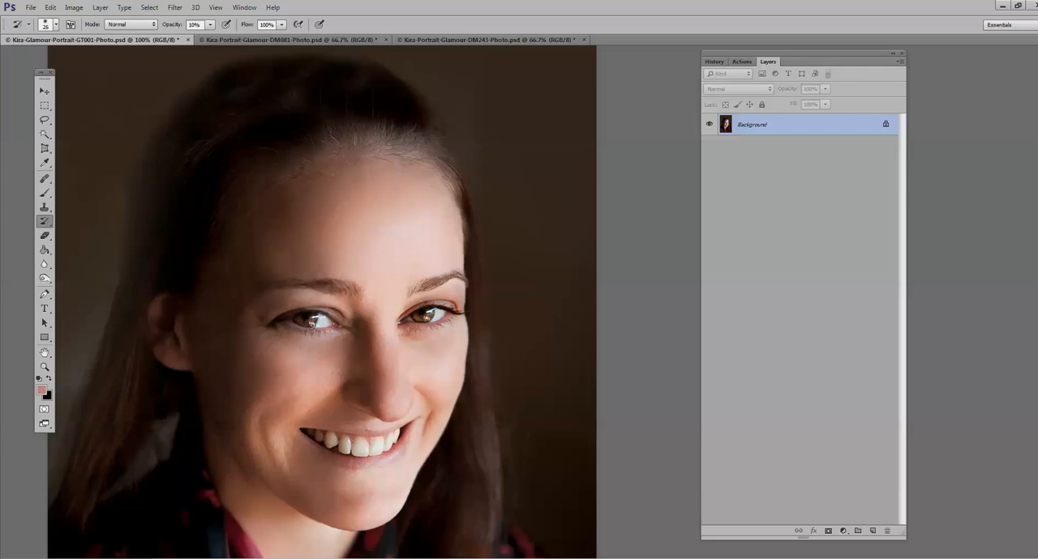
pyautogui.click(45, 367)
pyautogui.click(338, 368)
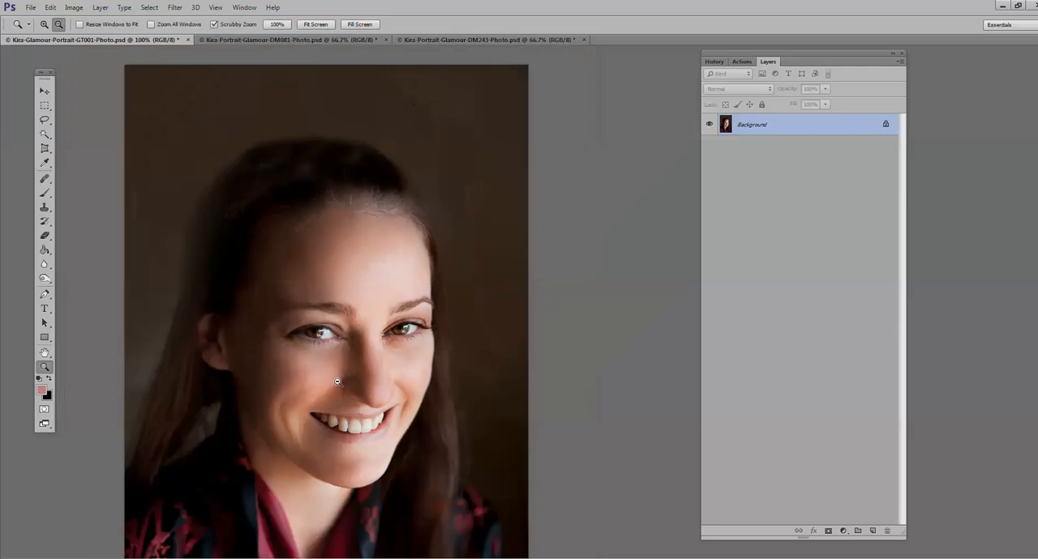
pyautogui.keyDown('alt'); pyautogui.click(338, 382); pyautogui.keyUp('alt')
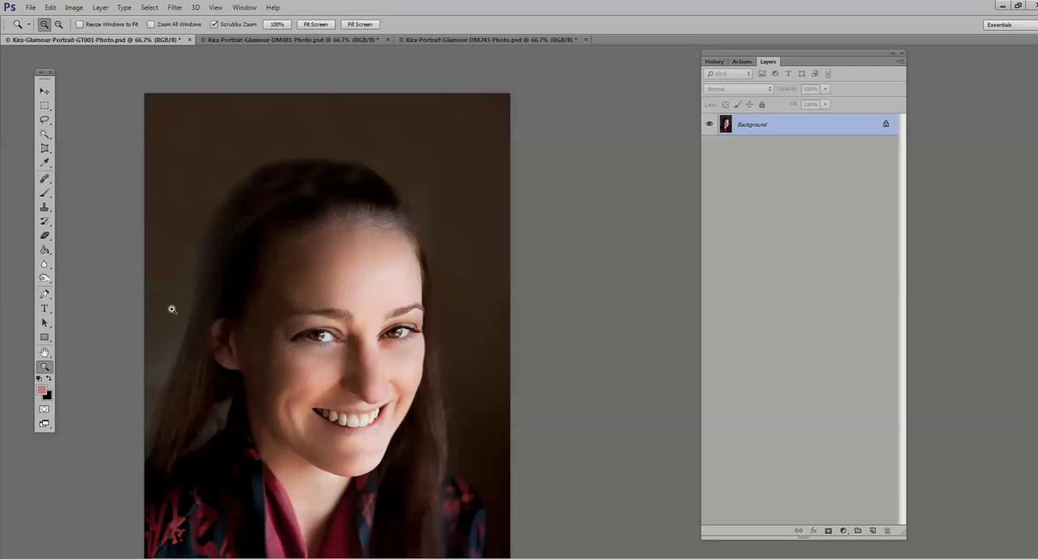
pyautogui.keyDown('alt'); pyautogui.click(316, 323); pyautogui.keyUp('alt')
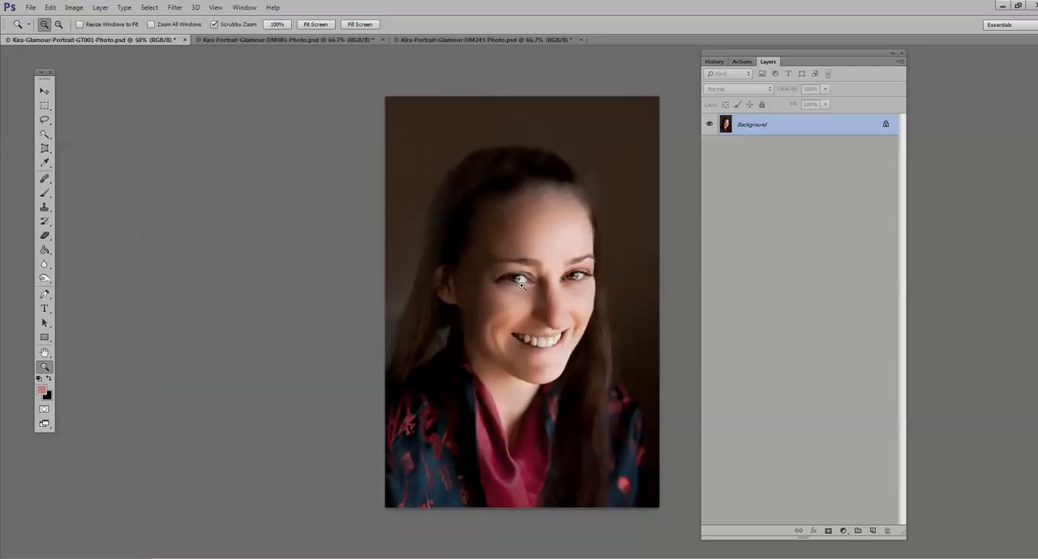
pyautogui.click(521, 283)
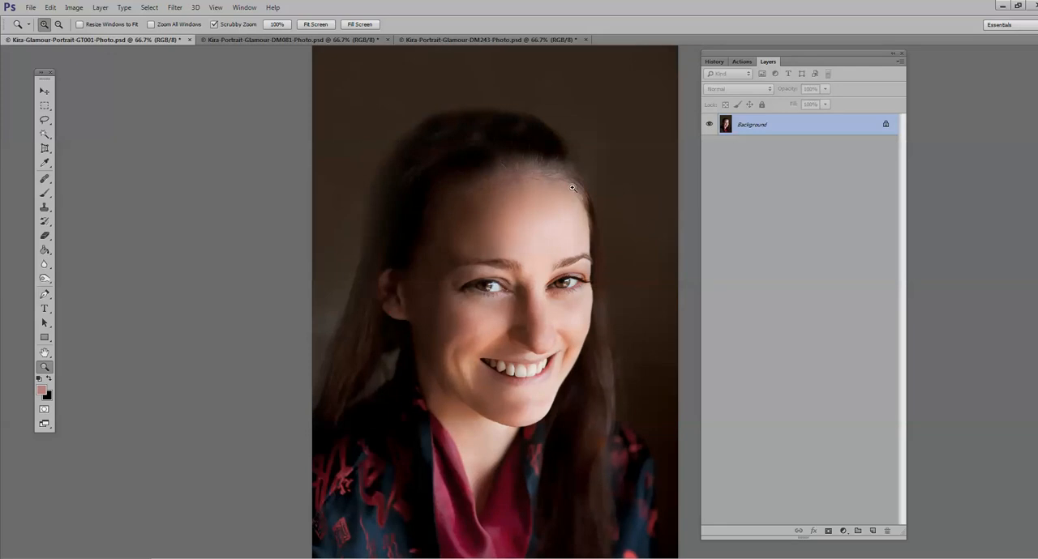
# Step: Run the Blush Brush action and paint blush onto both cheeks with a soft white 89 px brush at 100% opacity
pyautogui.click(741, 63)
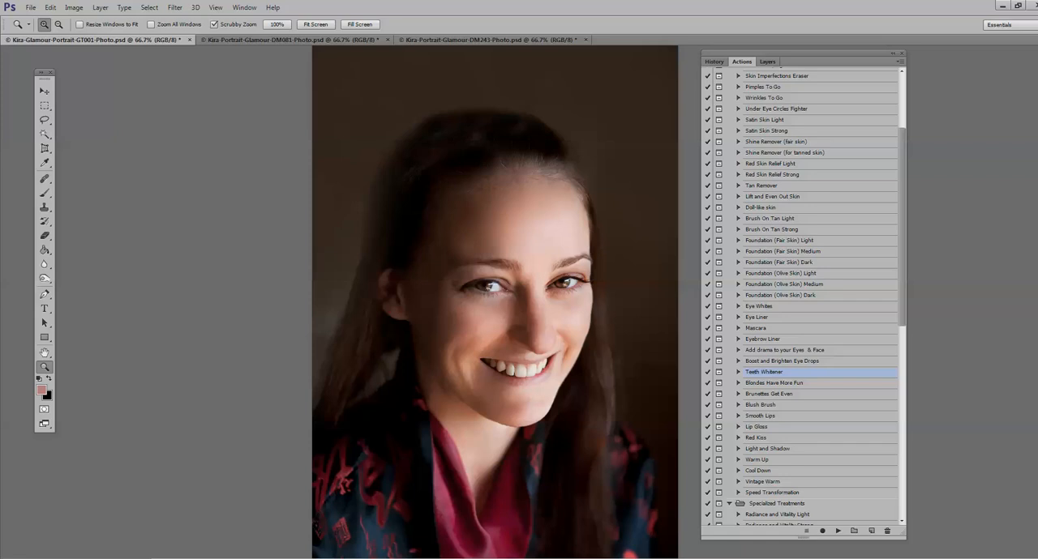
pyautogui.click(762, 407)
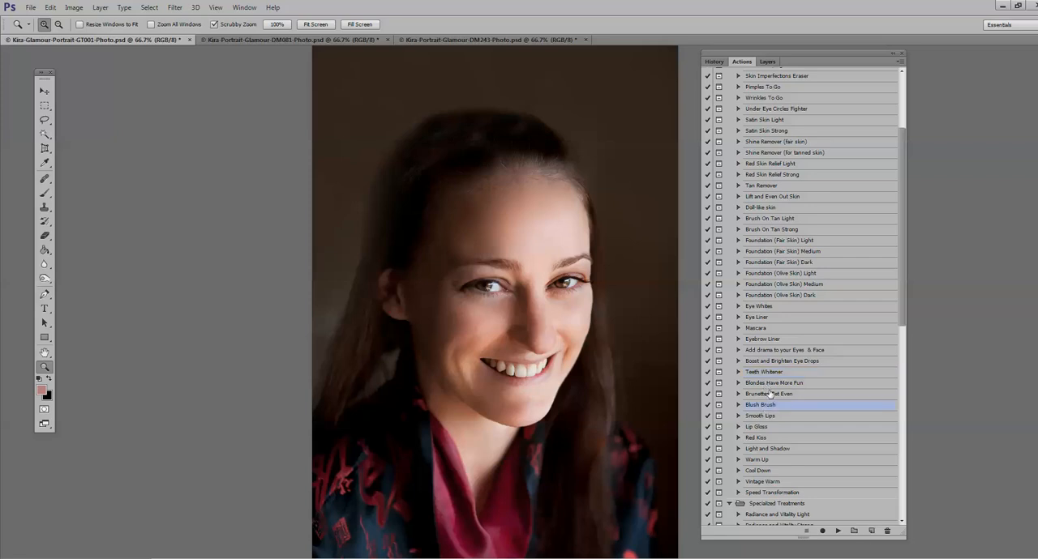
pyautogui.click(836, 532)
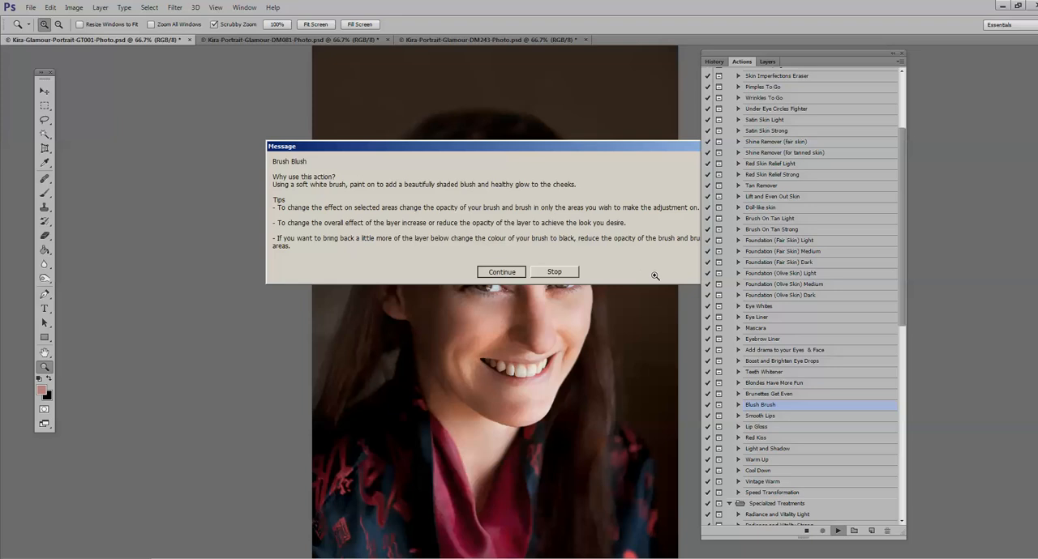
pyautogui.press('Return')
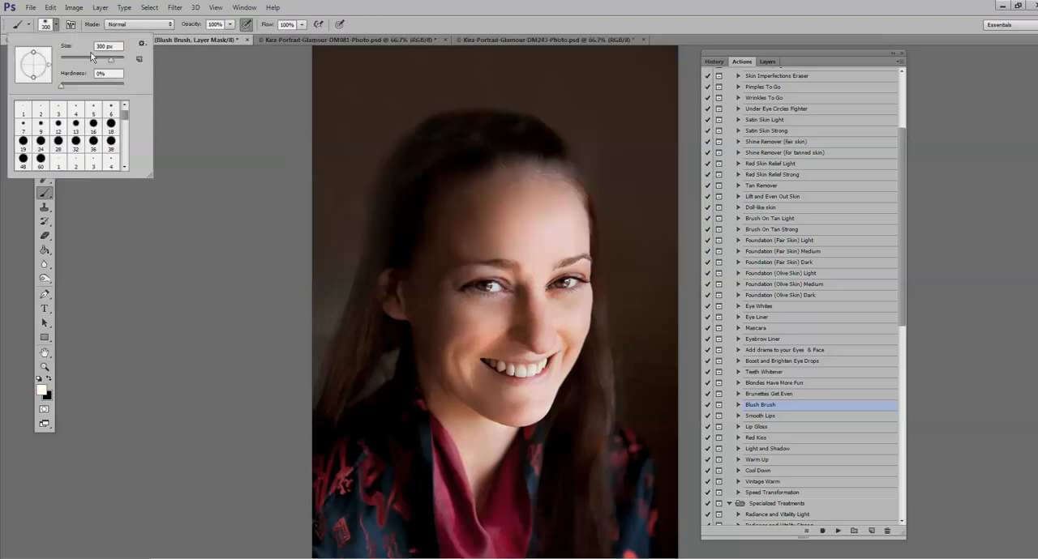
pyautogui.moveTo(464, 319)
pyautogui.mouseDown()
pyautogui.moveTo(459, 334)
pyautogui.moveTo(471, 339)
pyautogui.moveTo(478, 326)
pyautogui.mouseUp()
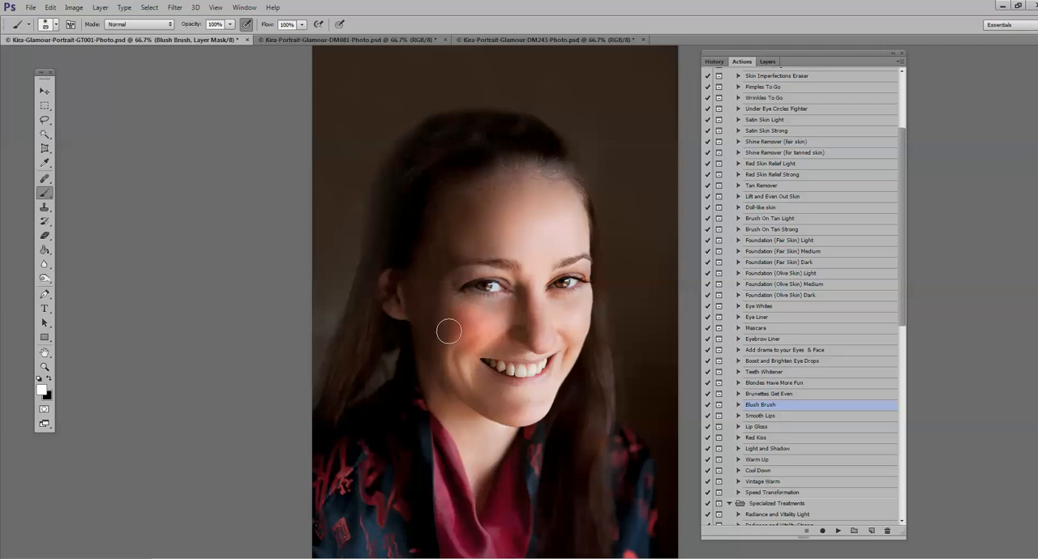
pyautogui.moveTo(574, 328)
pyautogui.mouseDown()
pyautogui.moveTo(576, 292)
pyautogui.moveTo(572, 303)
pyautogui.moveTo(586, 308)
pyautogui.mouseUp()
# Step: Set the Blush Brush layer's opacity to 30%
pyautogui.click(772, 62)
pyautogui.moveTo(826, 93); pyautogui.dragTo(805, 104)
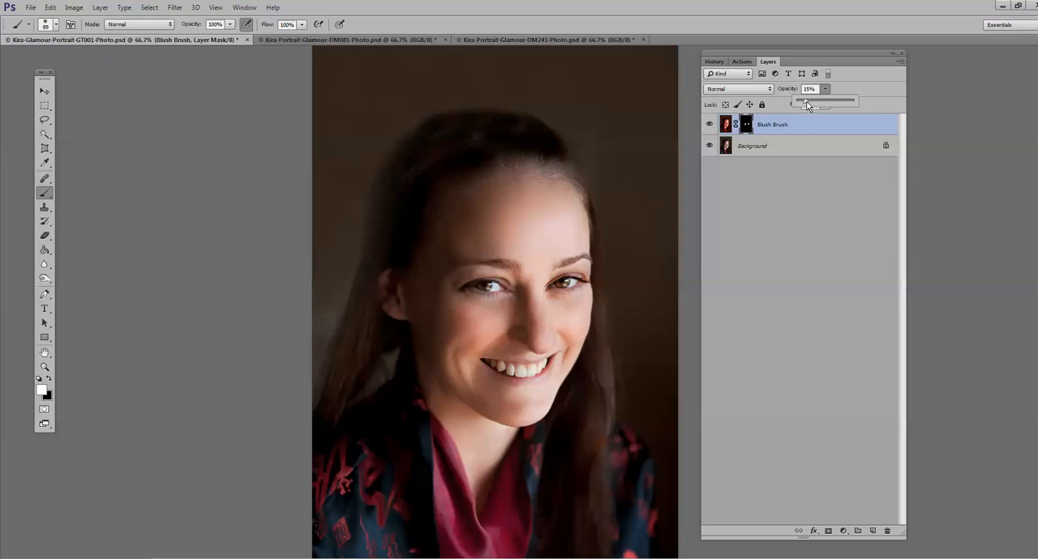
pyautogui.moveTo(807, 106); pyautogui.dragTo(813, 104)
# Step: Soften the cheek blush on its mask with a black brush at 33% opacity and merge the layer into the background
pyautogui.click(47, 379)
pyautogui.click(230, 25)
pyautogui.moveTo(229, 37); pyautogui.dragTo(192, 37)
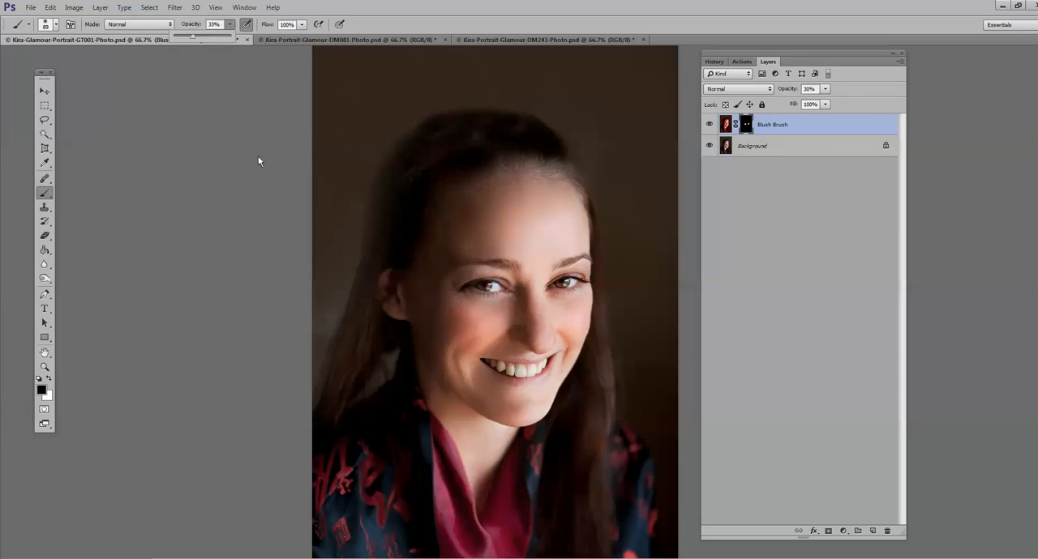
pyautogui.moveTo(491, 331)
pyautogui.mouseDown()
pyautogui.moveTo(466, 334)
pyautogui.moveTo(458, 319)
pyautogui.moveTo(474, 315)
pyautogui.moveTo(449, 320)
pyautogui.moveTo(471, 335)
pyautogui.moveTo(473, 312)
pyautogui.moveTo(450, 333)
pyautogui.moveTo(464, 307)
pyautogui.moveTo(467, 357)
pyautogui.moveTo(483, 337)
pyautogui.moveTo(480, 350)
pyautogui.moveTo(452, 349)
pyautogui.mouseUp()
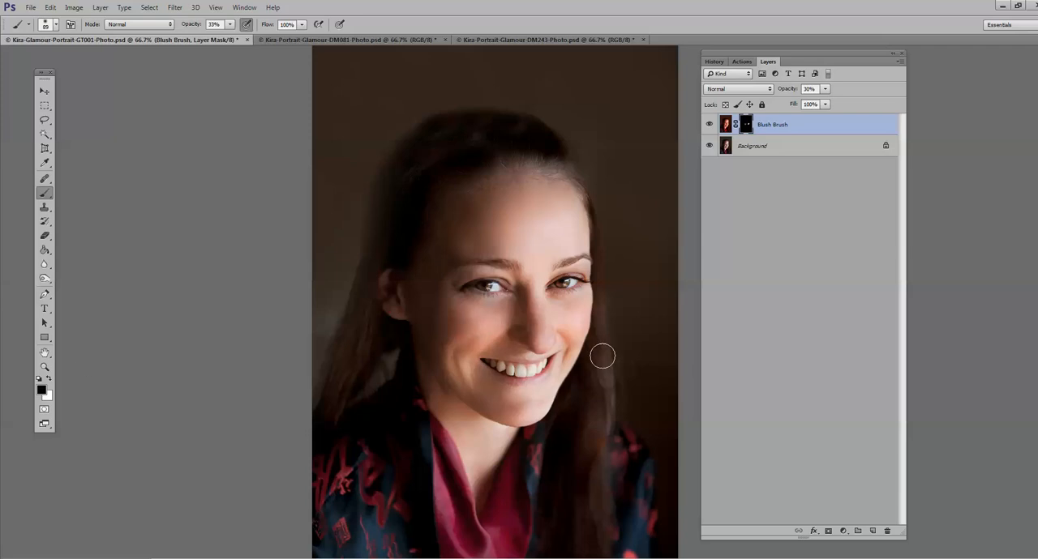
pyautogui.hotkey('ctrl', 'e')
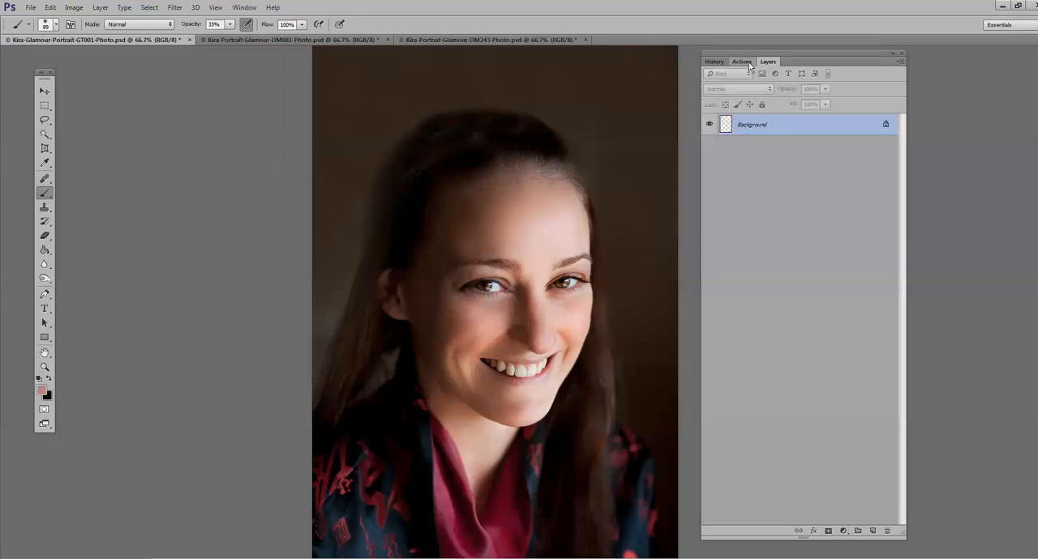
# Step: Run the Lip Gloss action on the portrait
pyautogui.click(748, 63)
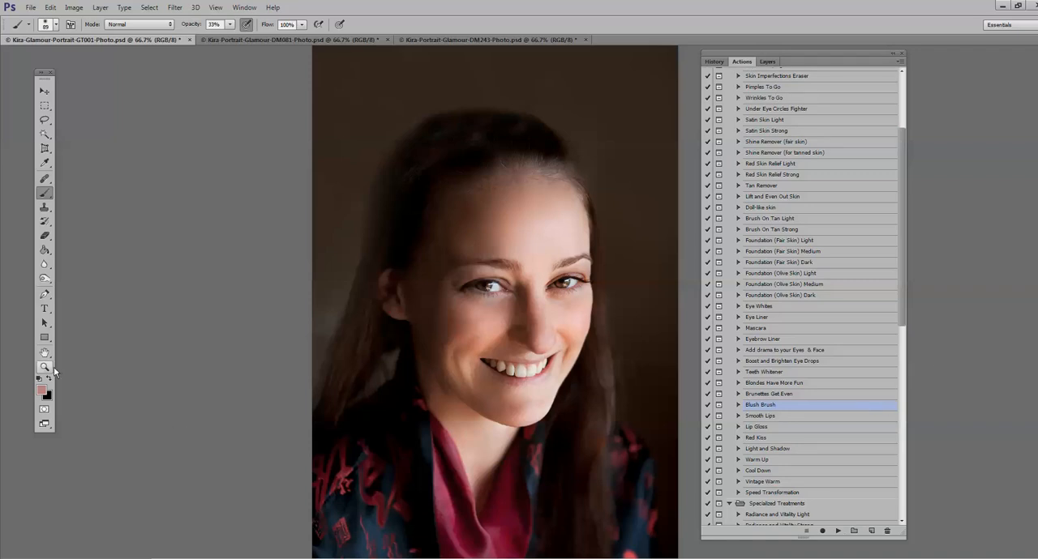
pyautogui.press('z')
pyautogui.click(553, 390)
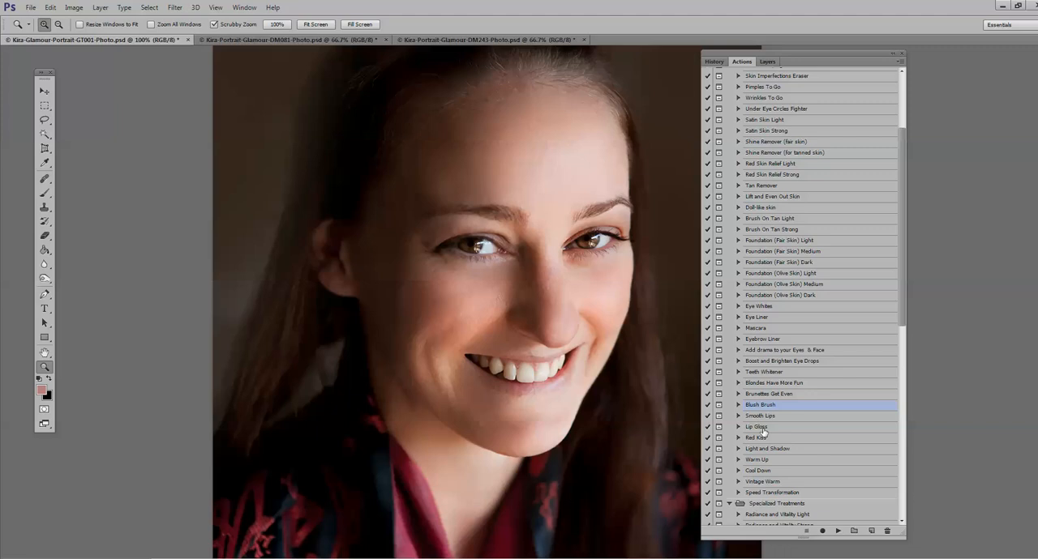
pyautogui.click(837, 531)
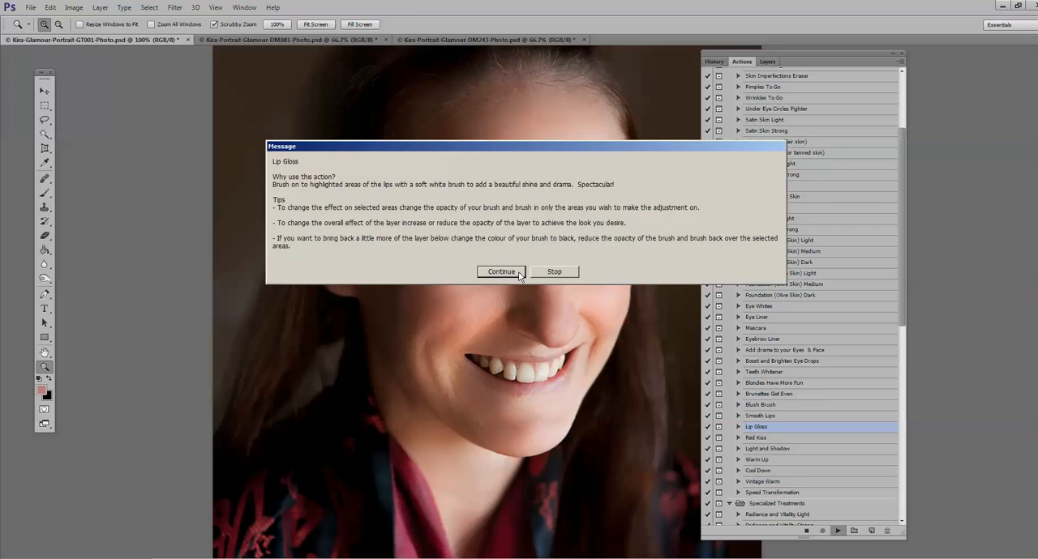
pyautogui.click(501, 273)
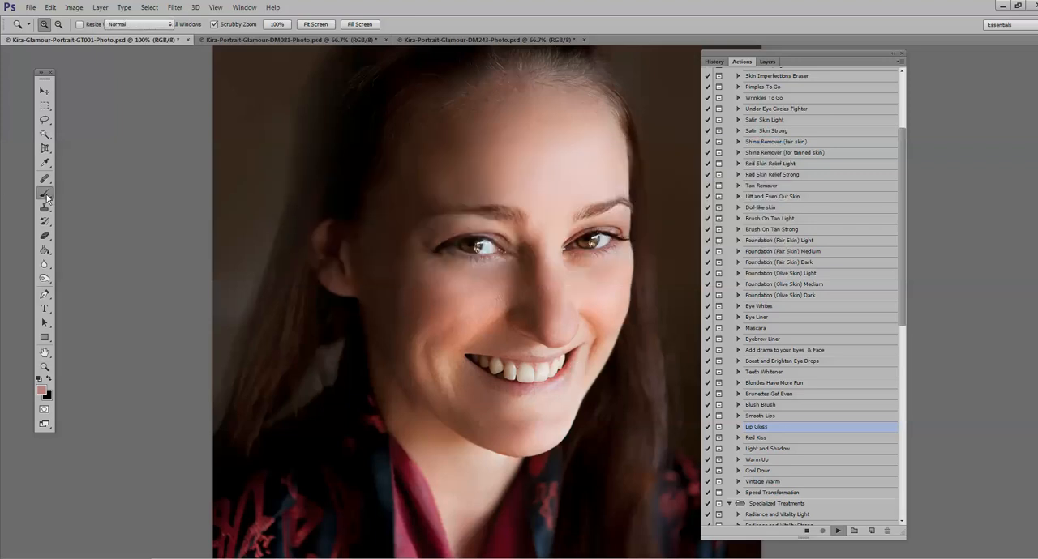
# Step: Paint lip gloss over the lips with a soft white 22 px brush at 100% opacity
pyautogui.click(231, 26)
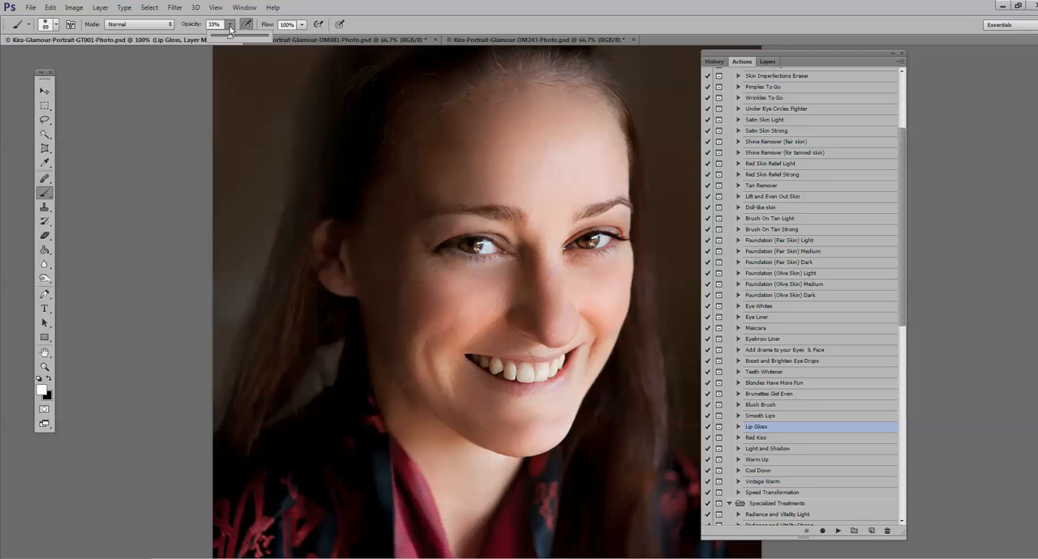
pyautogui.moveTo(231, 37); pyautogui.dragTo(402, 81)
pyautogui.click(51, 31)
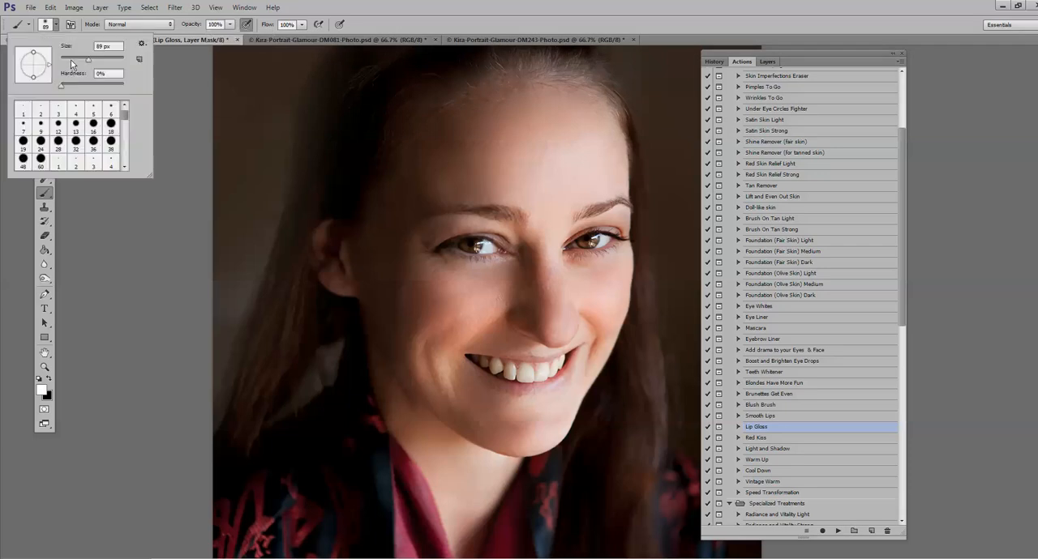
pyautogui.moveTo(76, 58); pyautogui.dragTo(68, 61)
pyautogui.moveTo(553, 385)
pyautogui.mouseDown()
pyautogui.moveTo(502, 386)
pyautogui.moveTo(472, 367)
pyautogui.moveTo(564, 357)
pyautogui.mouseUp()
# Step: Switch the brush to black at 23% opacity for toning down the lip gloss
pyautogui.click(231, 25)
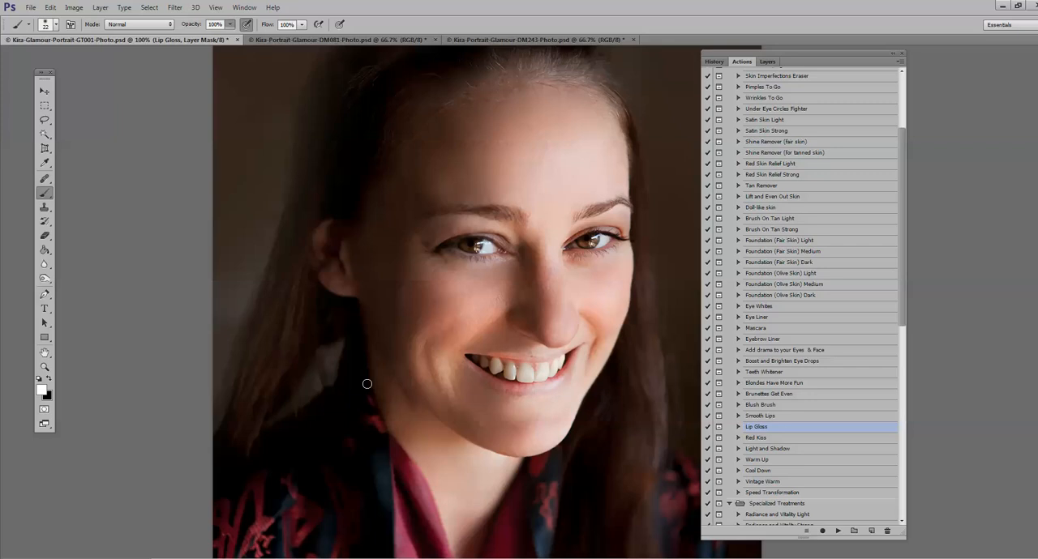
pyautogui.press('x')
pyautogui.press('2')
pyautogui.press('3')
# Step: Set the Lip Gloss group's opacity to 26% and compare the lips with the group hidden and shown
pyautogui.click(767, 62)
pyautogui.click(824, 89)
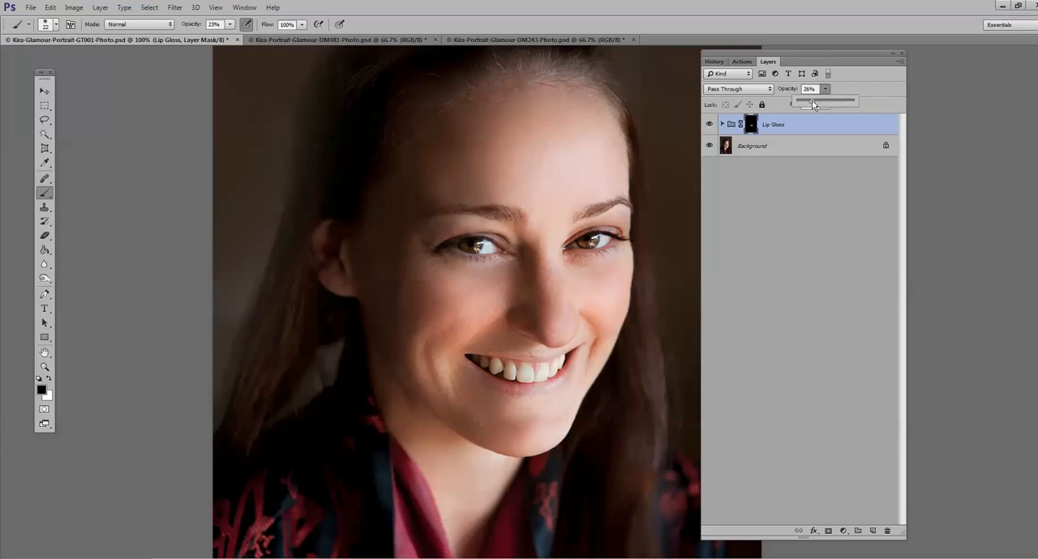
pyautogui.click(717, 125)
pyautogui.click(710, 124)
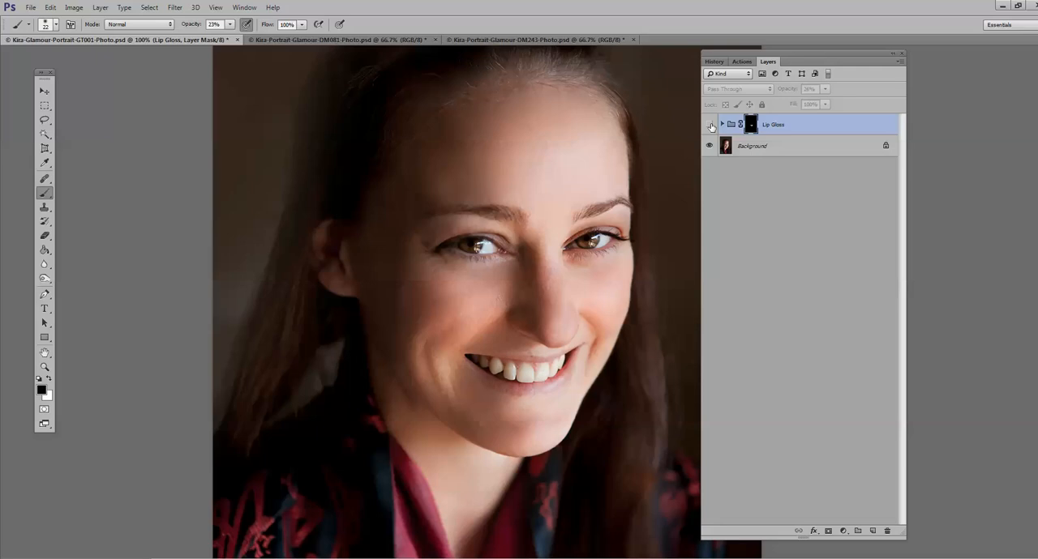
pyautogui.click(710, 125)
# Step: Flatten the image to merge the Lip Gloss group into the background
pyautogui.press('z')
pyautogui.hotkey('ctrl', '0')
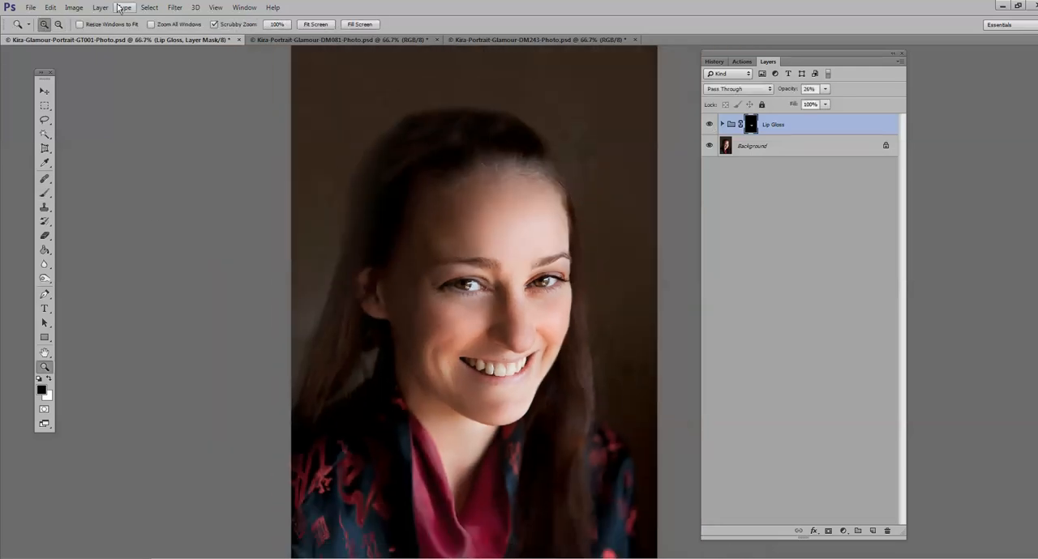
pyautogui.click(101, 7)
pyautogui.click(116, 343)
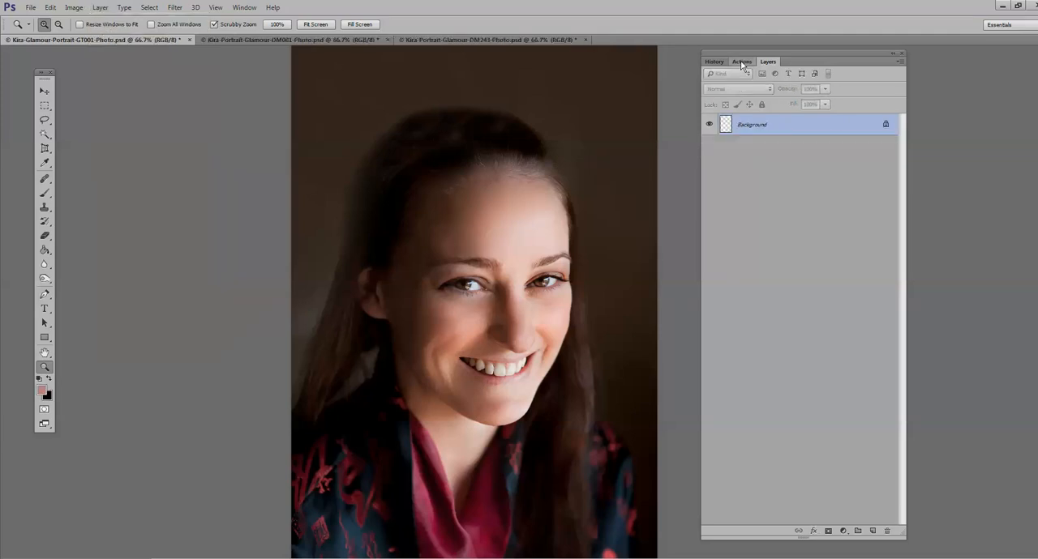
# Step: Run the Red Kiss action on the portrait
pyautogui.click(741, 61)
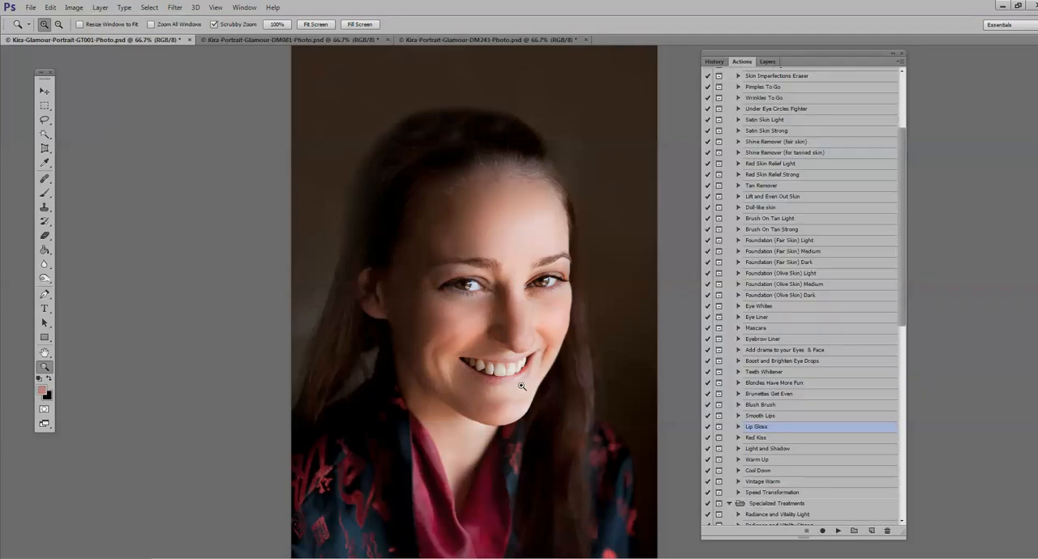
pyautogui.click(762, 439)
pyautogui.click(839, 531)
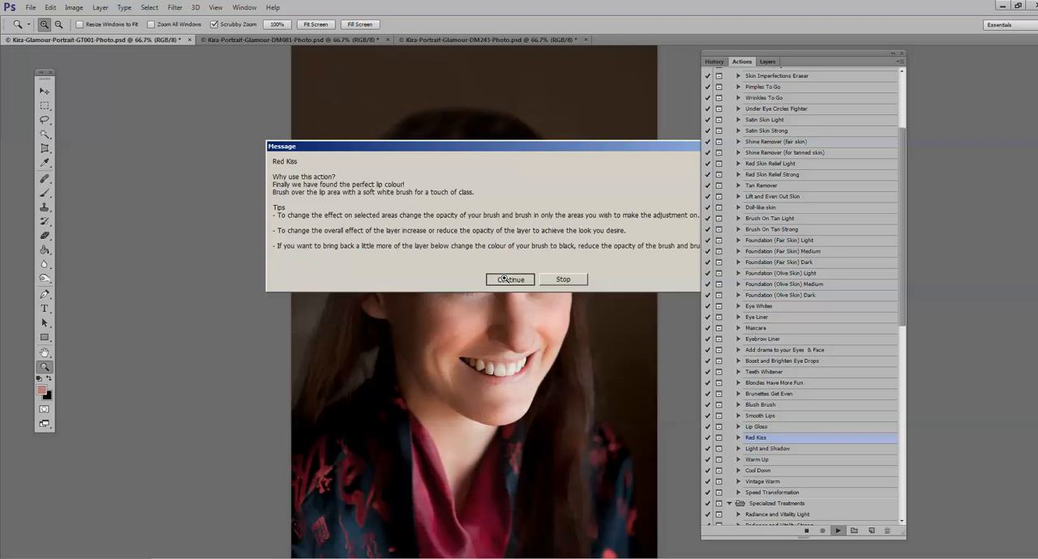
pyautogui.click(509, 279)
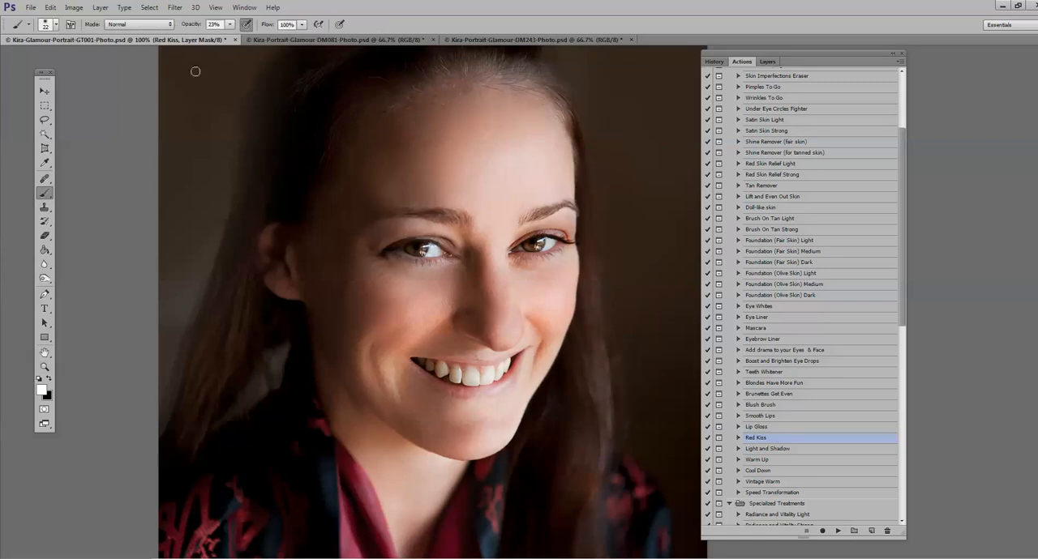
# Step: Paint the red colour over the lower and upper lips with a soft white 15 px brush at 100% opacity
pyautogui.click(230, 25)
pyautogui.moveTo(231, 36); pyautogui.dragTo(350, 30)
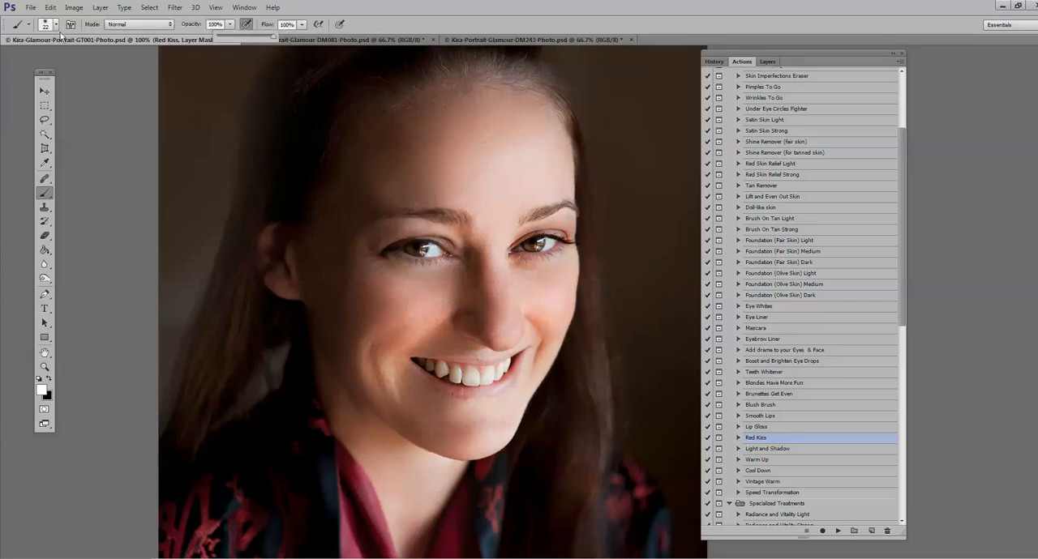
pyautogui.click(55, 25)
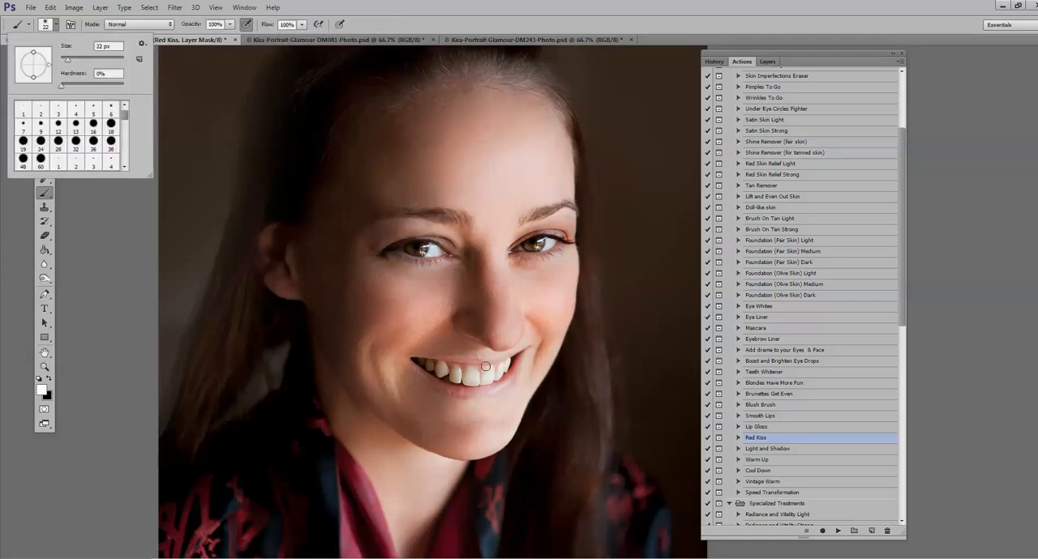
pyautogui.moveTo(68, 59); pyautogui.dragTo(65, 59)
pyautogui.click(445, 387)
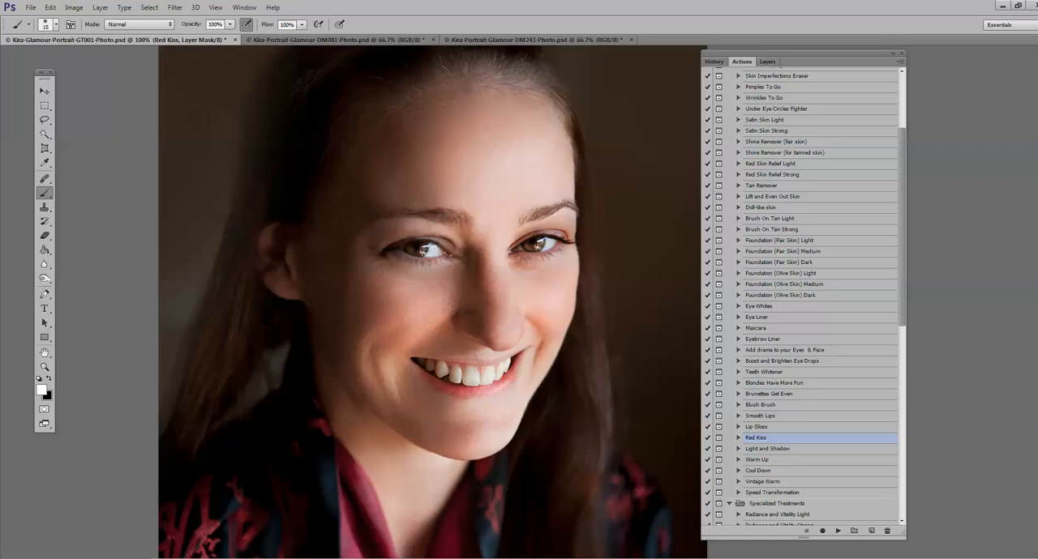
pyautogui.moveTo(432, 362); pyautogui.dragTo(510, 375)
# Step: Try different strengths for the Red Kiss layer and set its opacity to 69%
pyautogui.click(46, 367)
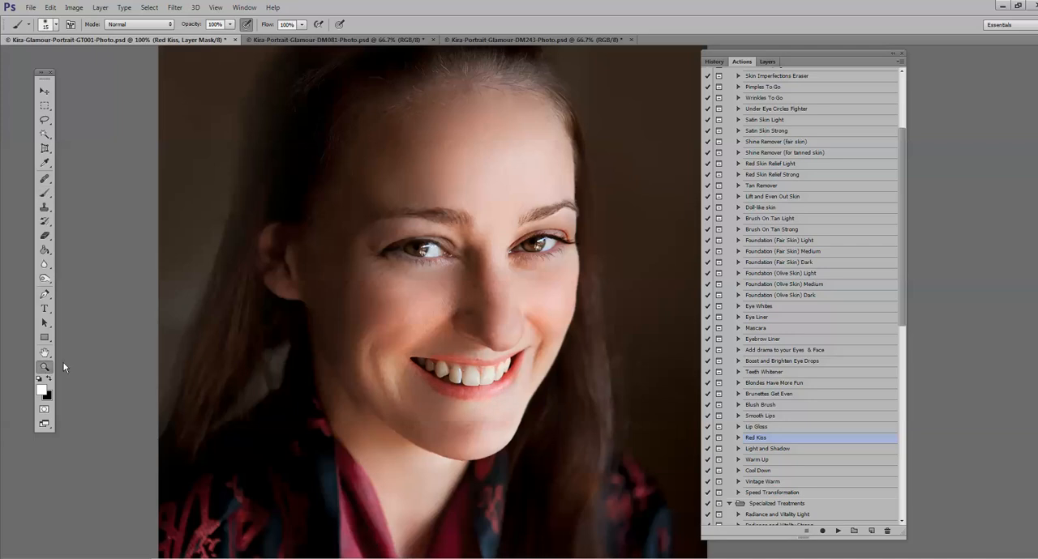
pyautogui.keyDown('alt'); pyautogui.click(398, 328); pyautogui.keyUp('alt')
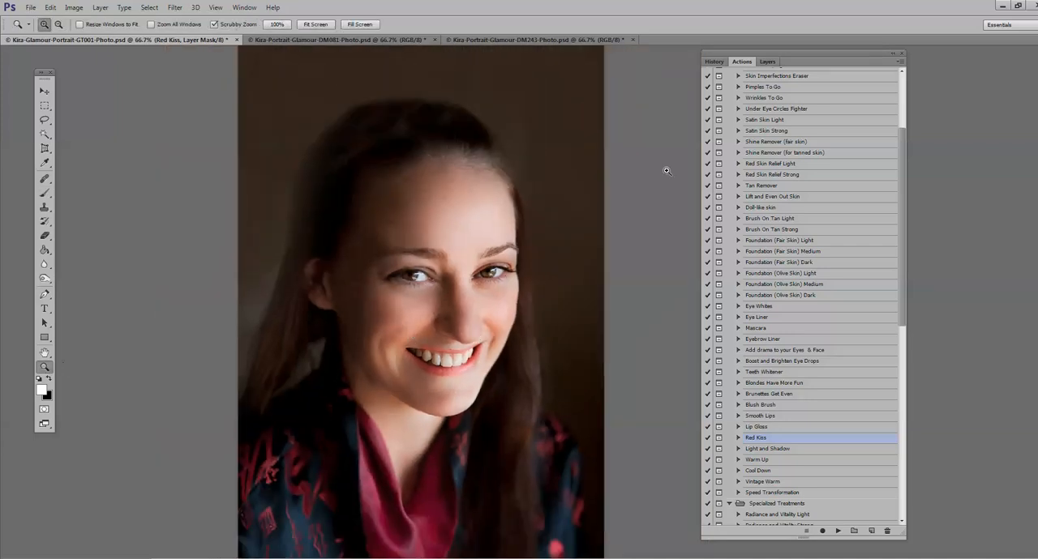
pyautogui.click(767, 62)
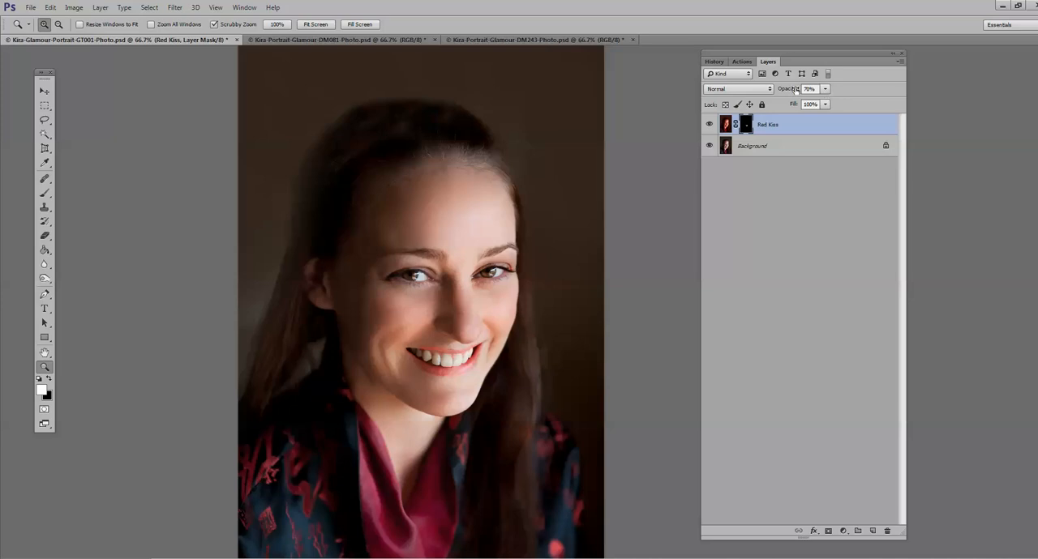
pyautogui.click(823, 90)
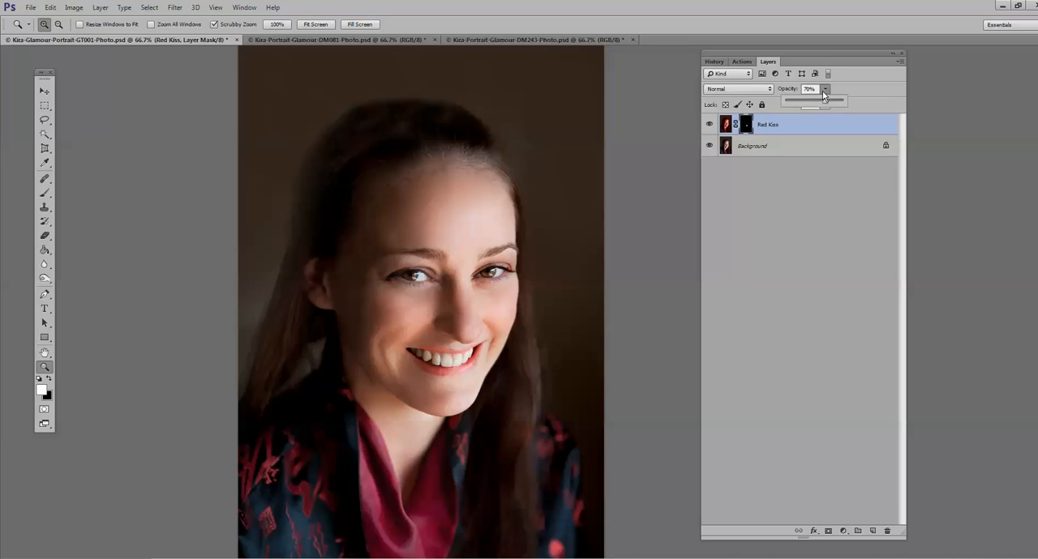
pyautogui.hotkey('ctrl', '1')
pyautogui.click(824, 89)
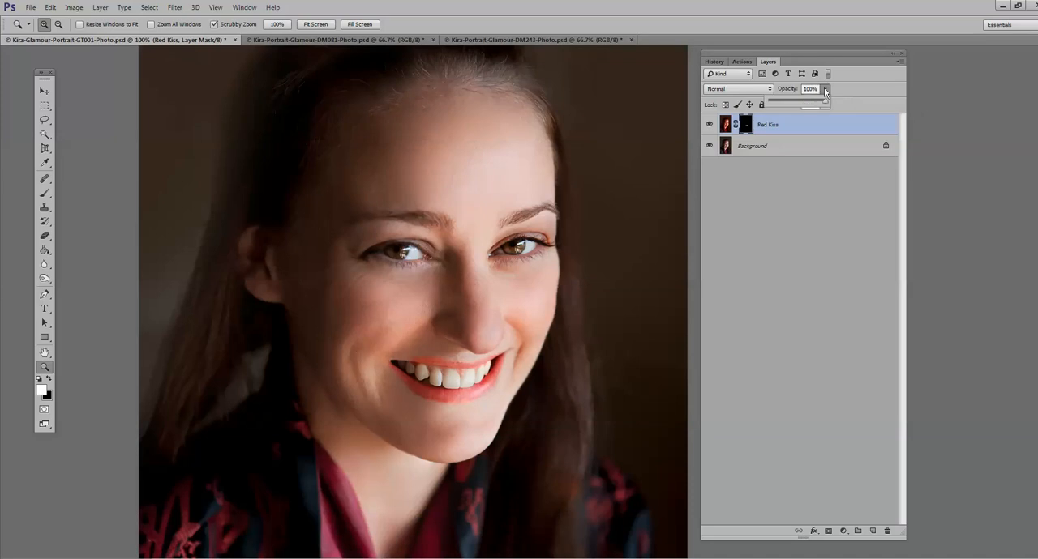
pyautogui.moveTo(822, 99); pyautogui.dragTo(807, 103)
pyautogui.moveTo(806, 101); pyautogui.dragTo(806, 101)
# Step: Try the Overlay blend mode on the Red Kiss layer with its opacity at 68%
pyautogui.click(767, 89)
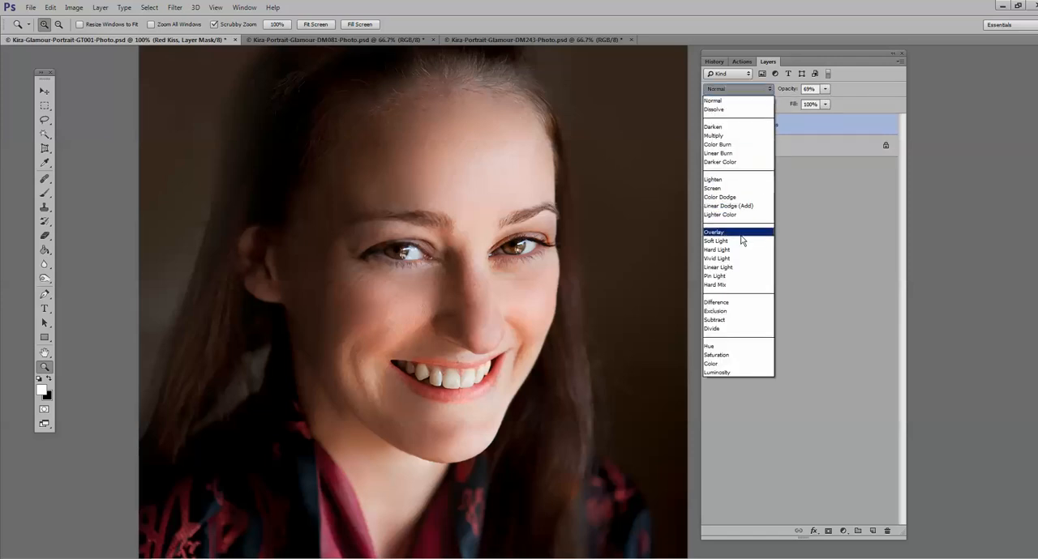
pyautogui.click(740, 237)
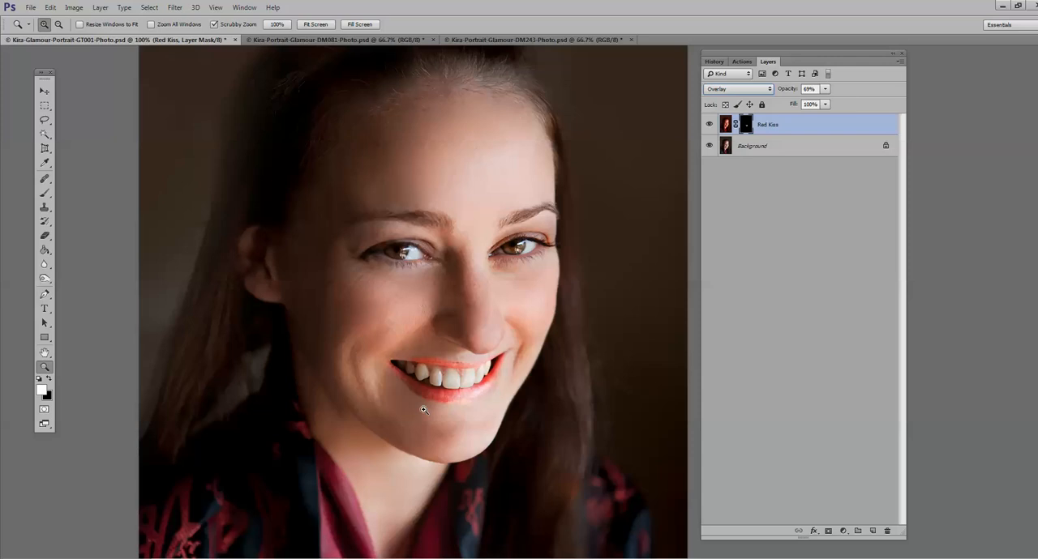
pyautogui.click(825, 89)
pyautogui.moveTo(825, 101)
pyautogui.mouseDown()
pyautogui.moveTo(804, 101)
pyautogui.moveTo(827, 102)
pyautogui.mouseUp()
# Step: Change the Red Kiss layer's blend mode to Soft Light and set its opacity to 43%
pyautogui.click(738, 90)
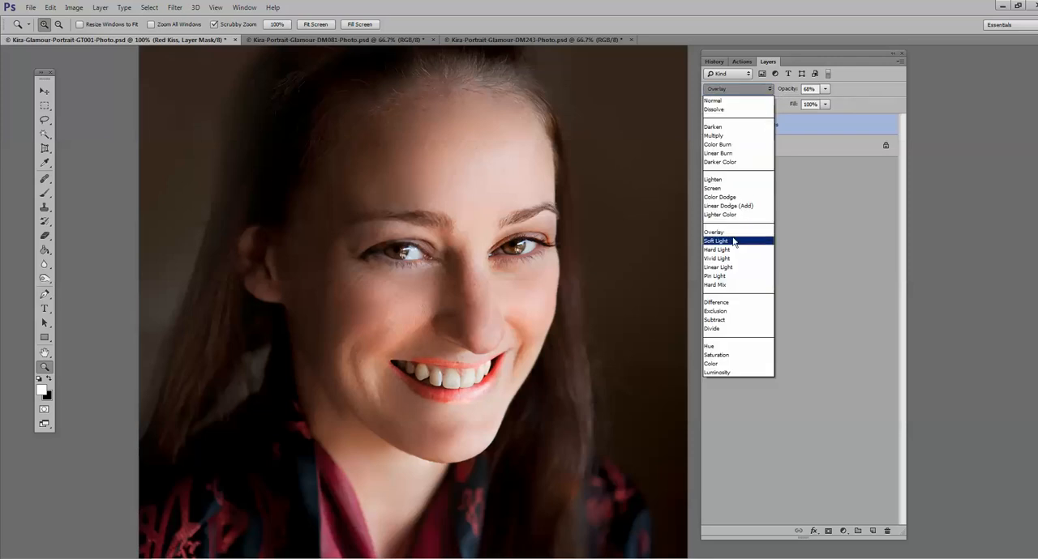
pyautogui.click(731, 242)
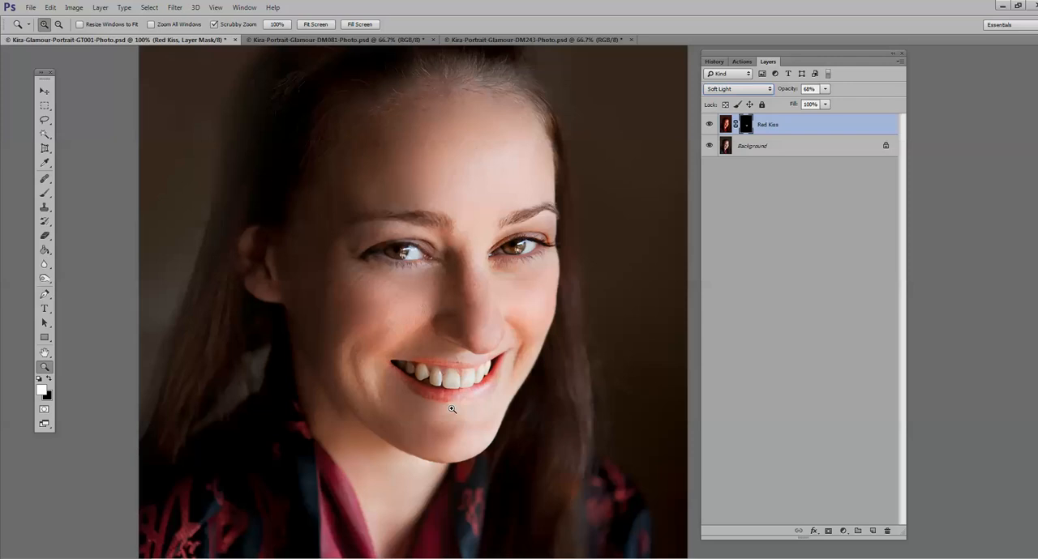
pyautogui.click(825, 88)
pyautogui.moveTo(811, 100); pyautogui.dragTo(812, 100)
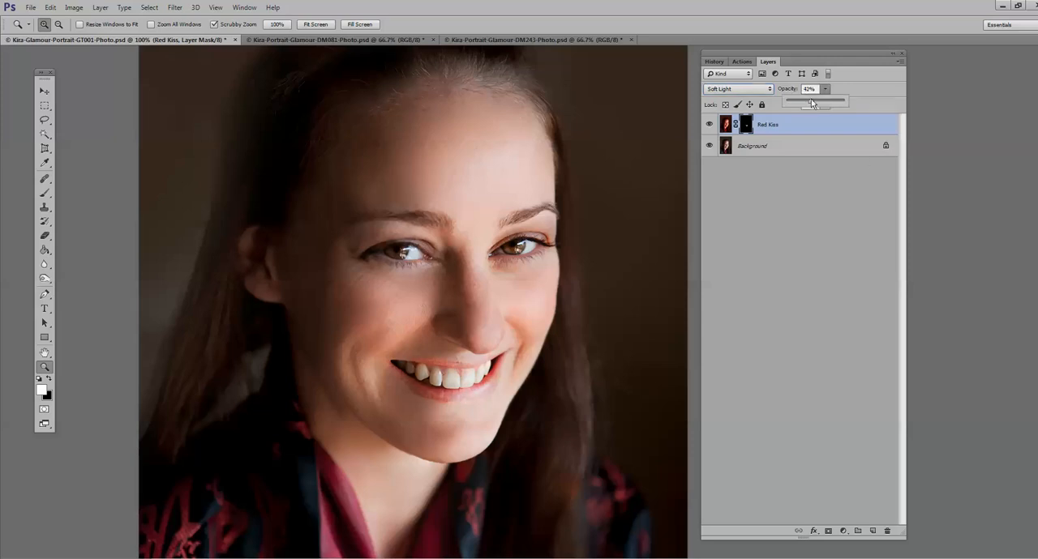
# Step: Flatten the image to merge the Red Kiss layer into the background
pyautogui.keyDown('alt'); pyautogui.click(469, 396); pyautogui.keyUp('alt')
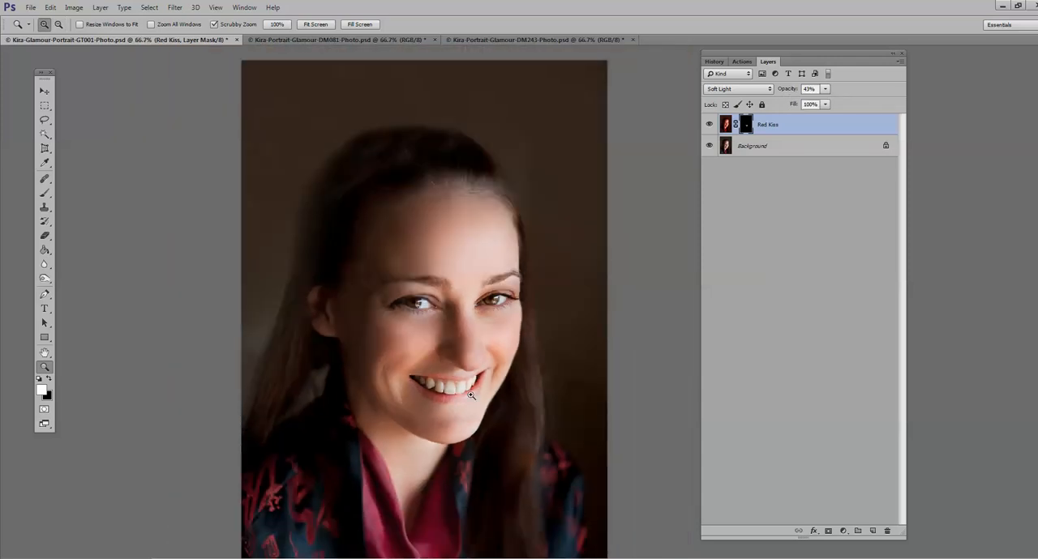
pyautogui.click(471, 396)
pyautogui.press('b')
pyautogui.press('x')
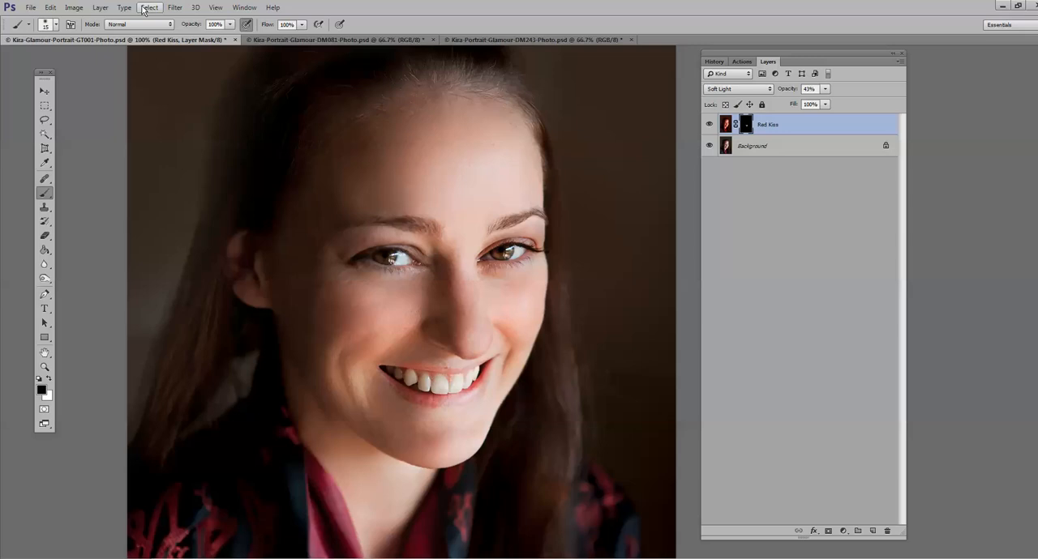
pyautogui.click(104, 13)
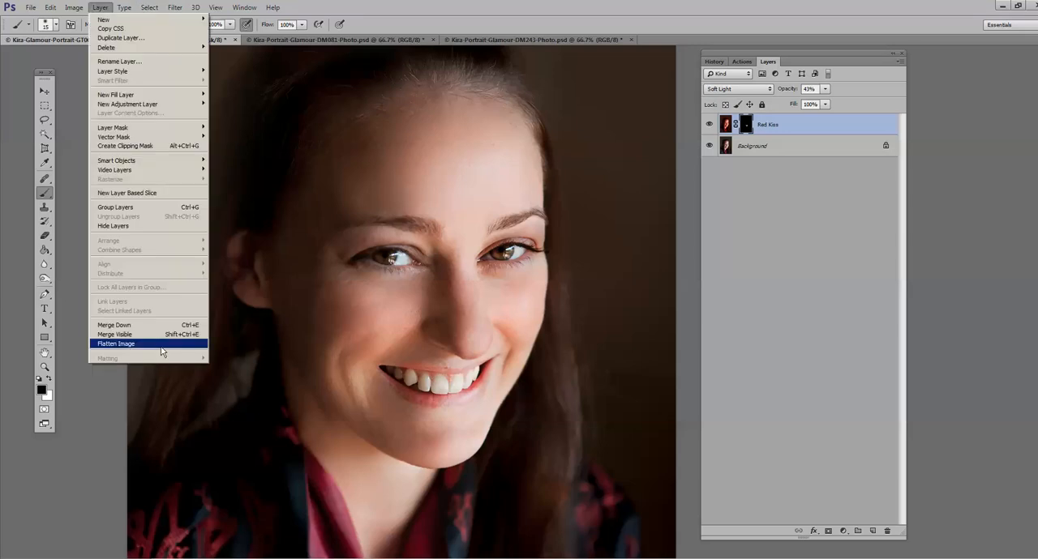
pyautogui.click(130, 346)
# Step: Run the Light and Shadow action and bring up its new layer in the layer list
pyautogui.click(740, 62)
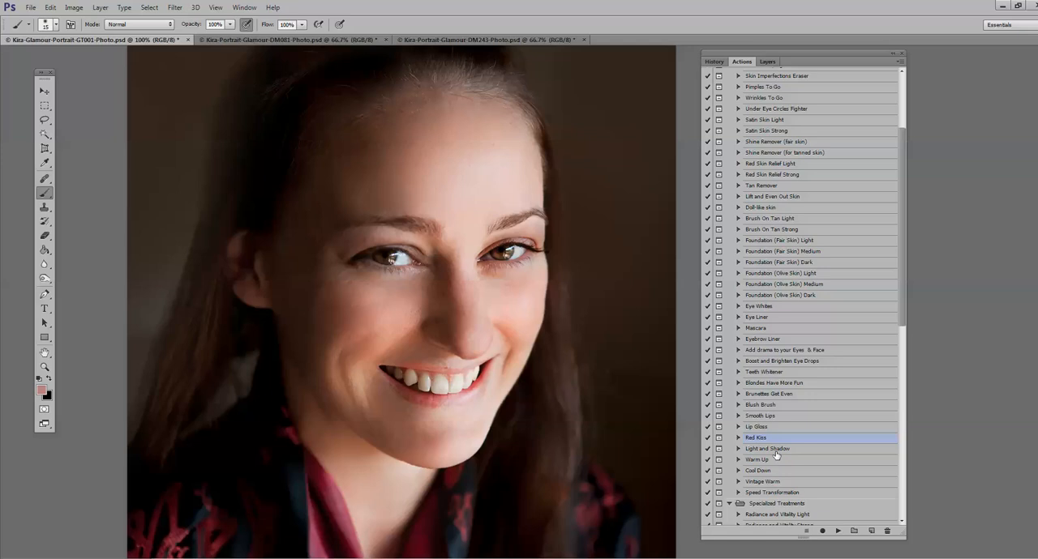
pyautogui.click(837, 532)
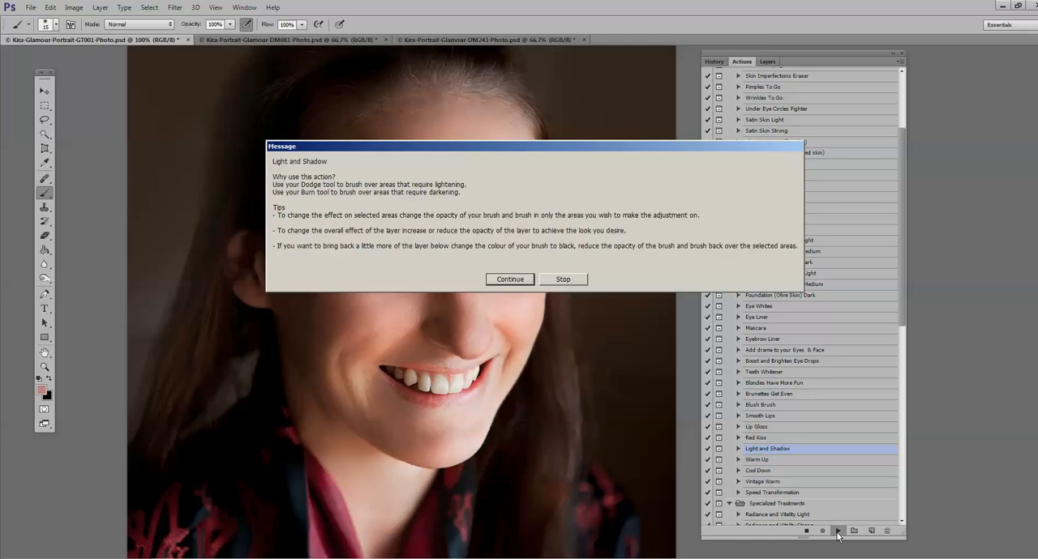
pyautogui.press('Return')
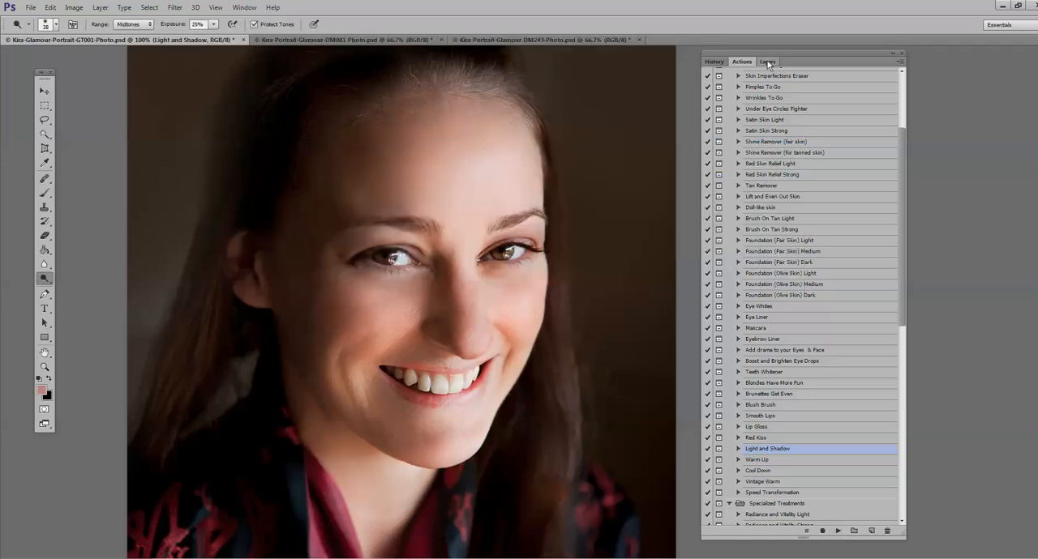
pyautogui.click(767, 61)
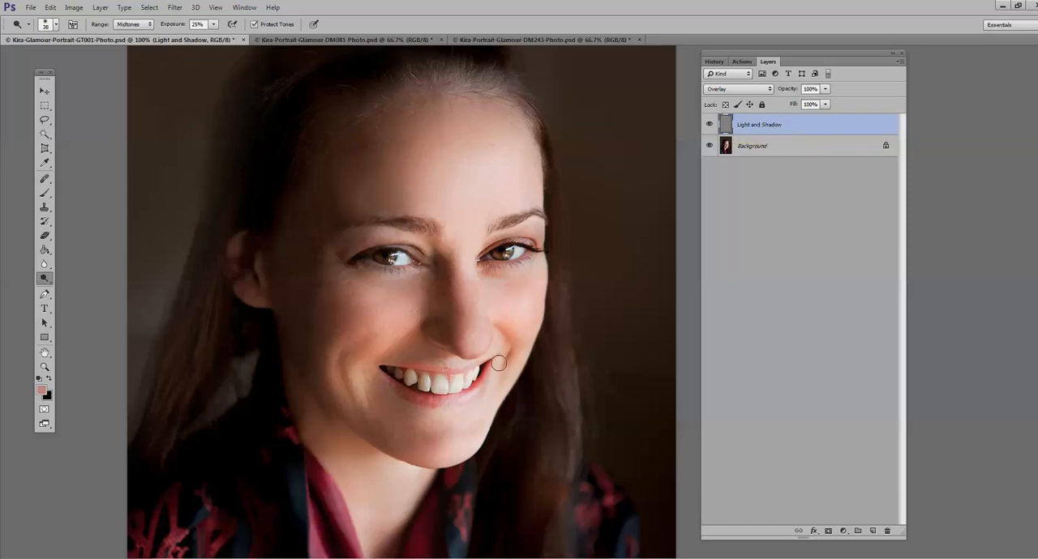
# Step: Set the Dodge tool's brush size to 75 px and its exposure to 14%
pyautogui.click(213, 24)
pyautogui.moveTo(215, 38); pyautogui.dragTo(211, 38)
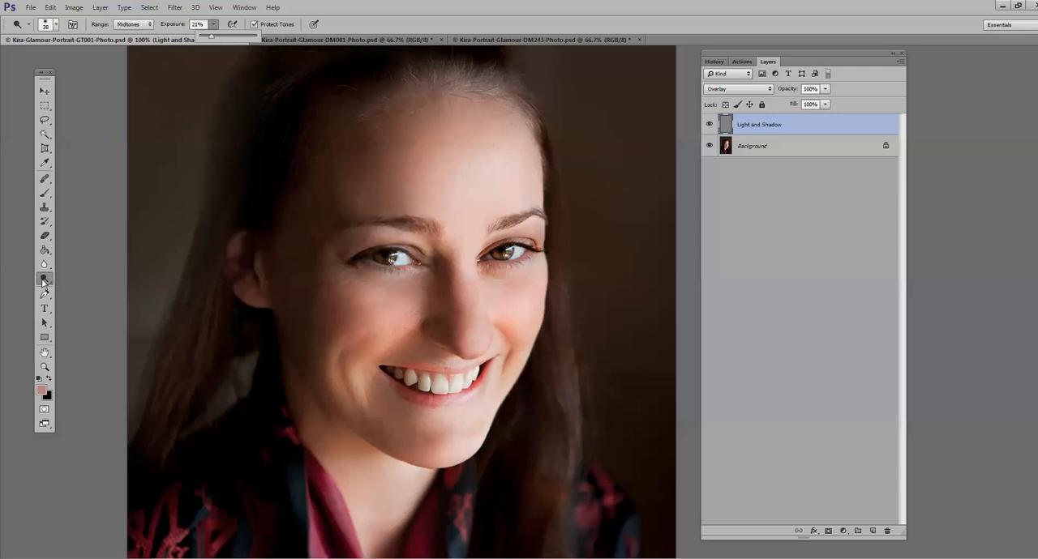
pyautogui.click(399, 237)
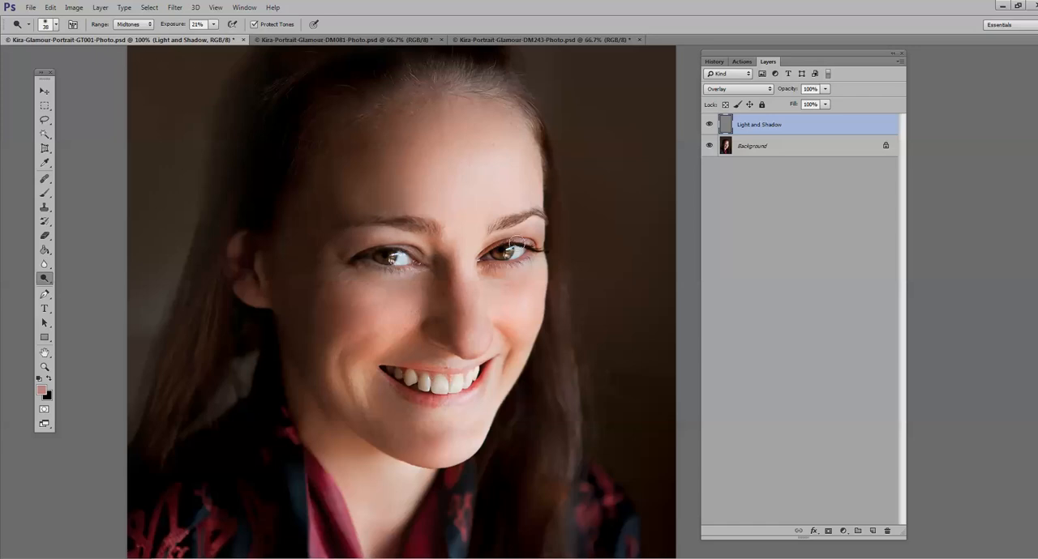
pyautogui.click(52, 23)
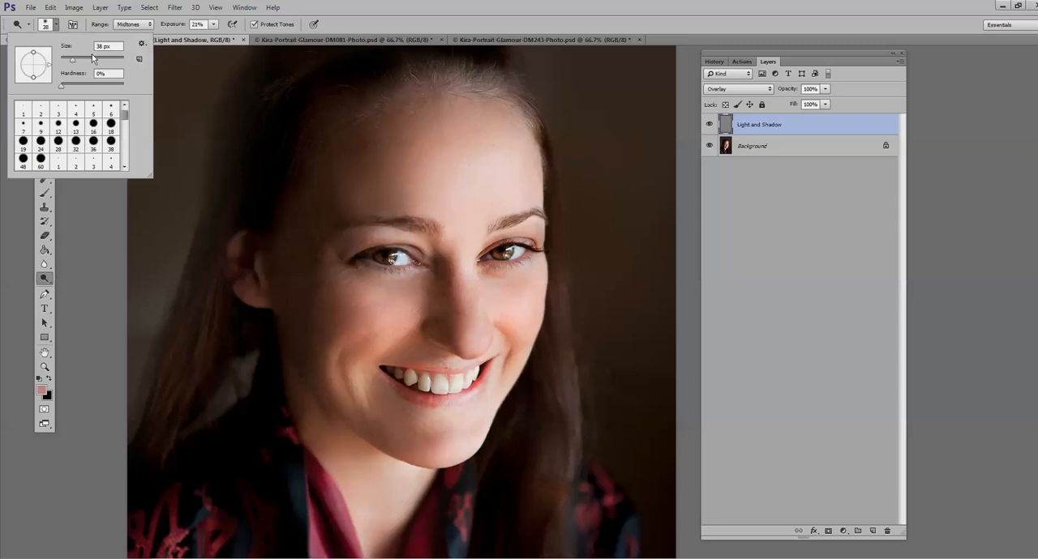
pyautogui.moveTo(95, 59); pyautogui.dragTo(84, 61)
pyautogui.click(214, 31)
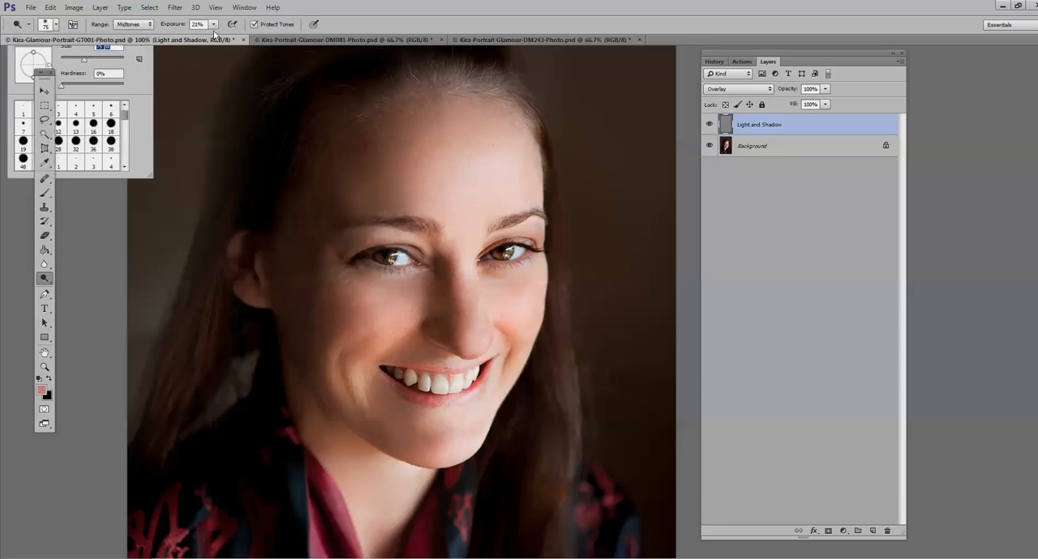
pyautogui.moveTo(215, 34); pyautogui.dragTo(210, 35)
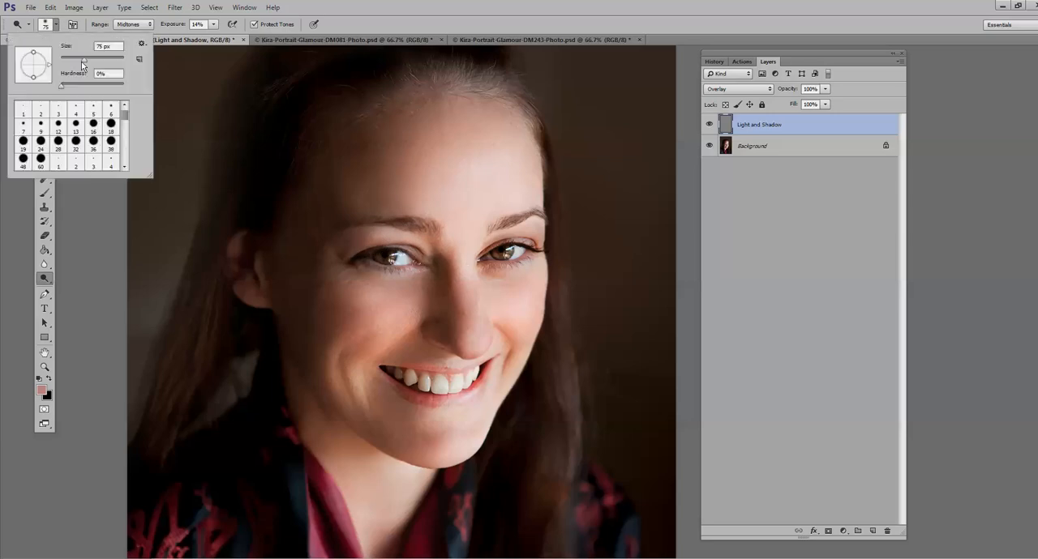
# Step: Reduce the Dodge brush to 31 px and lighten the inner corner of the eye on the shadowed side of the face
pyautogui.click(52, 24)
pyautogui.moveTo(74, 63); pyautogui.dragTo(72, 64)
pyautogui.click(416, 255)
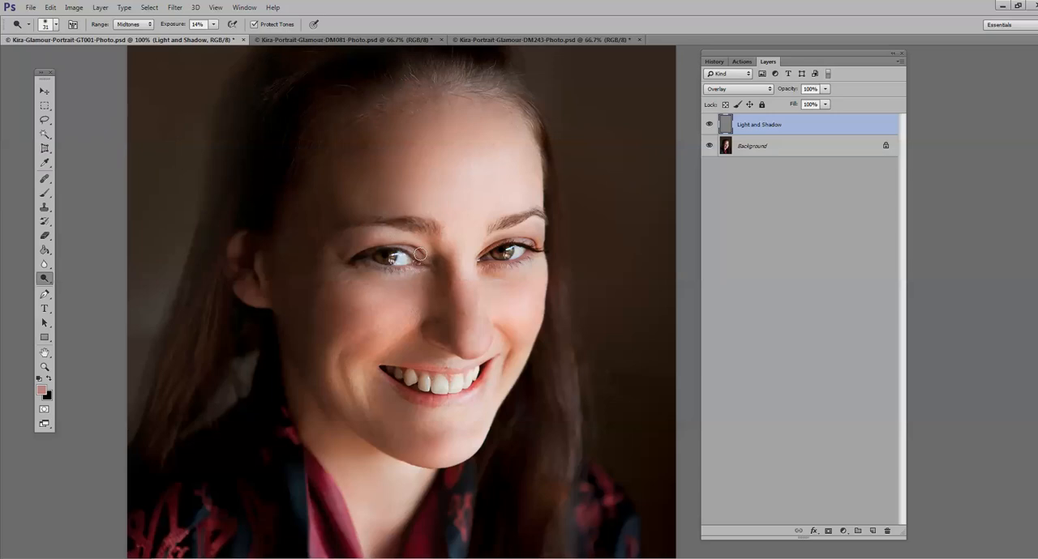
# Step: Flatten the image to merge the Light and Shadow layer, and return to the list of retouch actions
pyautogui.press('z')
pyautogui.keyDown('alt'); pyautogui.click(361, 403); pyautogui.keyUp('alt')
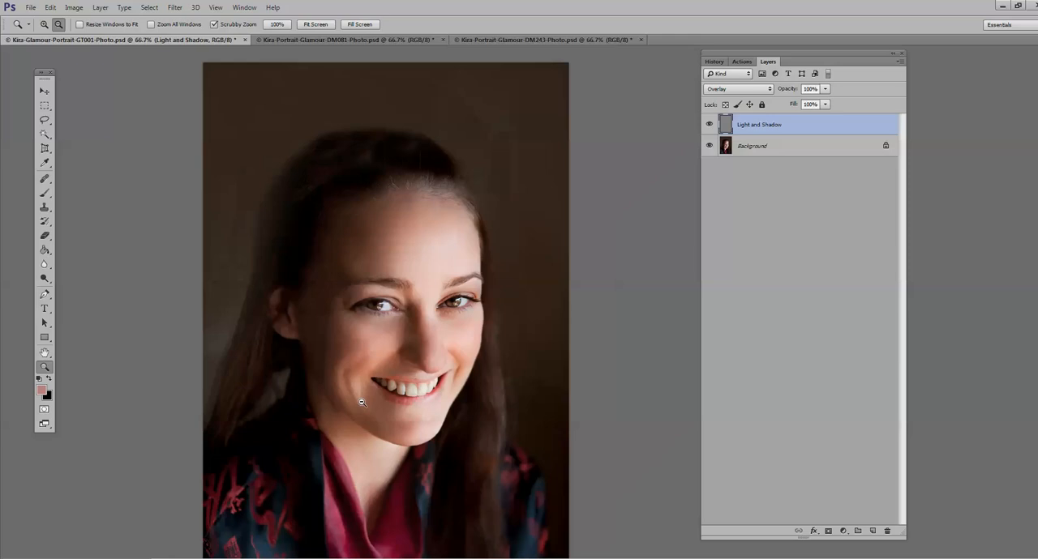
pyautogui.keyDown('alt'); pyautogui.click(361, 403); pyautogui.keyUp('alt')
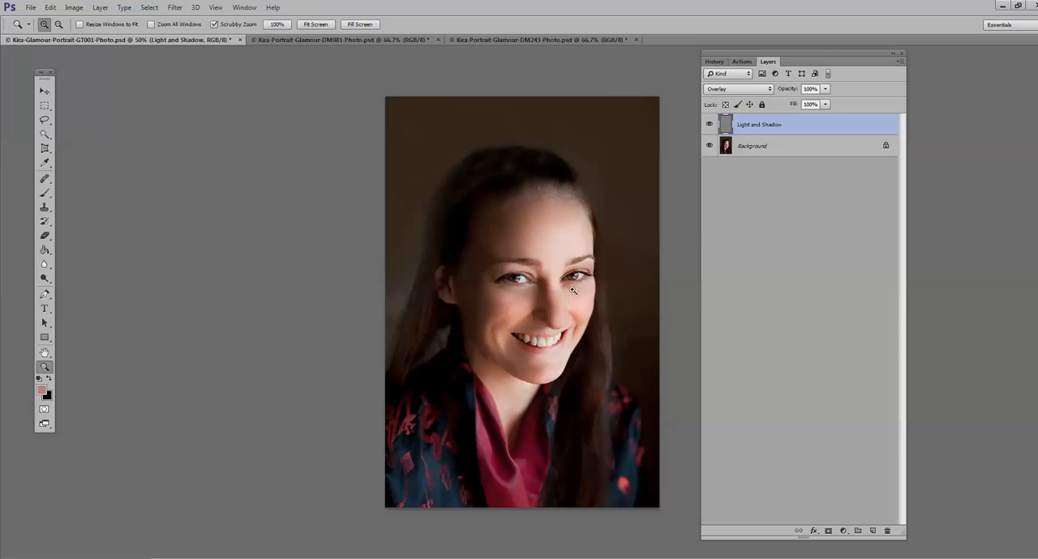
pyautogui.click(99, 8)
pyautogui.click(134, 343)
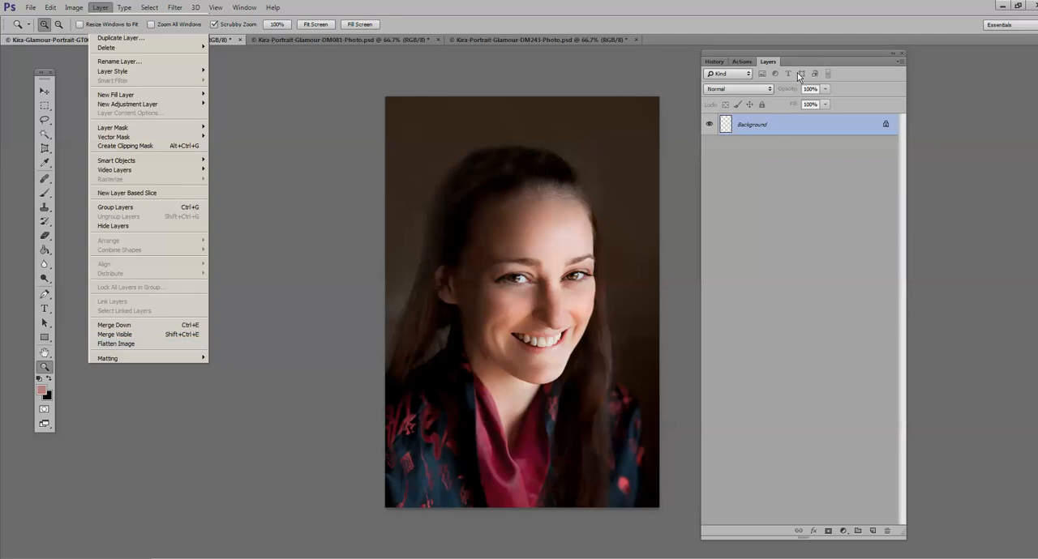
pyautogui.click(747, 62)
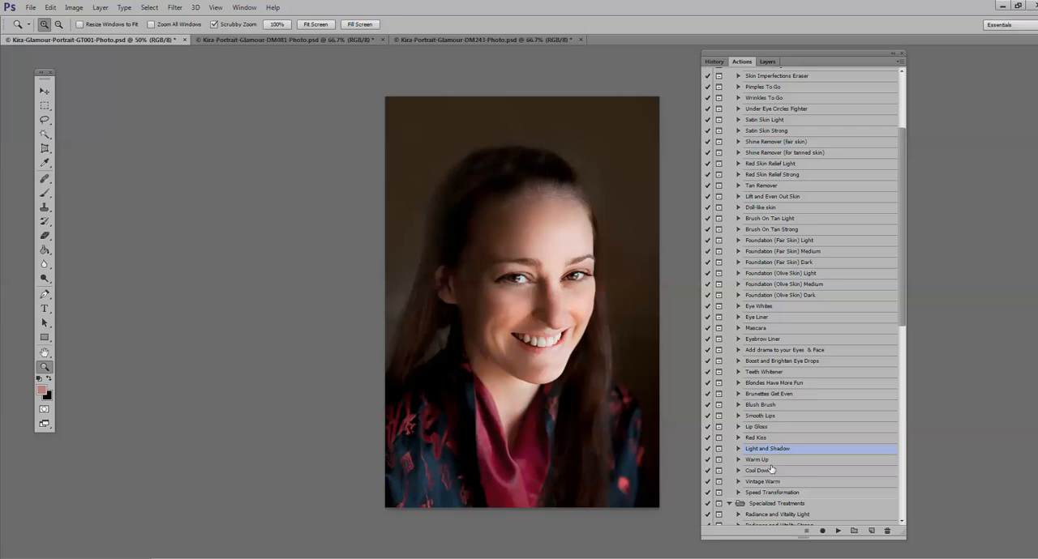
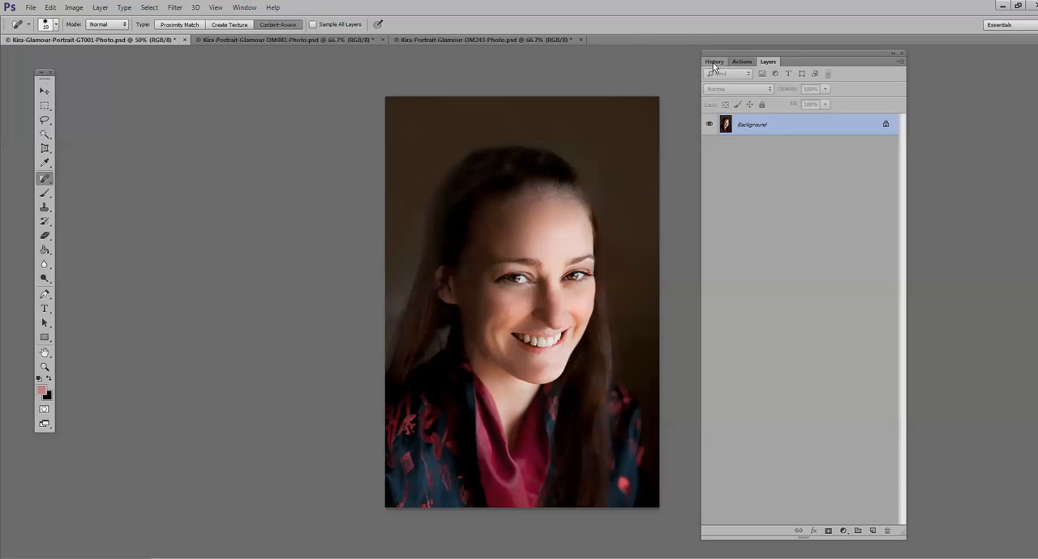
# Step: Compare the smiling portrait's original state with its latest retouched state in the history, viewing the face up close
pyautogui.click(714, 62)
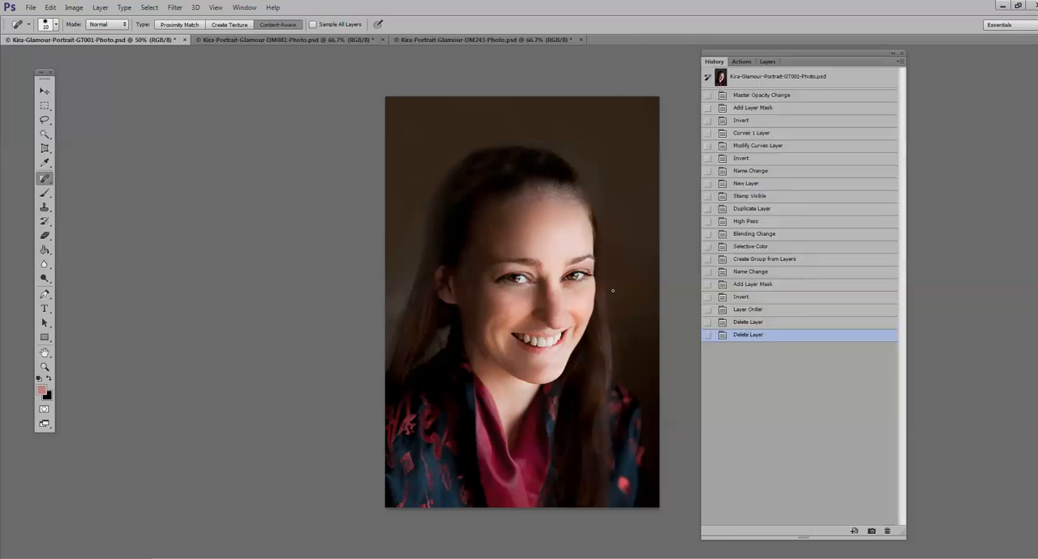
pyautogui.click(758, 78)
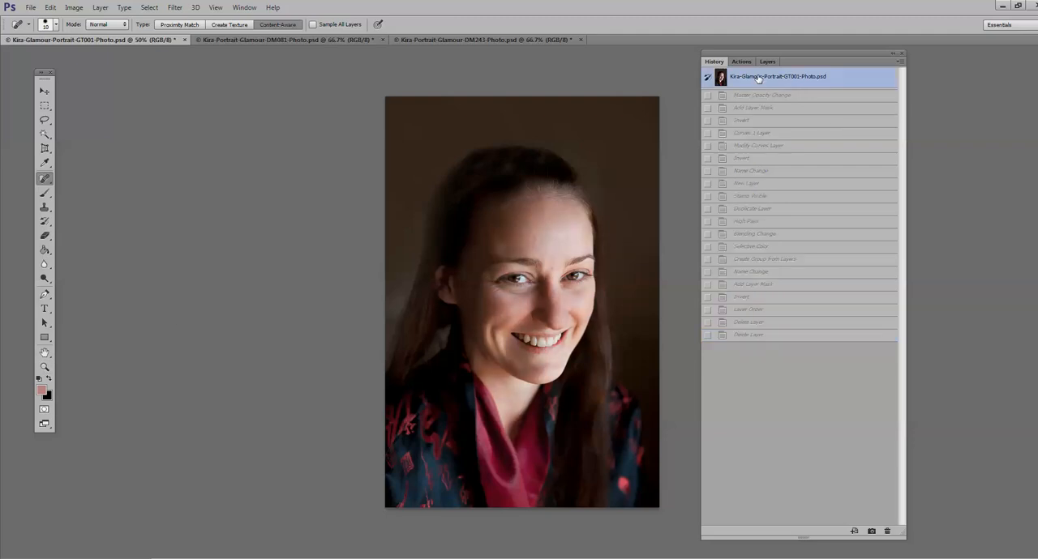
pyautogui.click(821, 335)
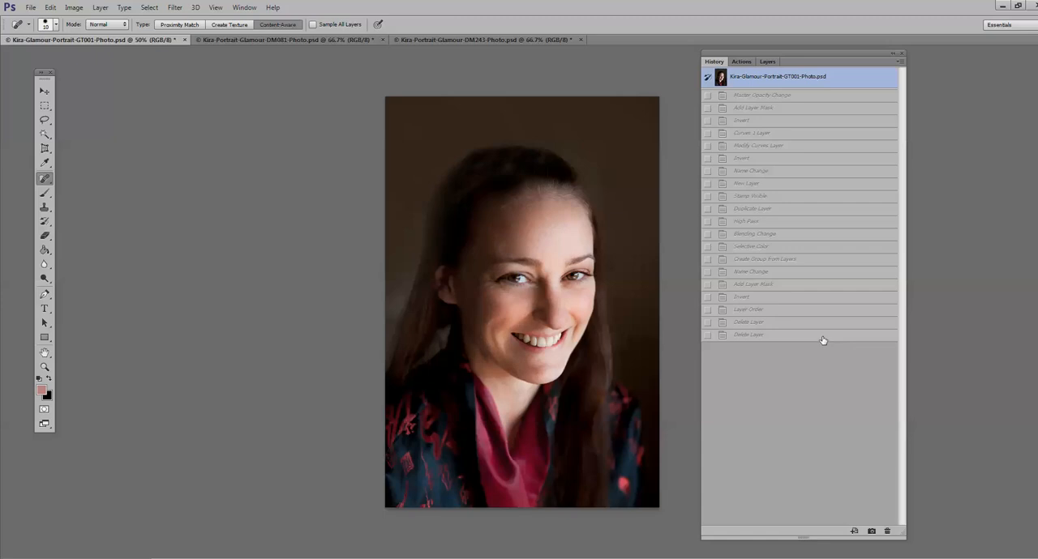
pyautogui.click(44, 366)
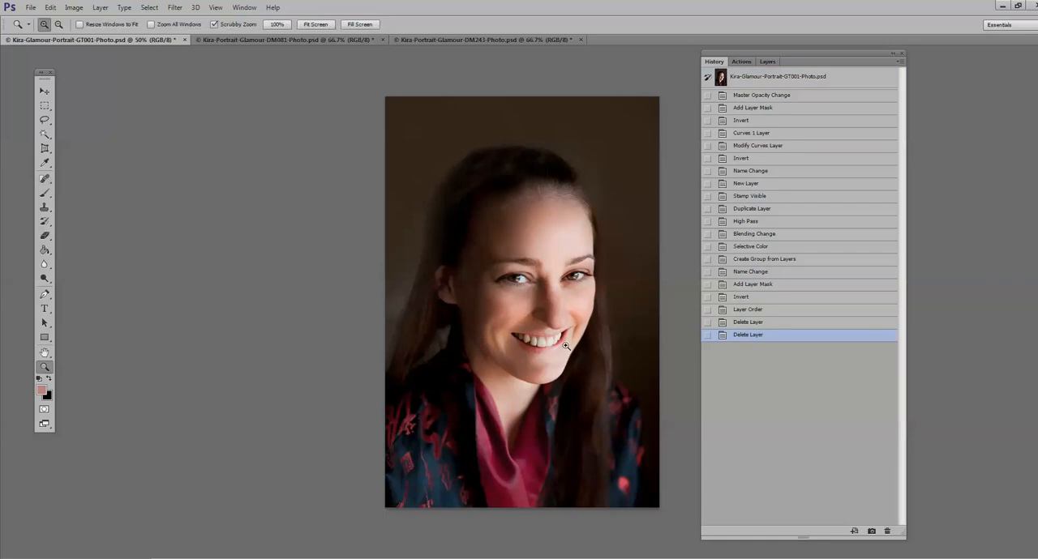
pyautogui.click(567, 340)
pyautogui.click(758, 78)
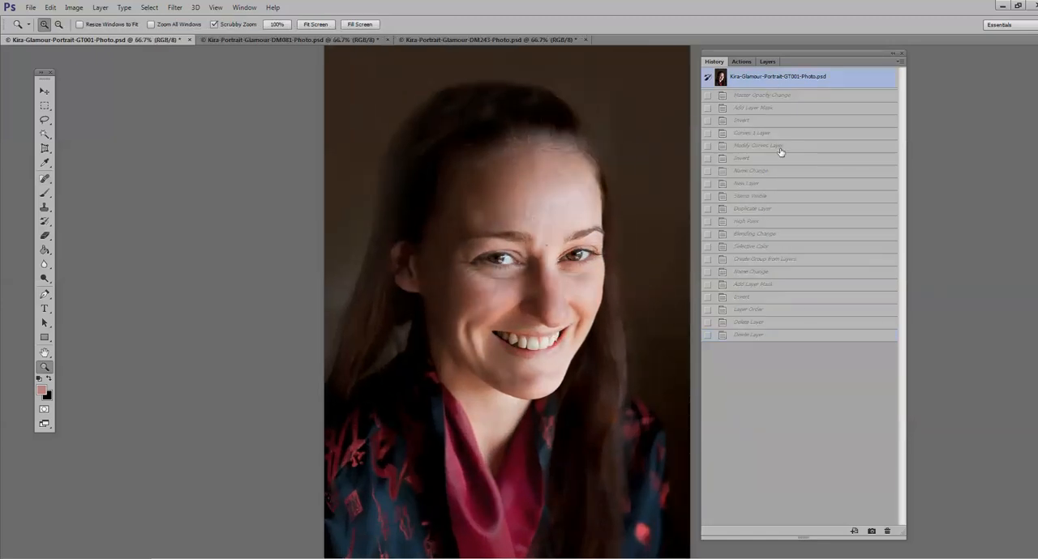
pyautogui.click(782, 339)
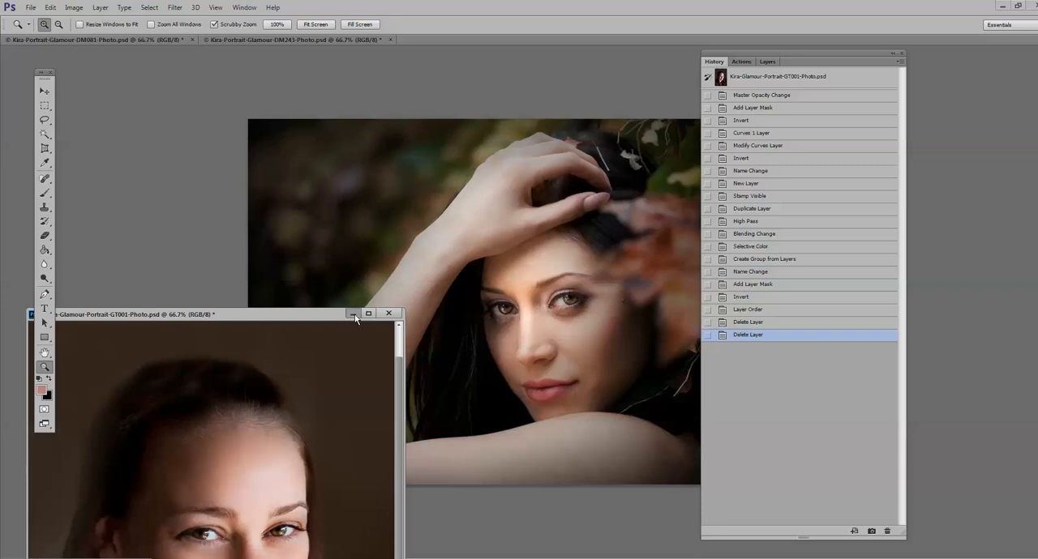
# Step: Minimise the smiling portrait's window, move the panel group off the portrait with the raised hand, and bring up the actions list
pyautogui.click(353, 312)
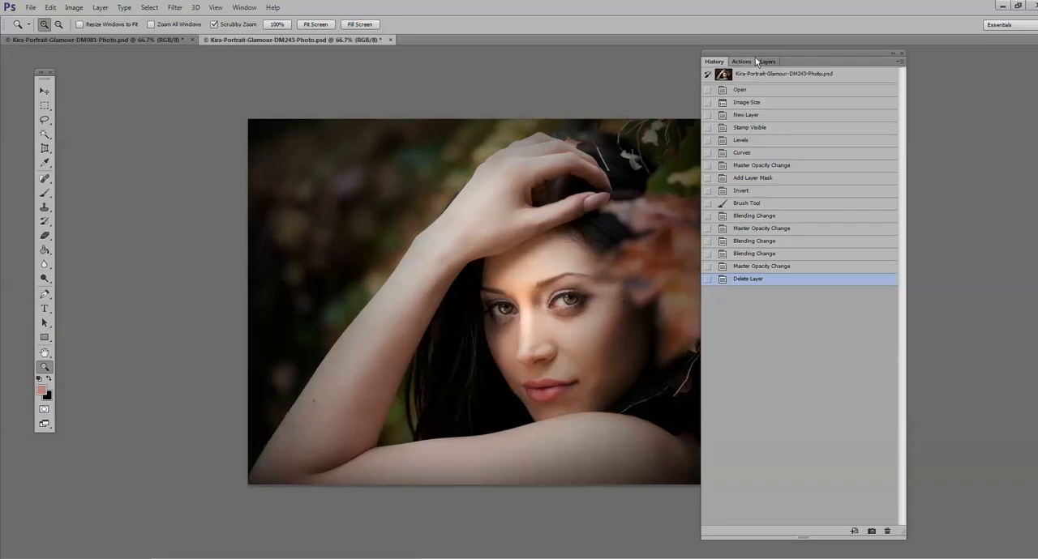
pyautogui.moveTo(755, 61); pyautogui.dragTo(830, 89)
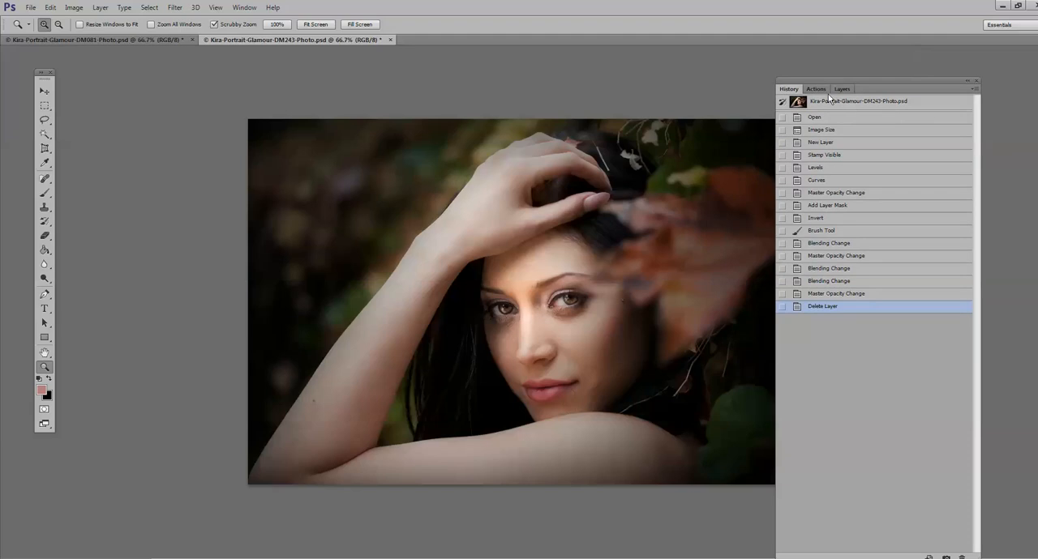
pyautogui.click(816, 89)
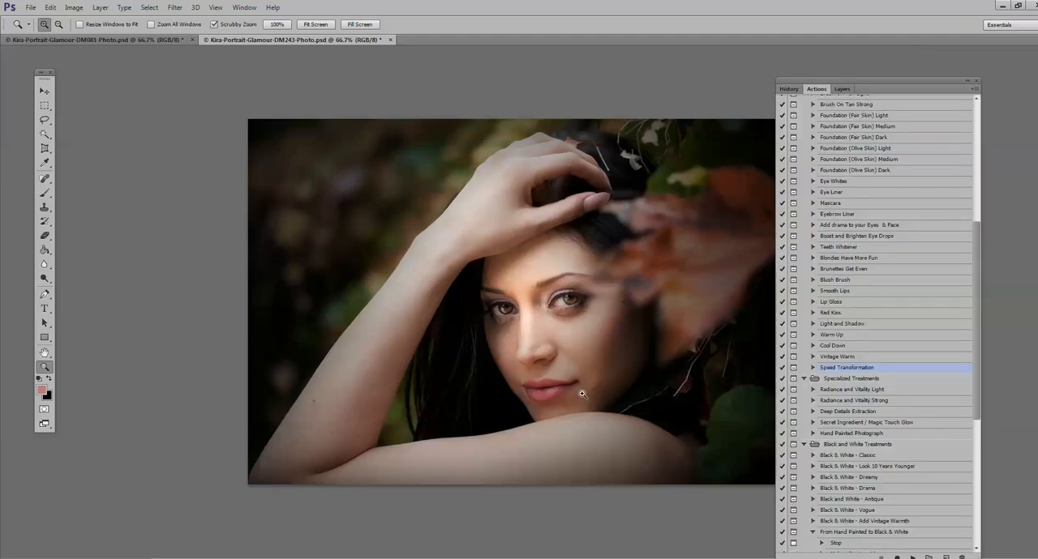
# Step: Run the Red Kiss action and paint the red lip colour over the woman's lips on its mask
pyautogui.click(845, 314)
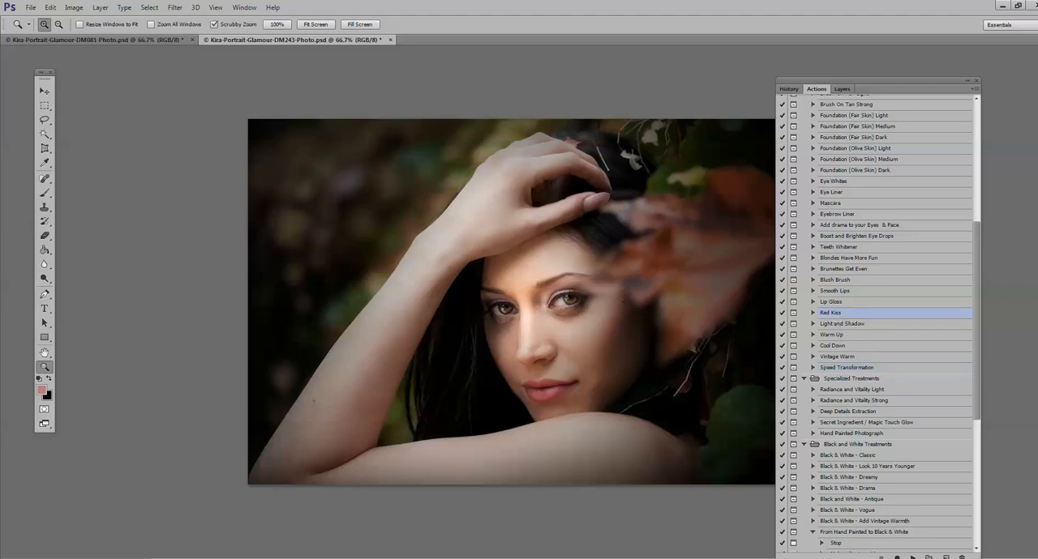
pyautogui.click(911, 557)
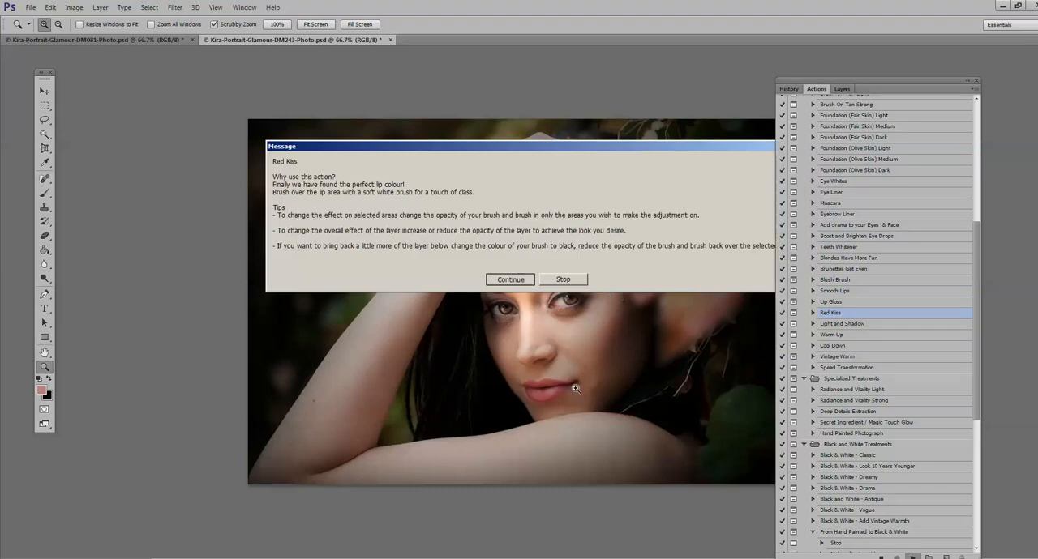
pyautogui.press('Return')
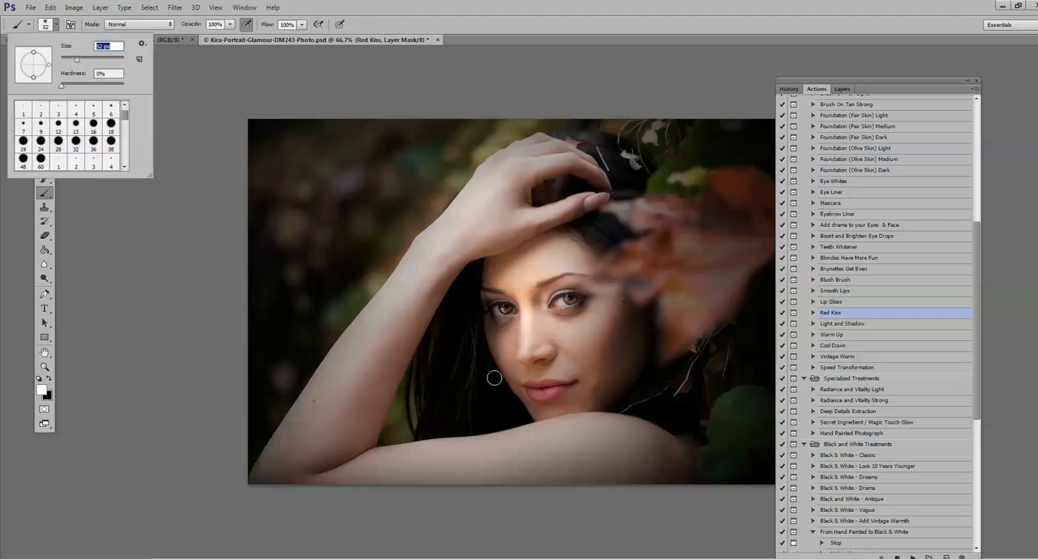
pyautogui.moveTo(550, 389)
pyautogui.mouseDown()
pyautogui.moveTo(535, 390)
pyautogui.moveTo(557, 391)
pyautogui.mouseUp()
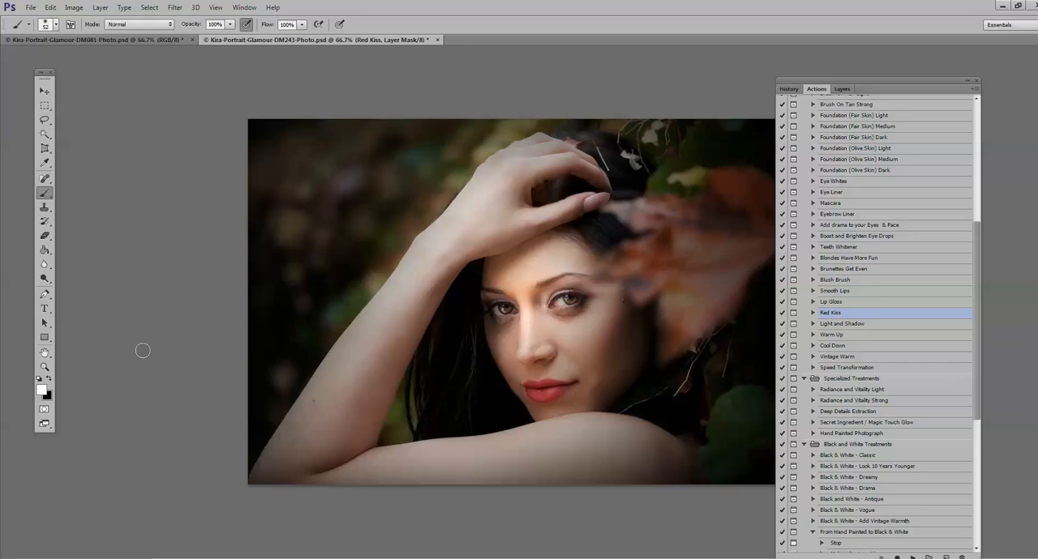
# Step: Clean up the lip edges on the Red Kiss mask with a black 26 px brush
pyautogui.click(44, 367)
pyautogui.click(557, 389)
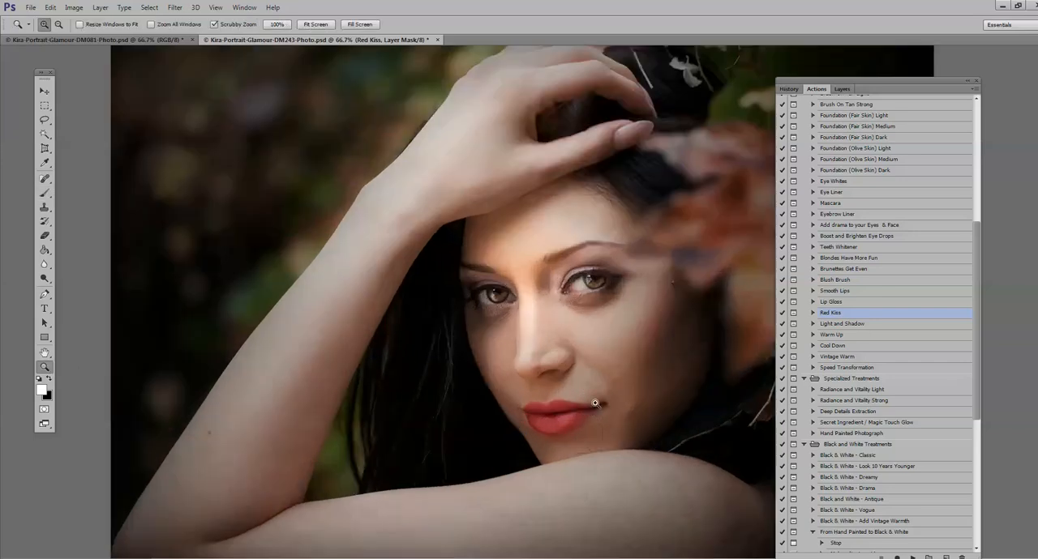
pyautogui.click(49, 379)
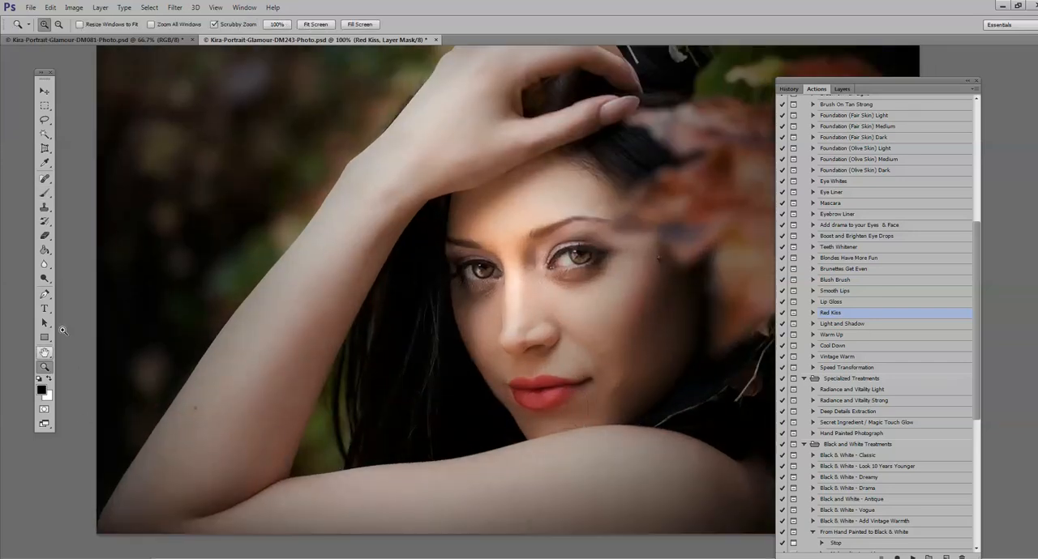
pyautogui.press('b')
pyautogui.click(45, 26)
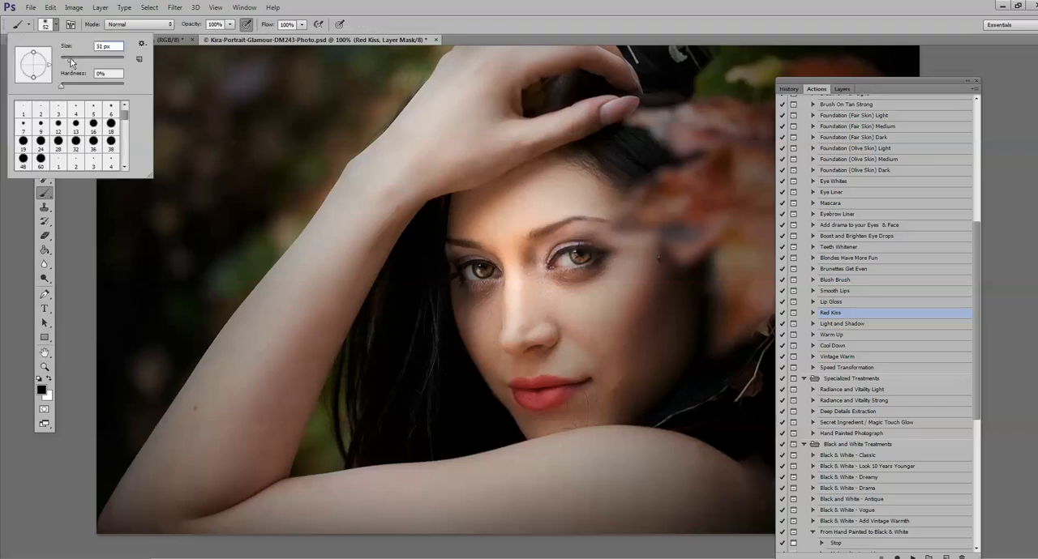
pyautogui.moveTo(504, 384)
pyautogui.mouseDown()
pyautogui.moveTo(513, 406)
pyautogui.moveTo(535, 416)
pyautogui.moveTo(569, 408)
pyautogui.moveTo(592, 388)
pyautogui.moveTo(593, 378)
pyautogui.moveTo(562, 365)
pyautogui.moveTo(522, 364)
pyautogui.mouseUp()
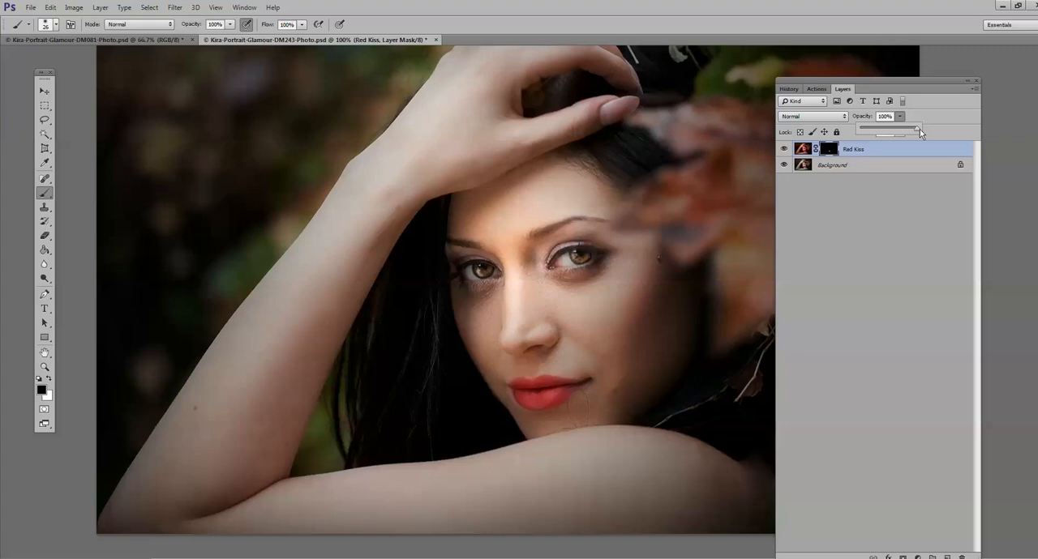
# Step: Set the Red Kiss layer to Overlay blending and reduce its opacity to 41%
pyautogui.moveTo(871, 137); pyautogui.dragTo(906, 133)
pyautogui.click(843, 117)
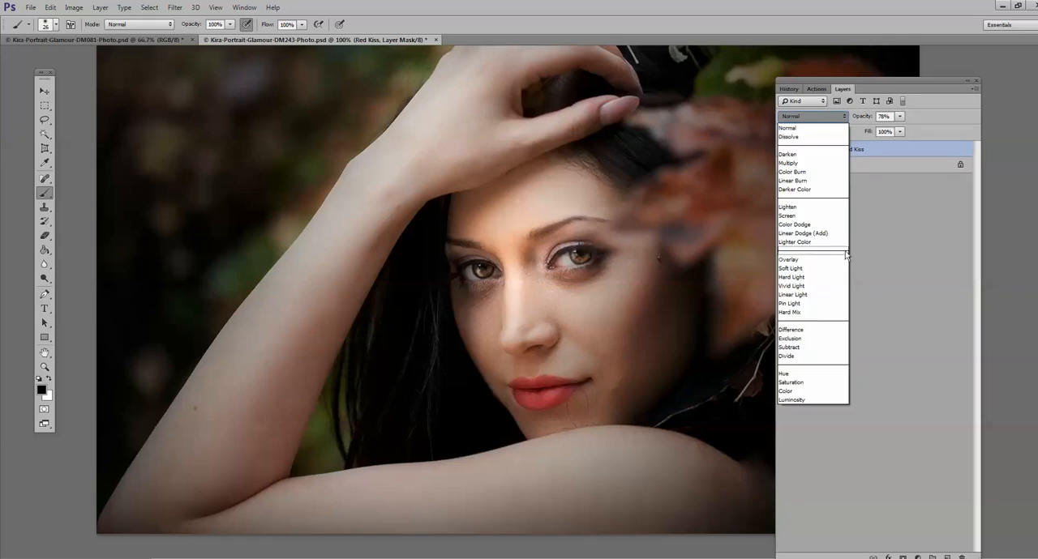
pyautogui.click(825, 262)
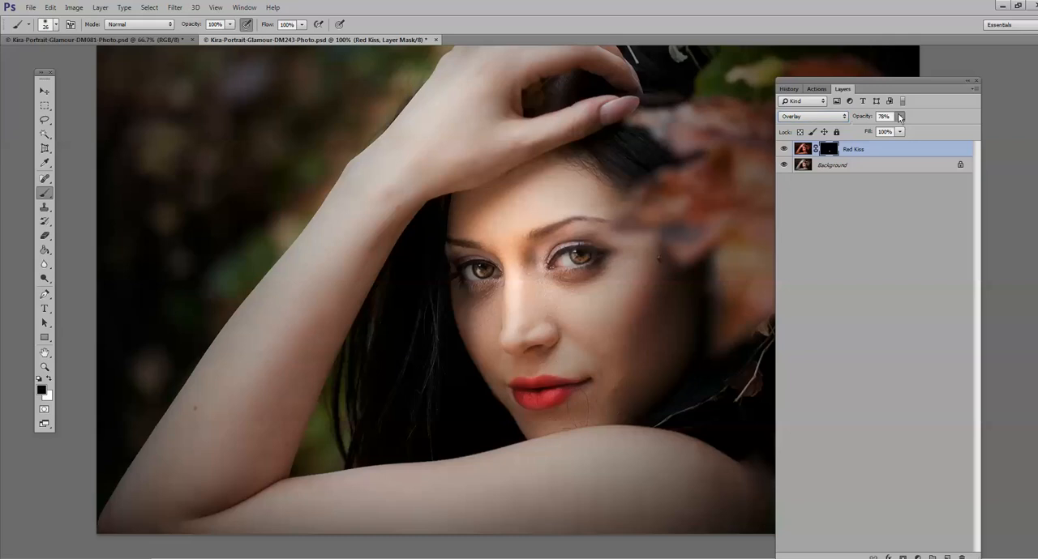
pyautogui.moveTo(898, 118); pyautogui.dragTo(874, 128)
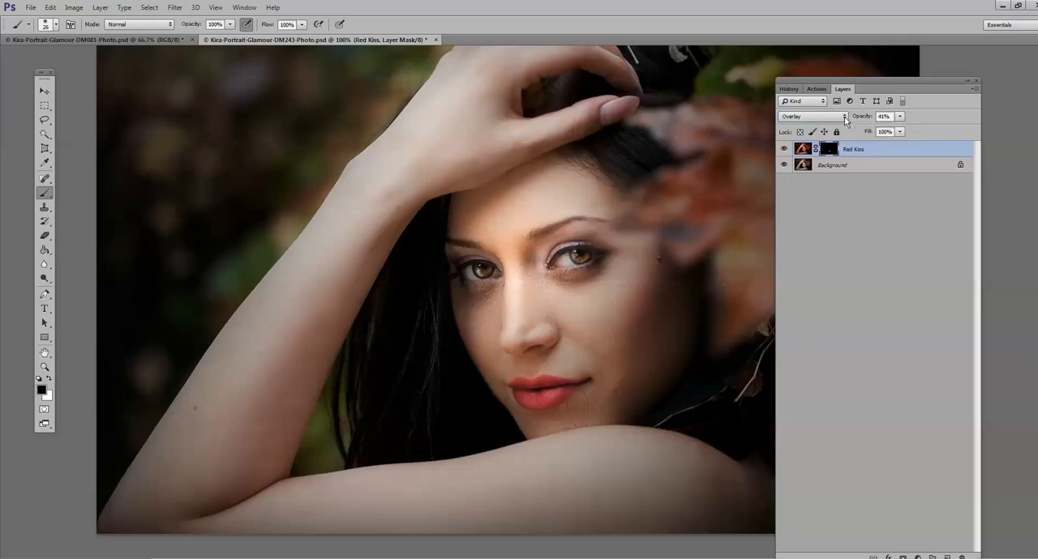
# Step: Try Soft Light blending on the Red Kiss layer and return it to Overlay
pyautogui.click(811, 116)
pyautogui.click(814, 272)
pyautogui.click(844, 118)
pyautogui.click(814, 262)
# Step: Run the Lip Gloss action and brush the gloss over the lips in white
pyautogui.click(817, 89)
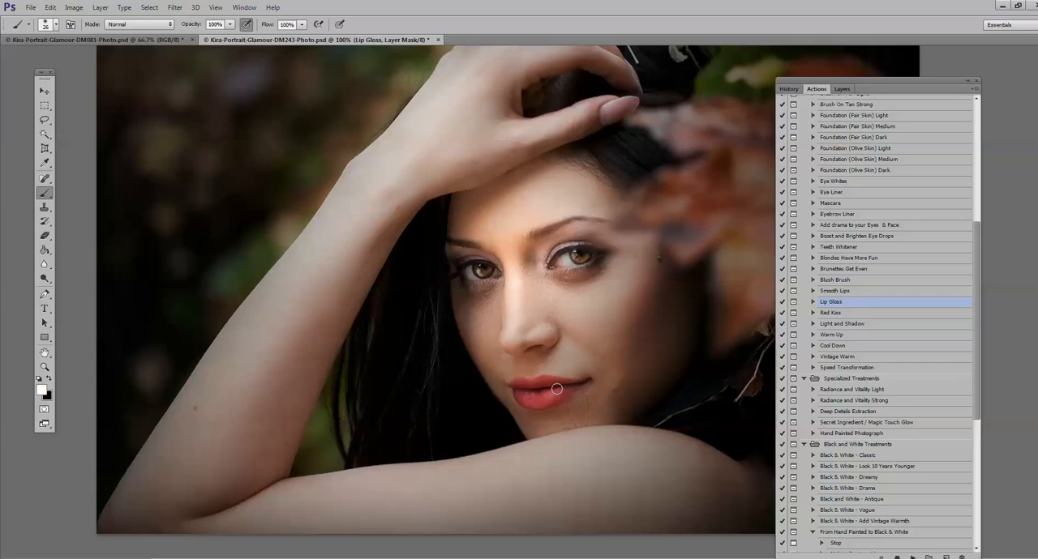
pyautogui.moveTo(530, 388)
pyautogui.mouseDown()
pyautogui.moveTo(519, 385)
pyautogui.moveTo(517, 396)
pyautogui.moveTo(568, 389)
pyautogui.mouseUp()
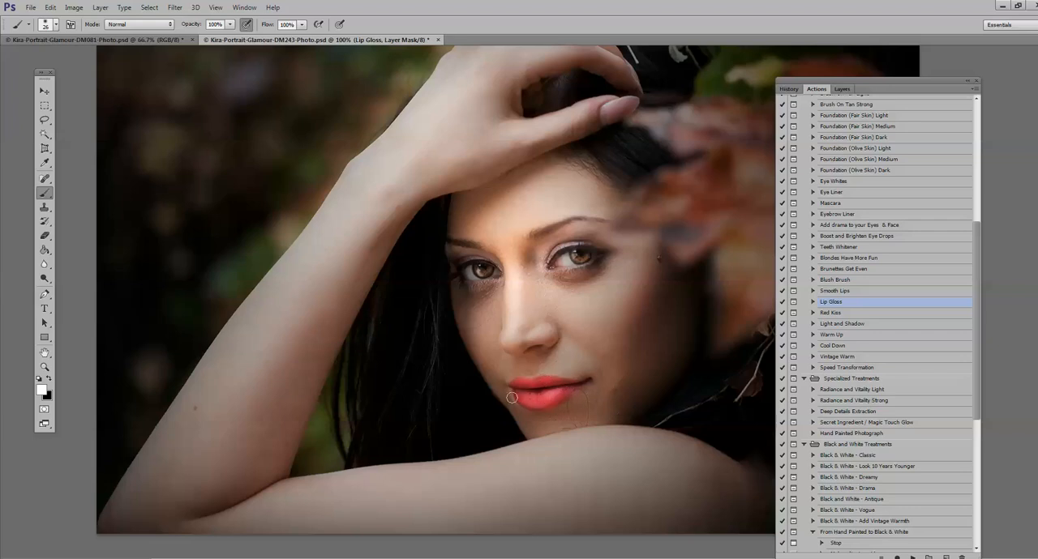
pyautogui.click(45, 367)
pyautogui.keyDown('alt'); pyautogui.click(454, 404); pyautogui.keyUp('alt')
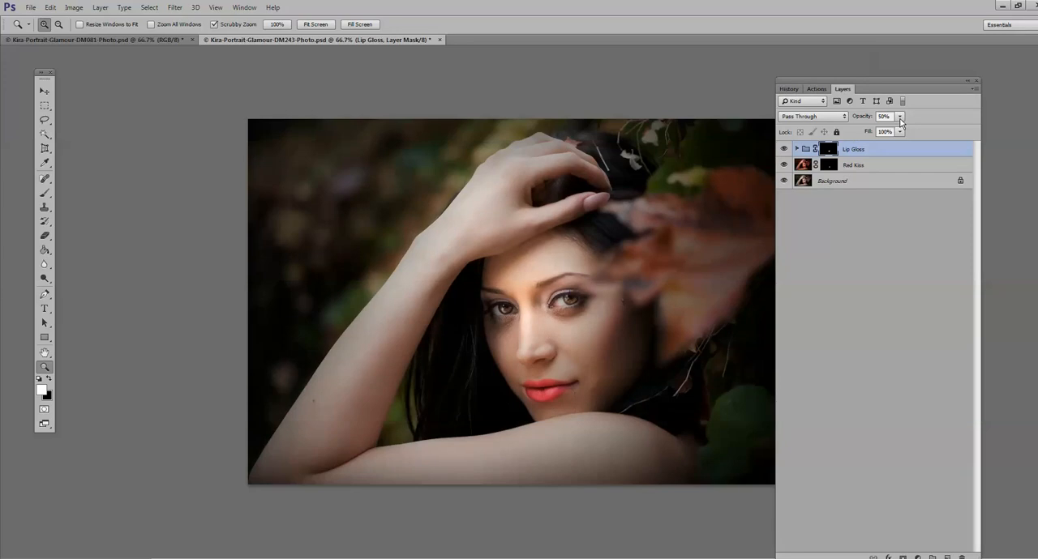
# Step: Reduce the Lip Gloss group's opacity to 14% and toggle its visibility to compare the lips with and without gloss
pyautogui.click(899, 116)
pyautogui.moveTo(880, 129)
pyautogui.mouseDown()
pyautogui.moveTo(891, 128)
pyautogui.moveTo(882, 132)
pyautogui.mouseUp()
pyautogui.click(783, 149)
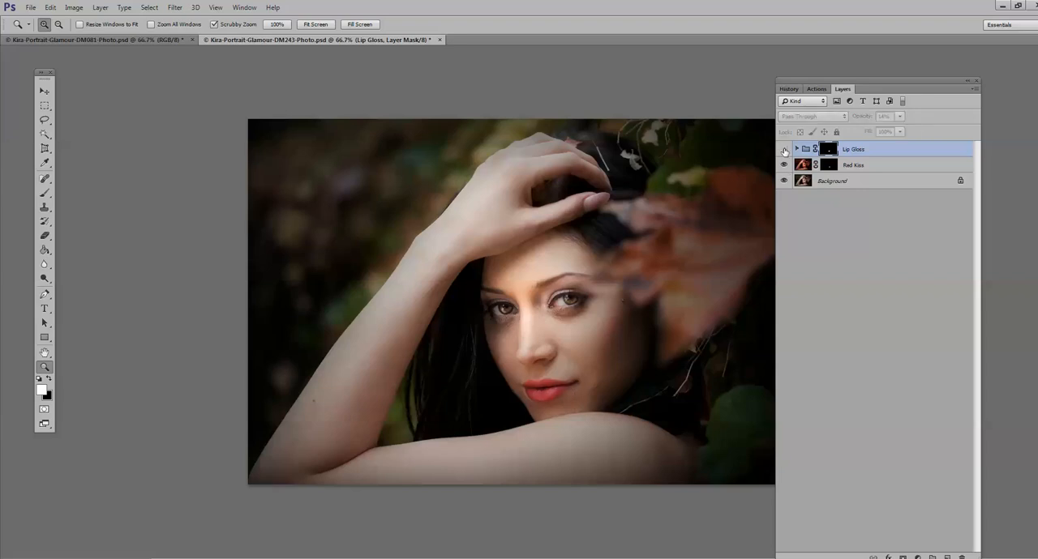
pyautogui.click(783, 149)
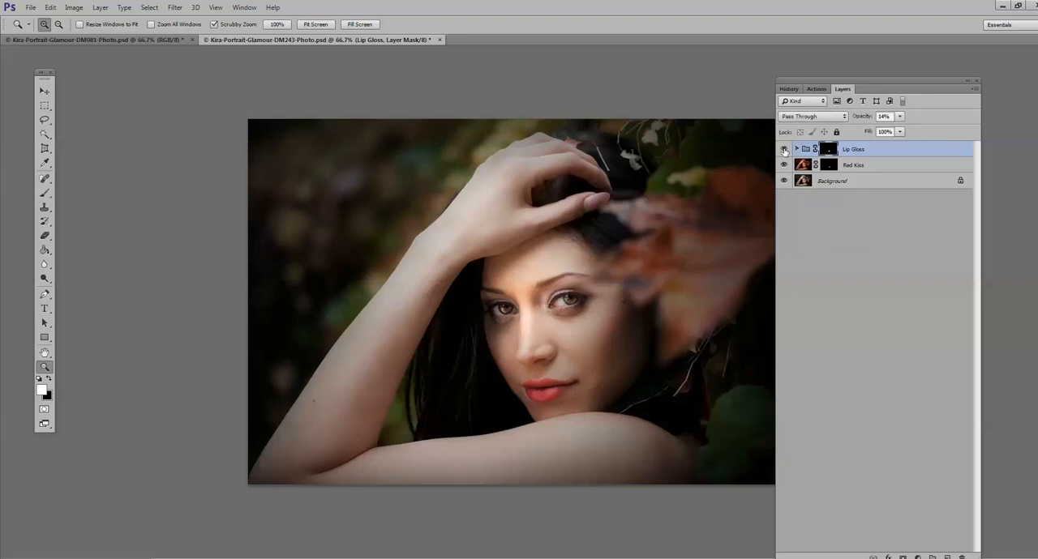
pyautogui.click(783, 149)
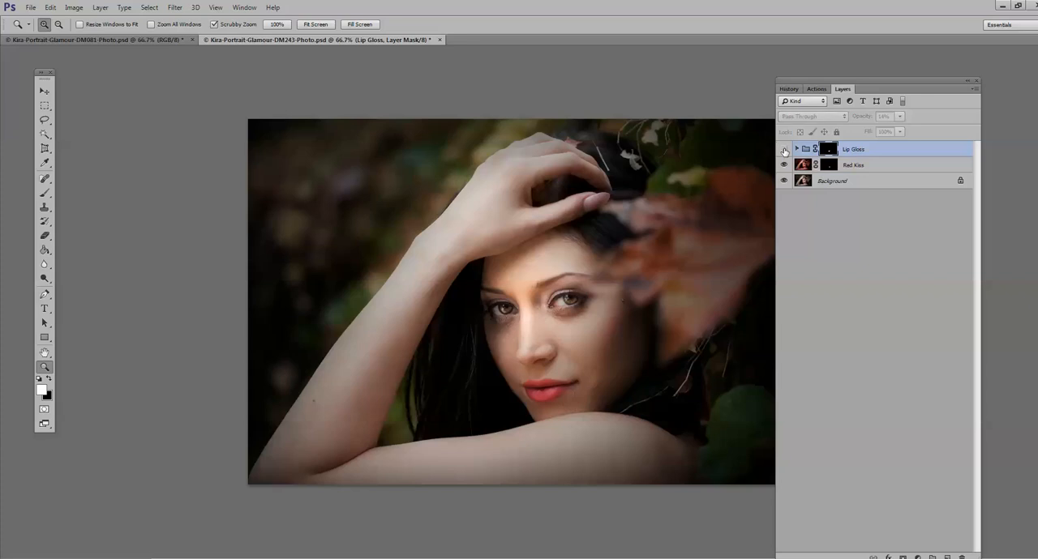
# Step: Delete the Lip Gloss group and raise the Red Kiss layer's opacity to 60%
pyautogui.click(604, 392)
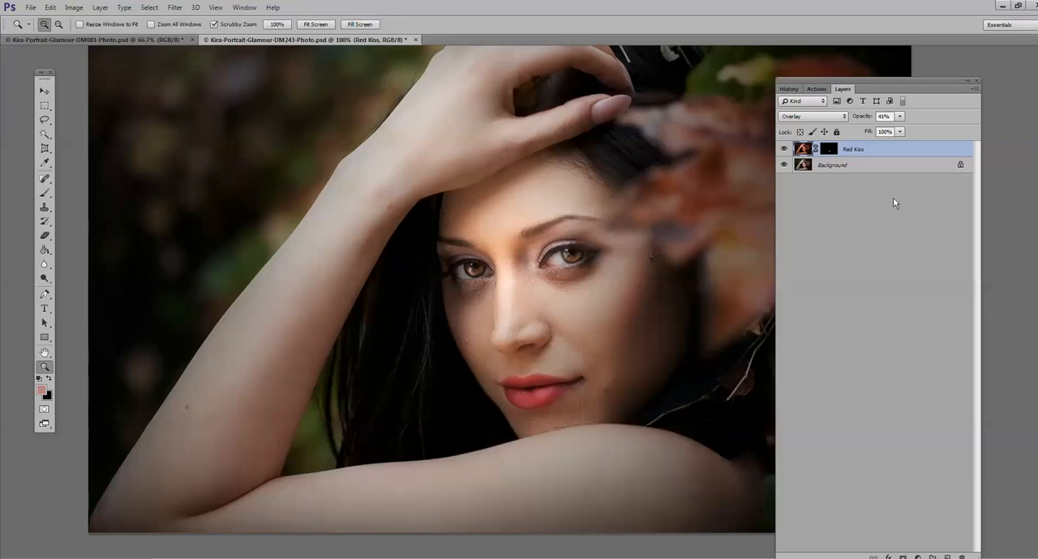
pyautogui.moveTo(901, 120); pyautogui.dragTo(911, 132)
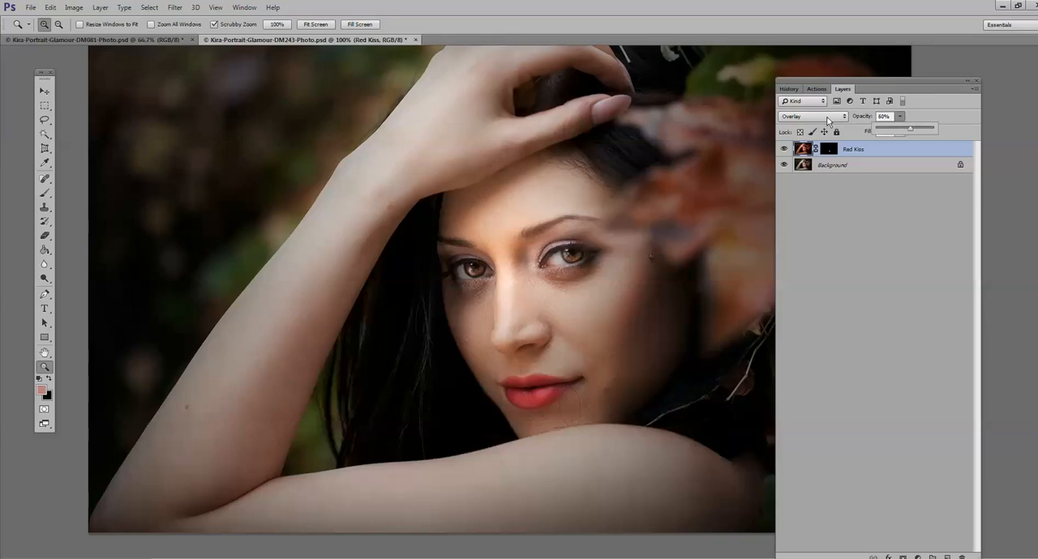
pyautogui.keyDown('alt'); pyautogui.click(552, 391); pyautogui.keyUp('alt')
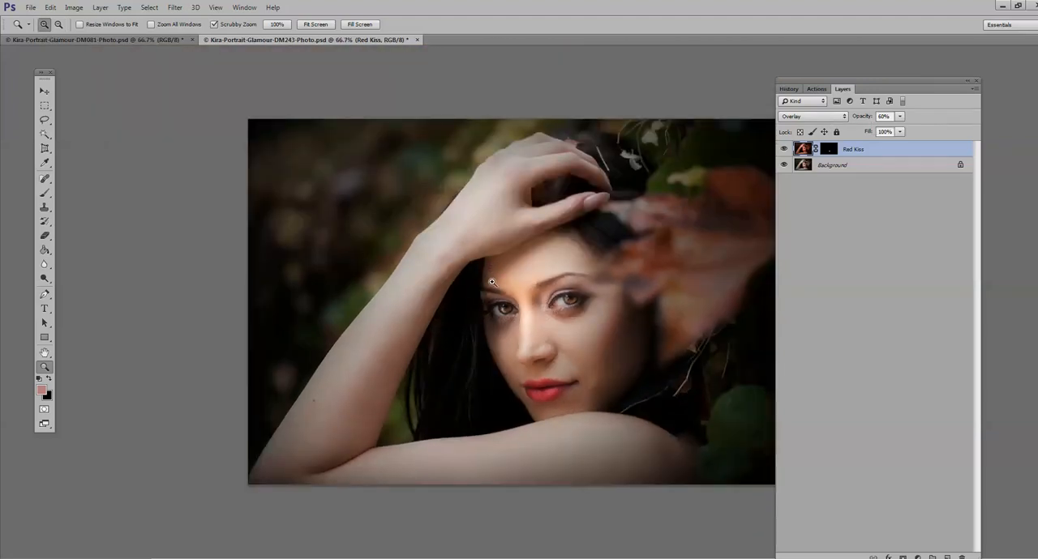
# Step: Put the Red Kiss portrait away and run the Lip Gloss action on the Kira-Portrait-Glamour-DM081 photo
pyautogui.moveTo(368, 39); pyautogui.dragTo(209, 324)
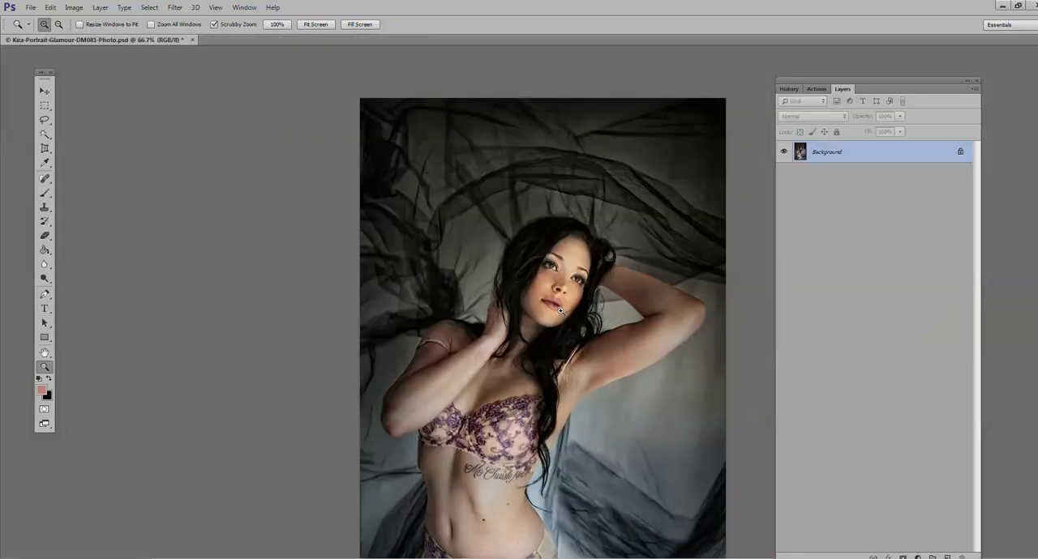
pyautogui.click(582, 301)
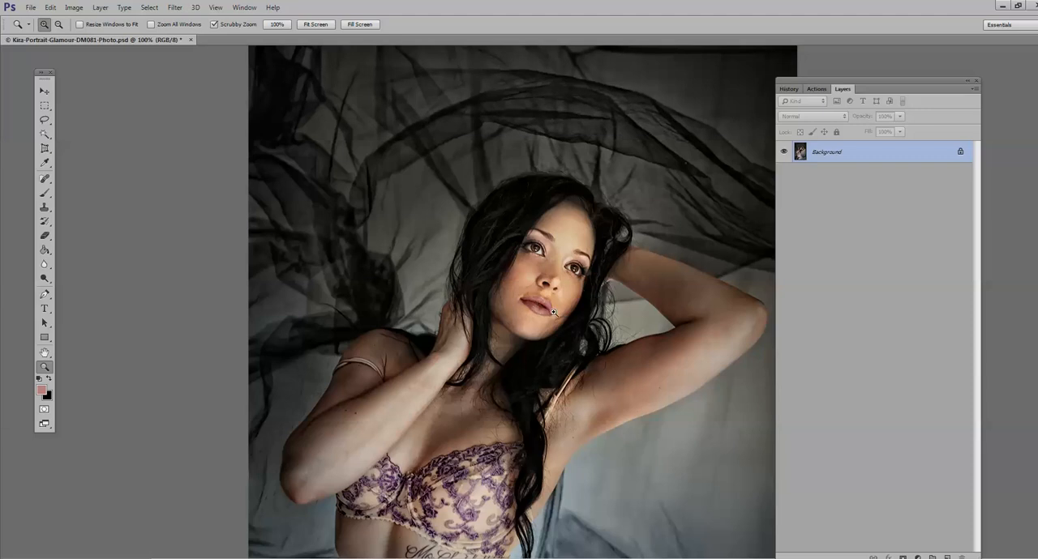
pyautogui.click(816, 88)
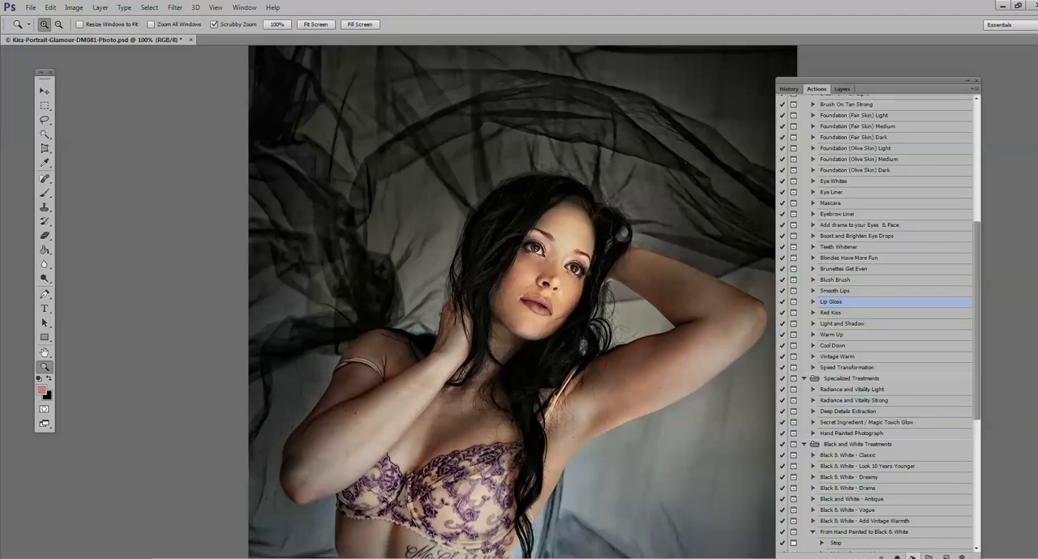
pyautogui.click(911, 556)
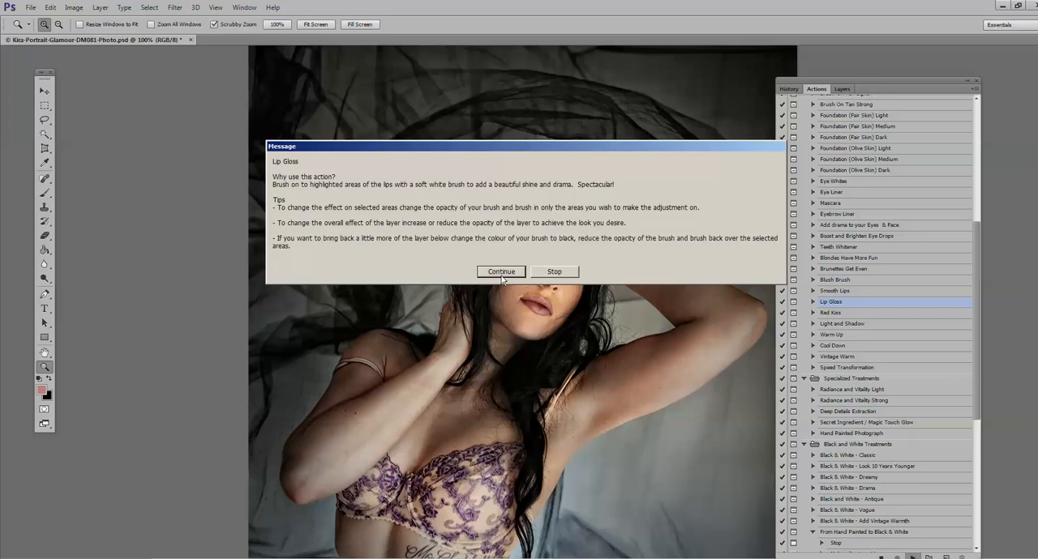
pyautogui.click(502, 273)
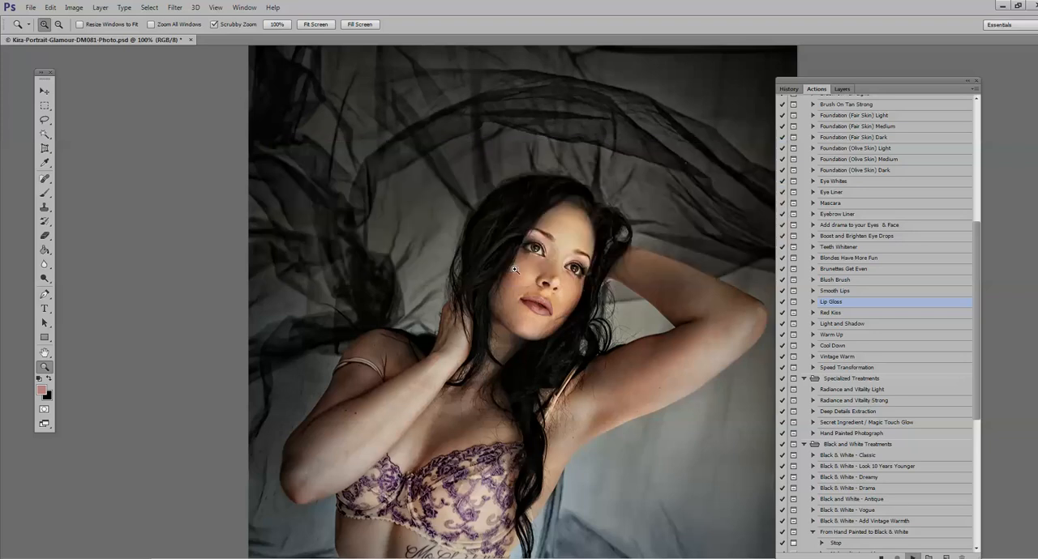
# Step: Brush the lip gloss over the lips in white on the Lip Gloss layer mask
pyautogui.click(559, 292)
pyautogui.press('b')
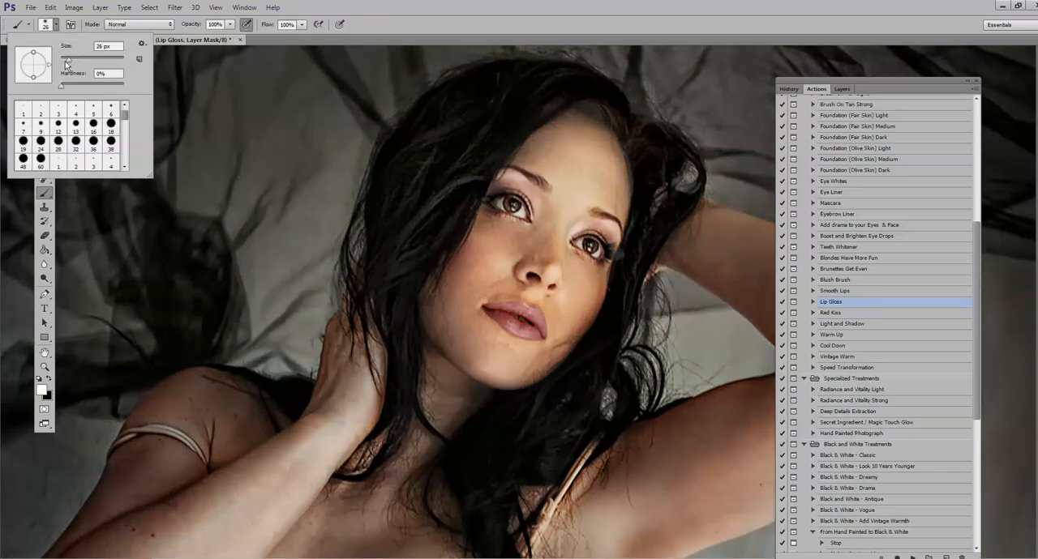
pyautogui.moveTo(67, 61); pyautogui.dragTo(73, 61)
pyautogui.click(517, 309)
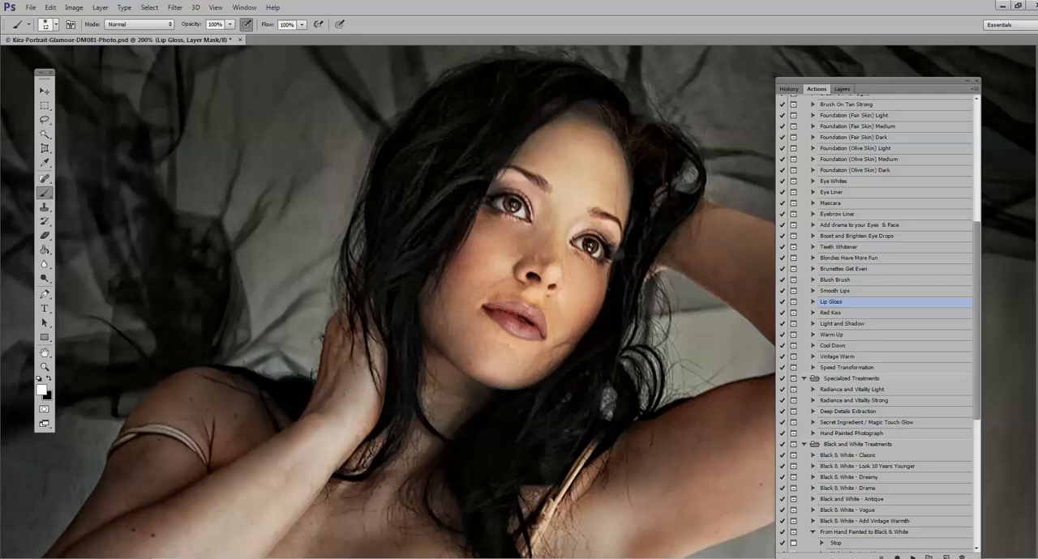
pyautogui.moveTo(495, 308)
pyautogui.mouseDown()
pyautogui.moveTo(537, 317)
pyautogui.moveTo(541, 334)
pyautogui.moveTo(519, 329)
pyautogui.moveTo(514, 307)
pyautogui.moveTo(528, 310)
pyautogui.moveTo(489, 304)
pyautogui.mouseUp()
pyautogui.click(45, 367)
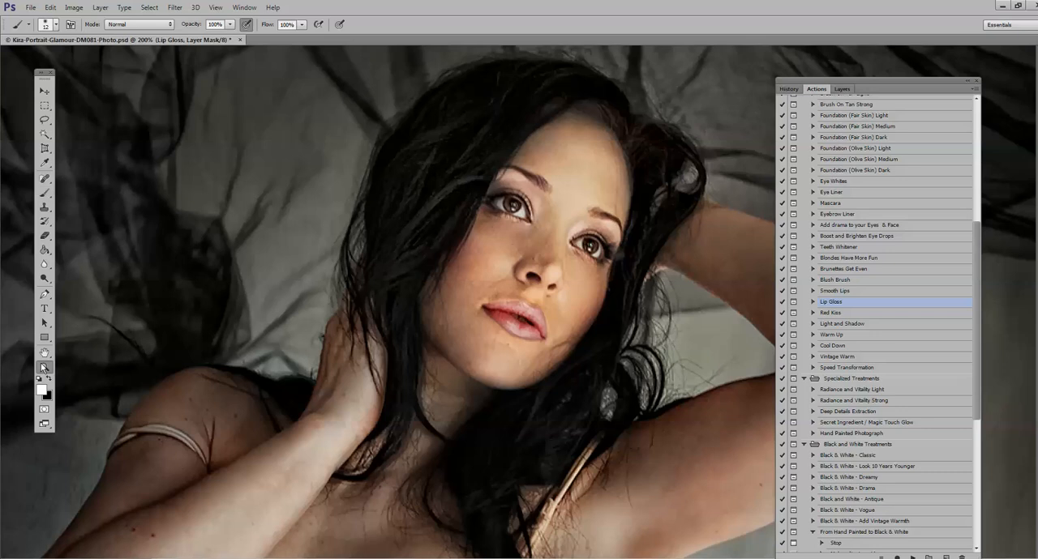
pyautogui.keyDown('alt'); pyautogui.click(500, 346); pyautogui.keyUp('alt')
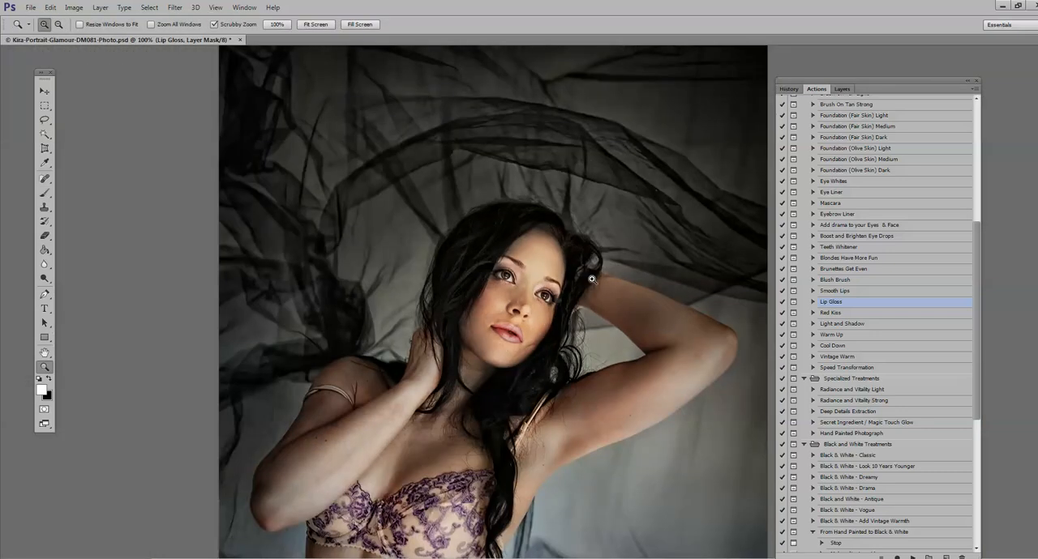
# Step: Set the Lip Gloss group's opacity to 40% and inspect the lips up close
pyautogui.click(842, 89)
pyautogui.click(899, 117)
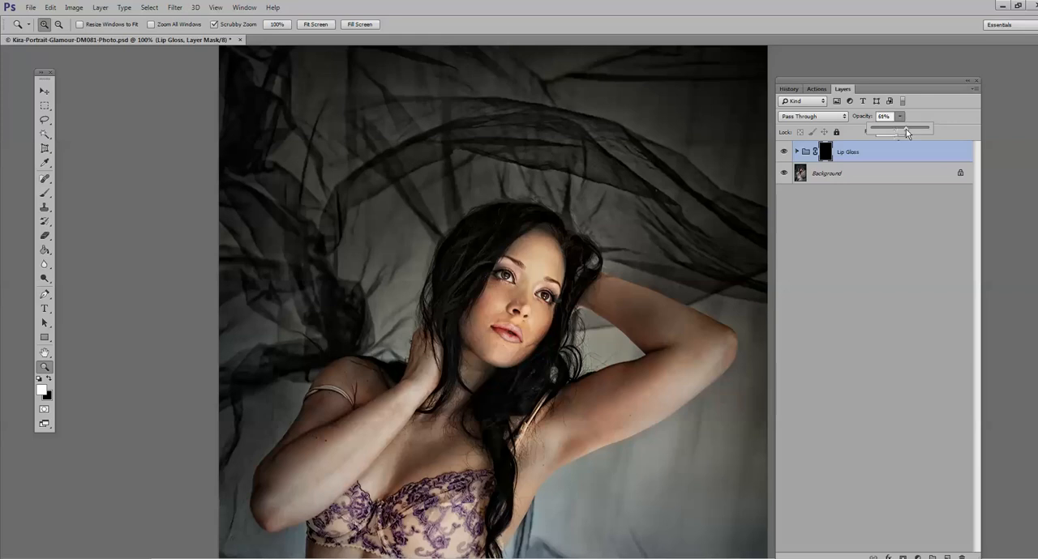
pyautogui.click(563, 324)
pyautogui.click(564, 325)
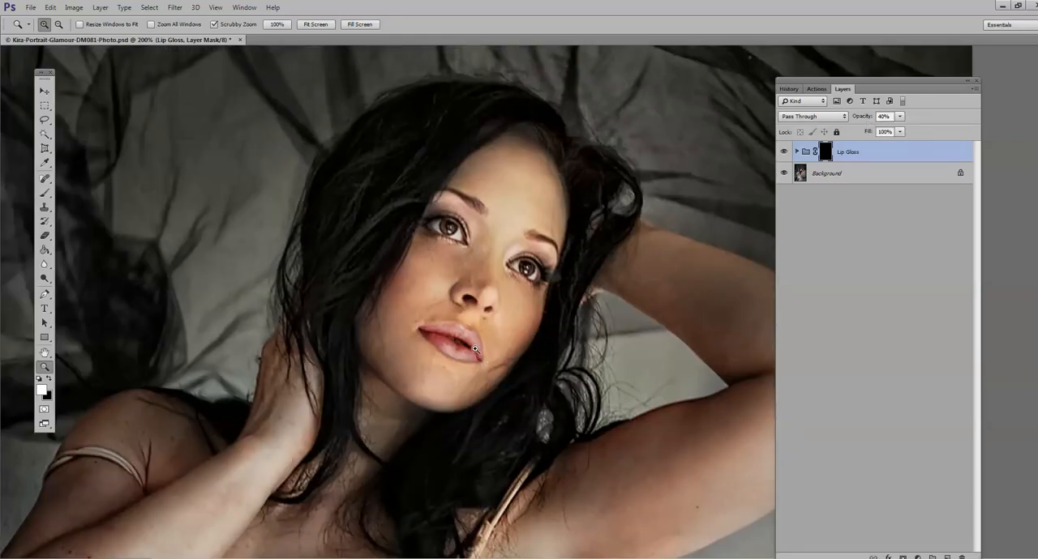
# Step: Try the Overlay blend mode on the Lip Gloss group and return it to Pass Through
pyautogui.click(843, 120)
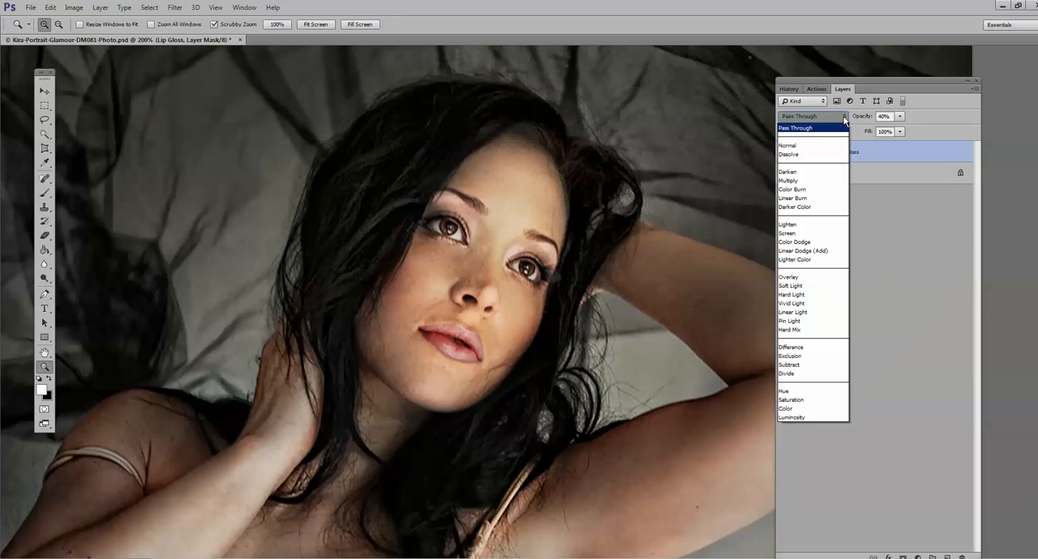
pyautogui.click(814, 279)
pyautogui.click(821, 128)
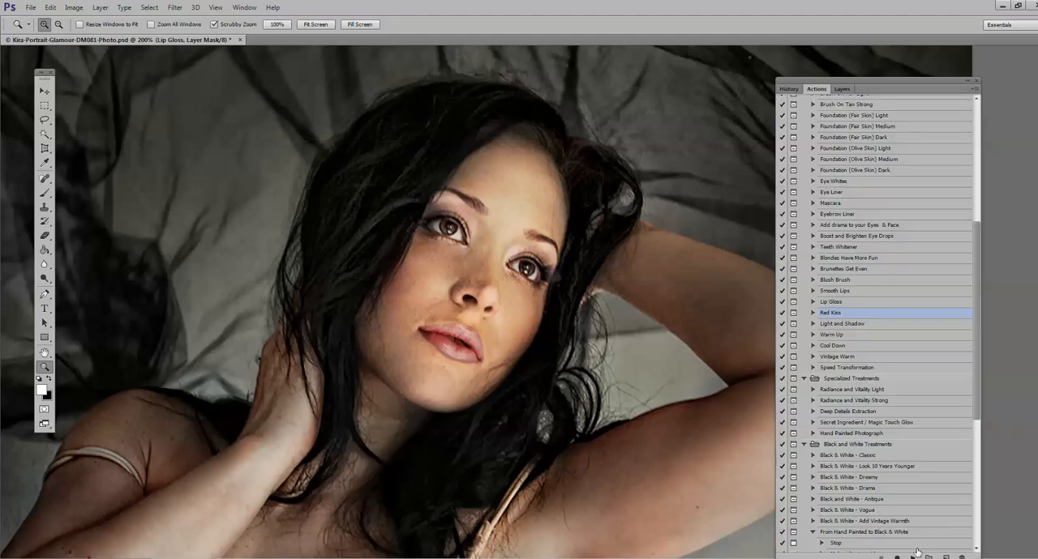
# Step: Run the Red Kiss action and brush the red lip colour over the lips in white
pyautogui.click(912, 557)
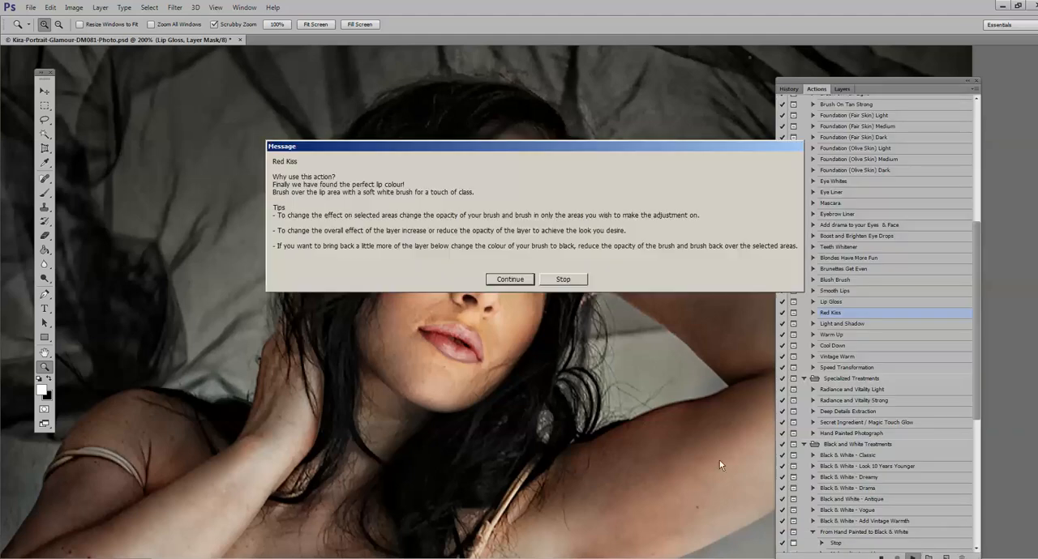
pyautogui.click(516, 280)
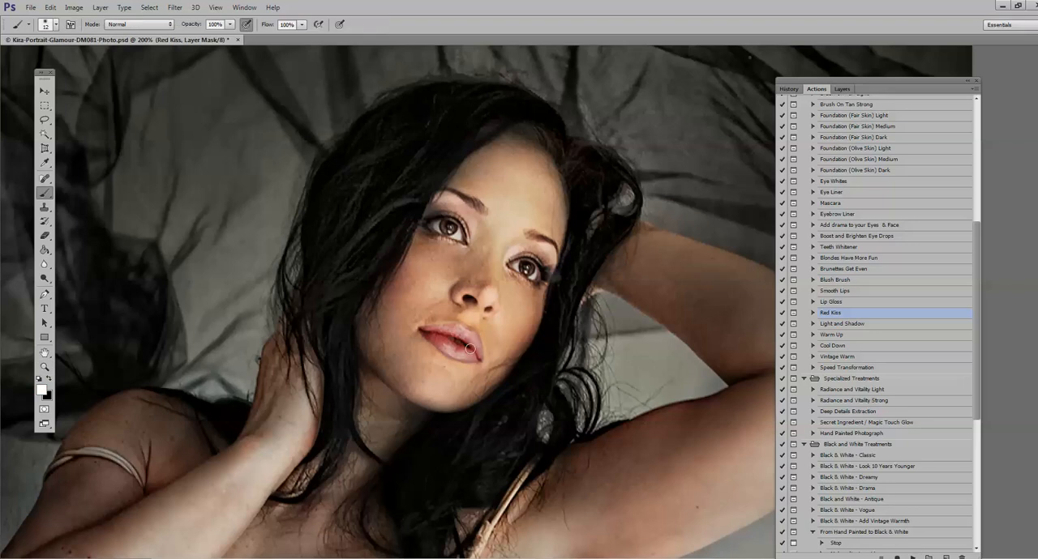
pyautogui.moveTo(476, 334)
pyautogui.mouseDown()
pyautogui.moveTo(464, 342)
pyautogui.moveTo(457, 330)
pyautogui.moveTo(426, 330)
pyautogui.moveTo(454, 355)
pyautogui.moveTo(476, 357)
pyautogui.moveTo(471, 336)
pyautogui.moveTo(479, 355)
pyautogui.mouseUp()
pyautogui.click(44, 367)
pyautogui.keyDown('alt'); pyautogui.click(389, 352); pyautogui.keyUp('alt')
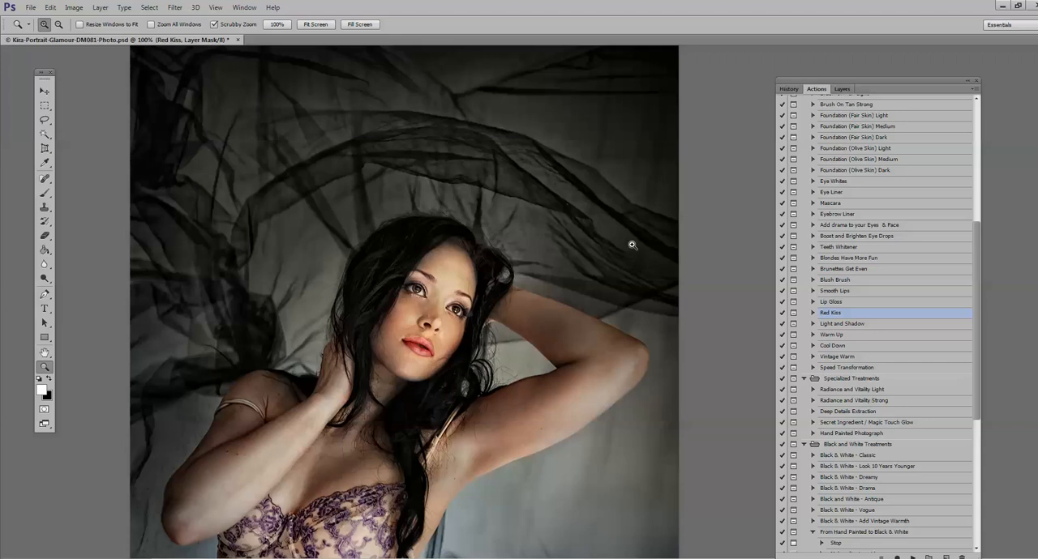
# Step: Set the Red Kiss layer's opacity to 96% and its blend mode to Overlay
pyautogui.click(842, 89)
pyautogui.click(901, 116)
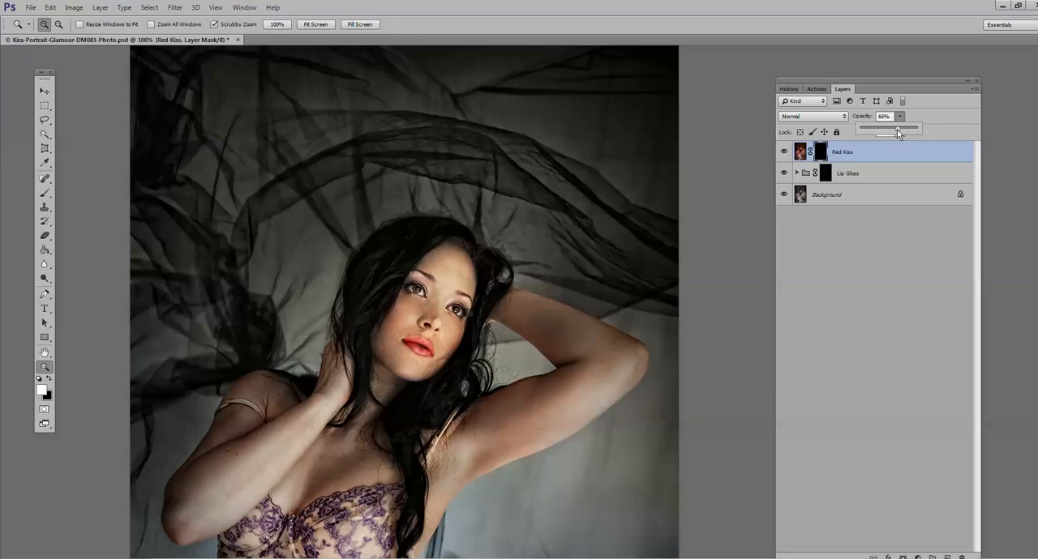
pyautogui.moveTo(909, 127); pyautogui.dragTo(914, 128)
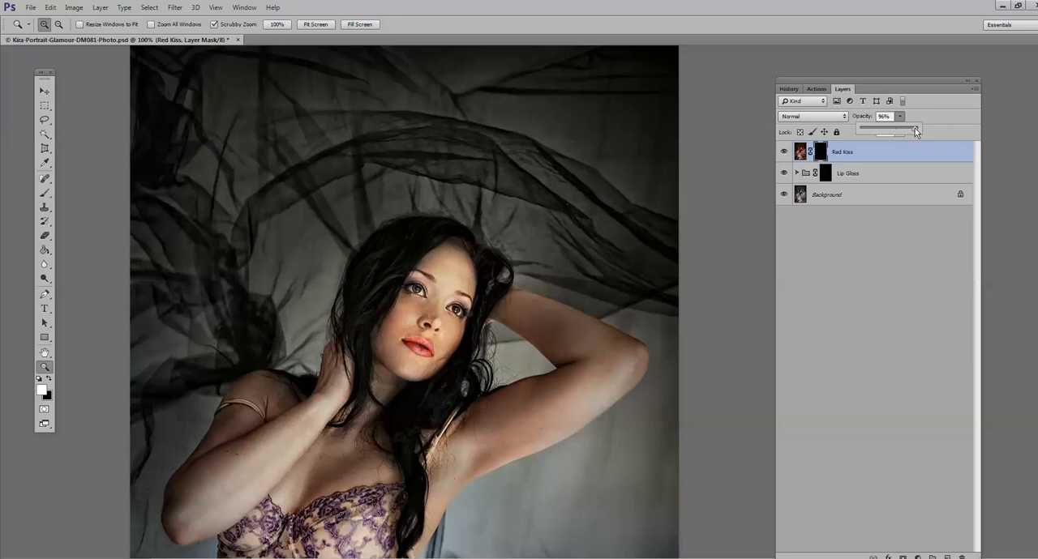
pyautogui.click(844, 117)
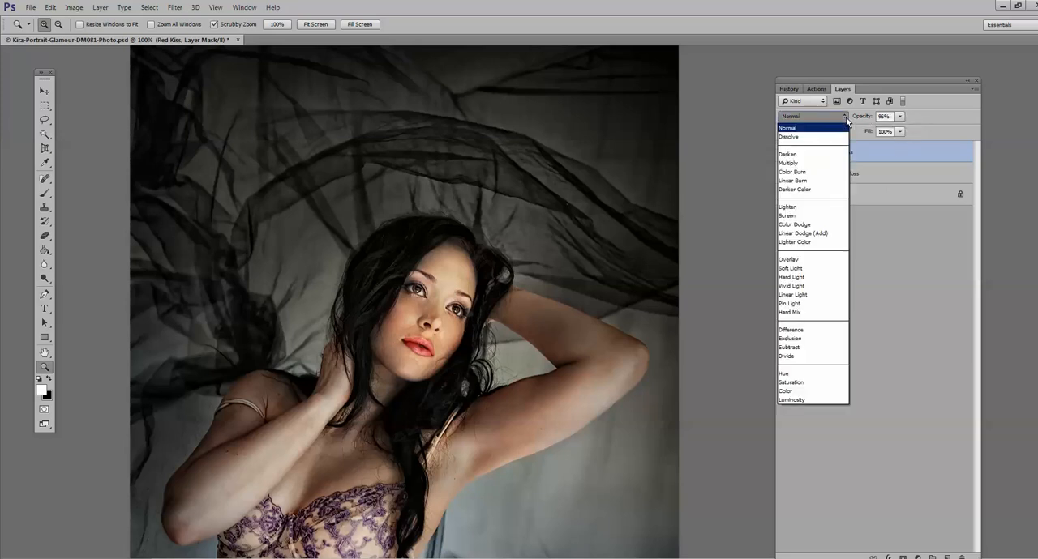
pyautogui.click(816, 260)
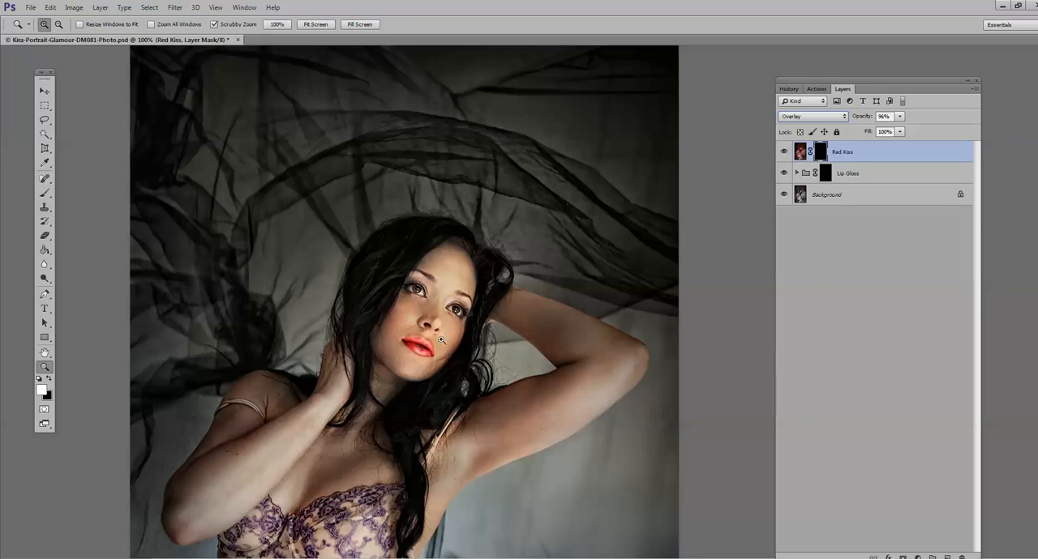
# Step: Reduce the Red Kiss layer's opacity to 55% and return to the list of actions
pyautogui.click(405, 354)
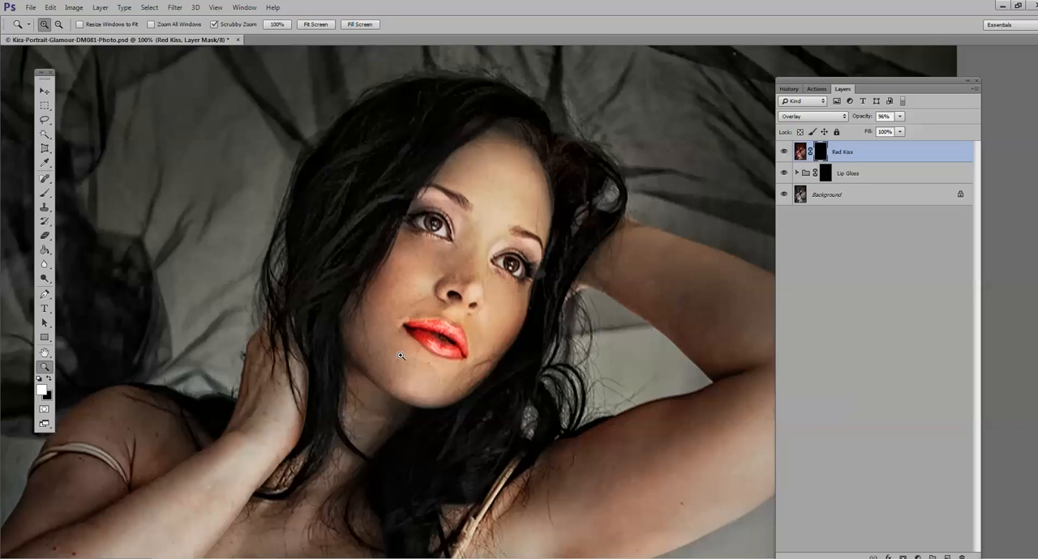
pyautogui.press('5')
pyautogui.press('5')
pyautogui.keyDown('alt'); pyautogui.click(292, 338); pyautogui.keyUp('alt')
pyautogui.keyDown('alt'); pyautogui.click(296, 340); pyautogui.keyUp('alt')
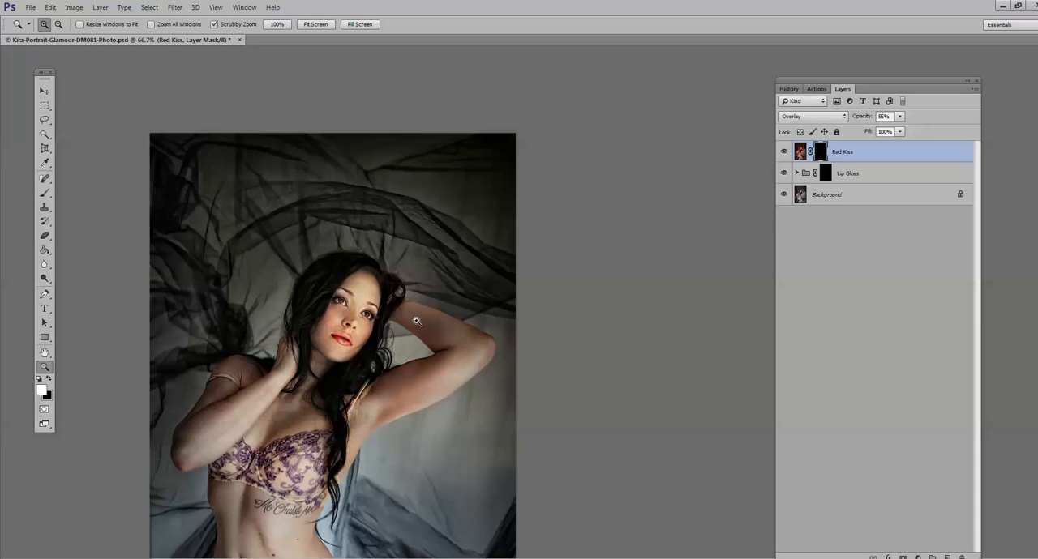
pyautogui.click(814, 88)
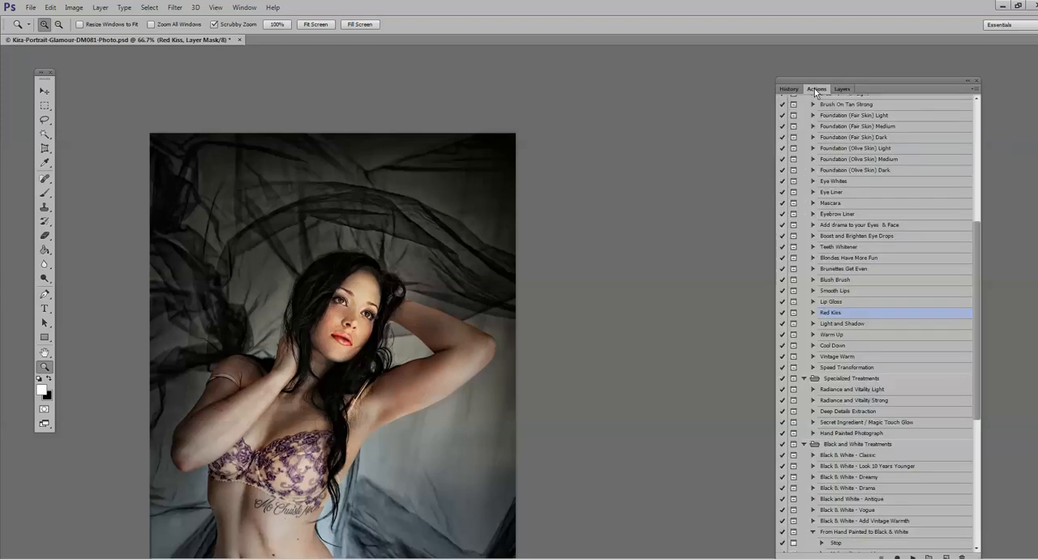